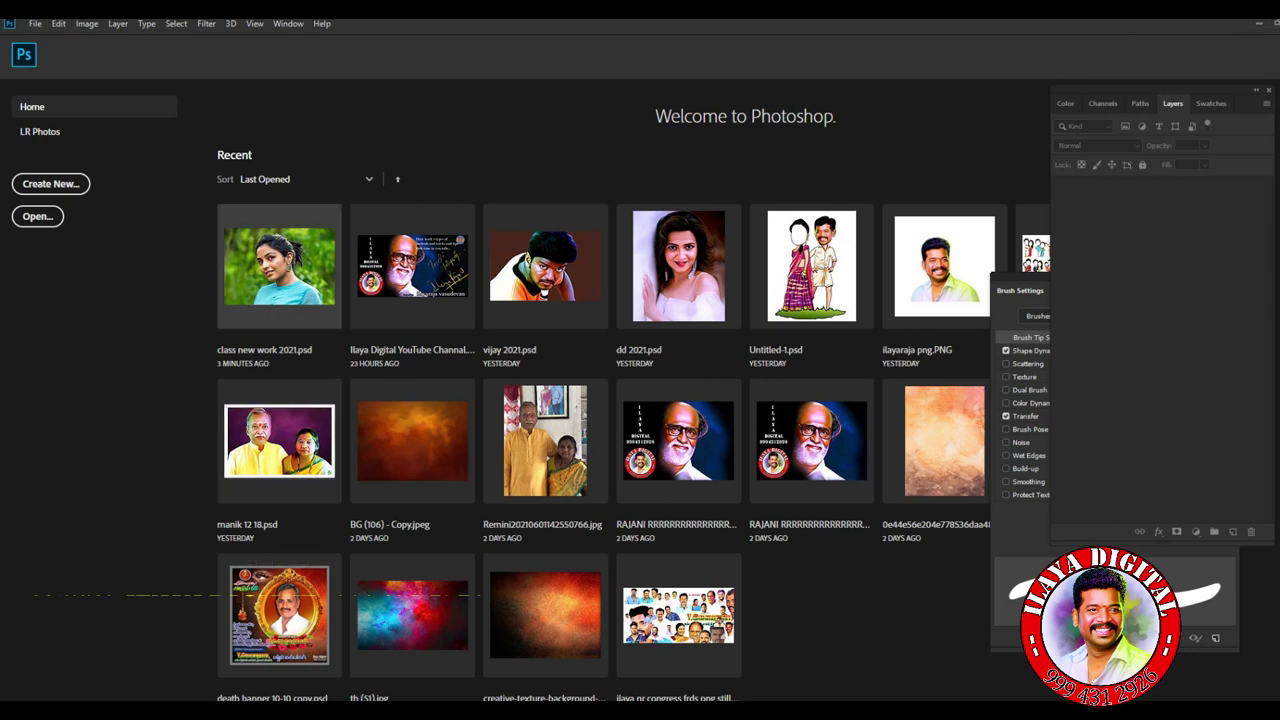
Open class new work 2021.psd from Recent and toggle Layer 1's visibility to compare.
left_click(279, 266)
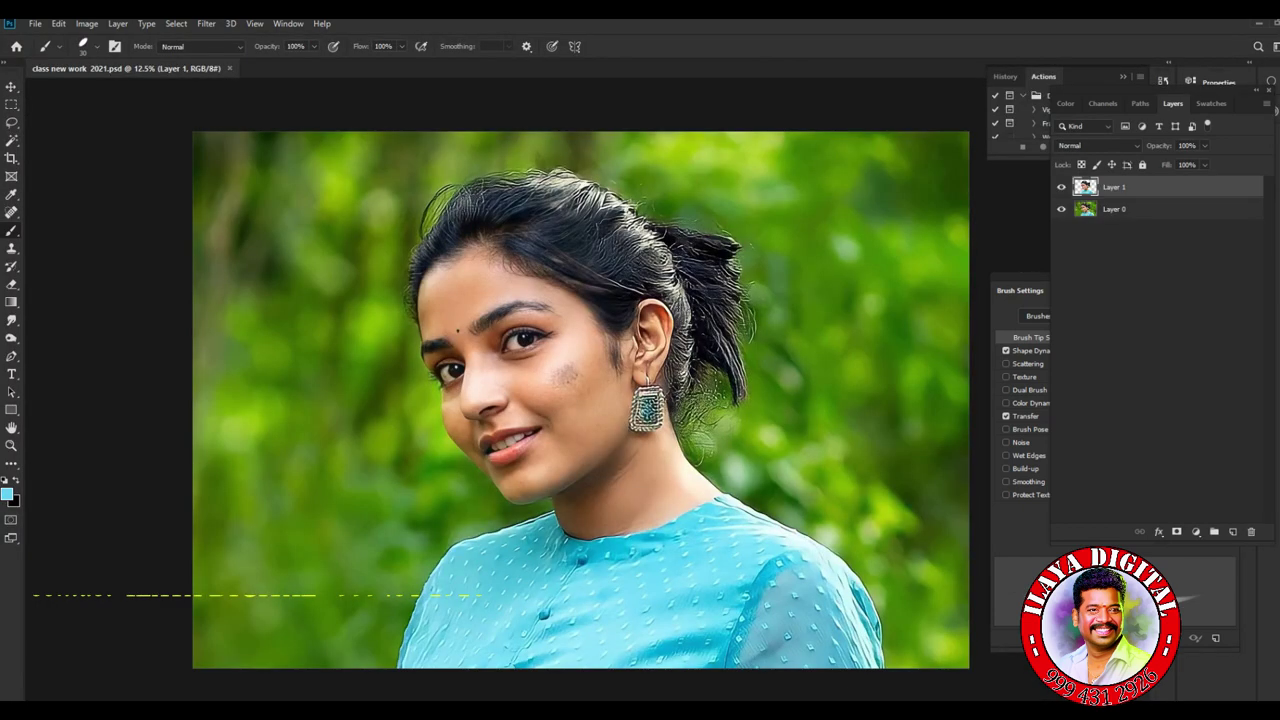
left_click(1061, 187)
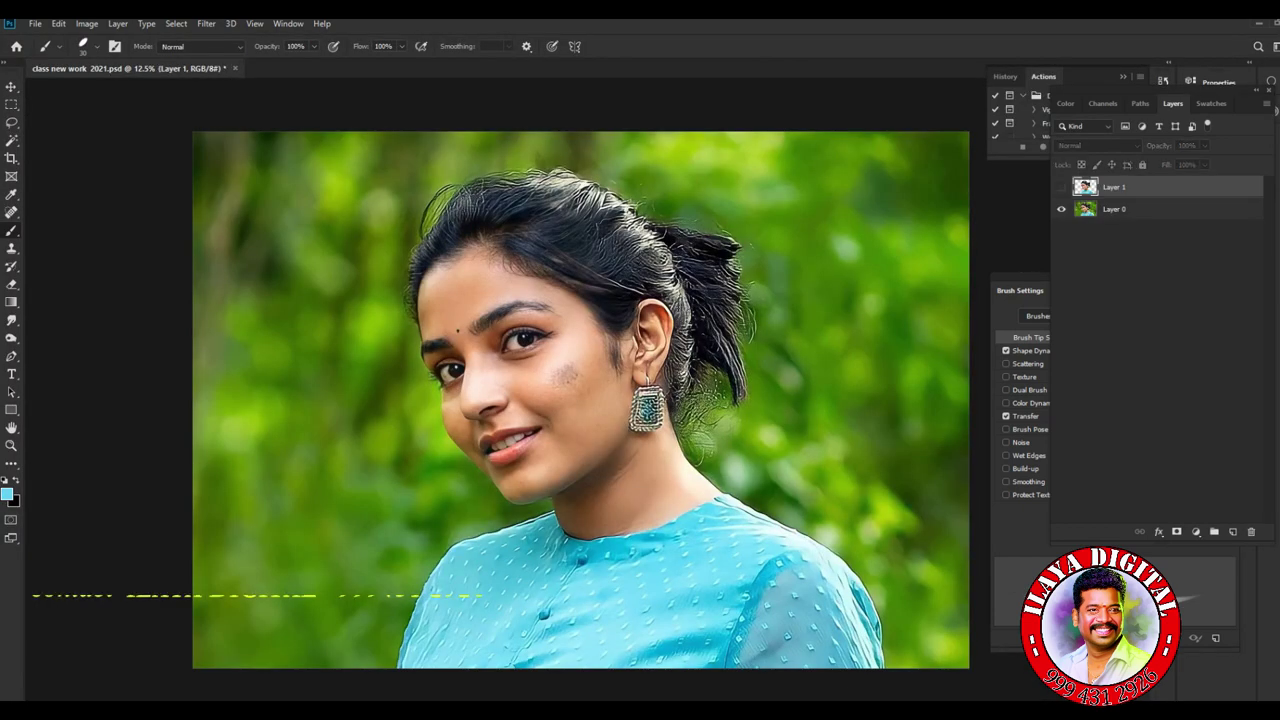
left_click(1061, 187)
left_click(1061, 187)
left_click(1061, 187)
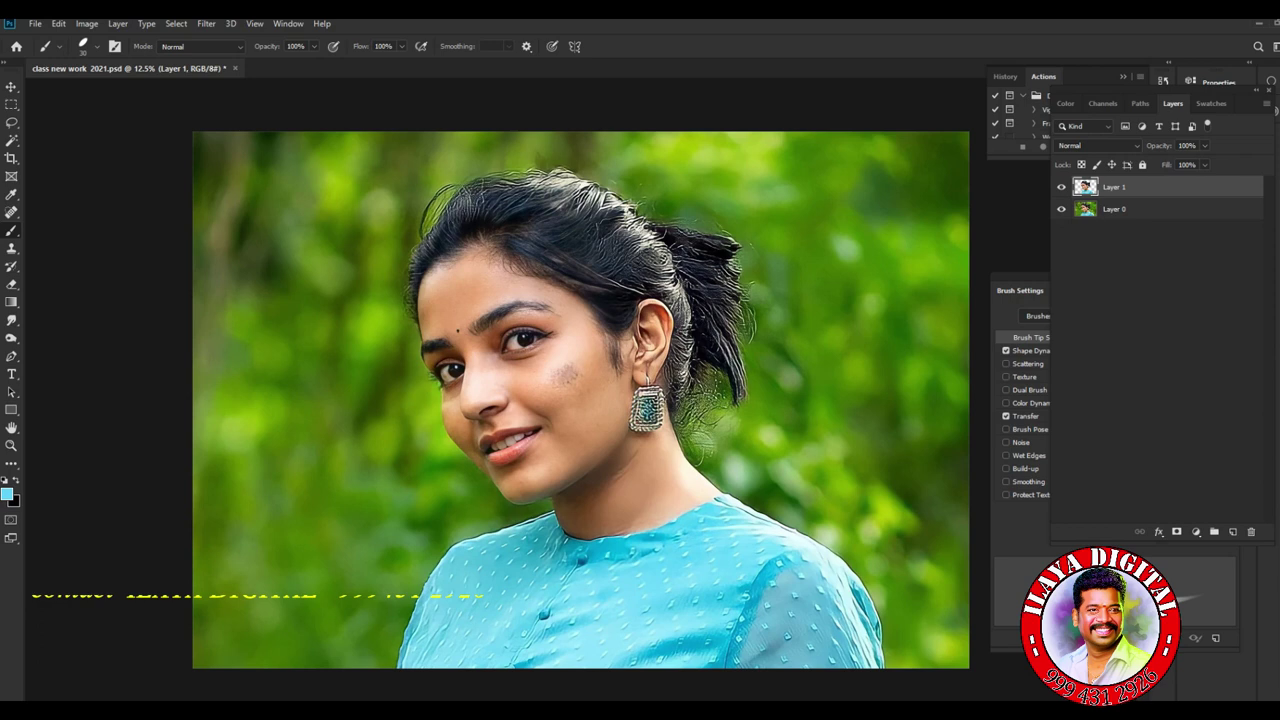
Duplicate Layer 1 as Layer 1 copy and launch the Camera Raw filter on it.
key("ctrl+j")
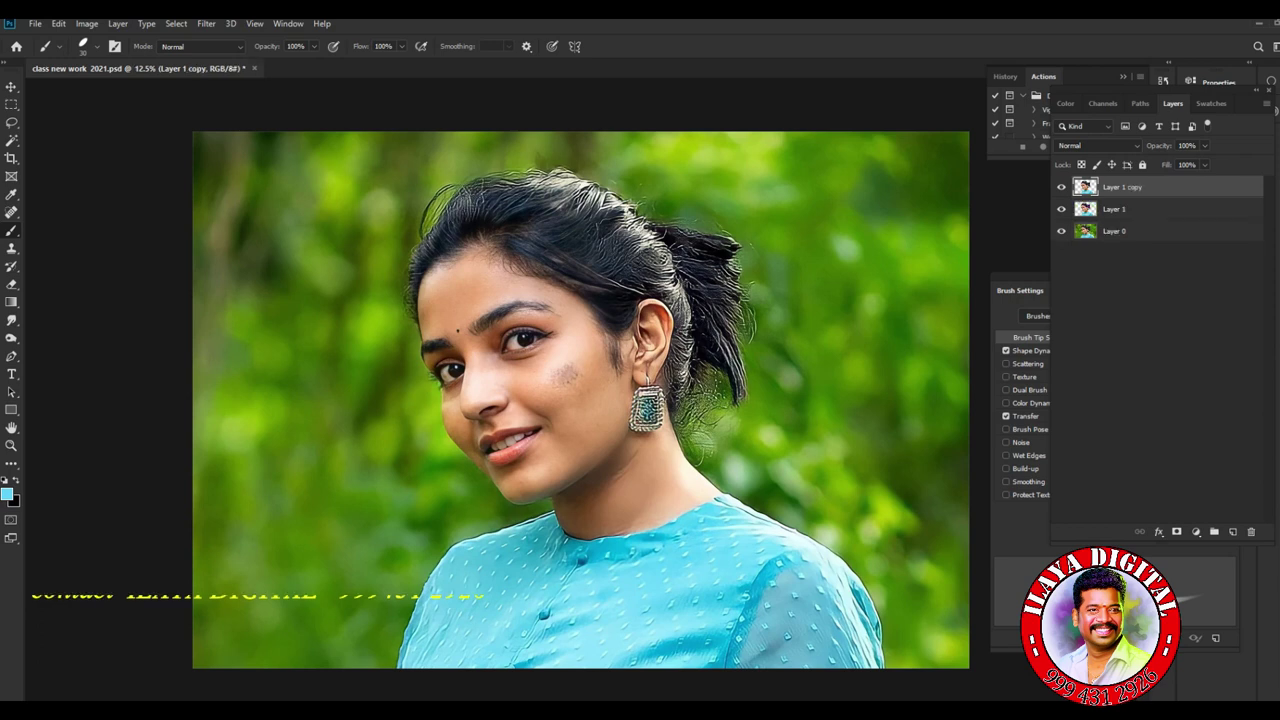
scroll(648, 330, "up", 3)
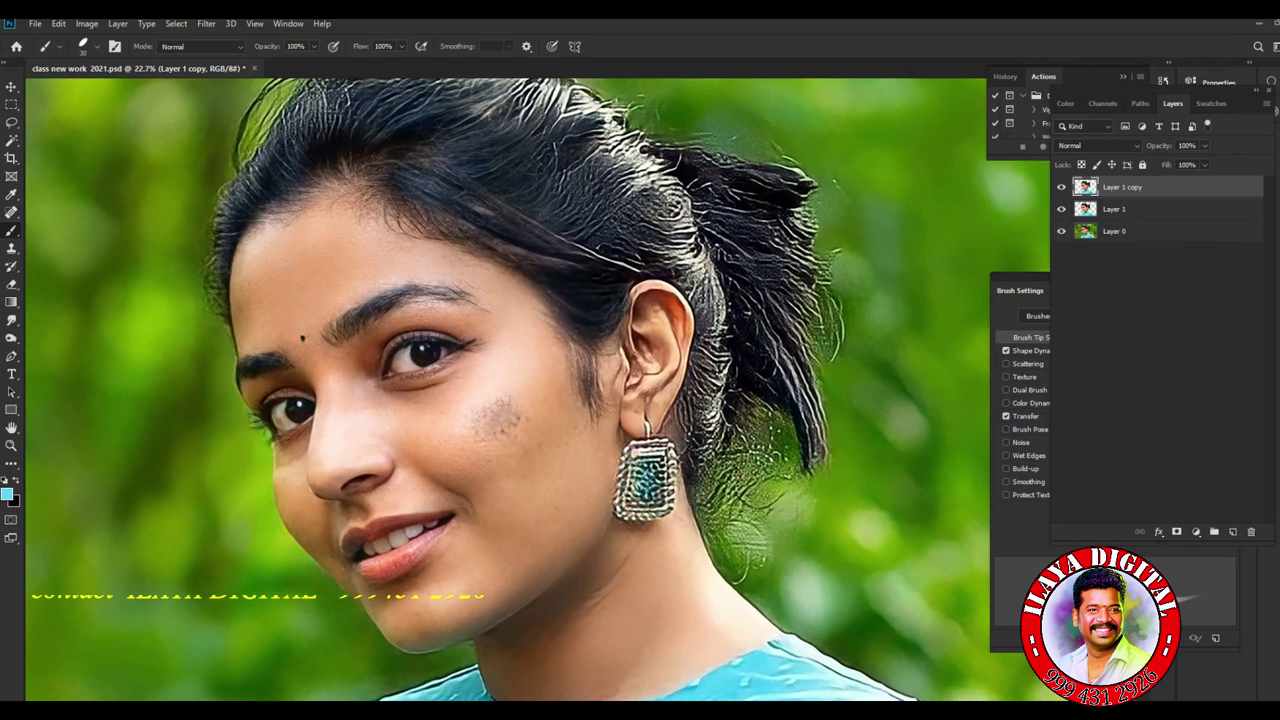
scroll(600, 380, "up", 5)
scroll(600, 380, "down", 3)
scroll(600, 340, "up", 5)
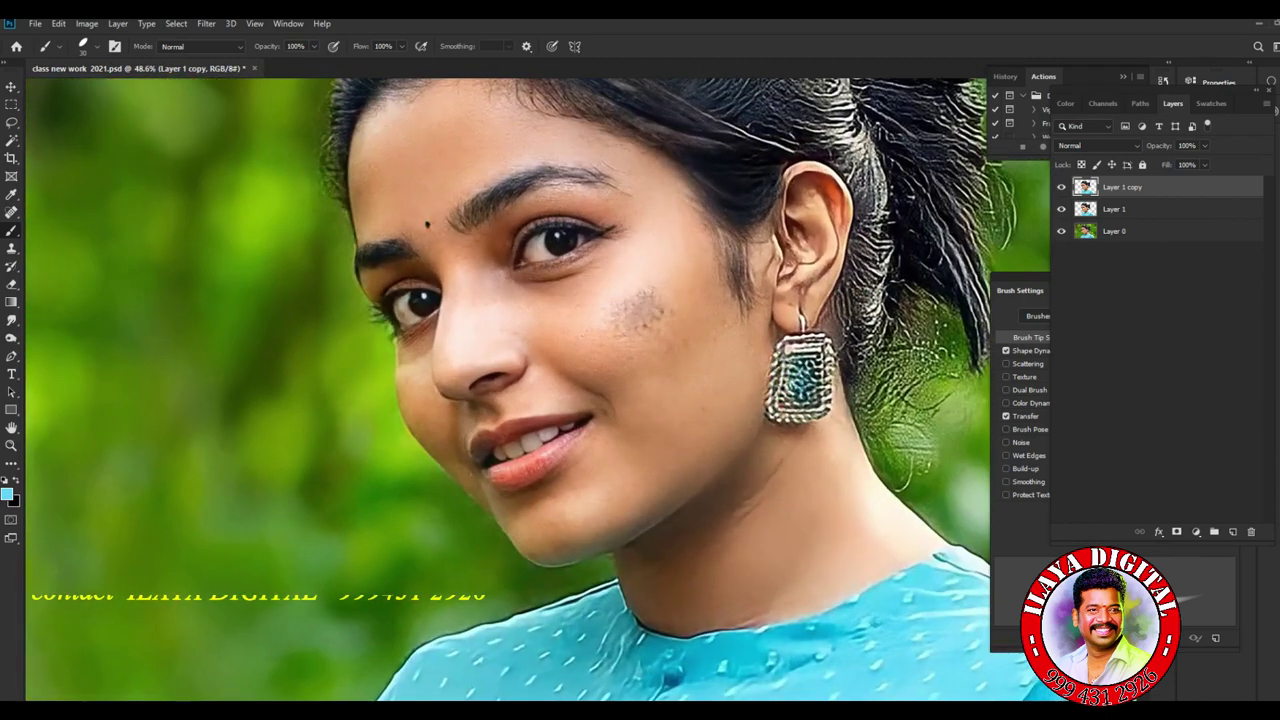
scroll(600, 380, "down", 3)
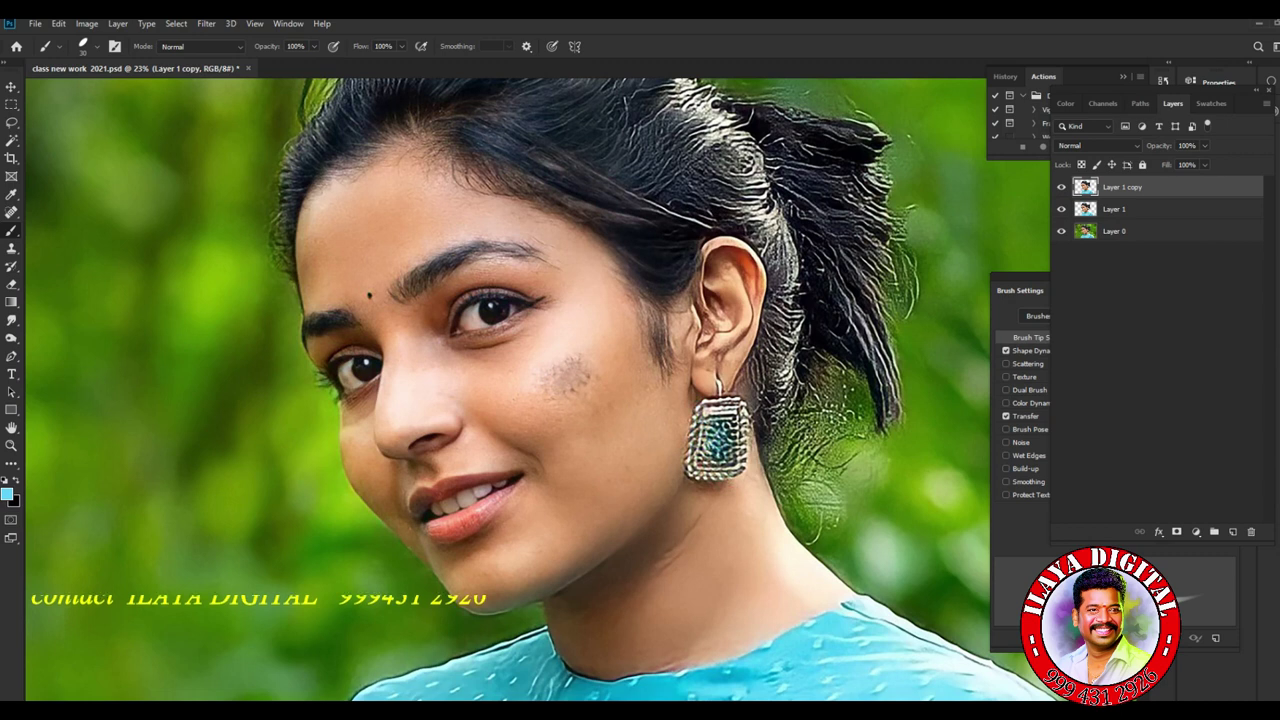
key("ctrl+shift+a")
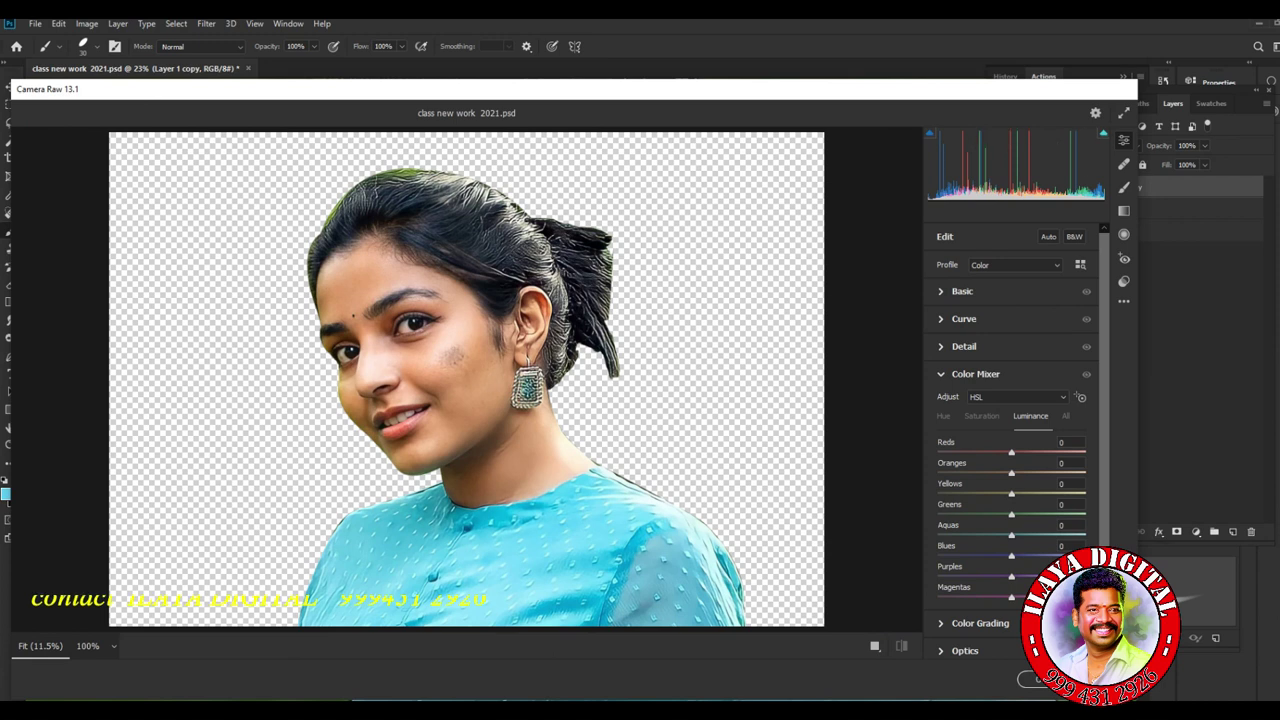
Reopen the Camera Raw filter on Layer 1 copy and expand its Basic panel.
key("Return")
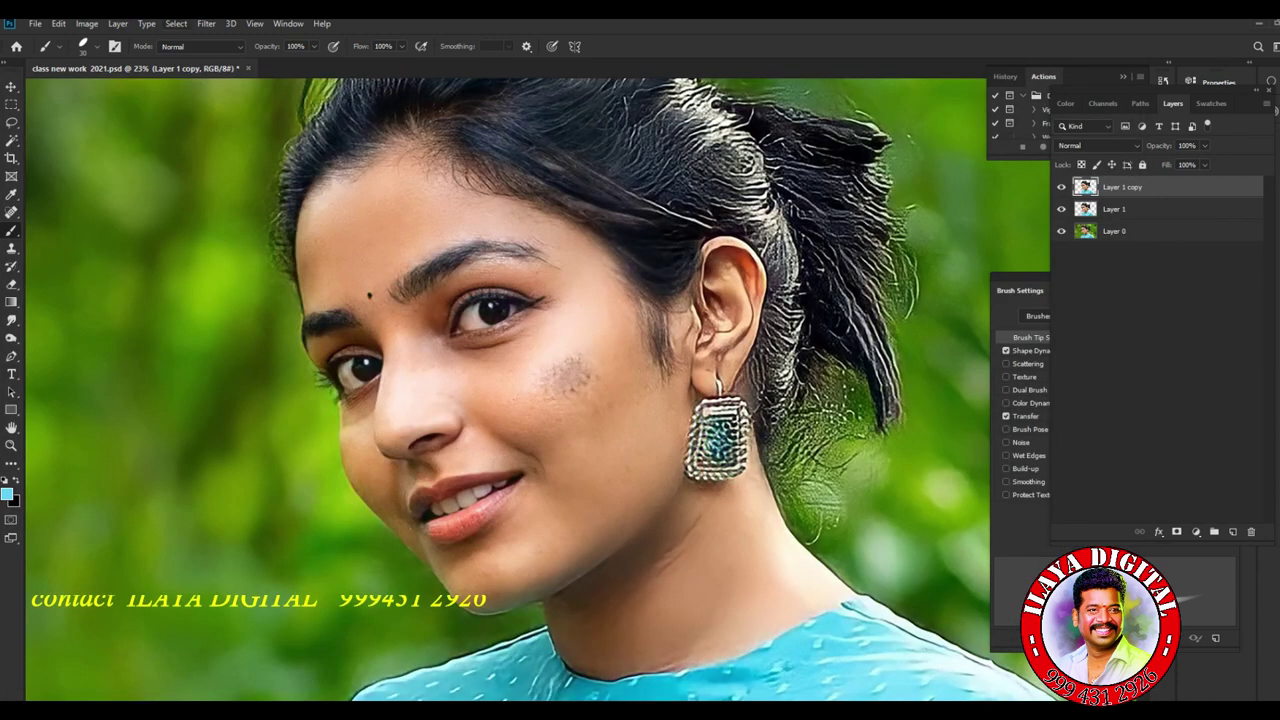
left_click(206, 23)
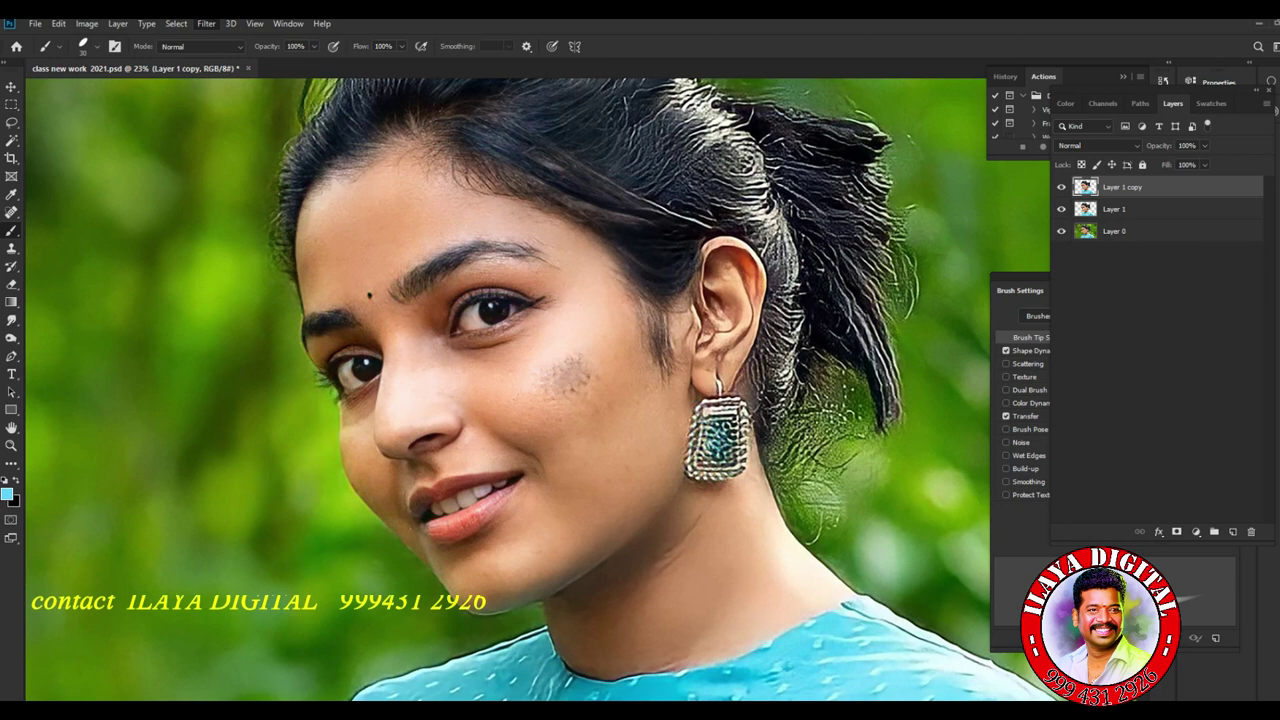
key("shift+ctrl+a")
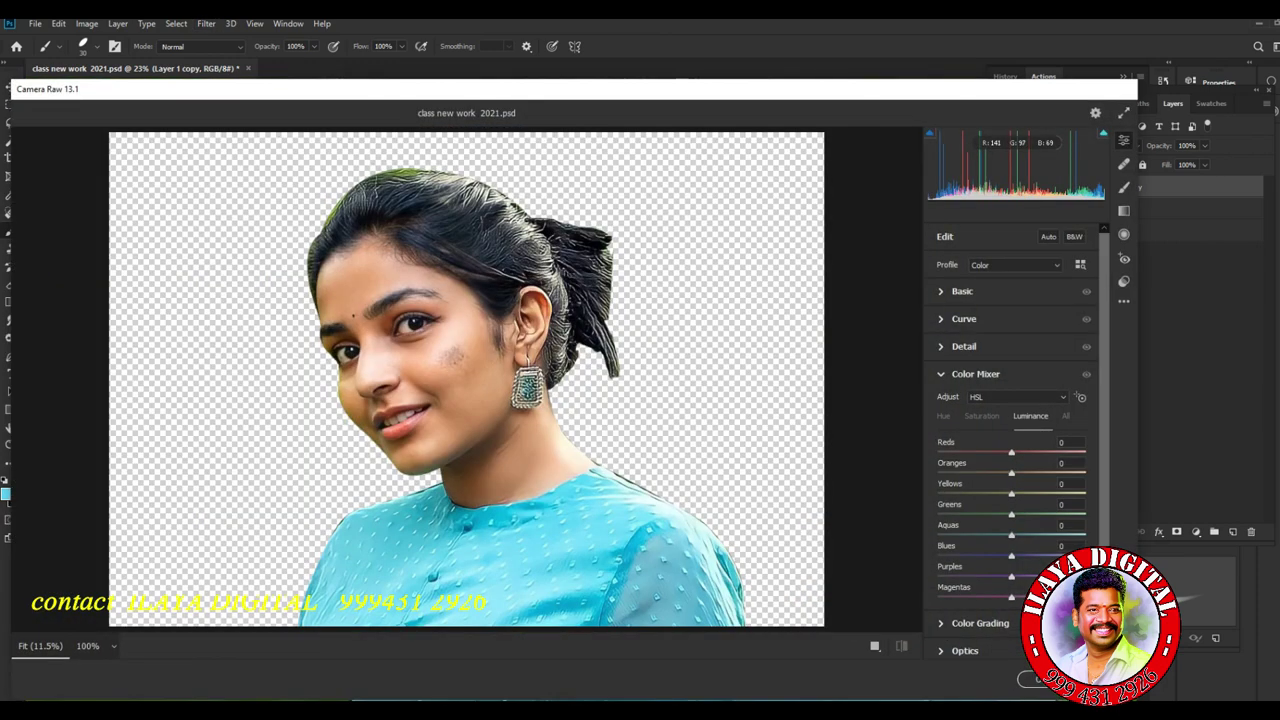
scroll(450, 350, "up", 2)
scroll(450, 350, "up", 2)
scroll(450, 350, "down", 1)
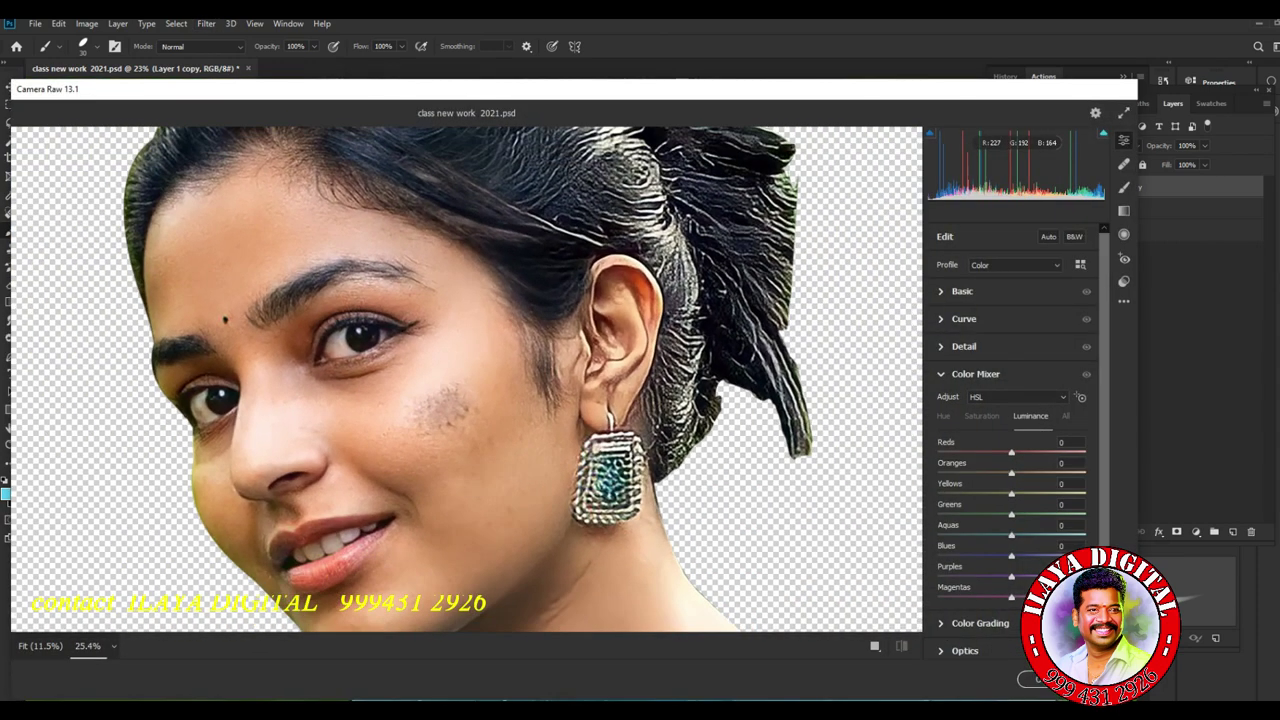
left_click(962, 291)
left_click(962, 291)
left_click(962, 291)
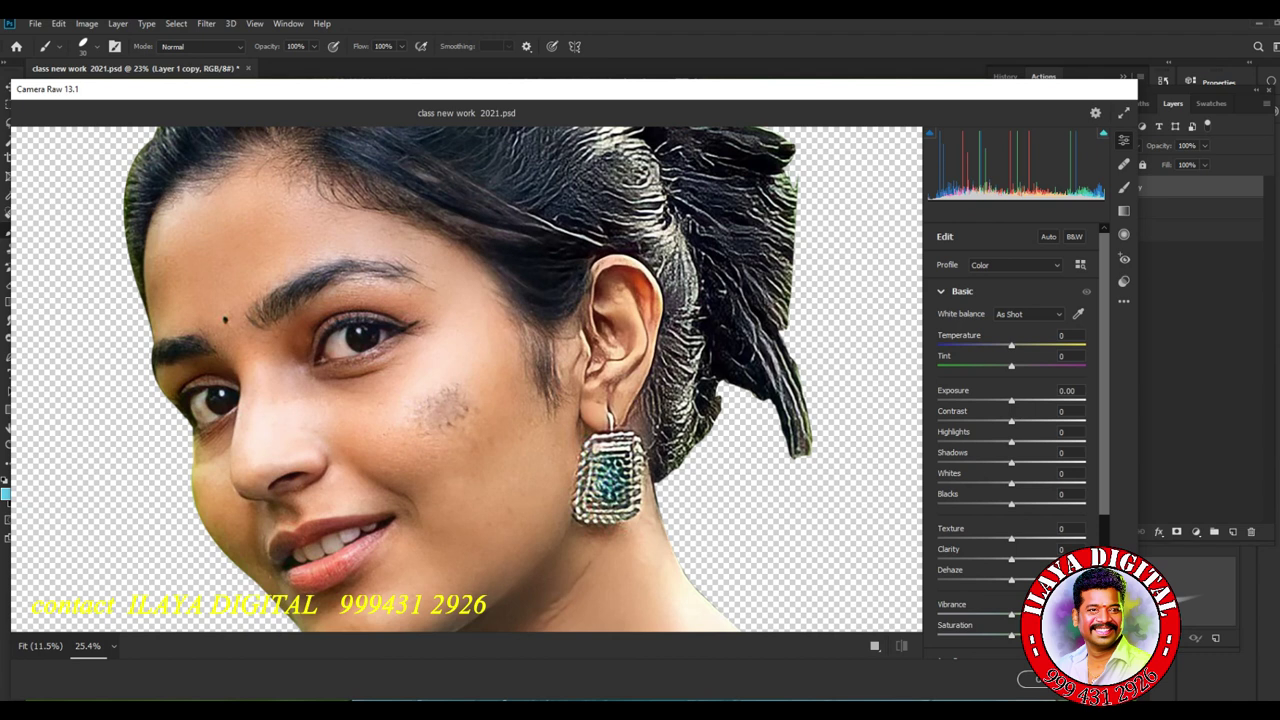
Set Exposure to +0.05 and Contrast to +30 in the Basic panel.
left_click(1068, 390)
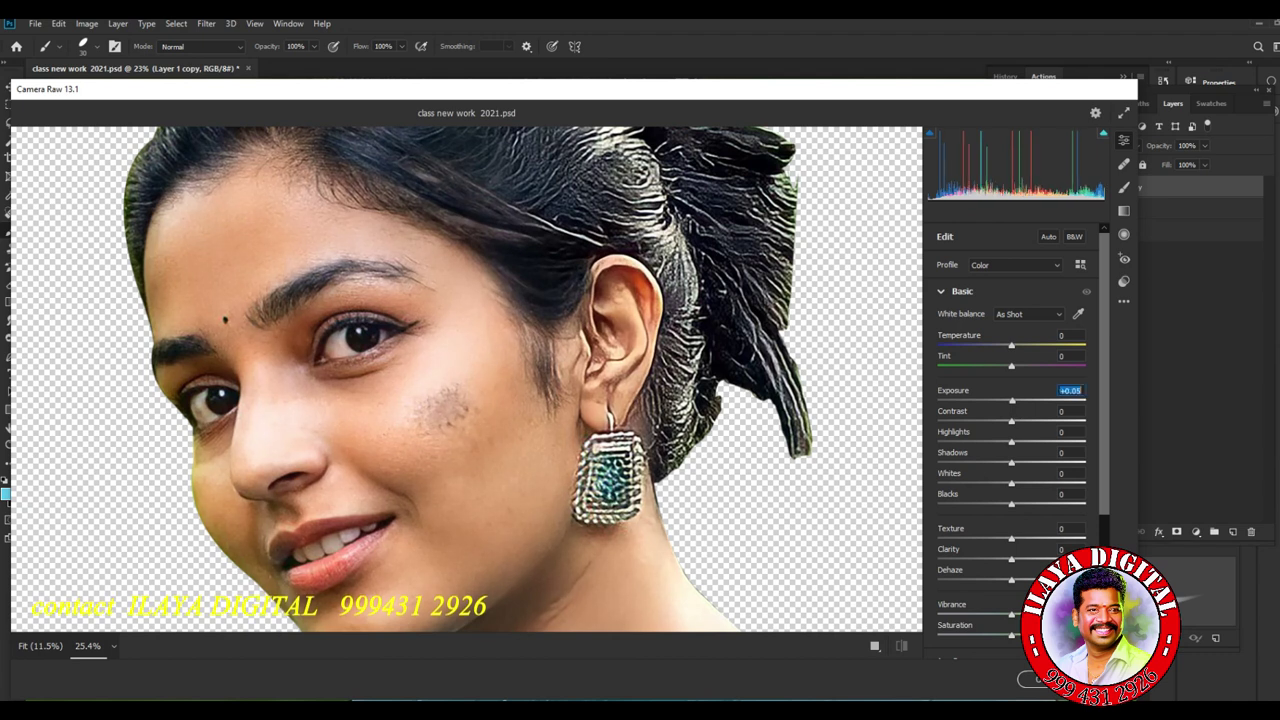
type("-0.35")
key("shift+Up")
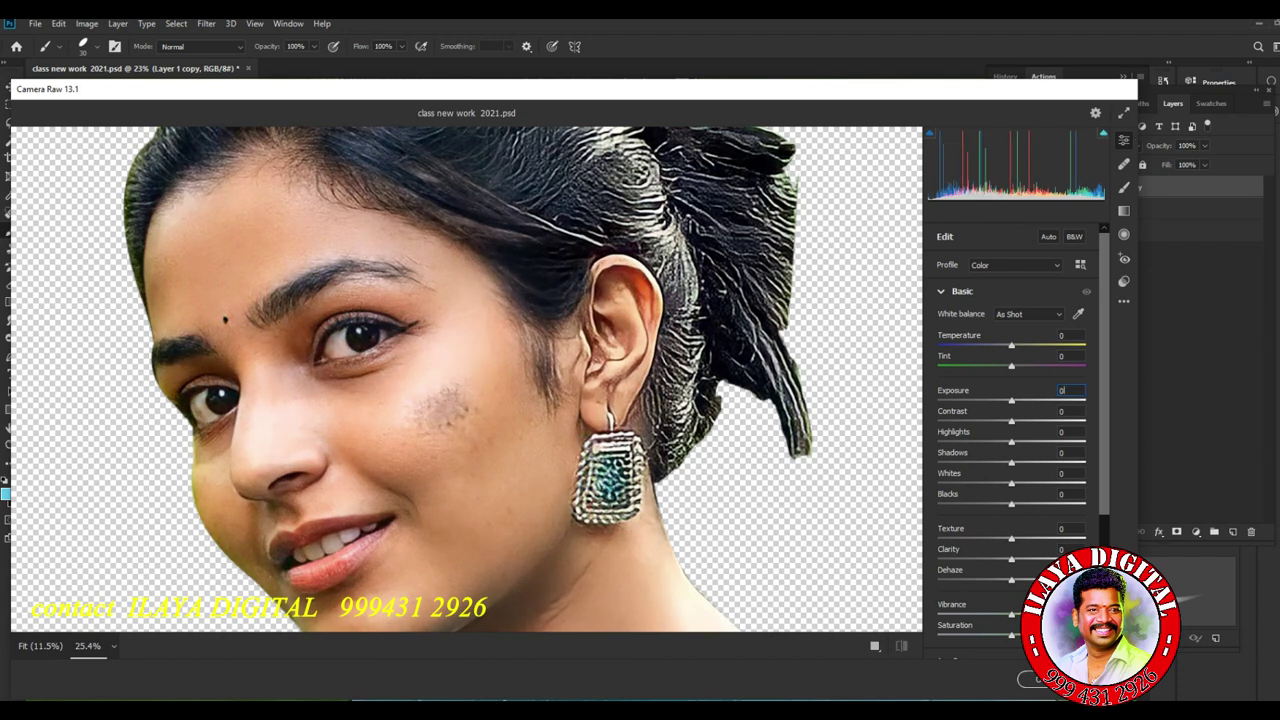
key("Up")
key("Up")
key("Up")
key("Down")
key("Down")
key("Down")
key("Down")
key("Down")
key("Down")
key("Tab")
key("shift+Up")
key("shift+Up")
key("shift+Up")
key("Up")
key("Up")
key("Up")
key("Up")
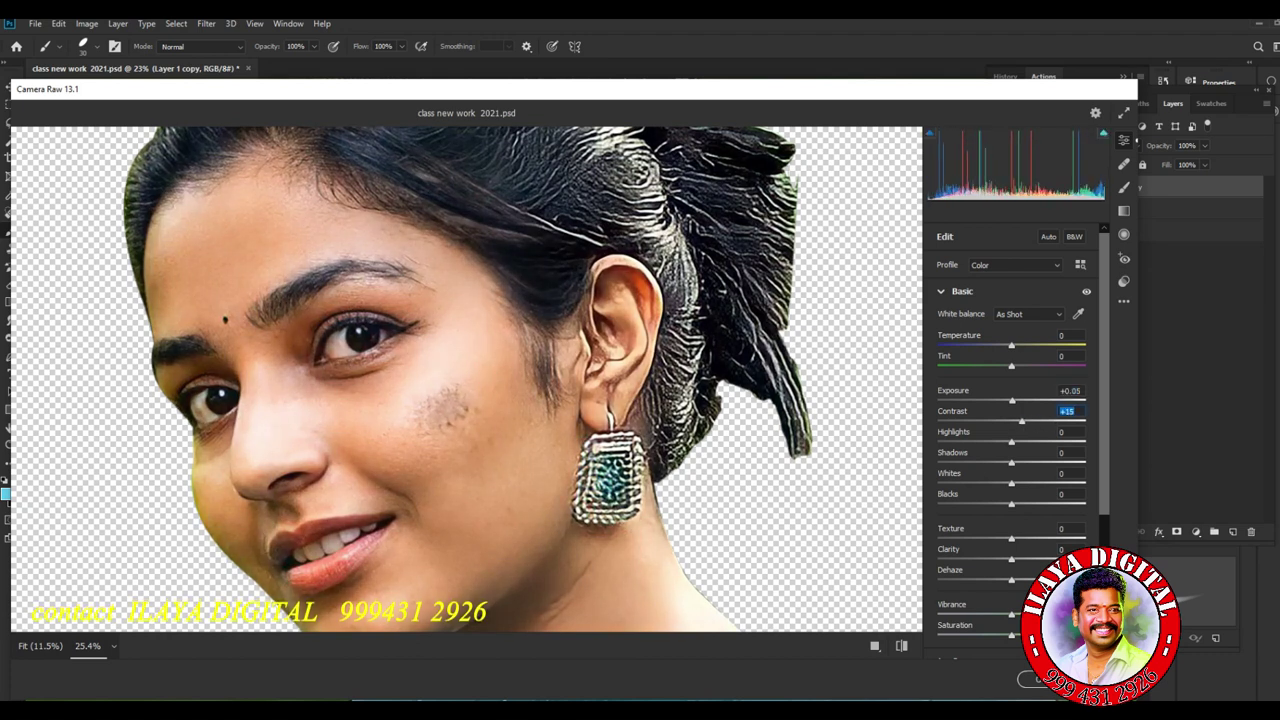
key("Down")
key("Down")
key("Down")
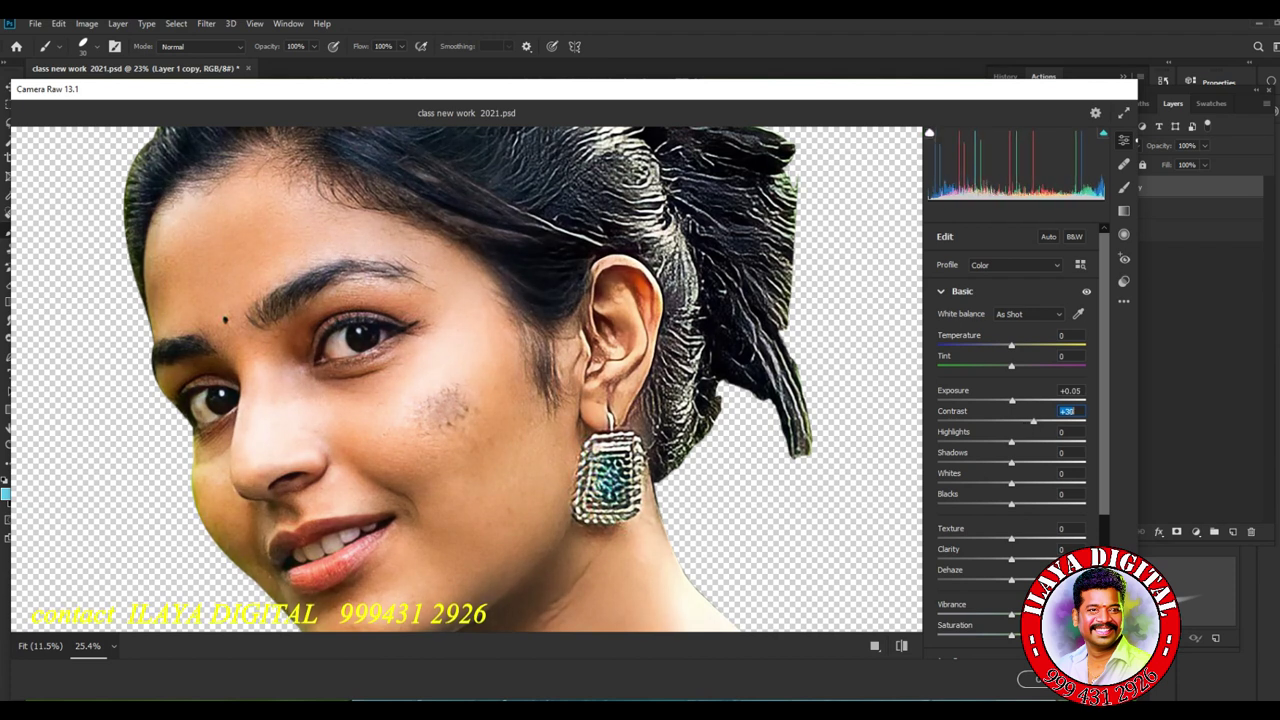
Set Highlights to +6, leave Shadows at 0, and collapse the Basic panel.
key("Tab")
key("shift+Up")
key("Down")
key("Down")
key("Down")
key("Tab")
key("shift+Up")
key("shift+Up")
key("Up")
key("Up")
key("Up")
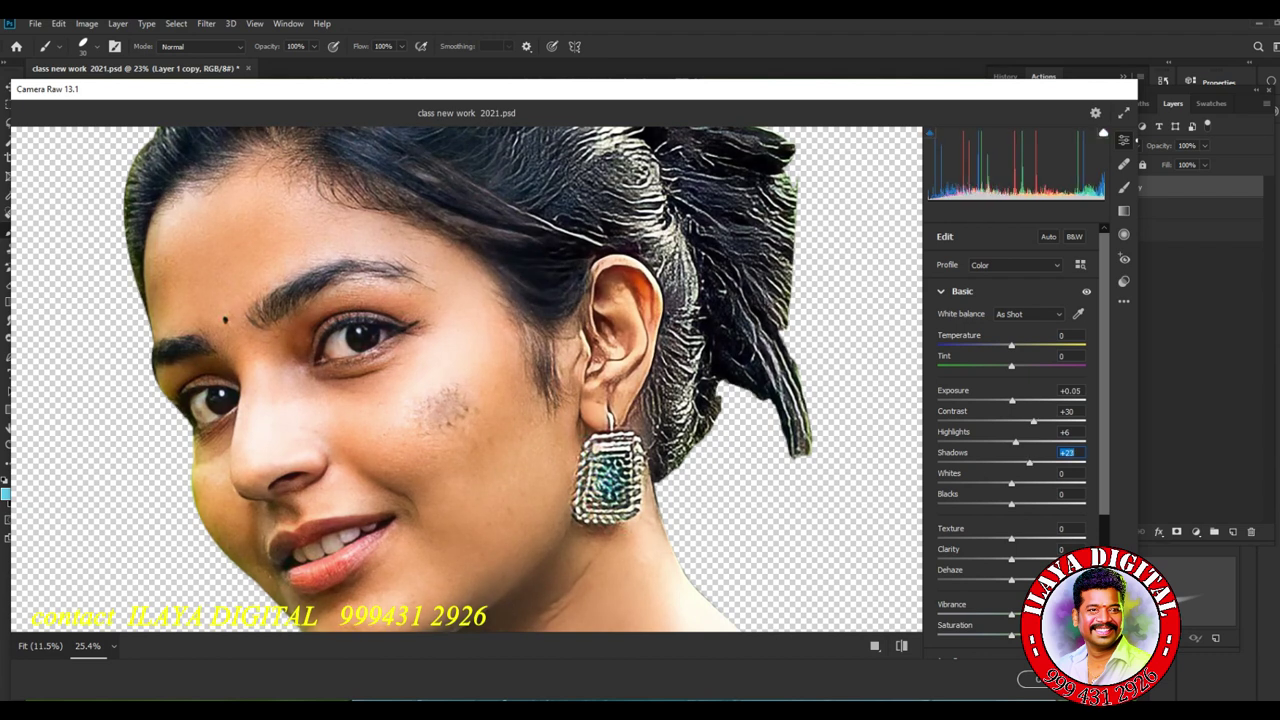
key("shift+Down")
key("shift+Down")
key("Down")
key("Down")
key("Down")
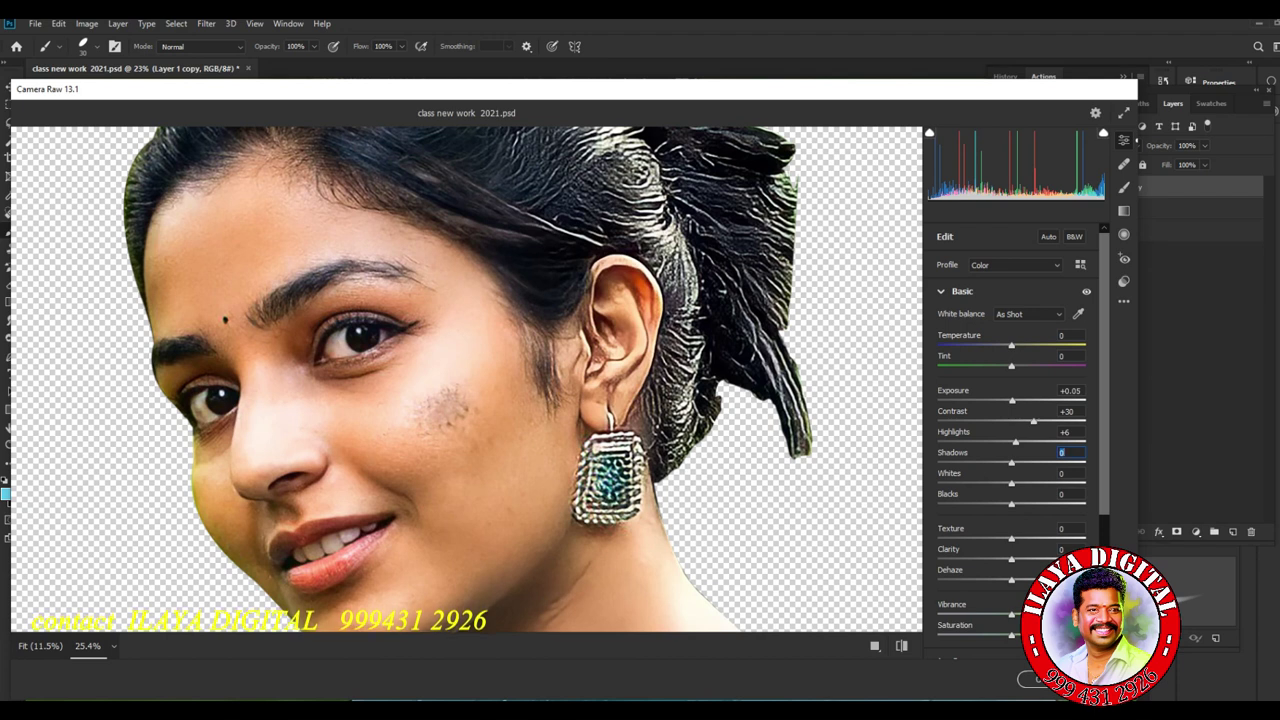
key("Return")
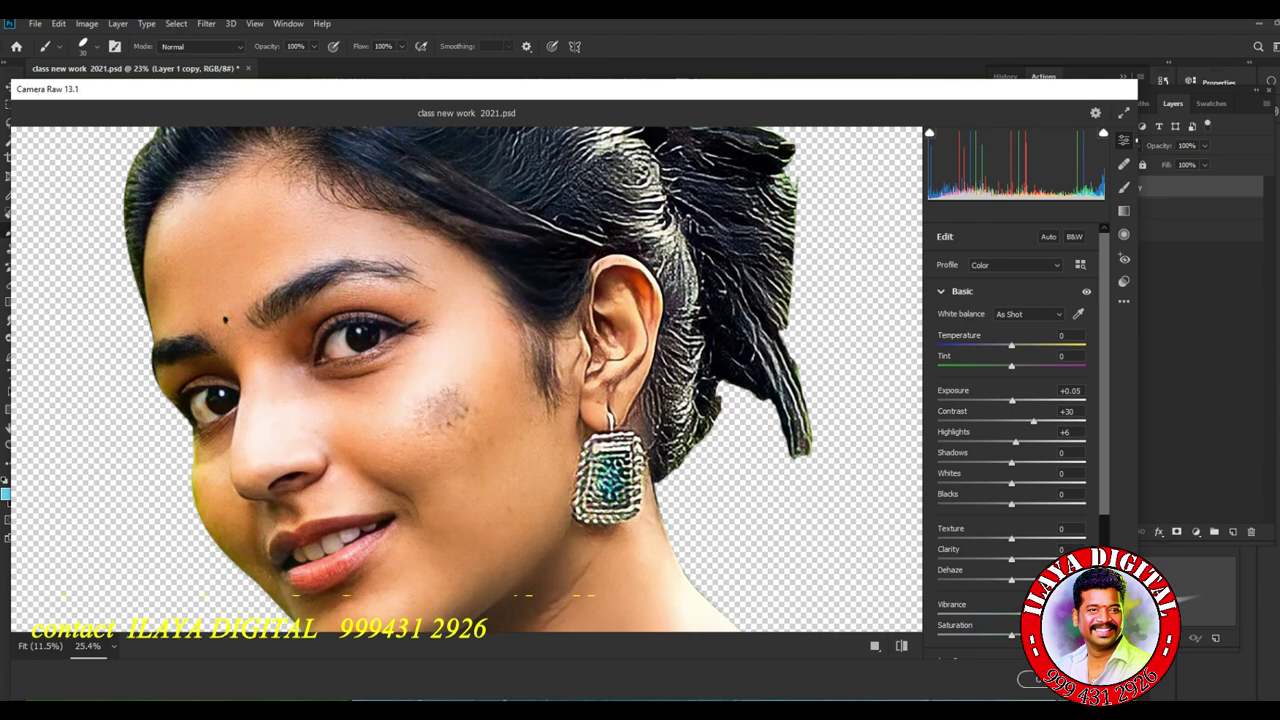
left_click(962, 291)
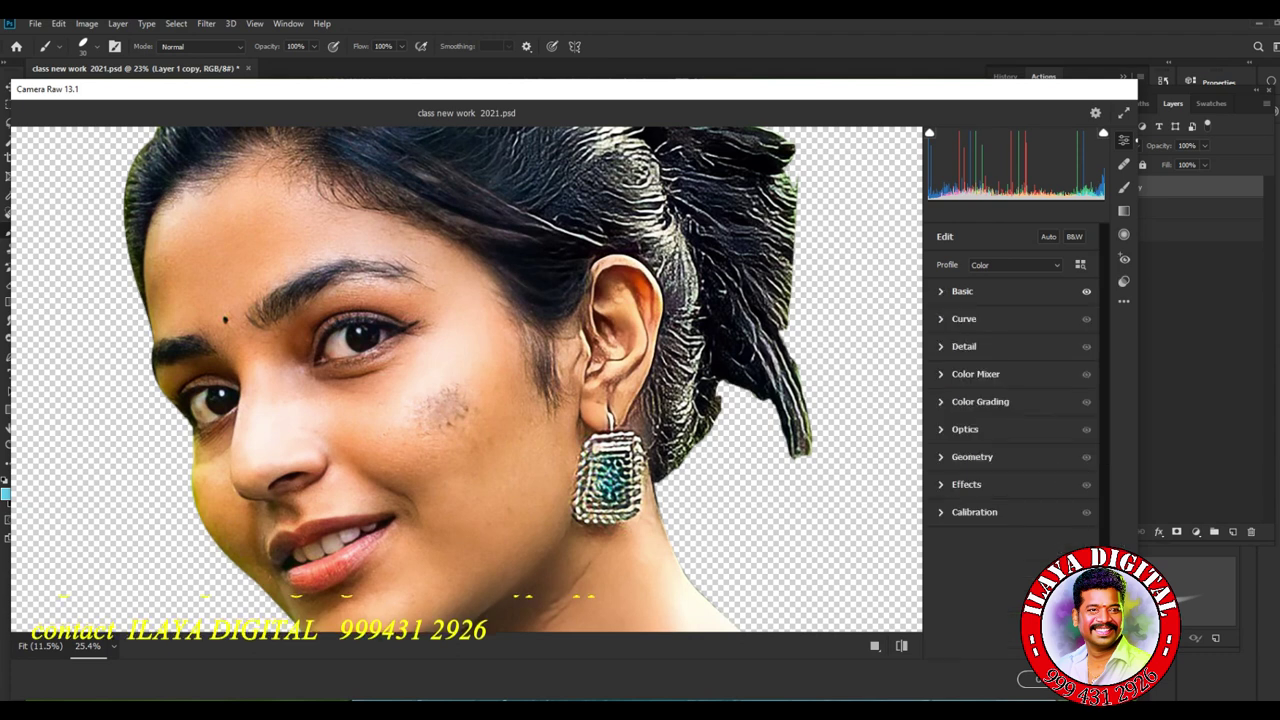
In Color Mixer, nudge the Oranges hue up and reduce Oranges saturation to about +11.
left_click(975, 374)
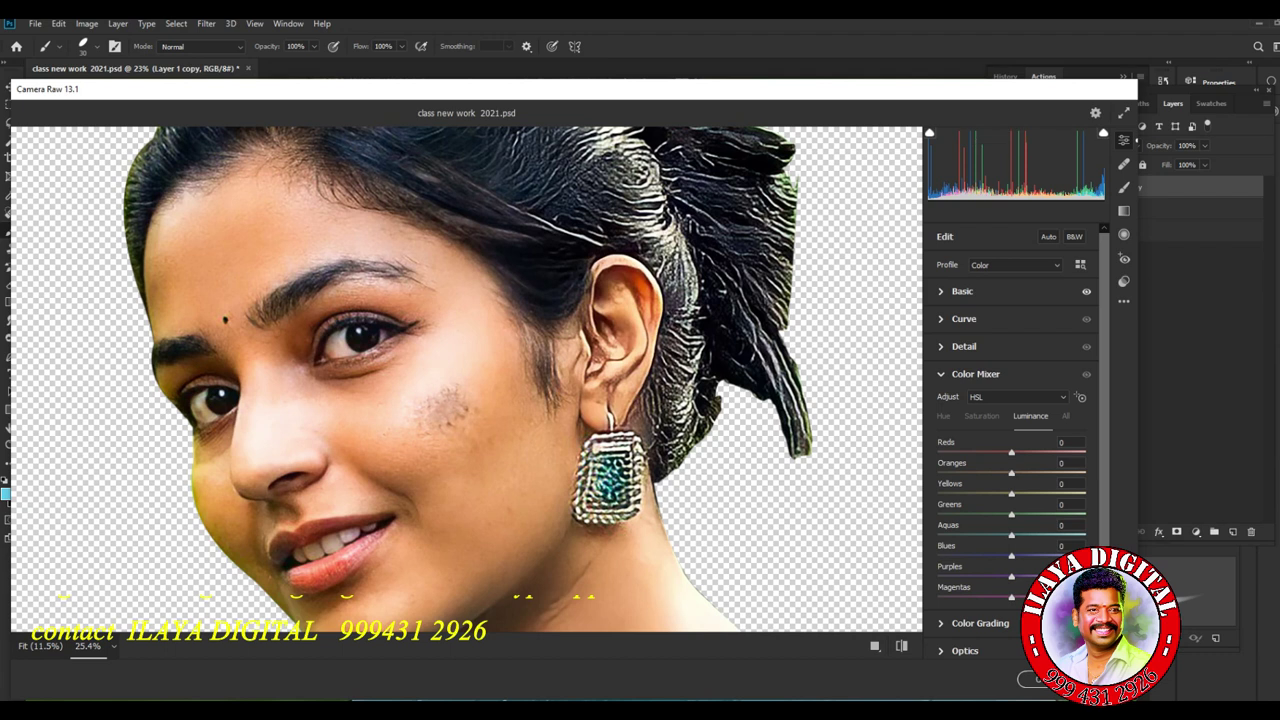
left_click(943, 416)
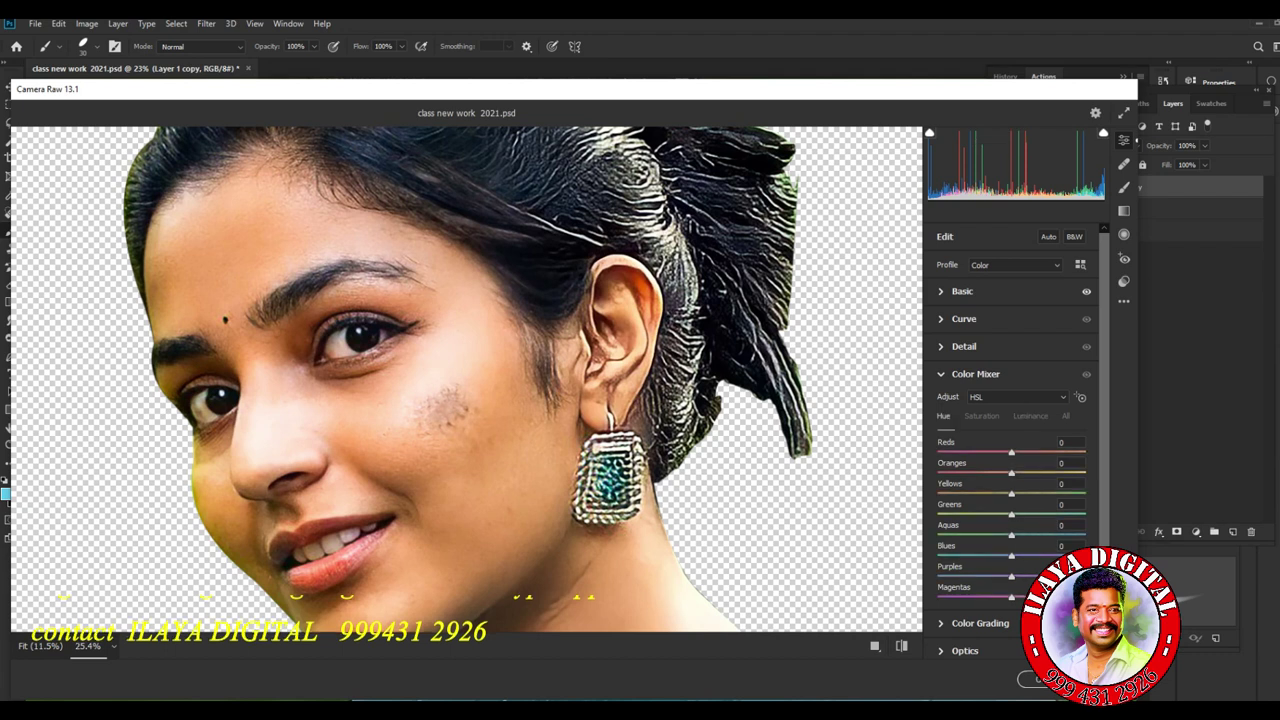
left_click(1065, 462)
key("Up")
key("Up")
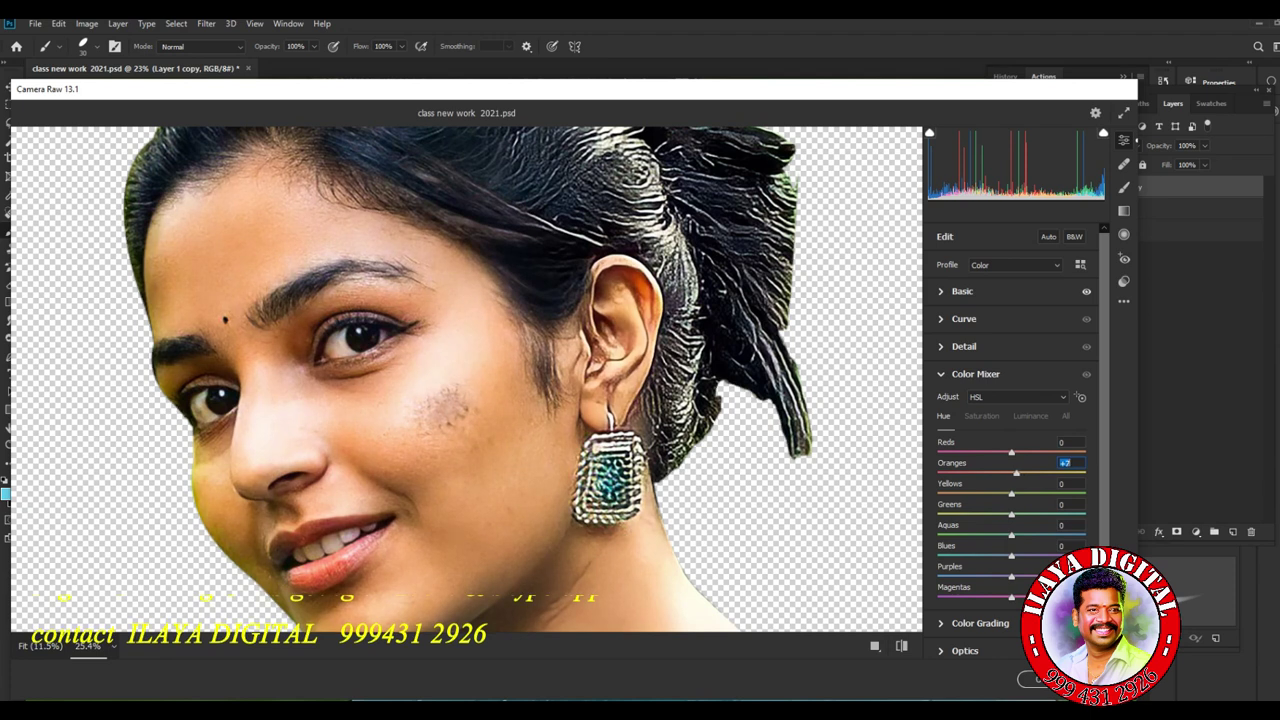
key("Up")
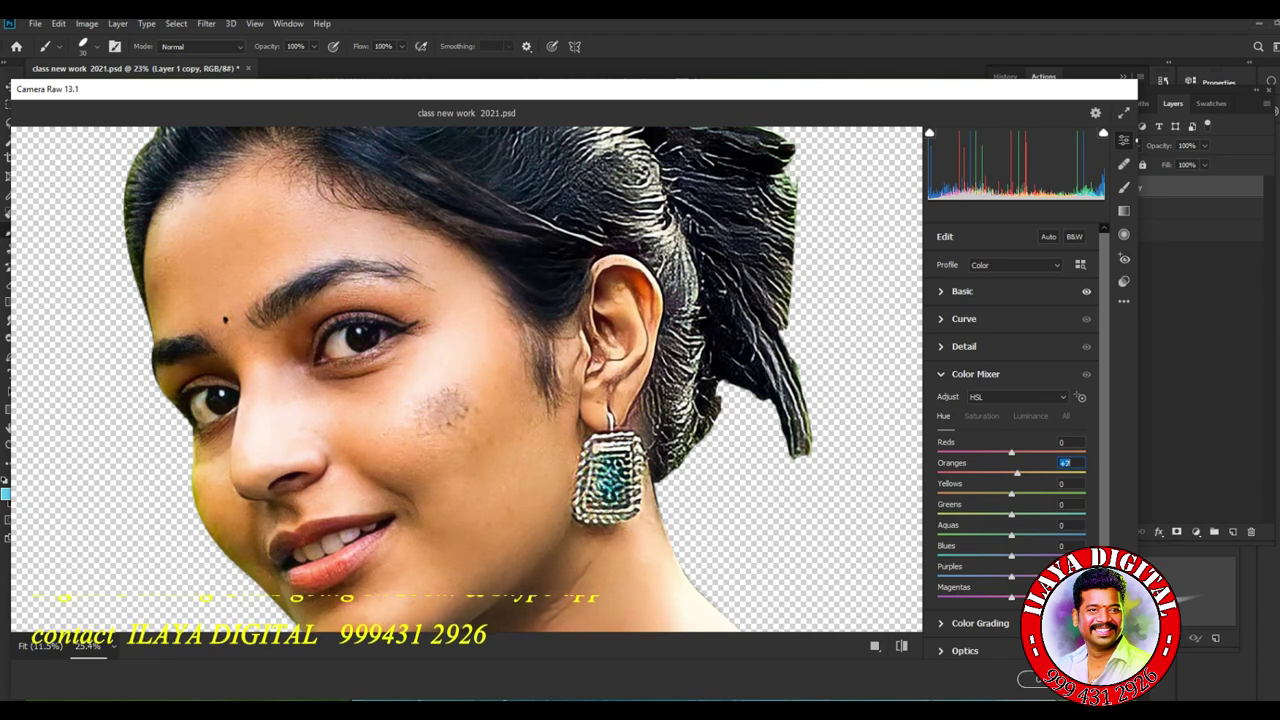
left_click(981, 415)
type("24")
key("Down")
key("Down")
key("Down")
key("Down")
key("Down")
key("Down")
key("Down")
key("Down")
key("Down")
Set Oranges luminance to -4 and Yellows to +24, and slightly brighten Magentas.
left_click(1030, 415)
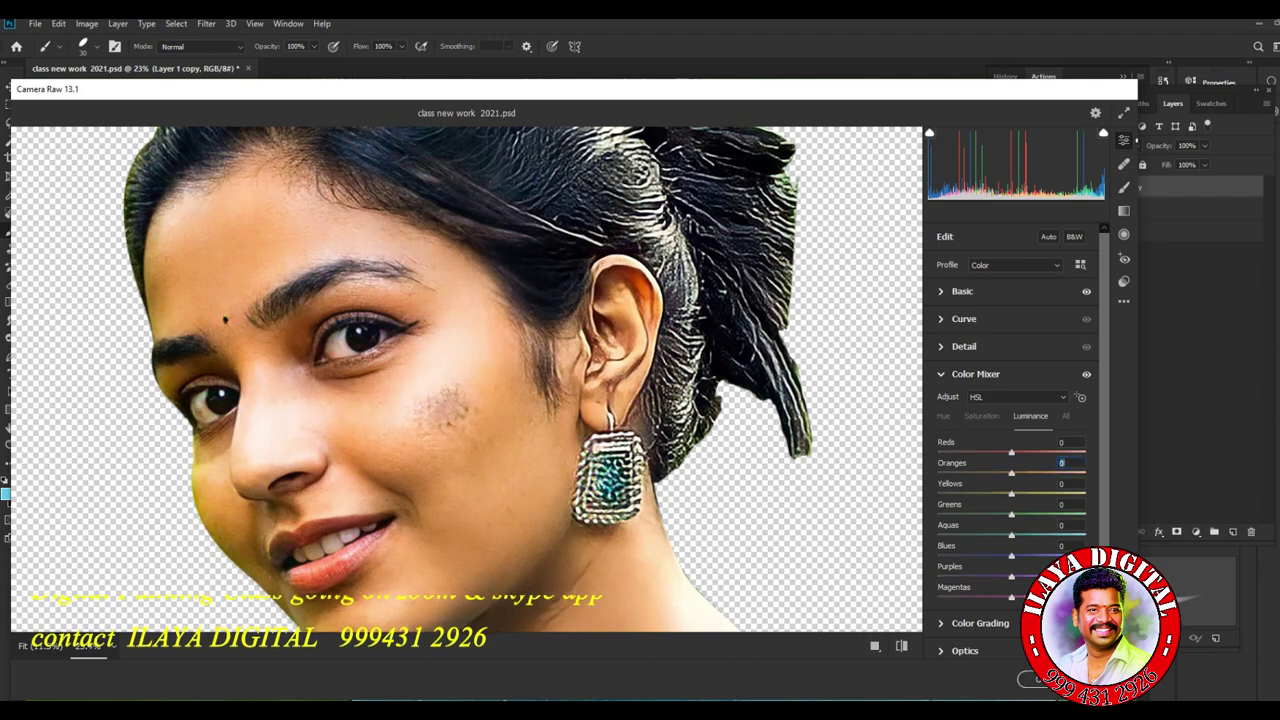
type("-5")
key("Tab")
type("-52")
key("Return")
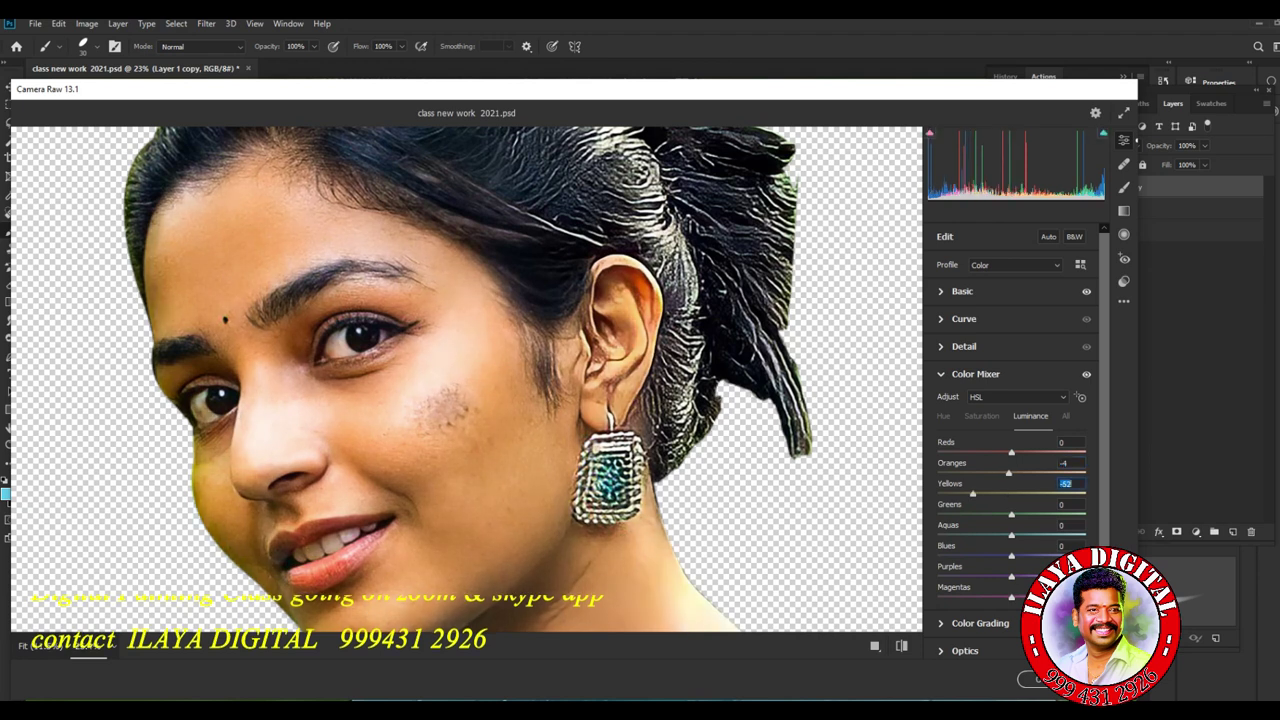
type("17")
key("Return")
type("8")
key("Return")
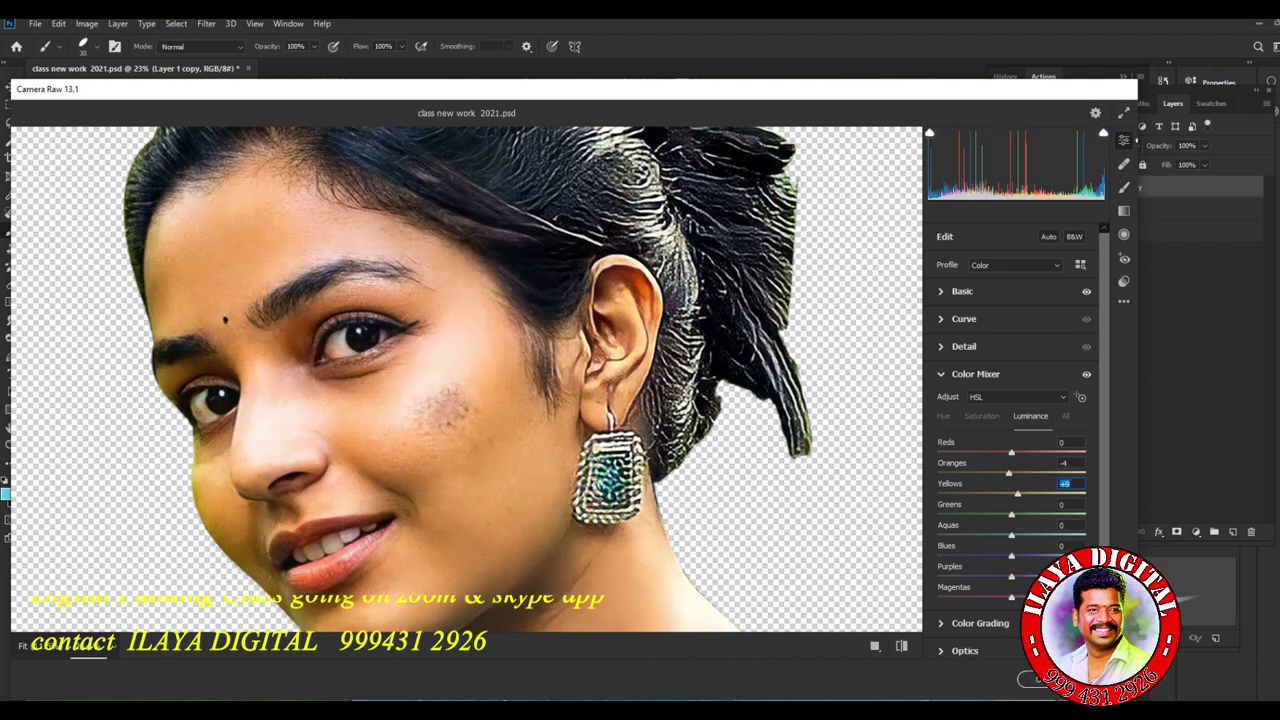
type("28")
key("Return")
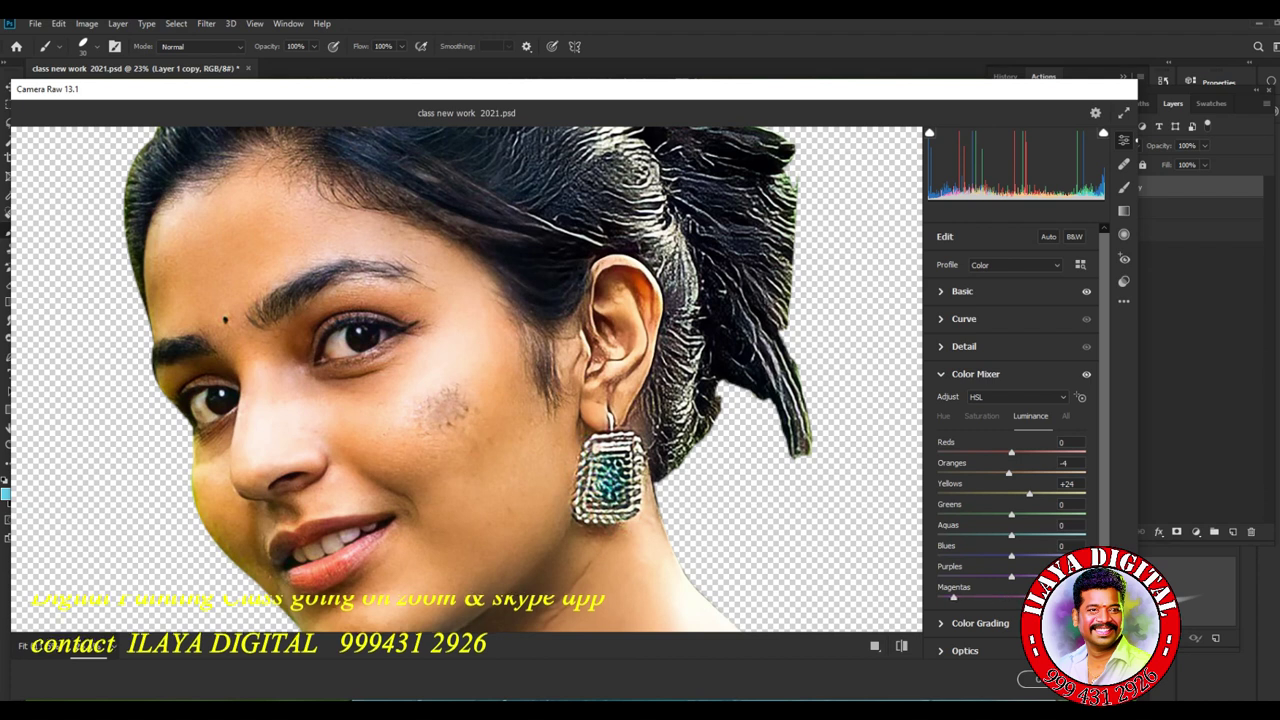
left_click_drag(953, 597, 970, 597)
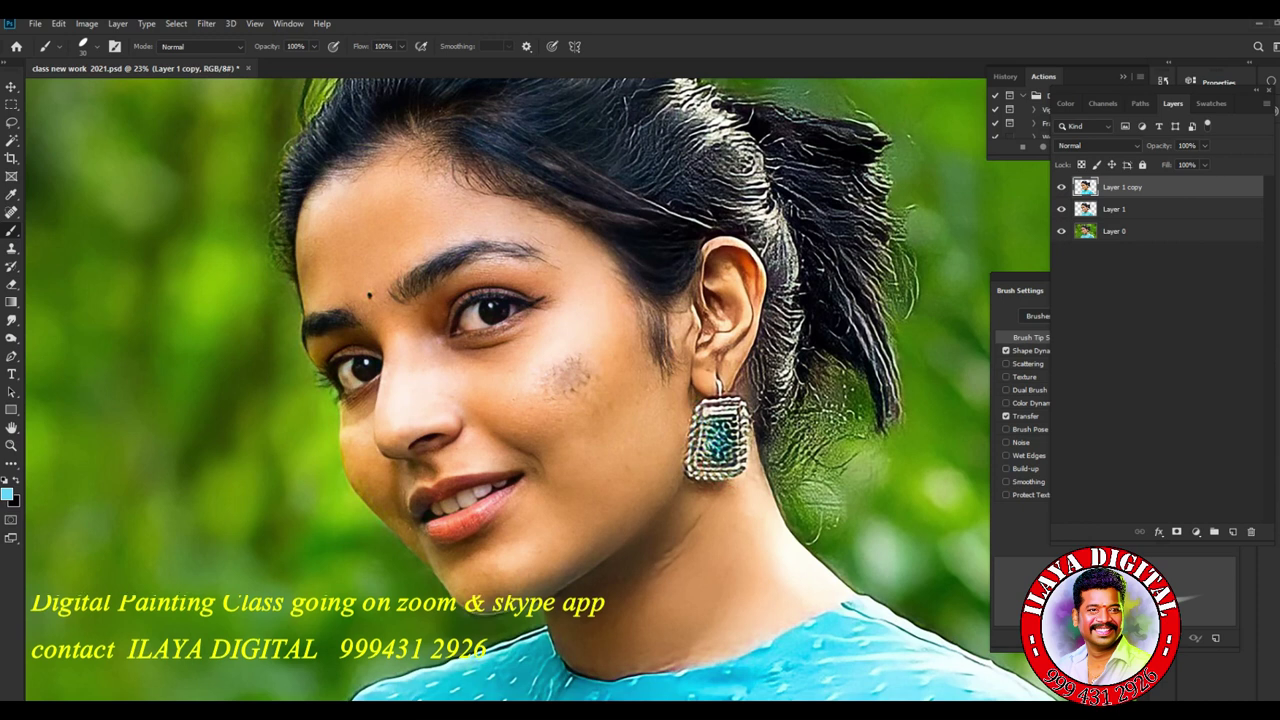
Compare Layer 1 copy on and off, then start Color Balance with midtones at 0, -6, -12.
left_click(1061, 187)
left_click(1061, 187)
left_click(1061, 187)
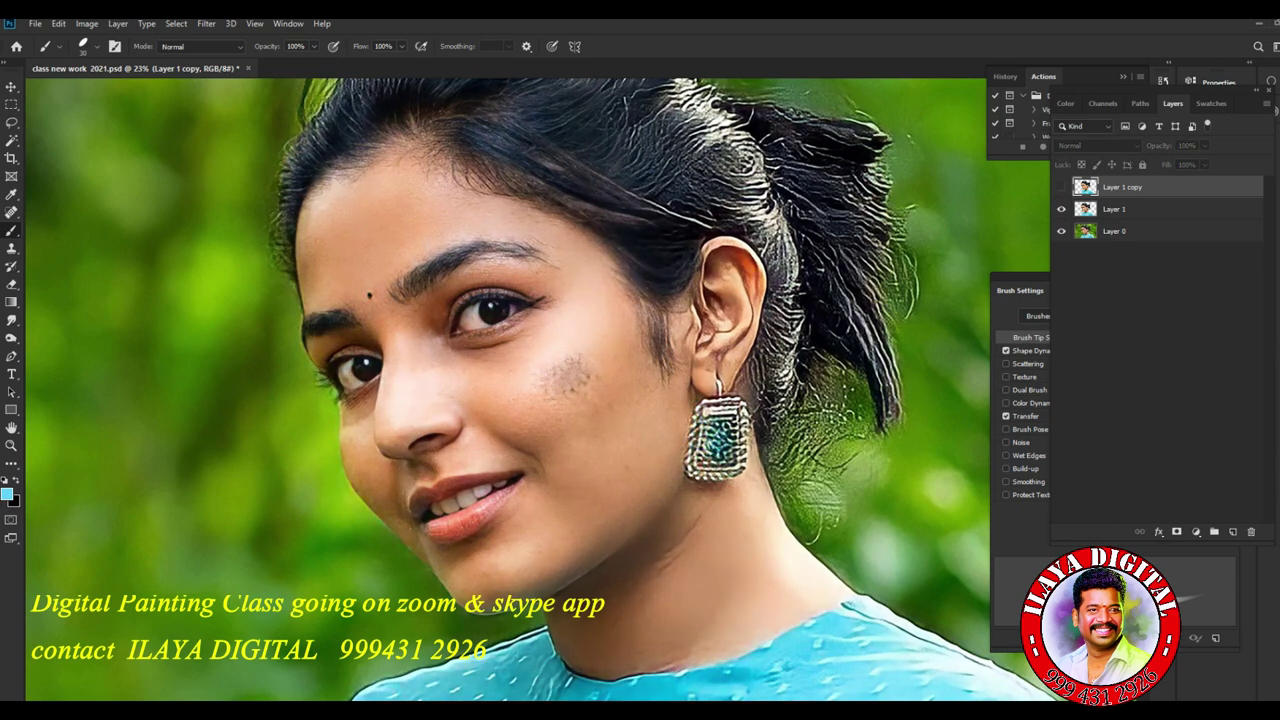
left_click(1061, 187)
key("ctrl+b")
mouse_move(990, 437)
left_mouse_down()
mouse_move(984, 229)
mouse_move(926, 266)
left_mouse_up()
mouse_move(989, 358)
left_mouse_down()
mouse_move(968, 343)
mouse_move(984, 343)
left_mouse_up()
Push midtones toward magenta, shadows green +7, highlights blue +37, and apply Color Balance.
key("Down")
key("Down")
key("Down")
key("ctrl+1")
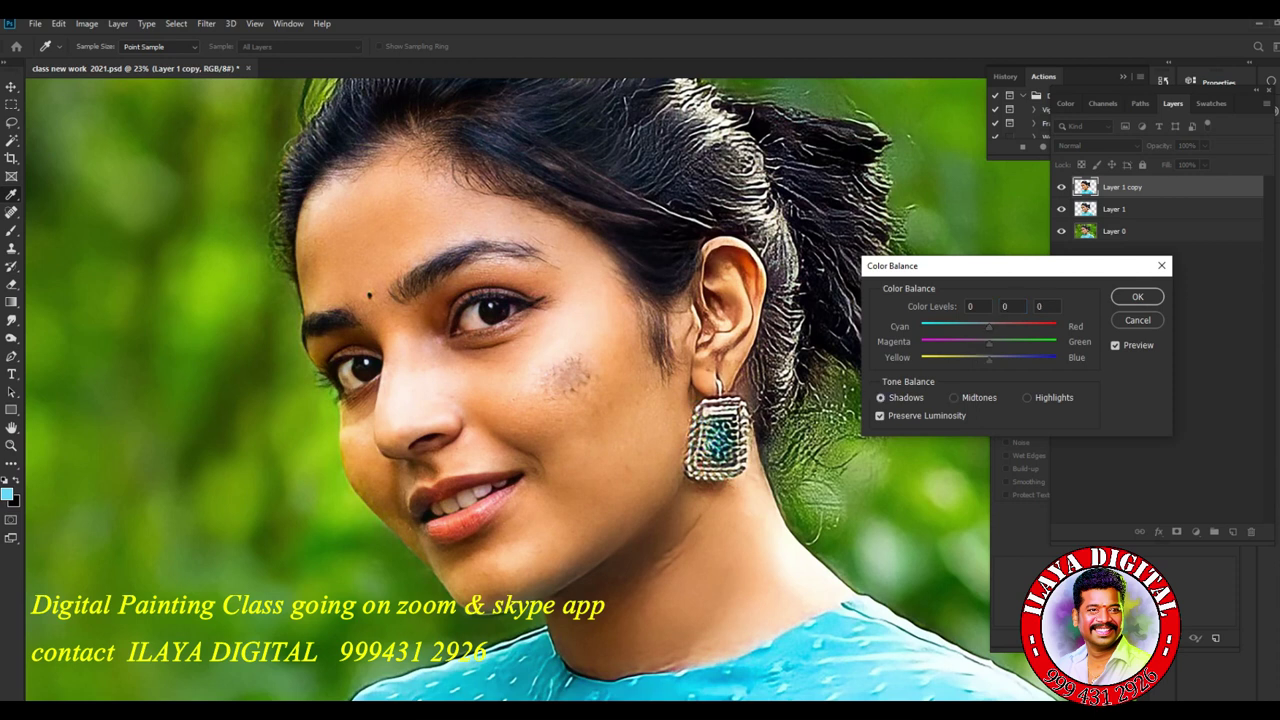
key("Up")
key("Up")
key("Up")
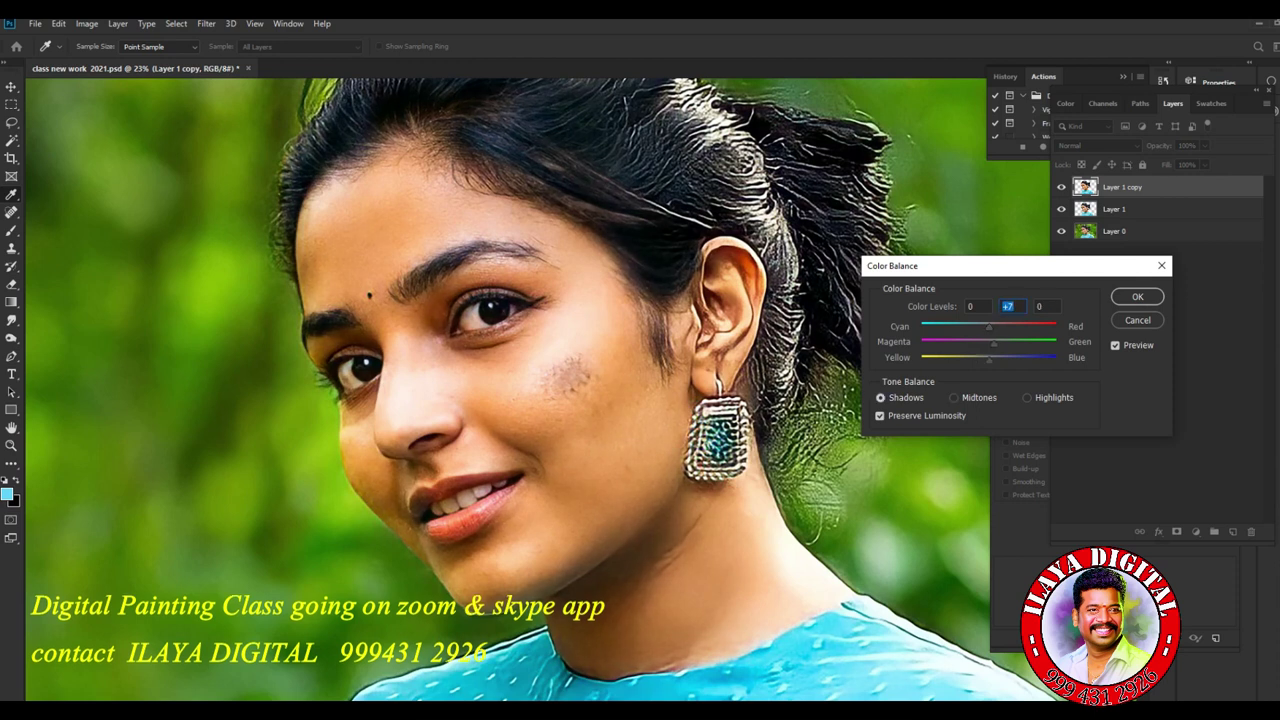
key("ctrl+3")
mouse_move(989, 358)
left_mouse_down()
mouse_move(1031, 358)
mouse_move(1014, 358)
left_mouse_up()
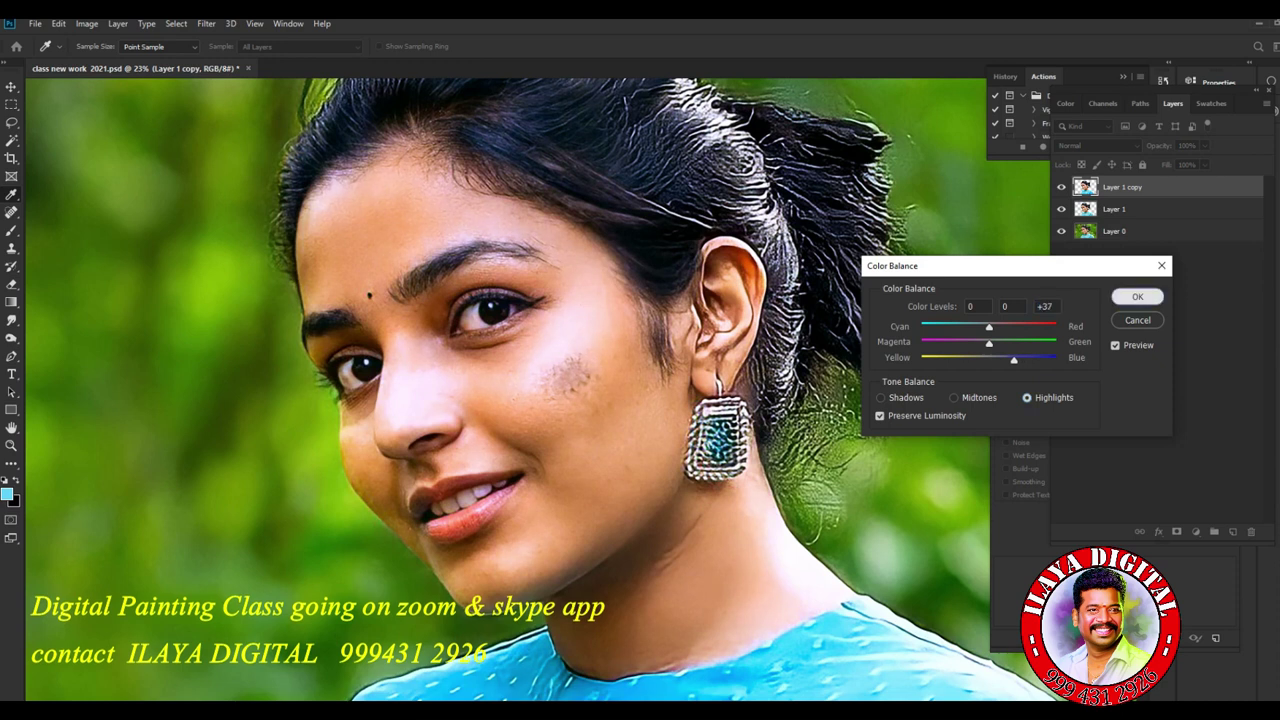
key("Return")
key("b")
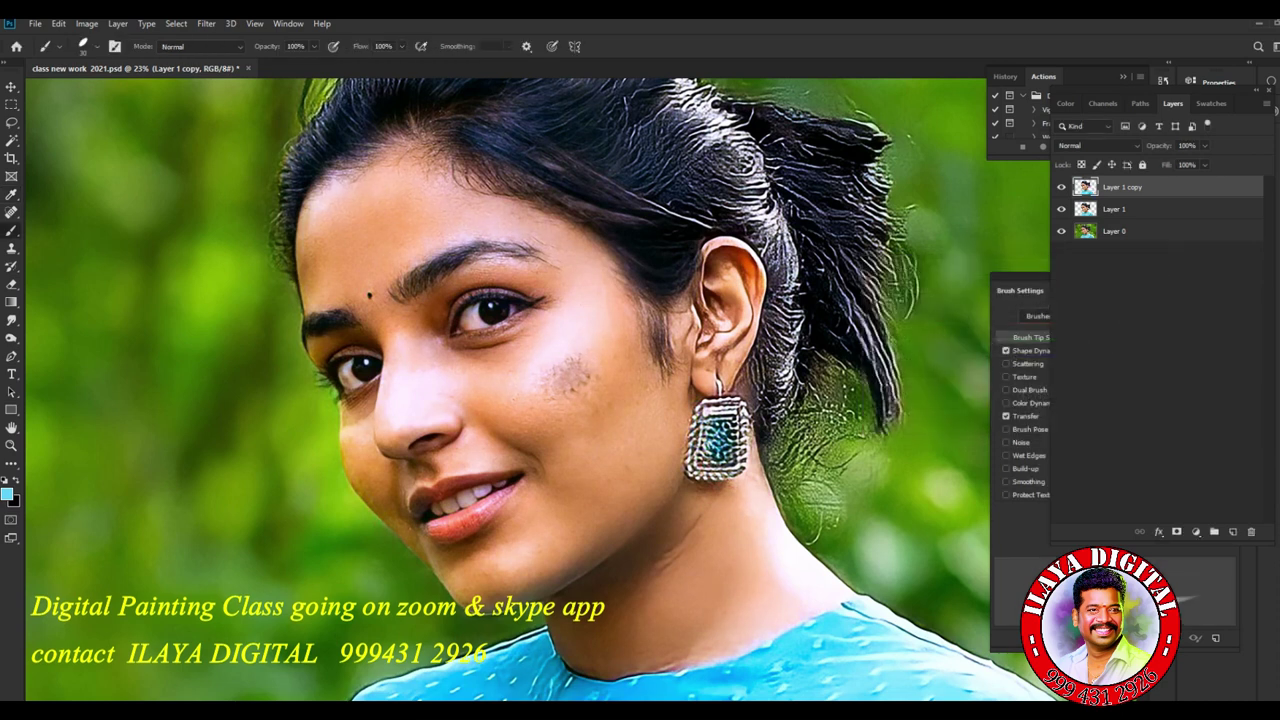
key("alt+s")
Select the image's highlights with Color Range.
key("c")
key("Return")
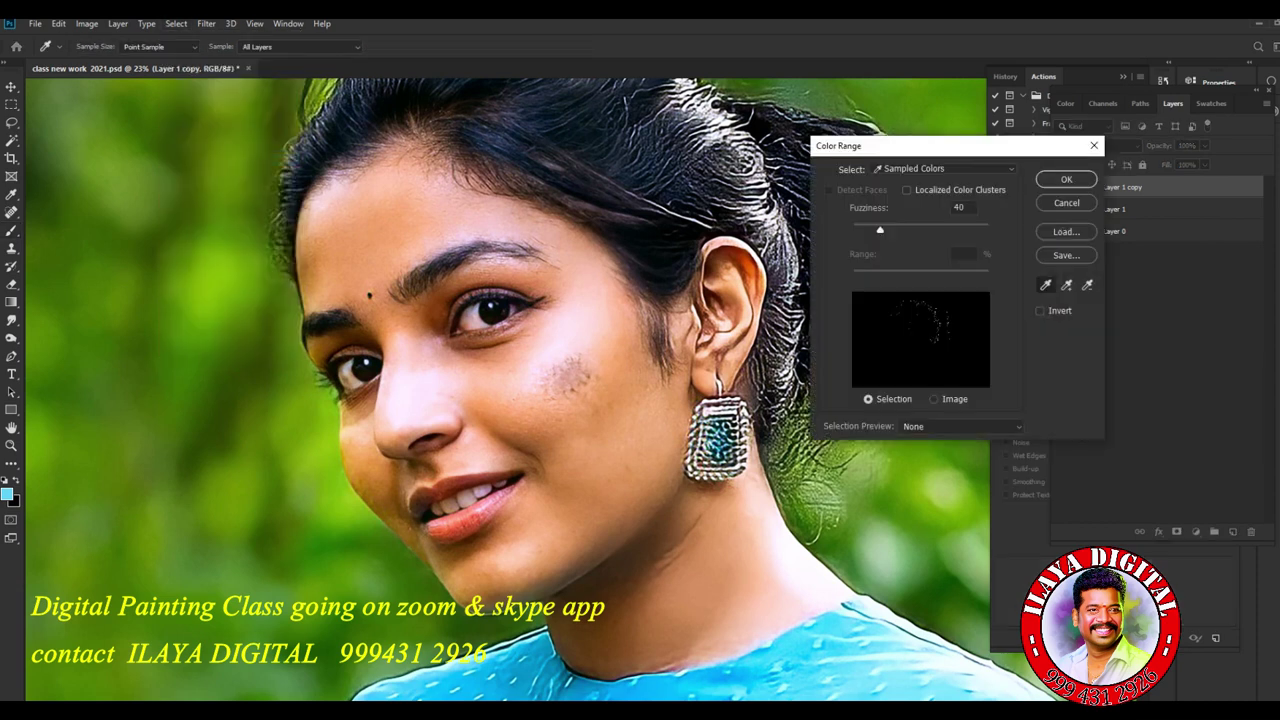
key("alt+Down")
key("Down")
key("Down")
key("Down")
key("Return")
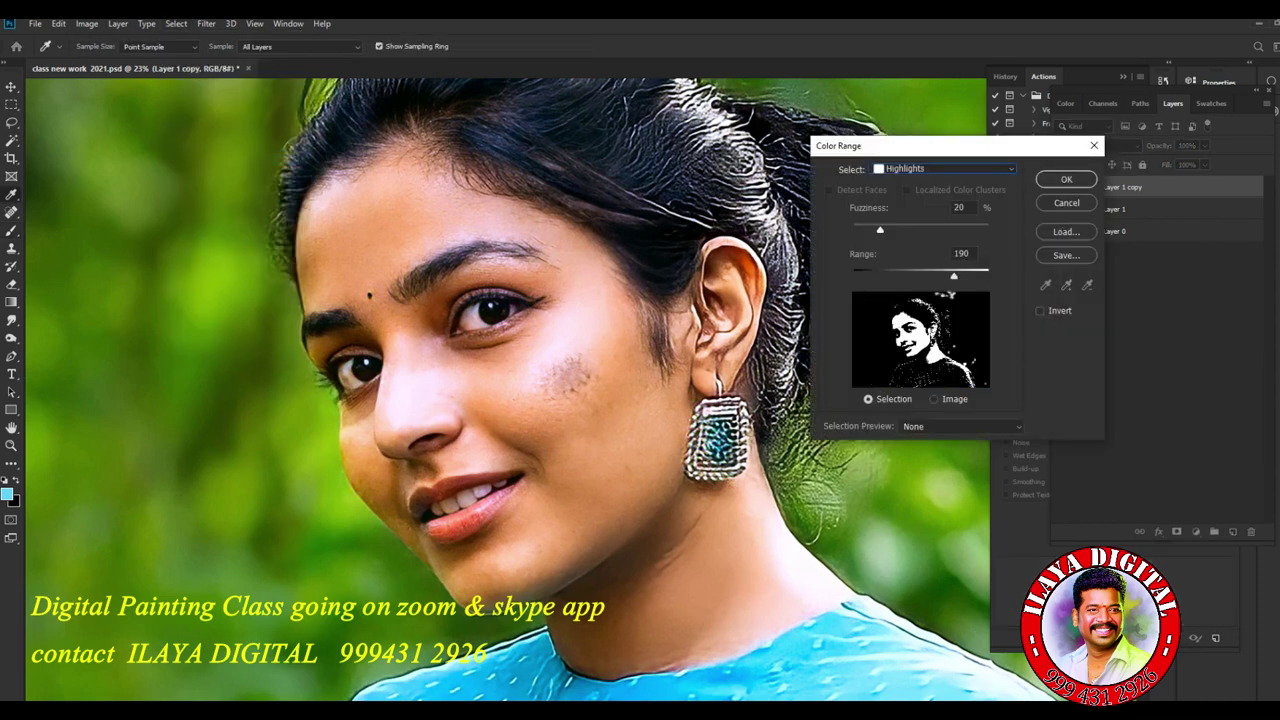
key("Return")
key("b")
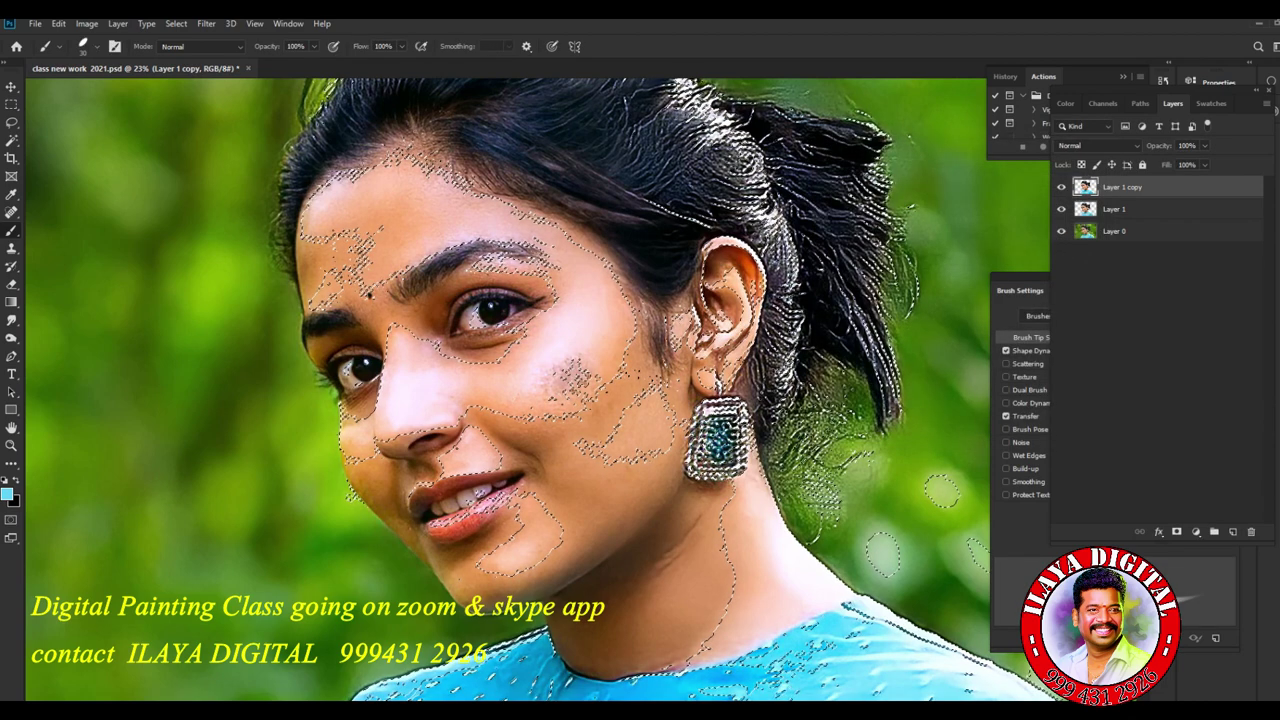
Apply Levels on the Blue channel with white input 231, then deselect.
key("ctrl+l")
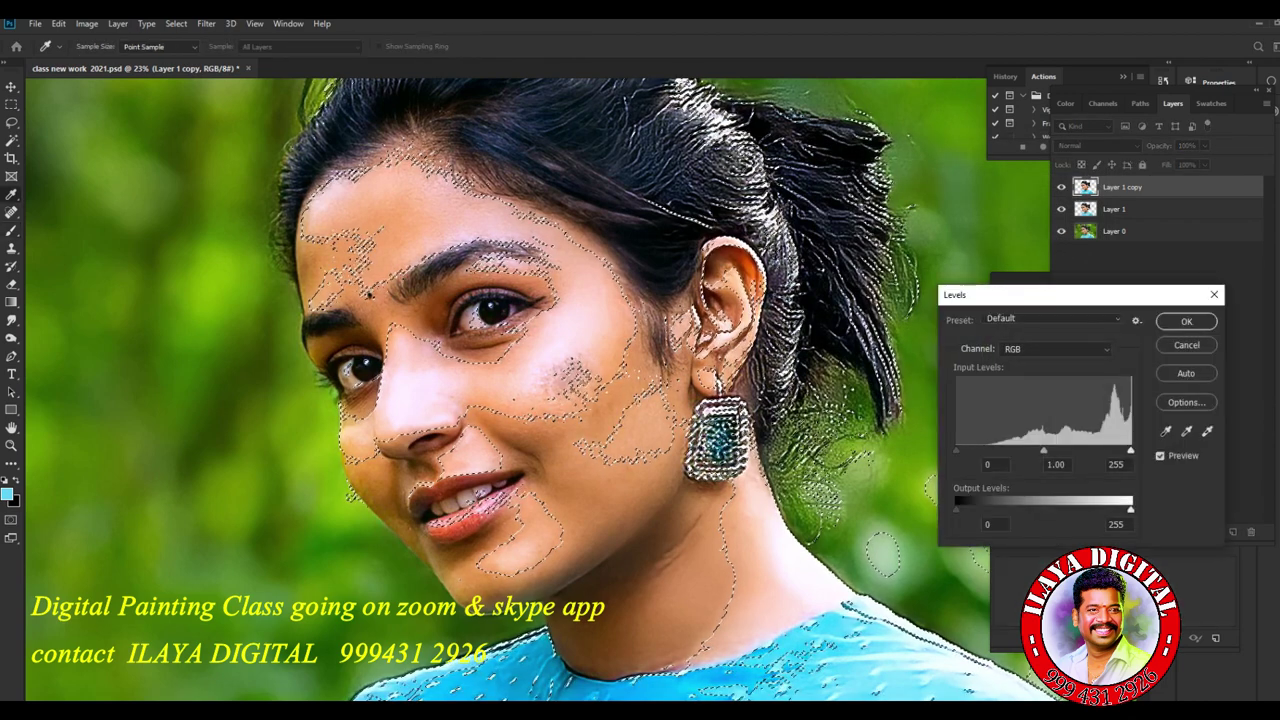
left_click_drag(1010, 295, 997, 144)
left_click(1040, 198)
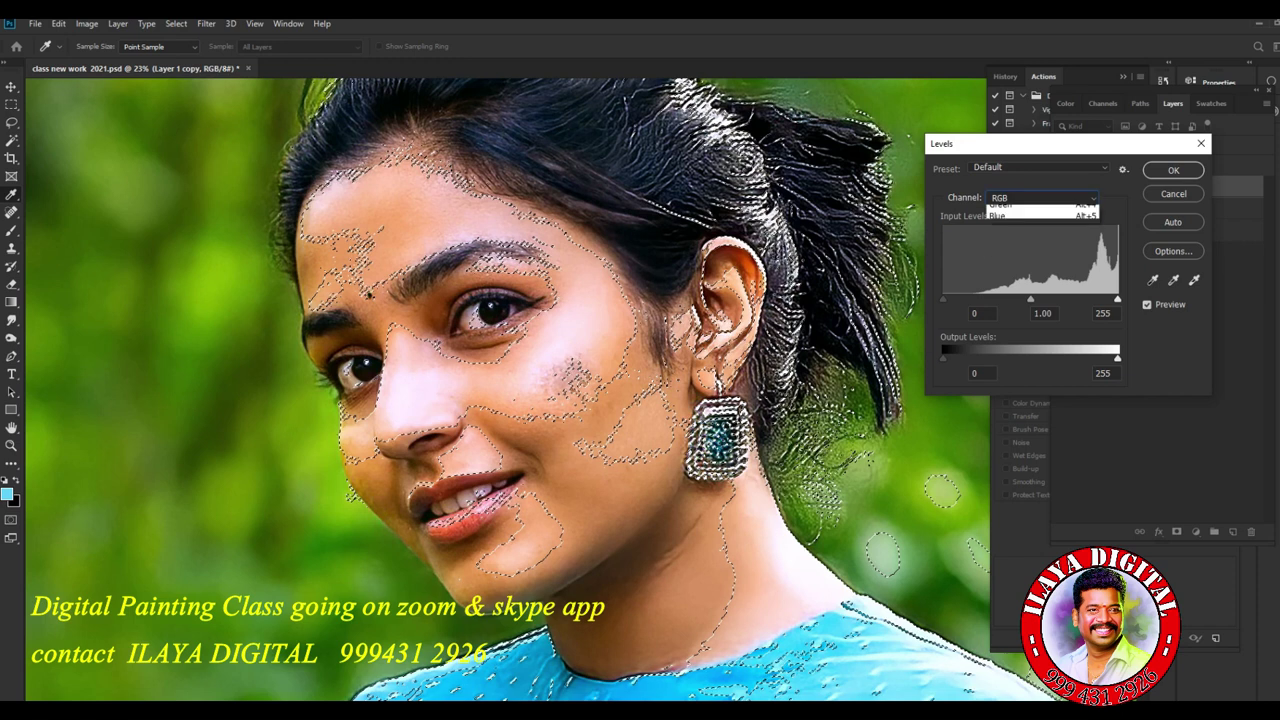
left_click(1000, 246)
left_click_drag(1117, 299, 1100, 299)
left_click(1040, 197)
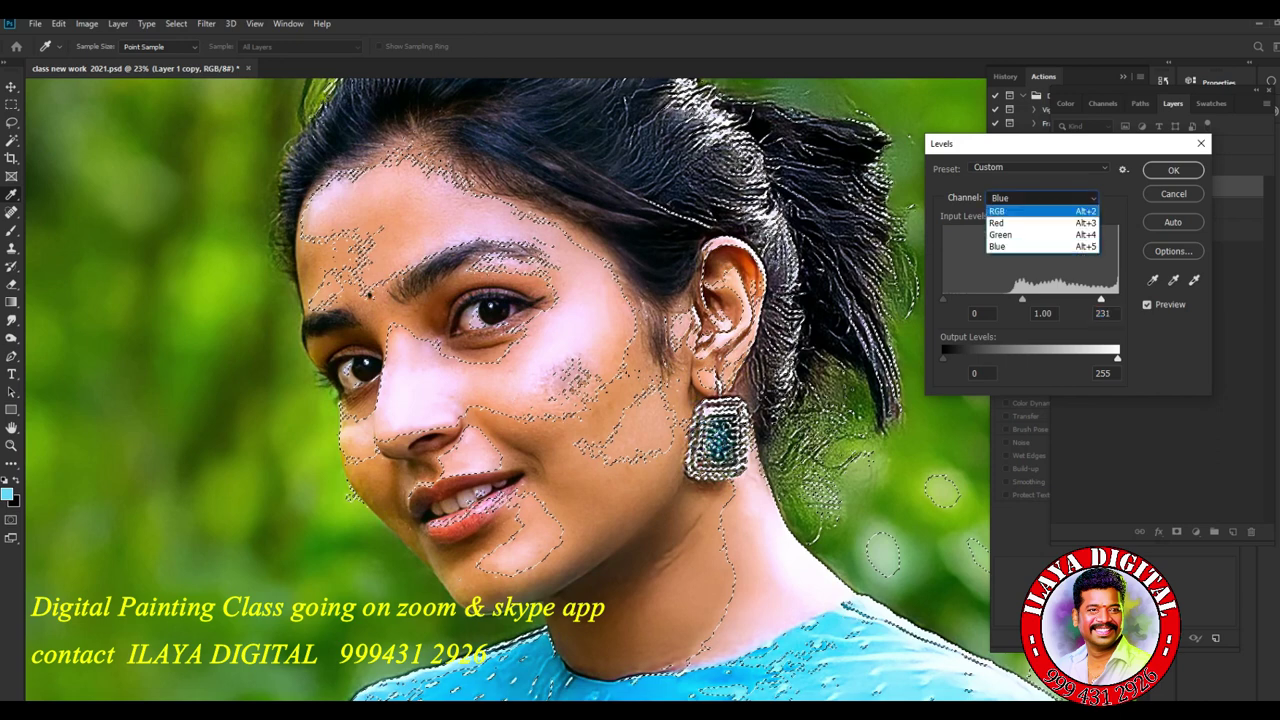
left_click(997, 211)
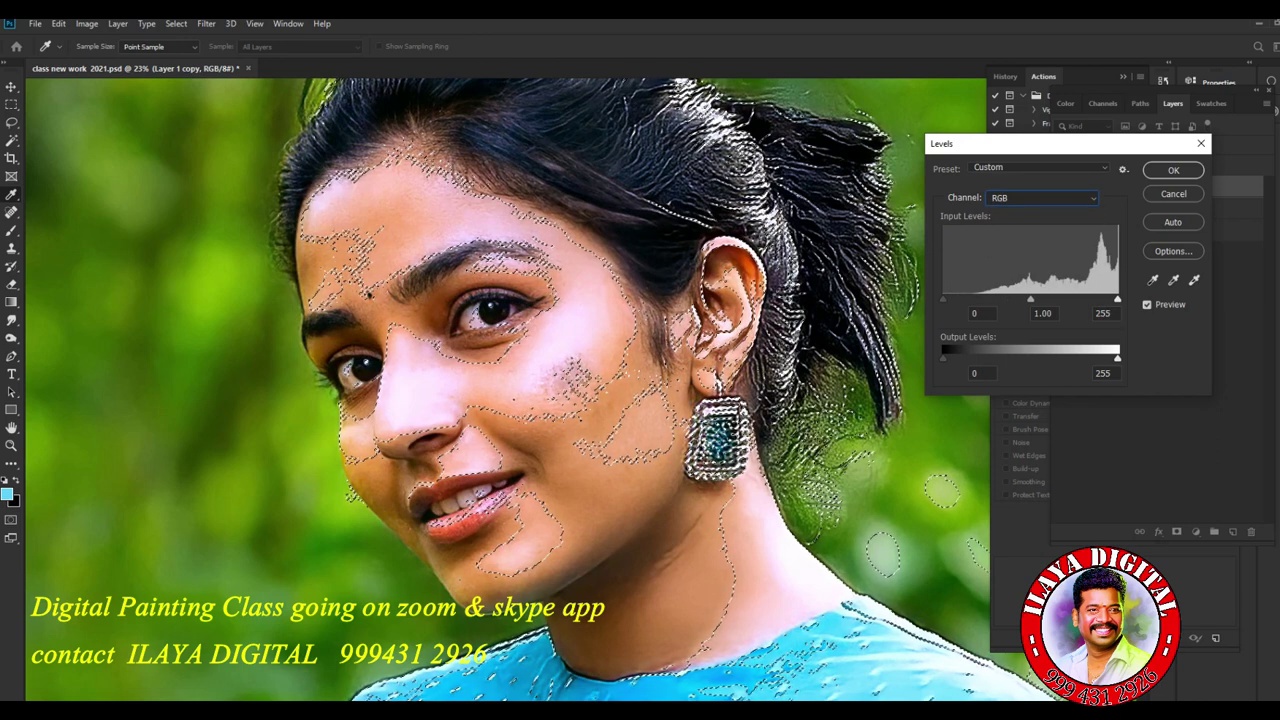
left_click(1040, 197)
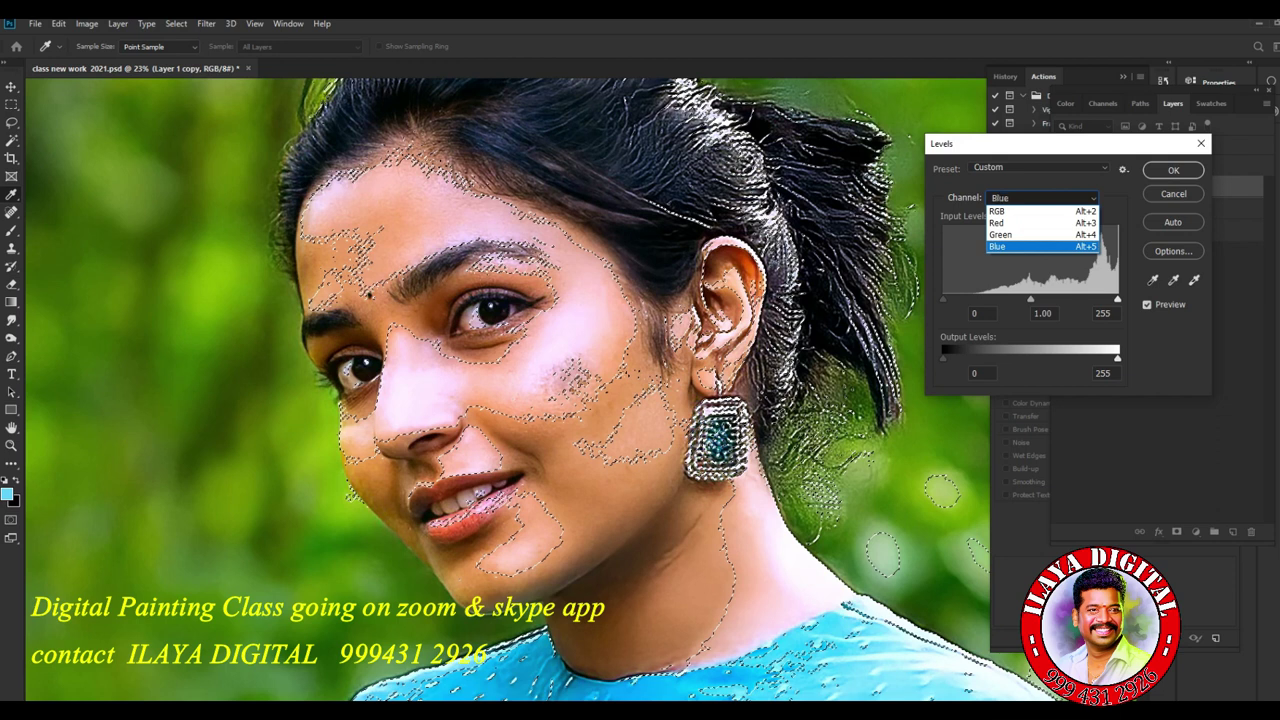
left_click(1000, 246)
left_click_drag(1117, 299, 1101, 299)
key("Return")
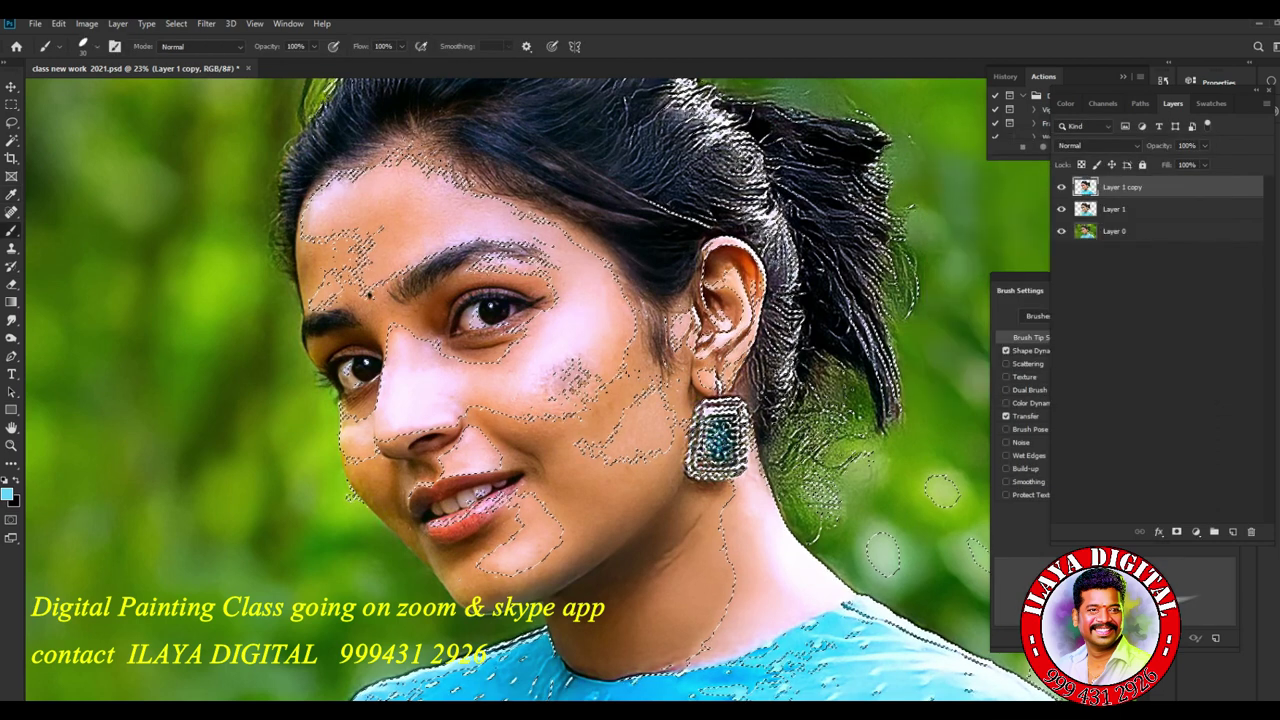
key("ctrl+d")
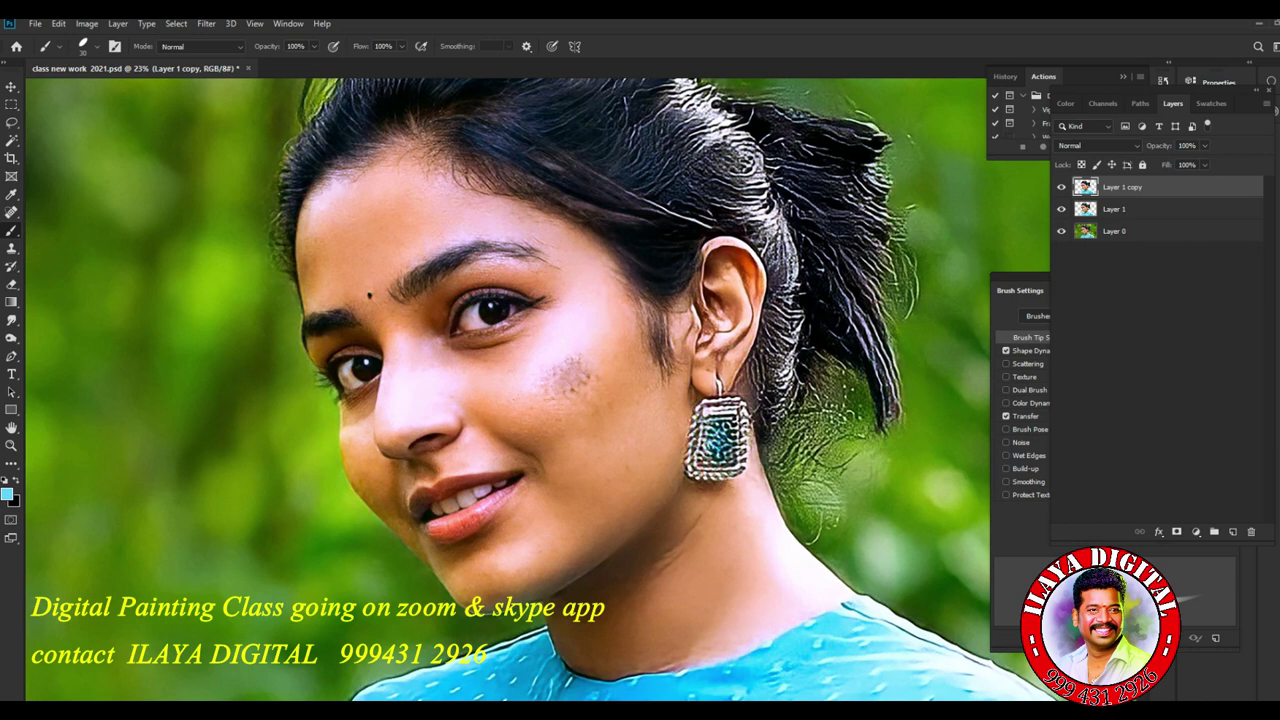
Select the image's midtones with Select > Color Range.
left_click(176, 23)
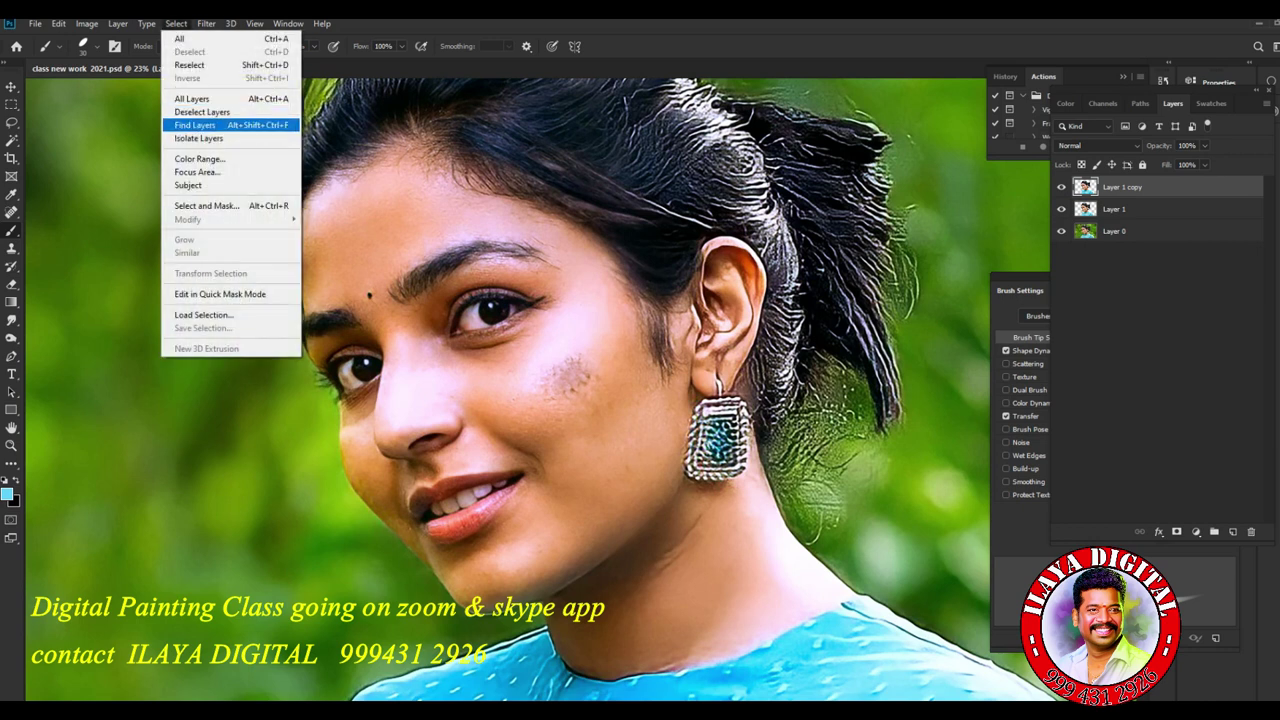
left_click(222, 157)
left_click(945, 168)
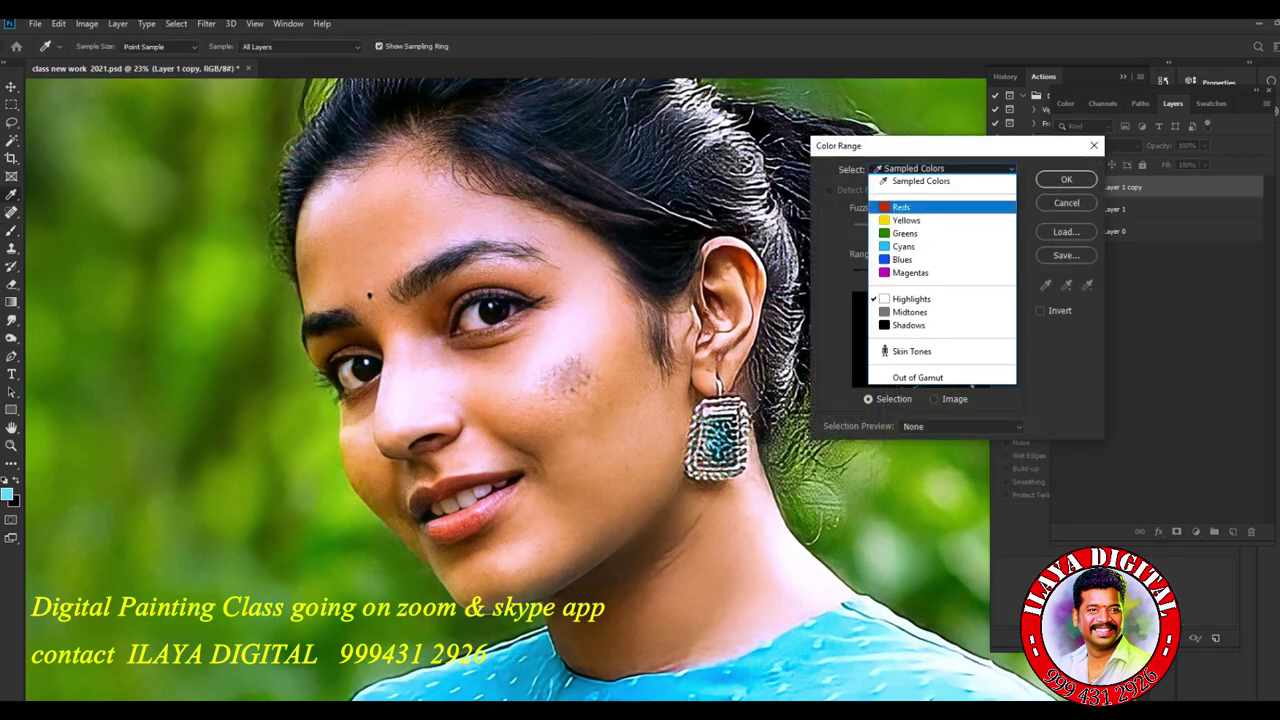
left_click(910, 312)
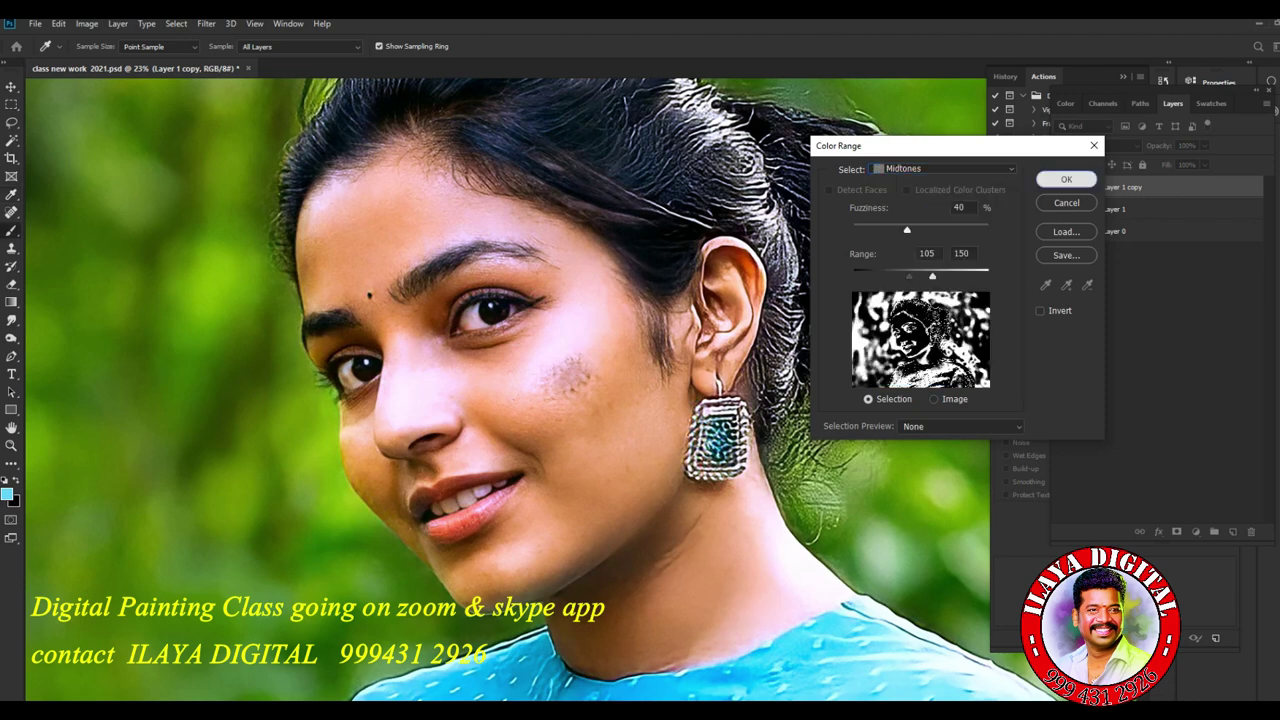
left_click(1066, 179)
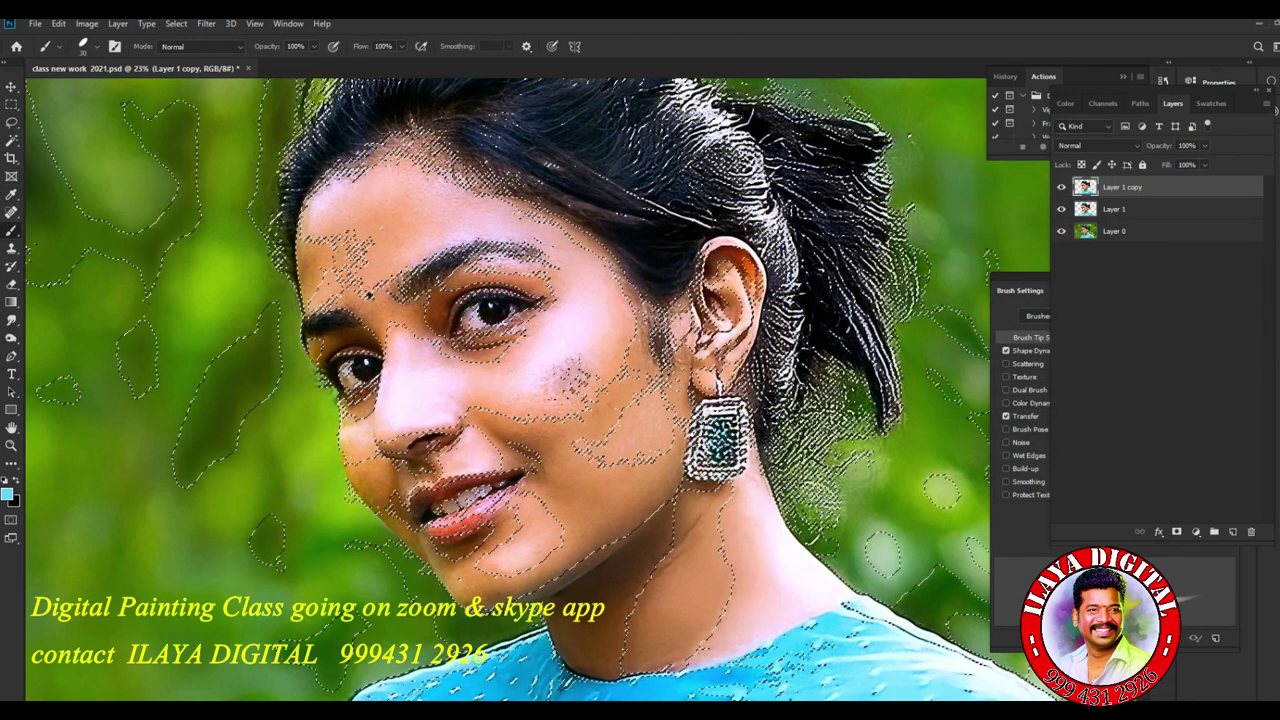
Apply Levels with an input black point of 16 and clear the selection.
key("ctrl+l")
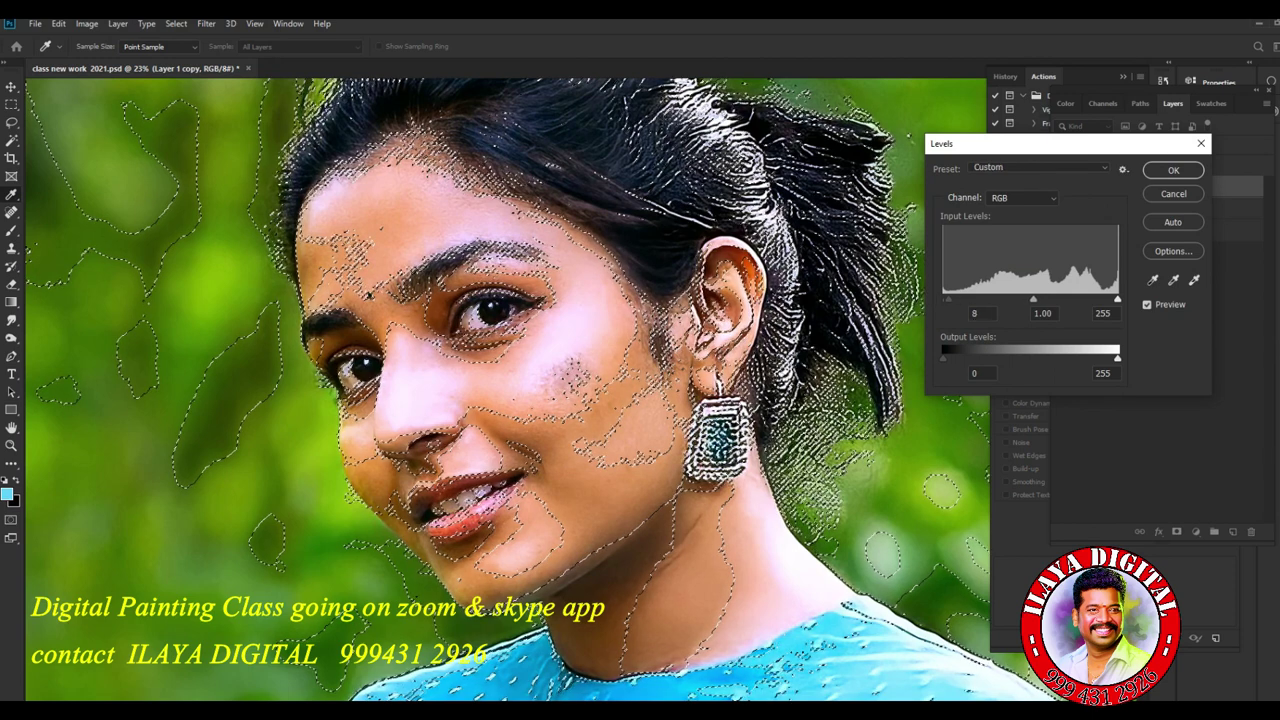
left_click_drag(943, 299, 956, 299)
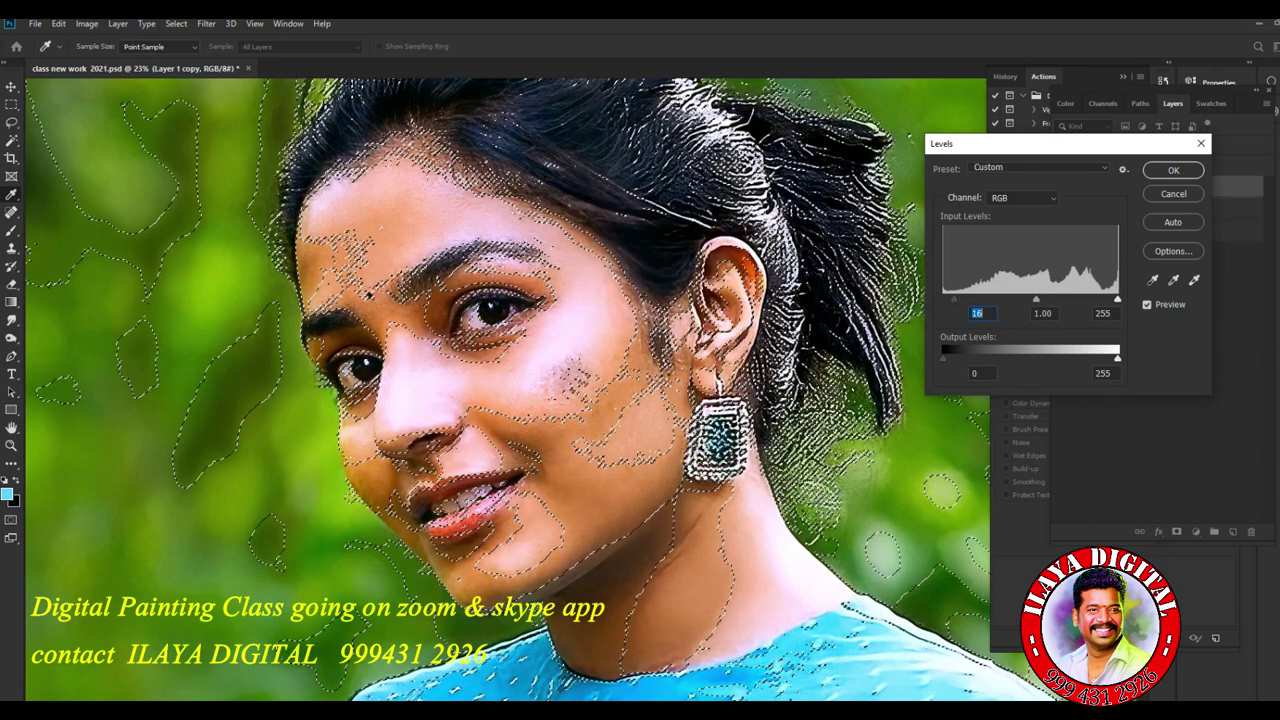
key("Return")
key("b")
key("ctrl+d")
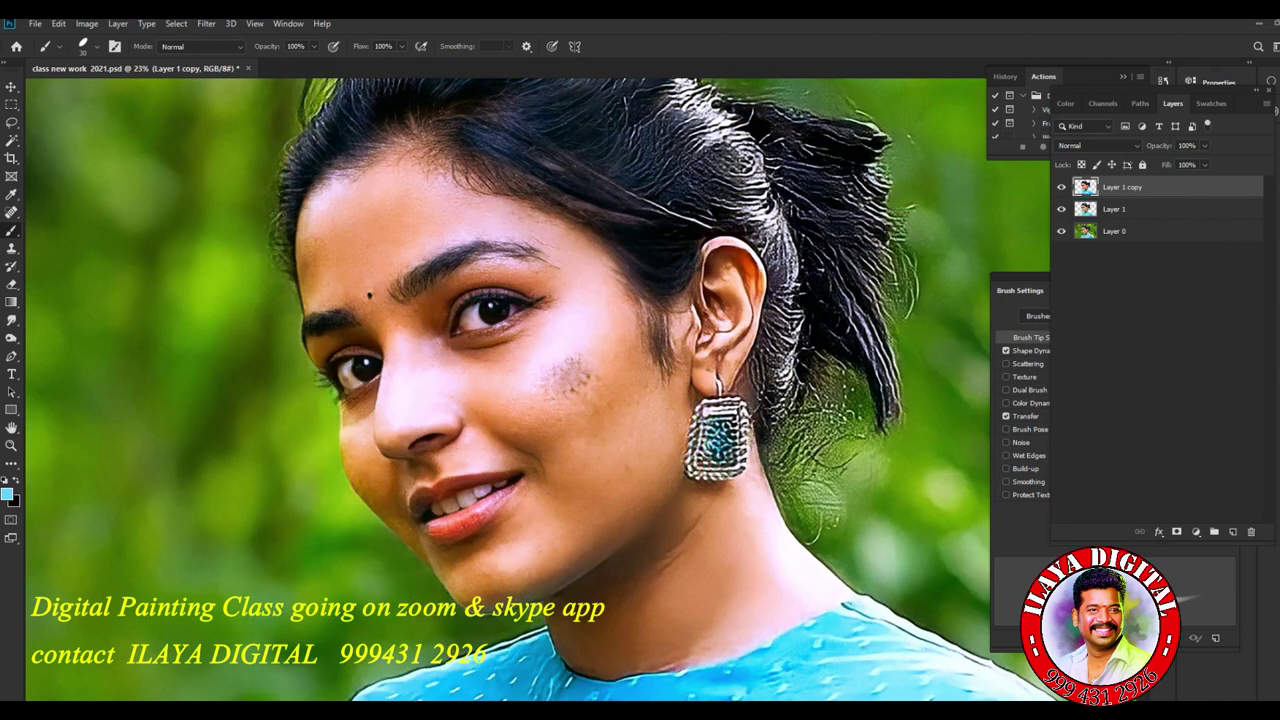
key("ctrl+m")
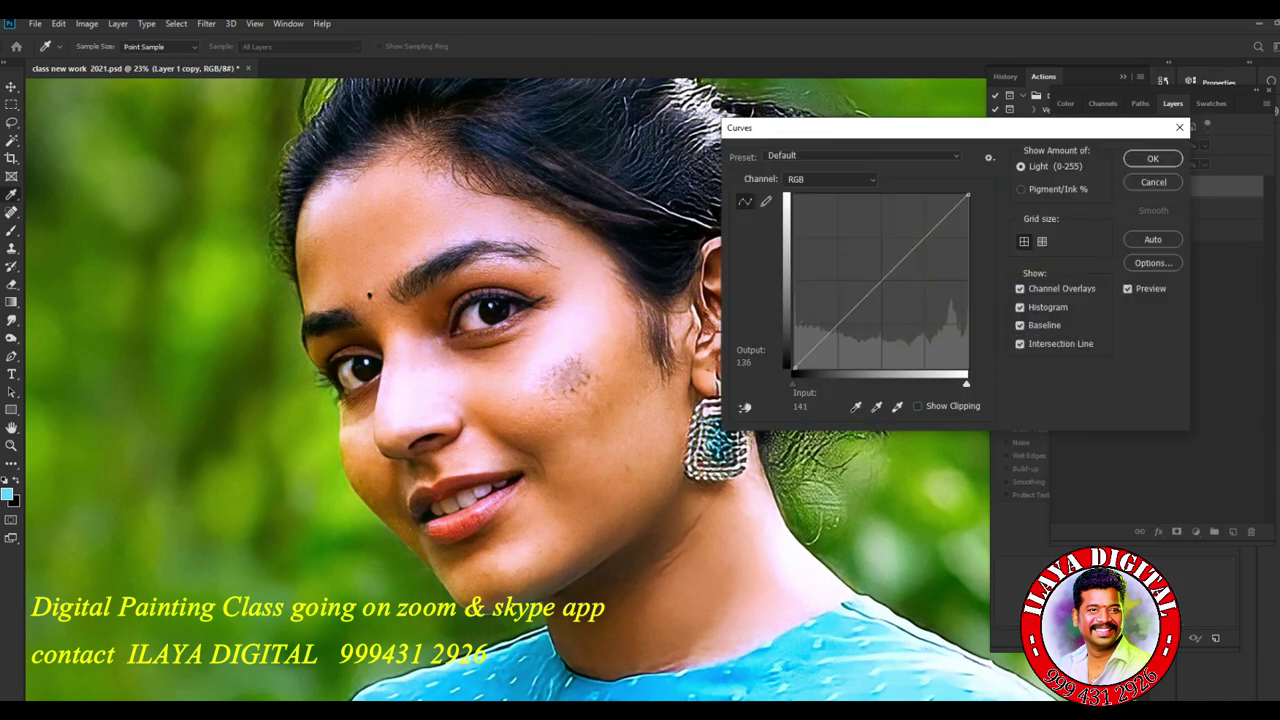
Lift the curve's midpoint slightly and raise Hue/Saturation saturation to +8.
left_click_drag(878, 287, 880, 277)
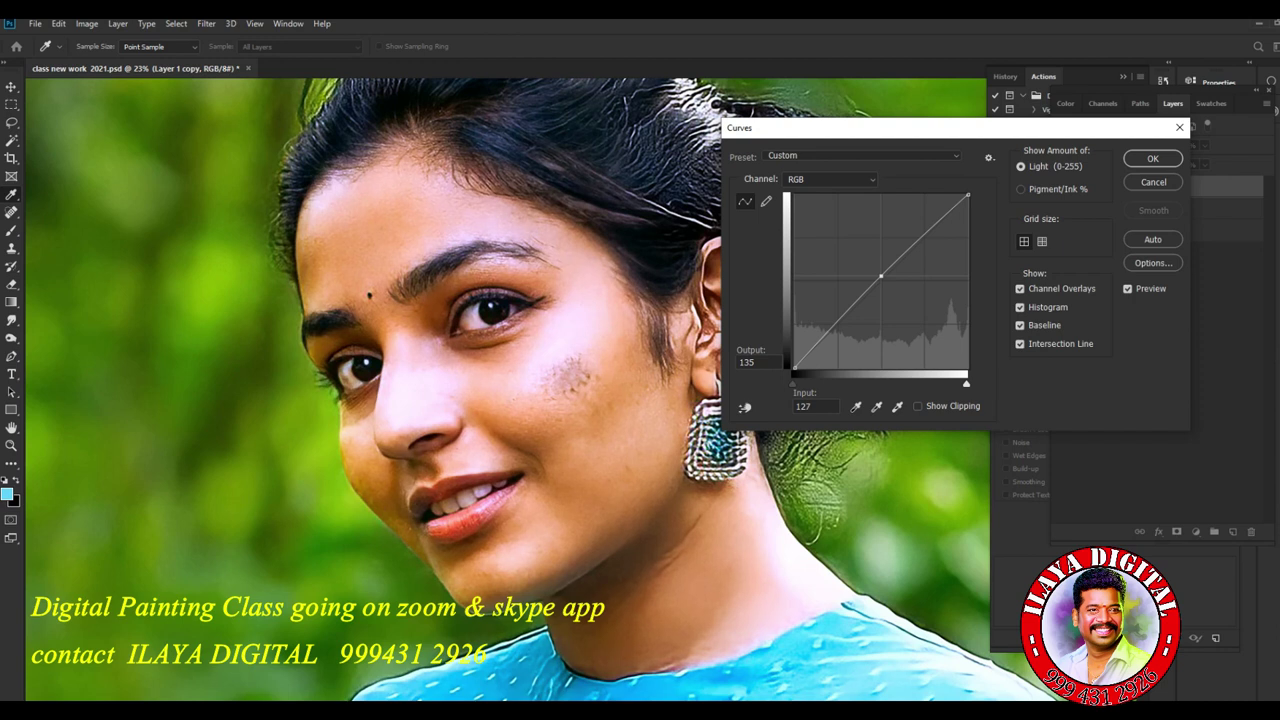
left_click(1152, 158)
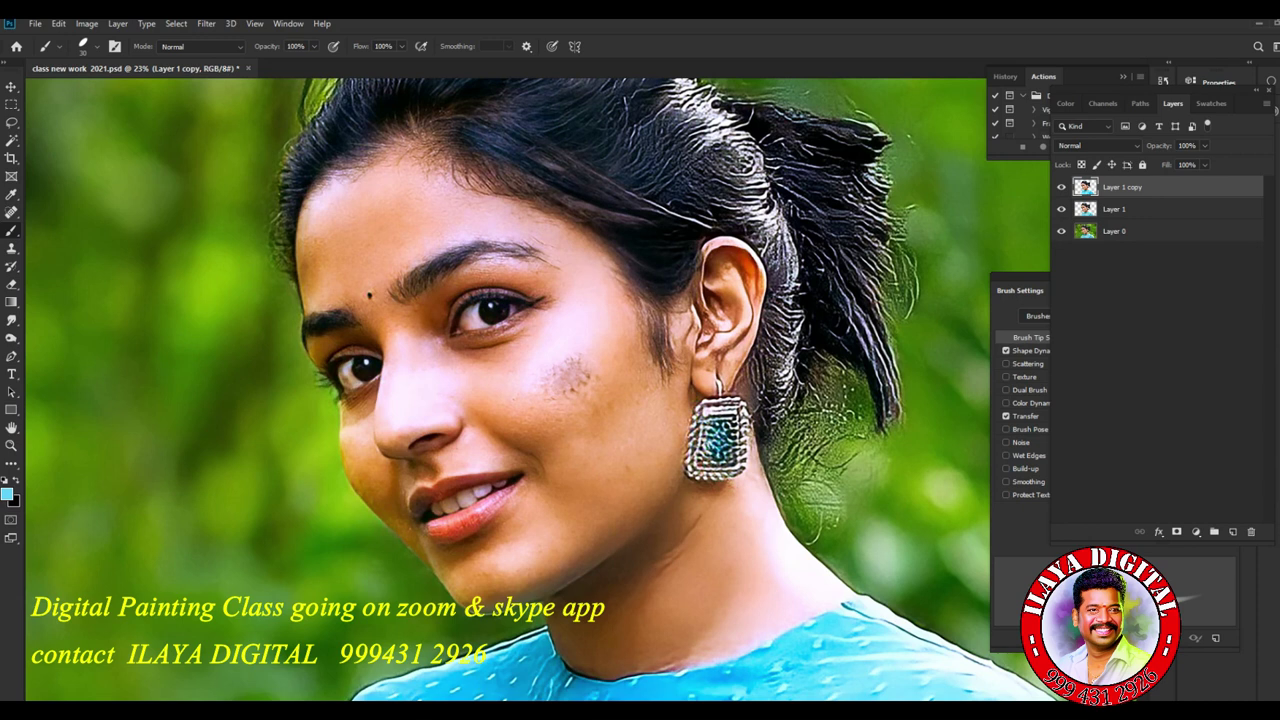
key("ctrl+u")
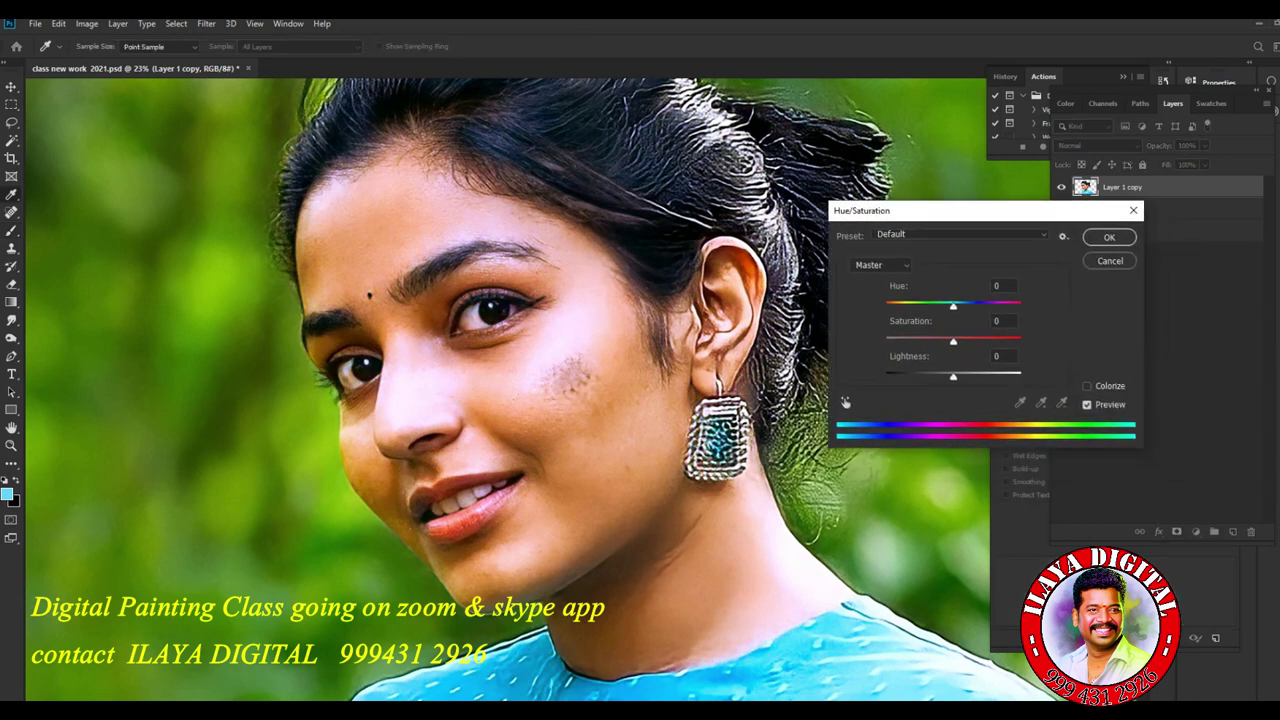
key("Up")
key("Up")
key("Up")
key("Up")
key("Up")
key("Up")
left_click(1109, 237)
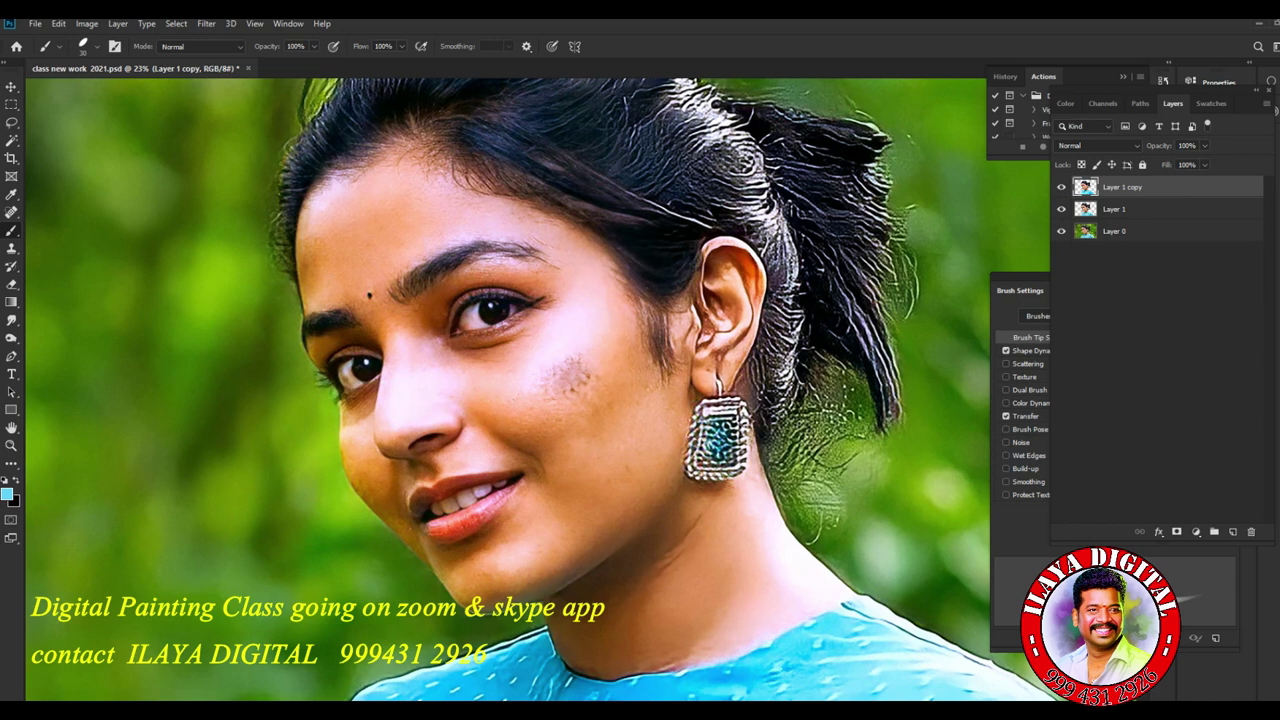
left_click(1061, 187)
left_click(1061, 187)
left_click(1061, 187)
left_click(1061, 187)
left_click(1061, 187)
left_click(1061, 187)
key("ctrl+0")
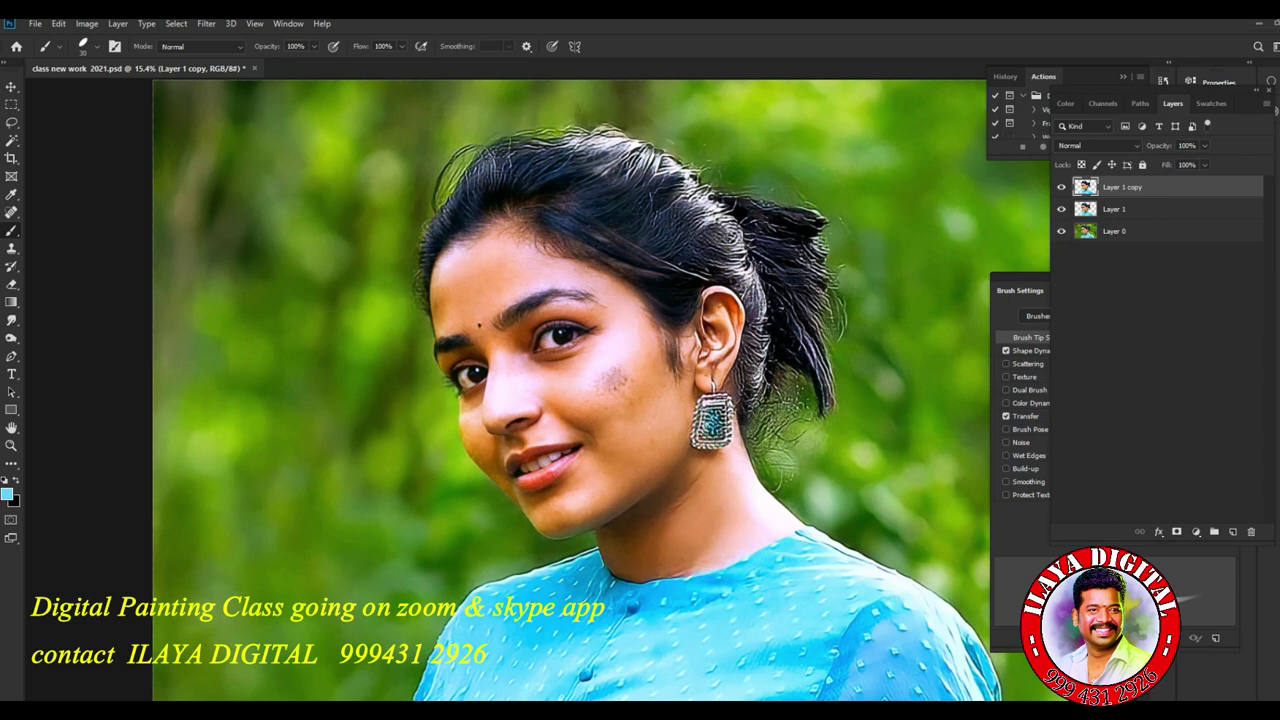
key("ctrl+s")
key("ctrl+shift+n")
key("Return")
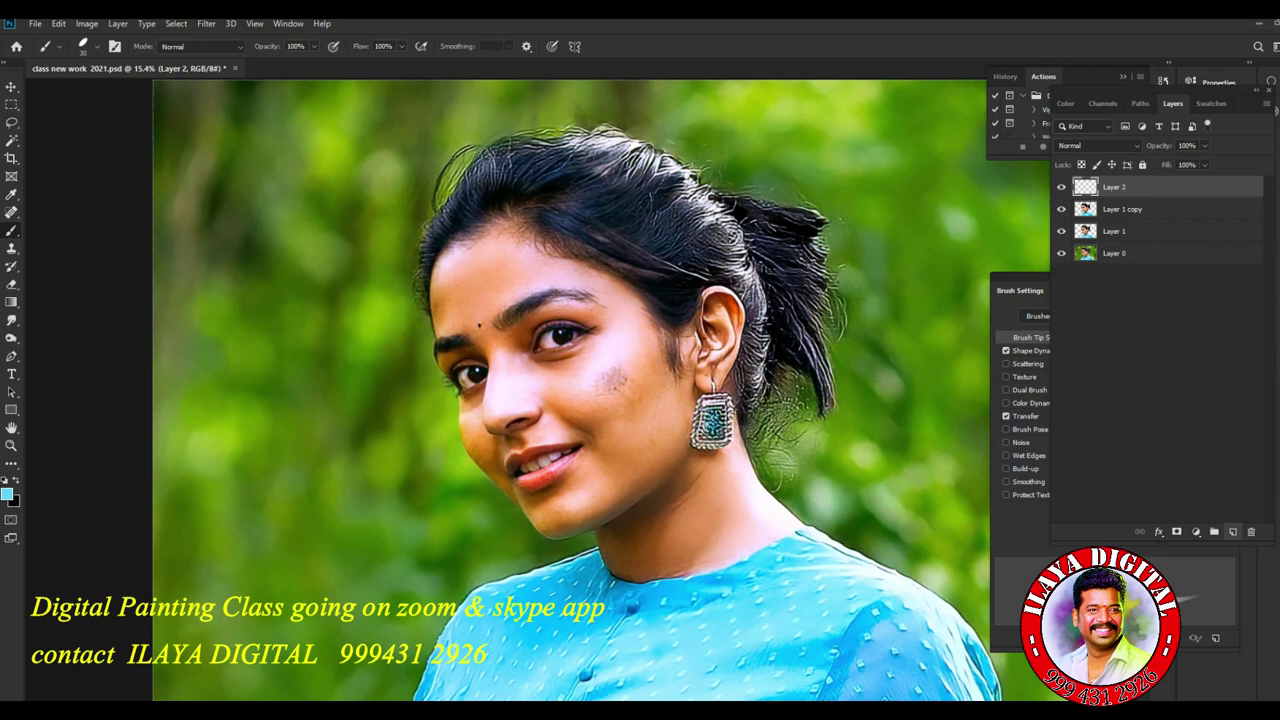
left_click(1233, 531)
key("Delete")
scroll(553, 339, "up", 3)
scroll(553, 339, "up", 2)
scroll(553, 339, "up", 2)
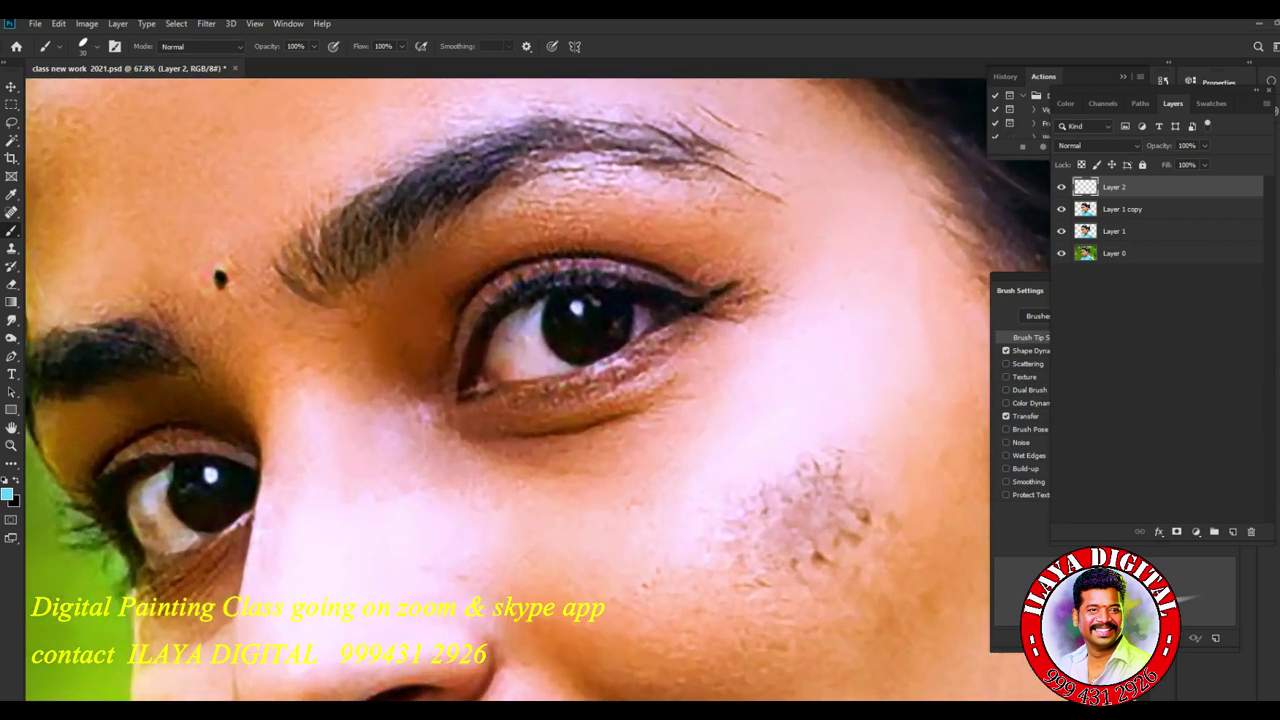
scroll(537, 390, "down", 1)
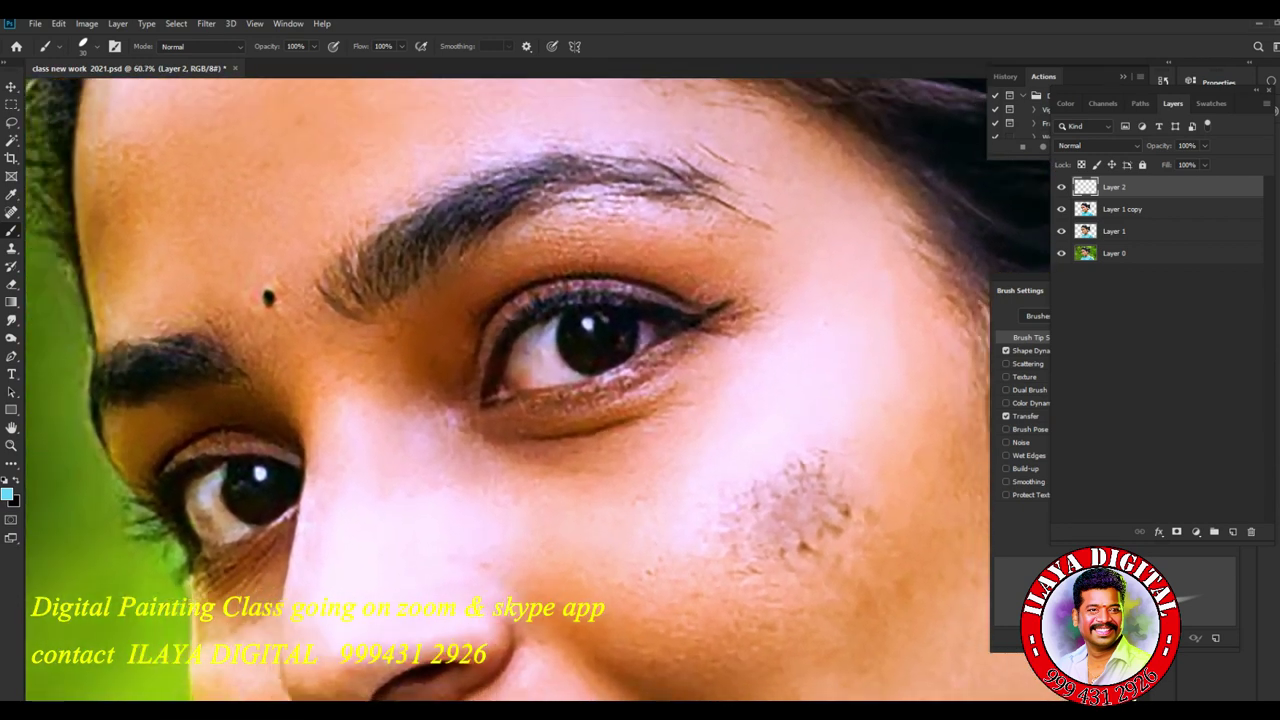
scroll(537, 390, "down", 3)
scroll(537, 390, "down", 1)
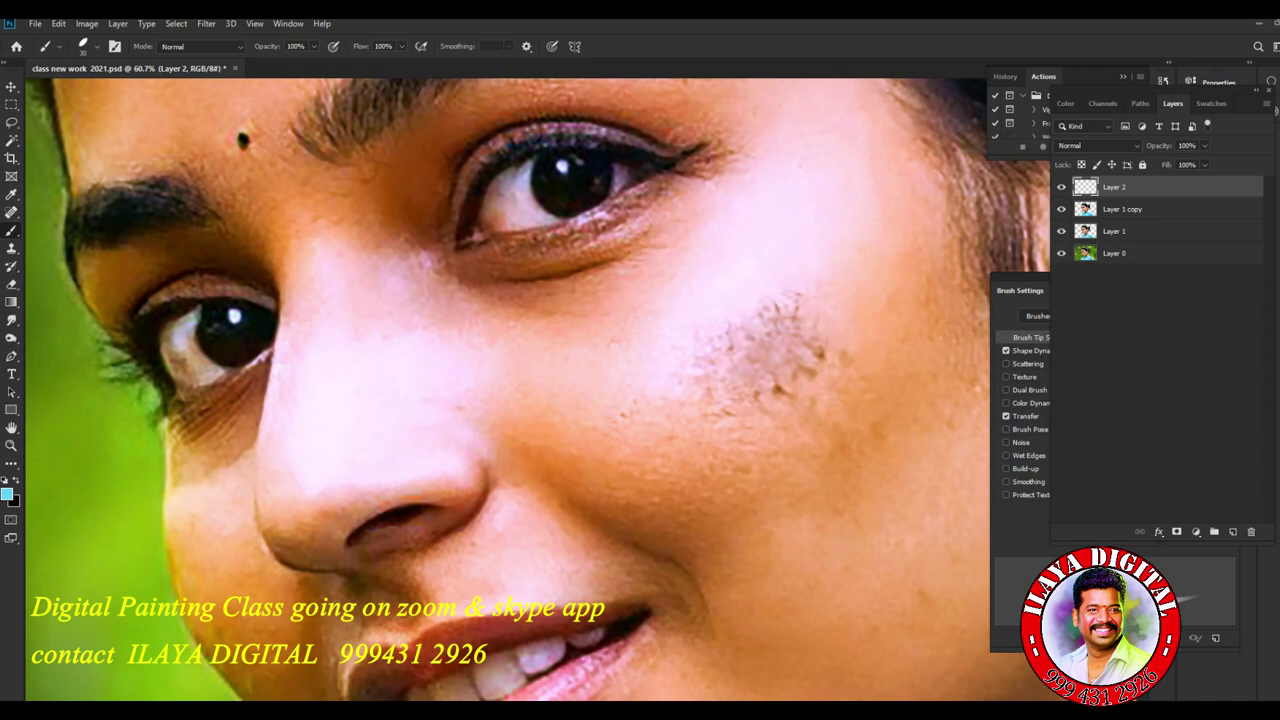
scroll(538, 390, "down", 2)
scroll(538, 390, "down", 2)
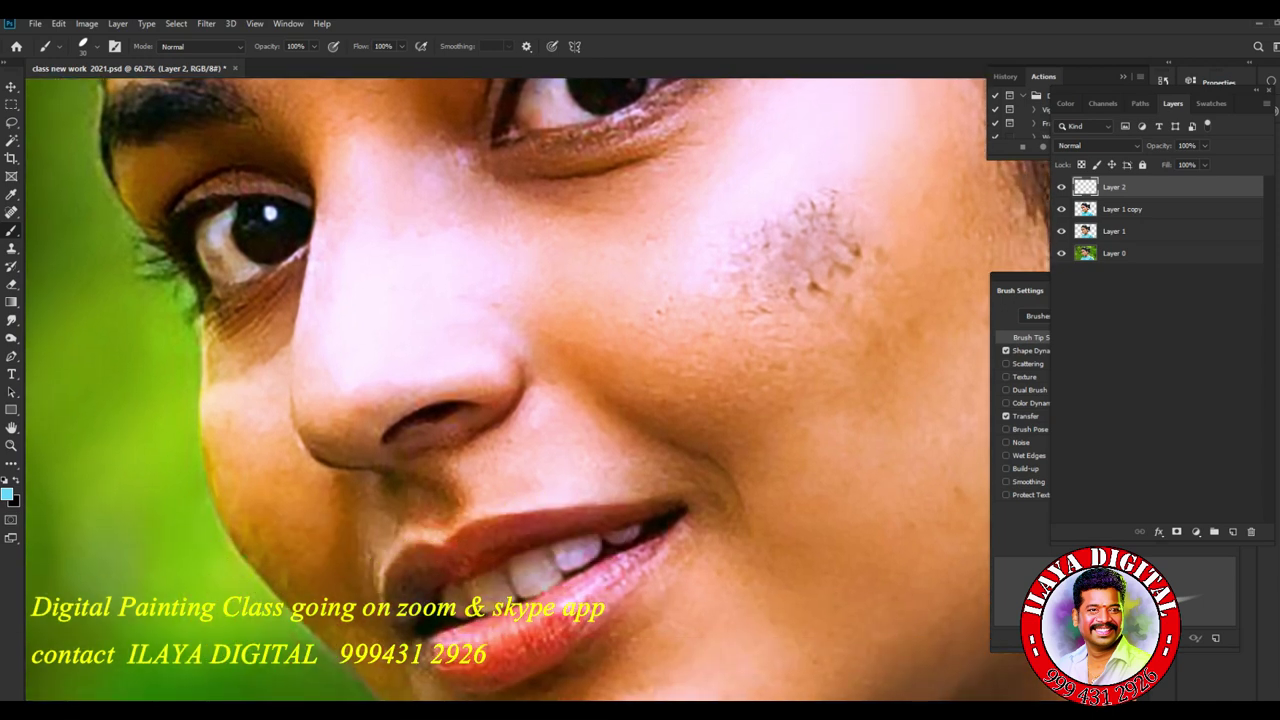
mouse_move(538, 390)
left_mouse_down()
mouse_move(464, 404)
mouse_move(416, 448)
left_mouse_up()
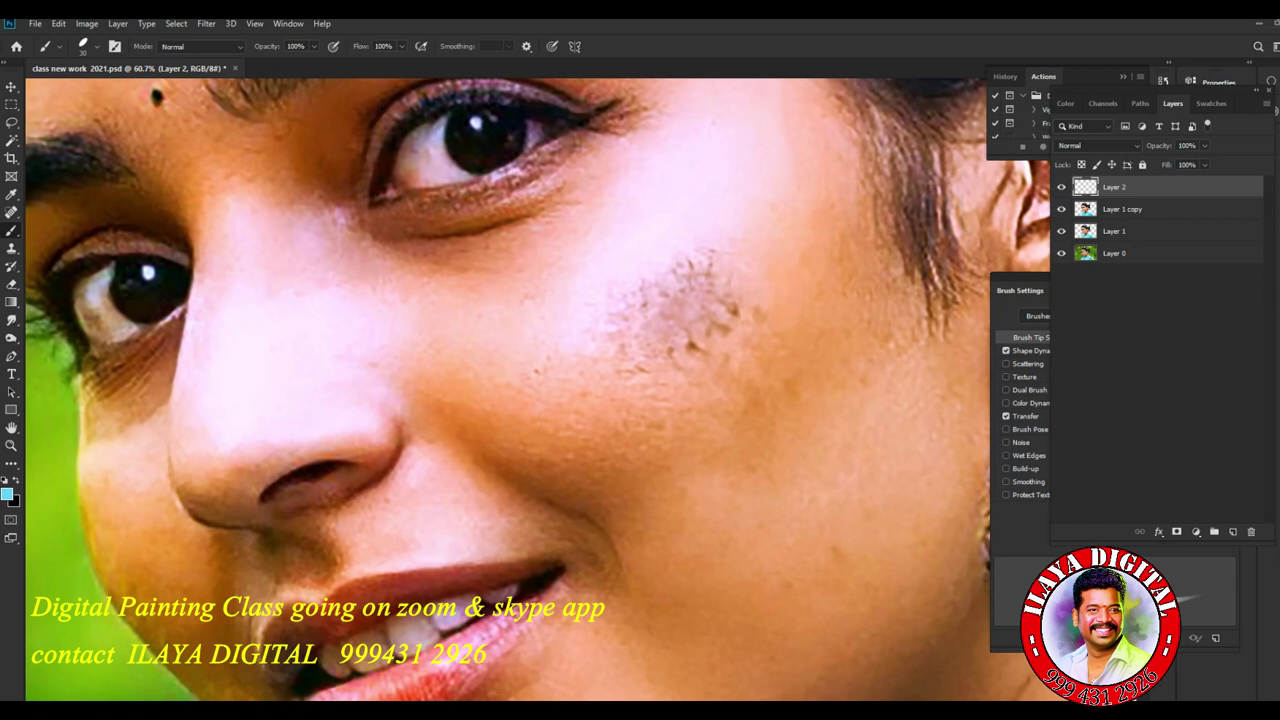
scroll(670, 395, "down", 3)
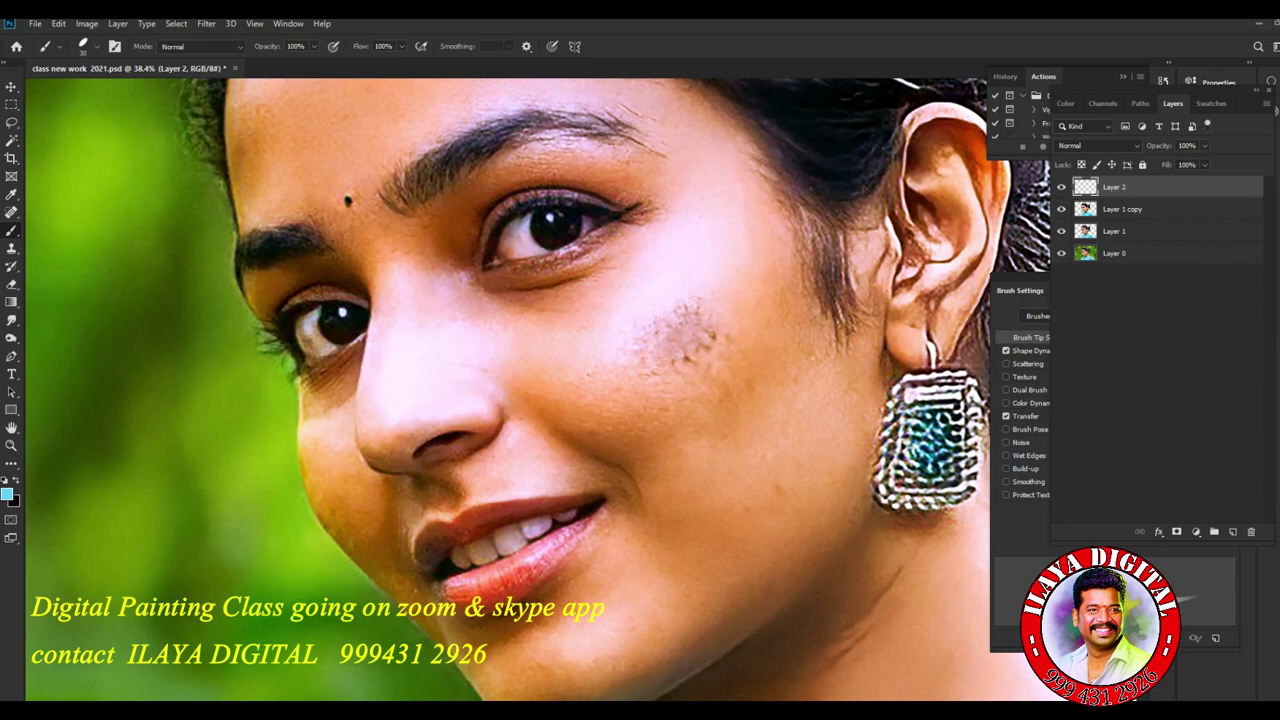
left_click(11, 320)
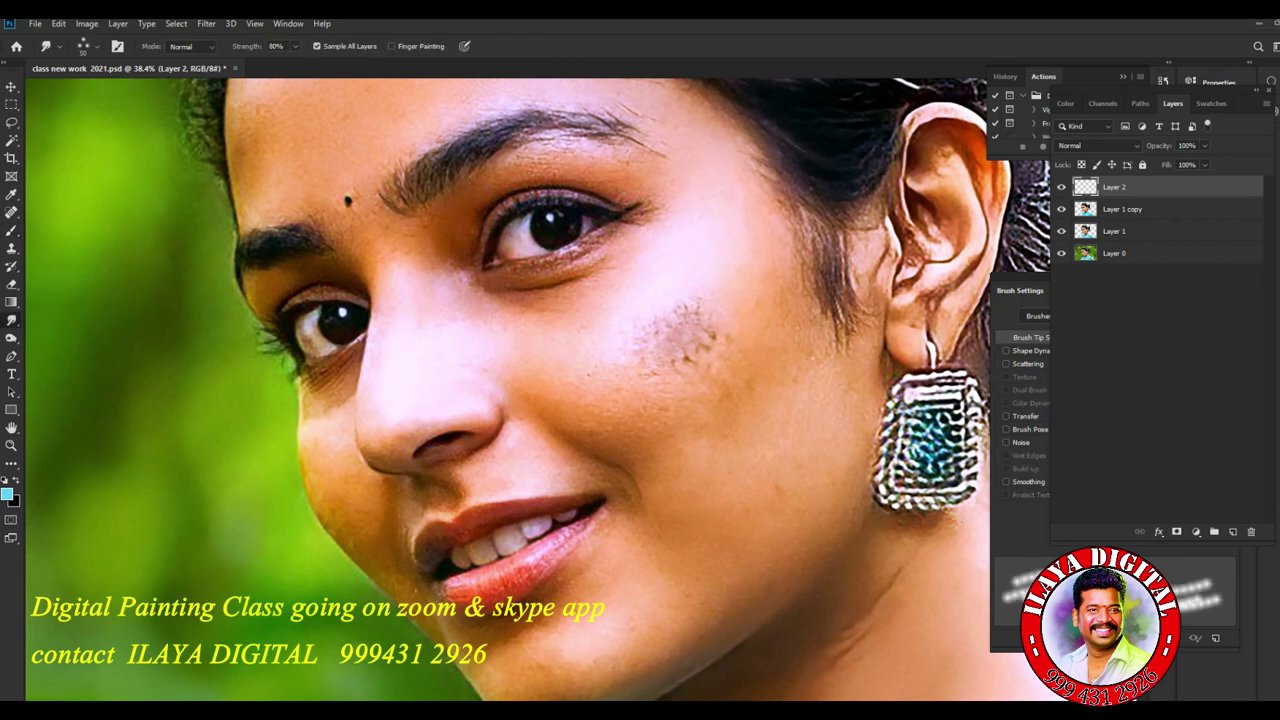
Load the Smudge Brush preset at 300 px with pen-pressure Transfer enabled.
right_click(666, 300)
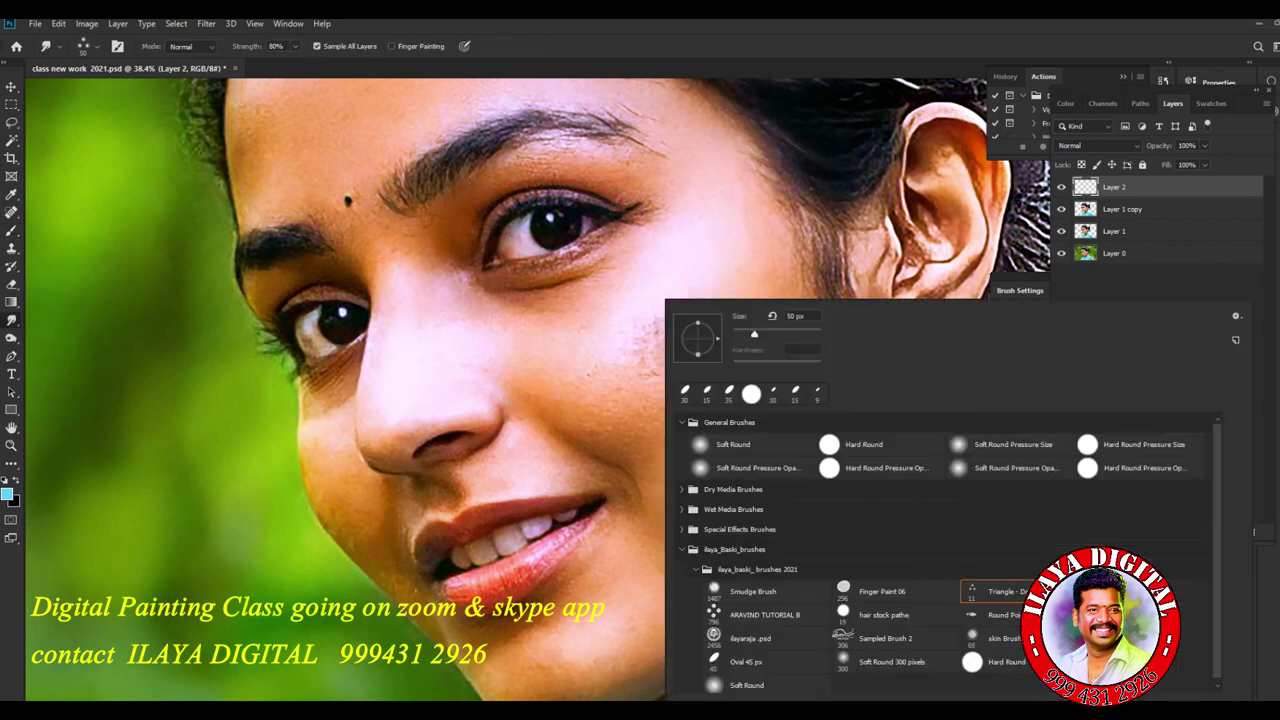
left_click(753, 591)
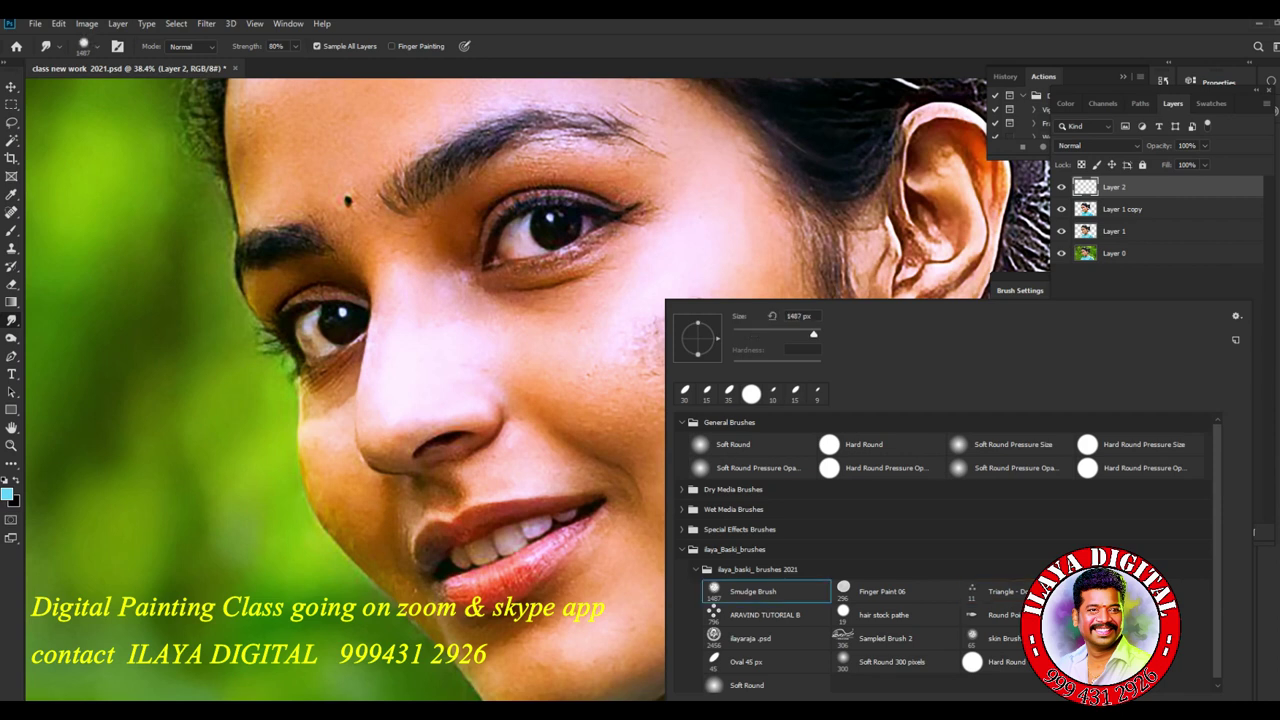
key("Return")
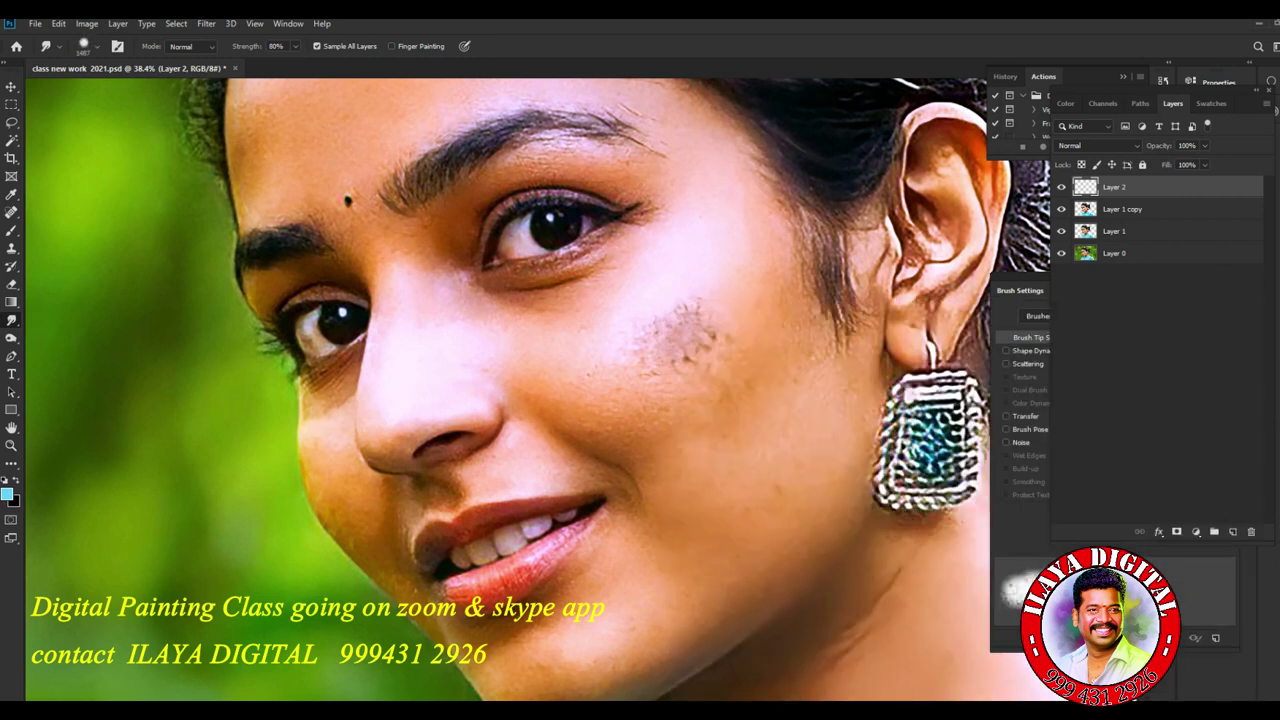
key("bracketleft")
key("bracketleft")
key("bracketleft")
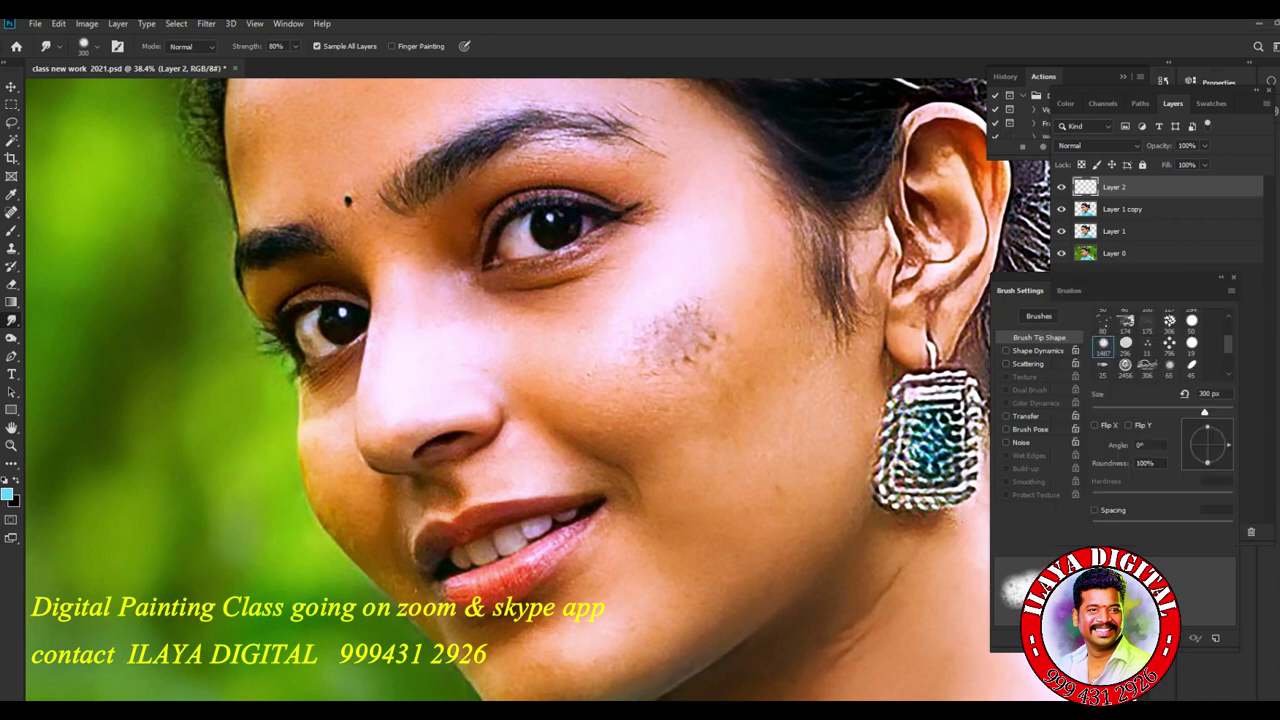
left_click(1025, 416)
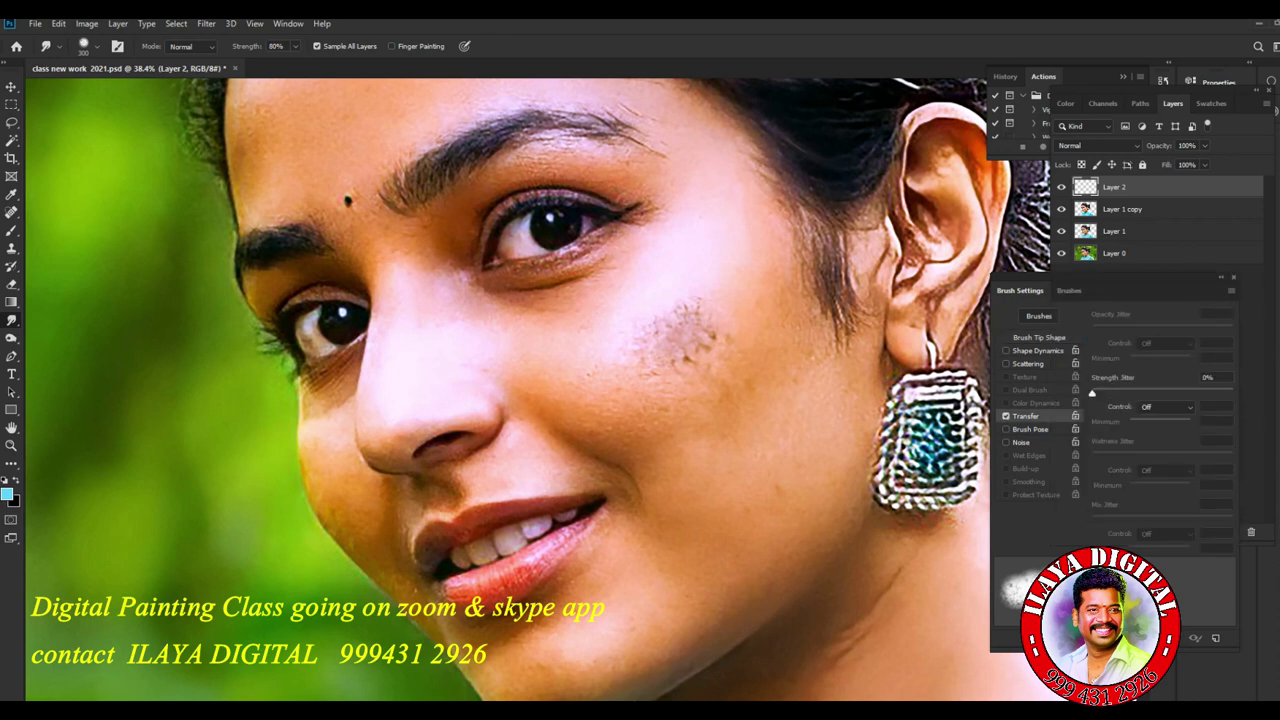
left_click(1165, 407)
left_click(1160, 432)
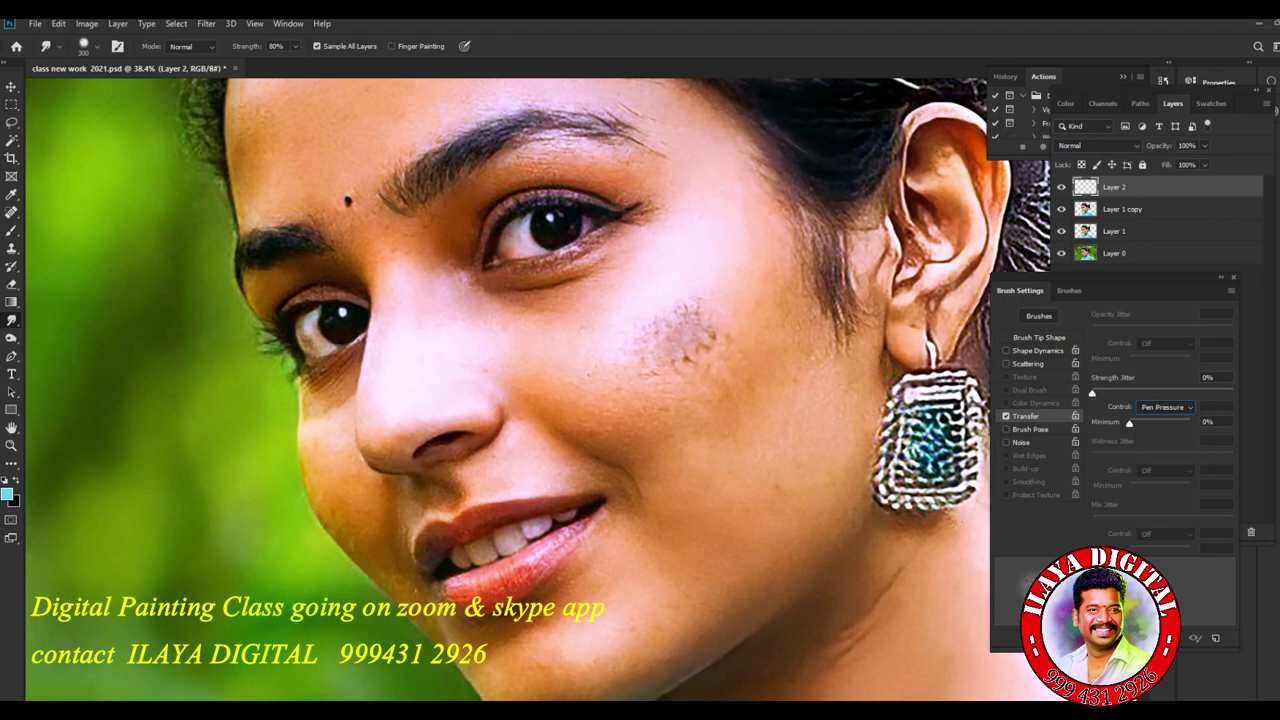
left_click(1039, 337)
scroll(600, 460, "up", 3)
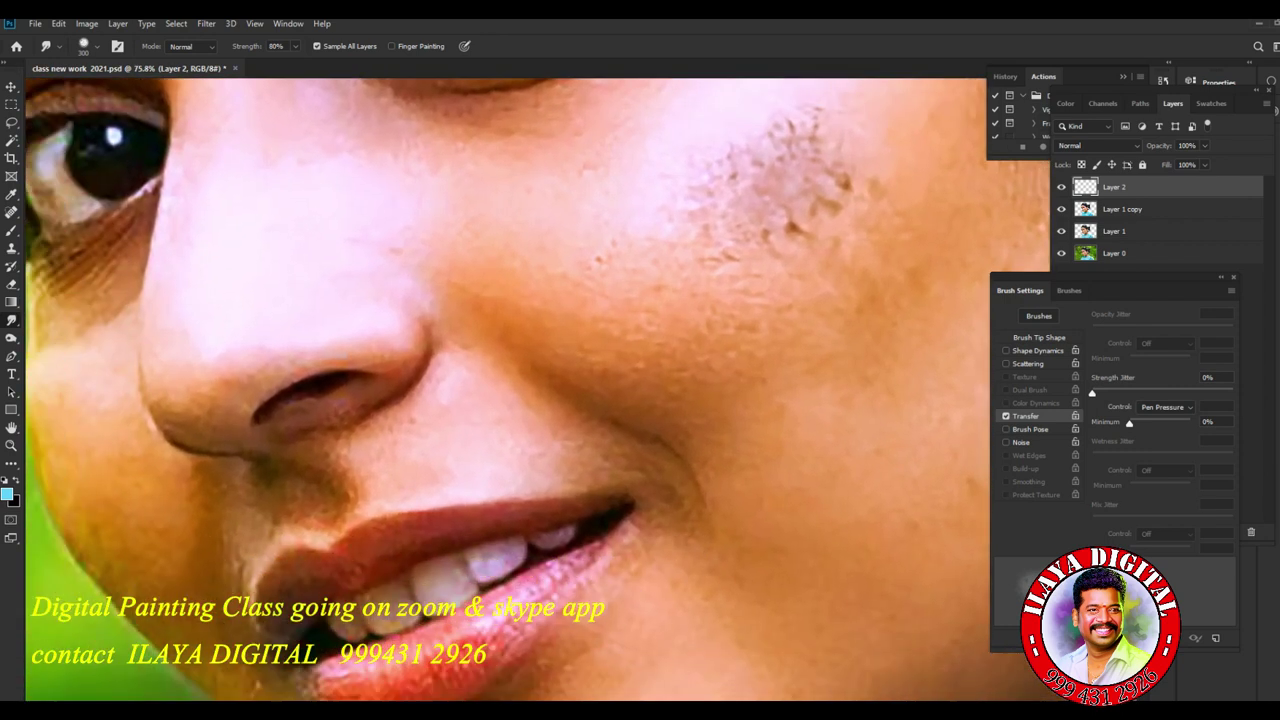
left_click_drag(500, 400, 572, 390)
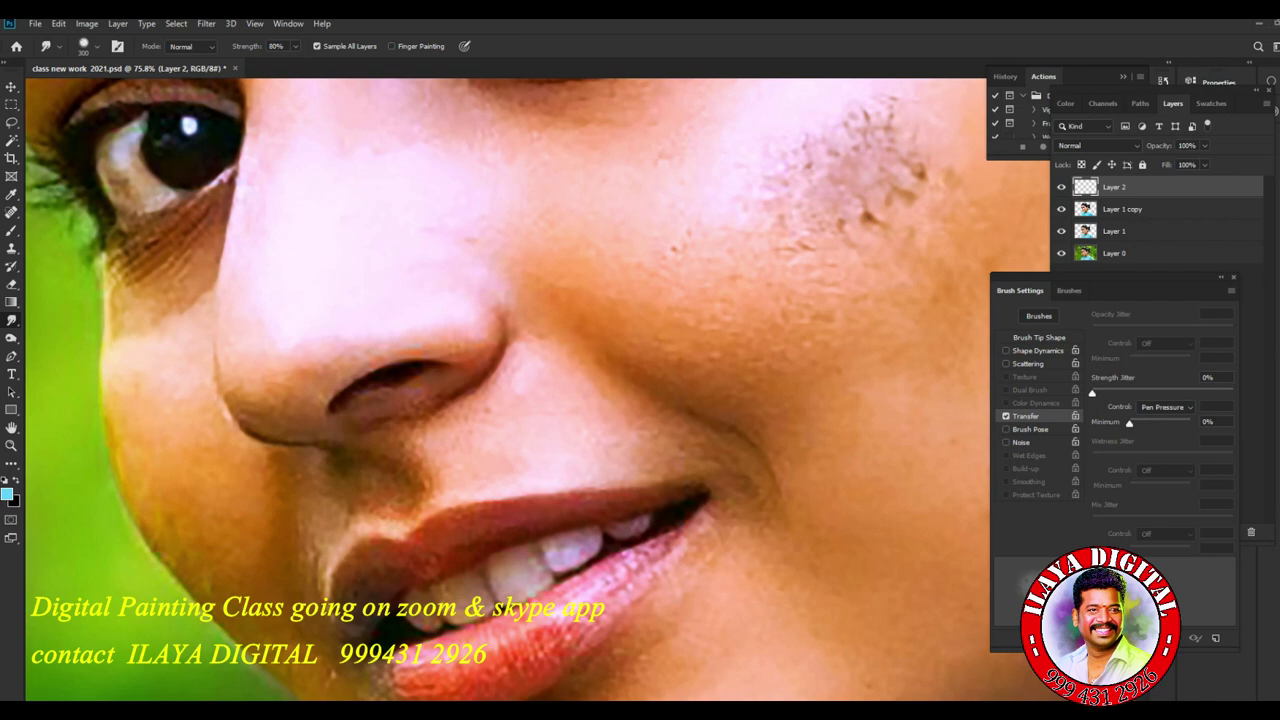
scroll(342, 322, "up", 1)
scroll(342, 322, "up", 1)
scroll(342, 322, "up", 1)
scroll(342, 322, "up", 1)
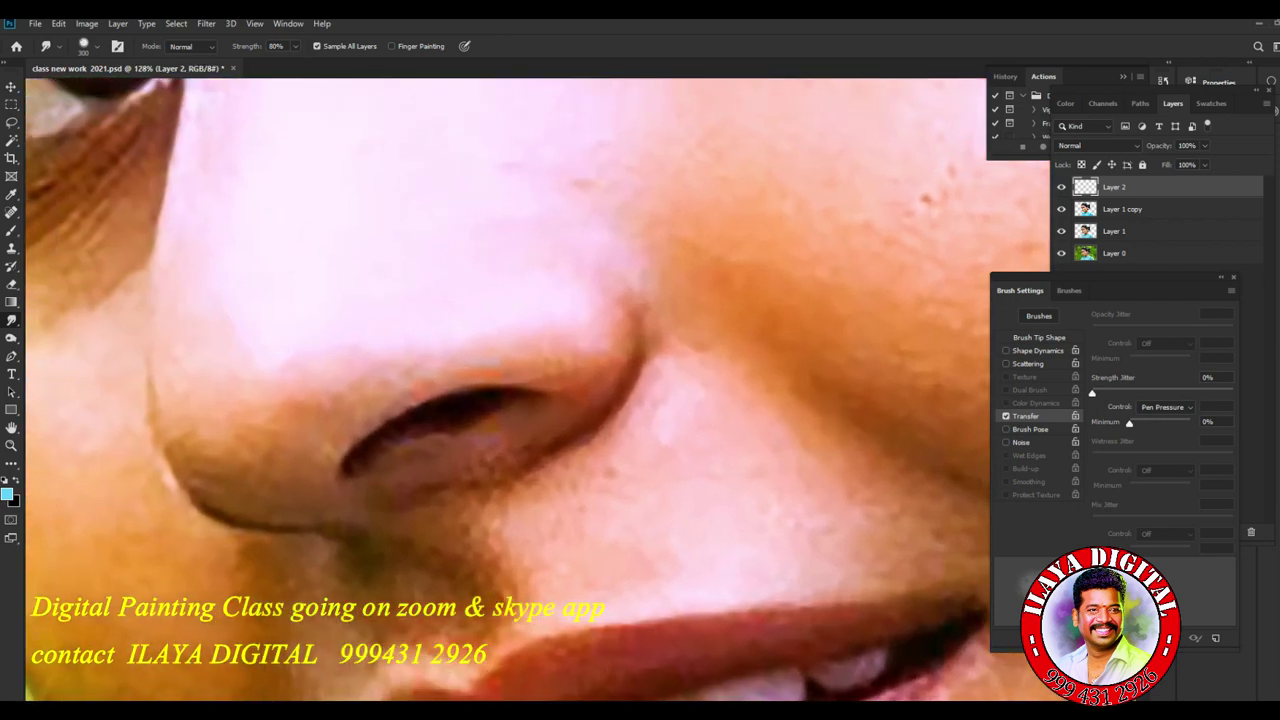
Smudge the nose-tip edge with stroke smoothing off, resizing the brush as needed.
key("bracketleft")
left_click(239, 462)
key("ctrl+alt+l")
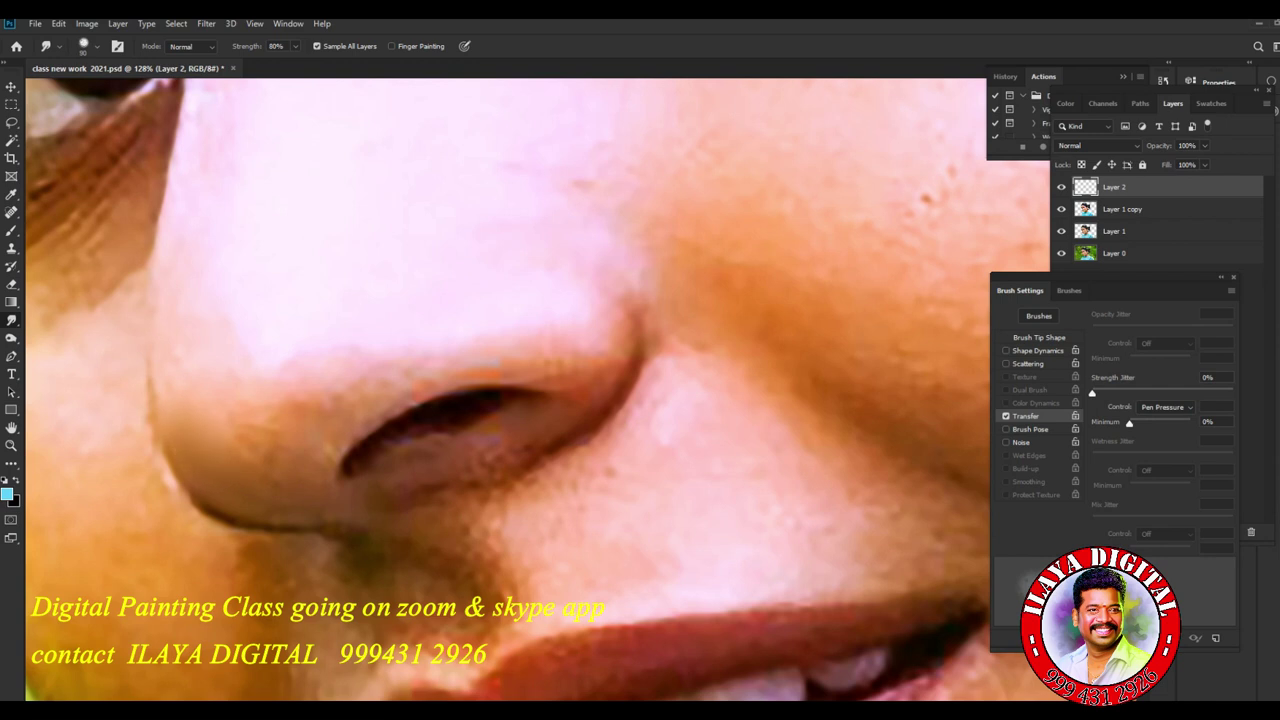
key("bracketright")
key("bracketright")
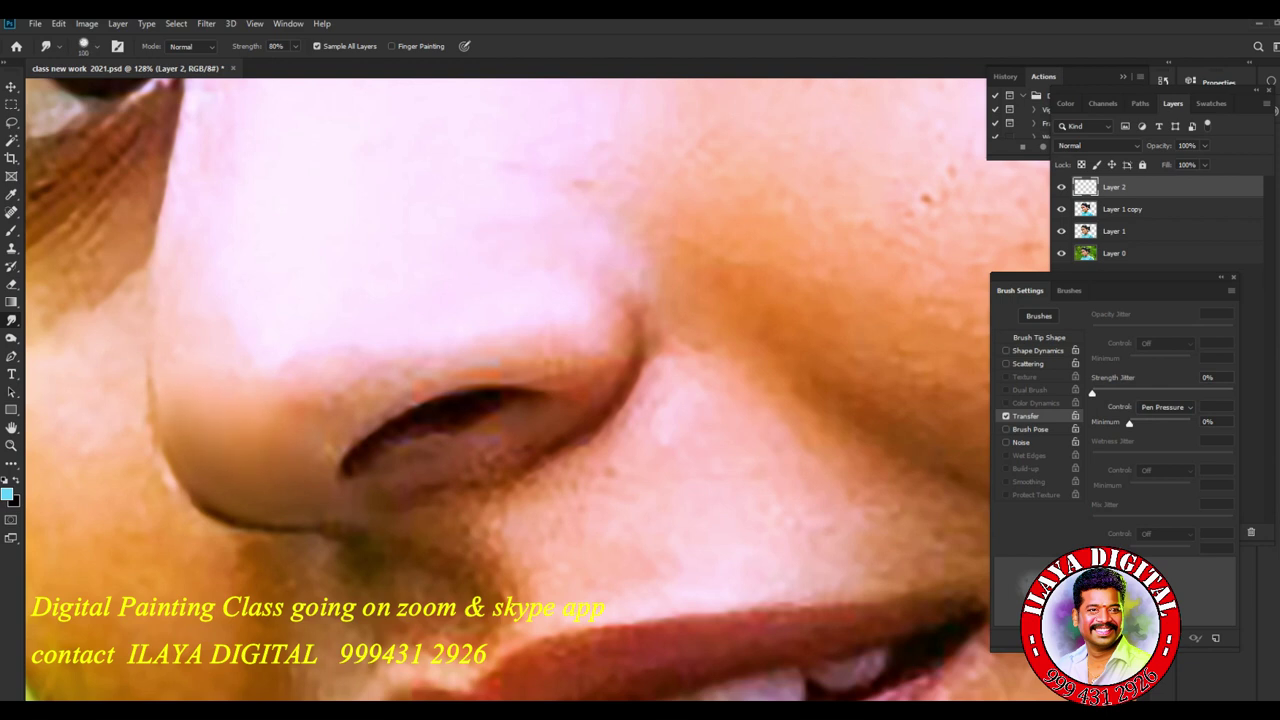
key("bracketleft")
key("bracketleft")
key("bracketright")
key("bracketright")
key("bracketright")
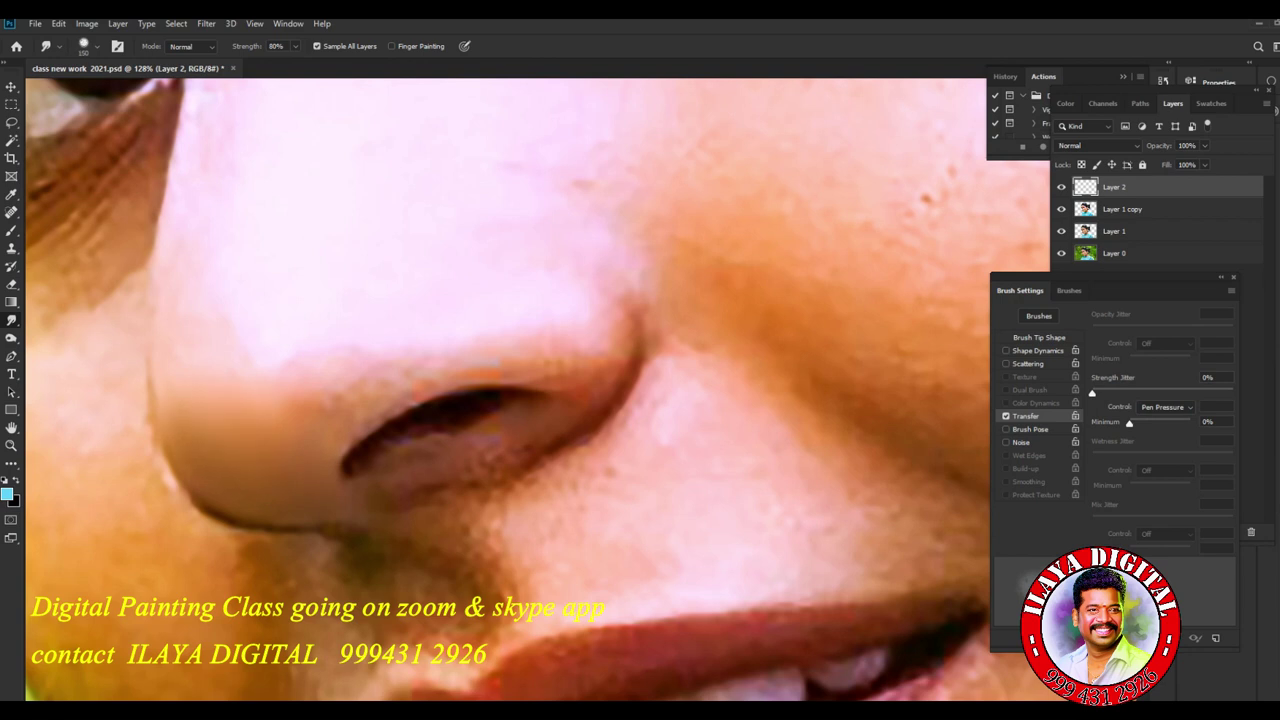
key("bracketleft")
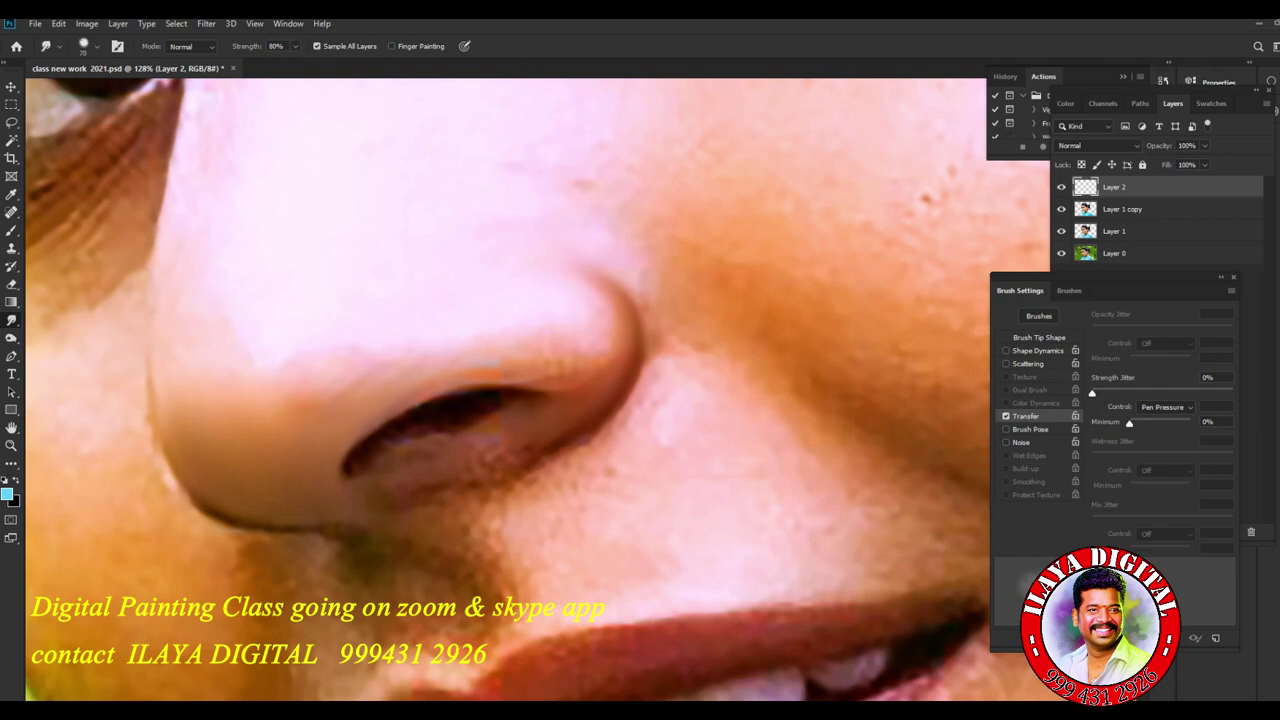
key("bracketright")
key("bracketright")
key("bracketright")
Keep smudging around the nostril into a clean dark curve, adjusting brush size.
scroll(500, 400, "down", 5)
scroll(500, 400, "up", 10)
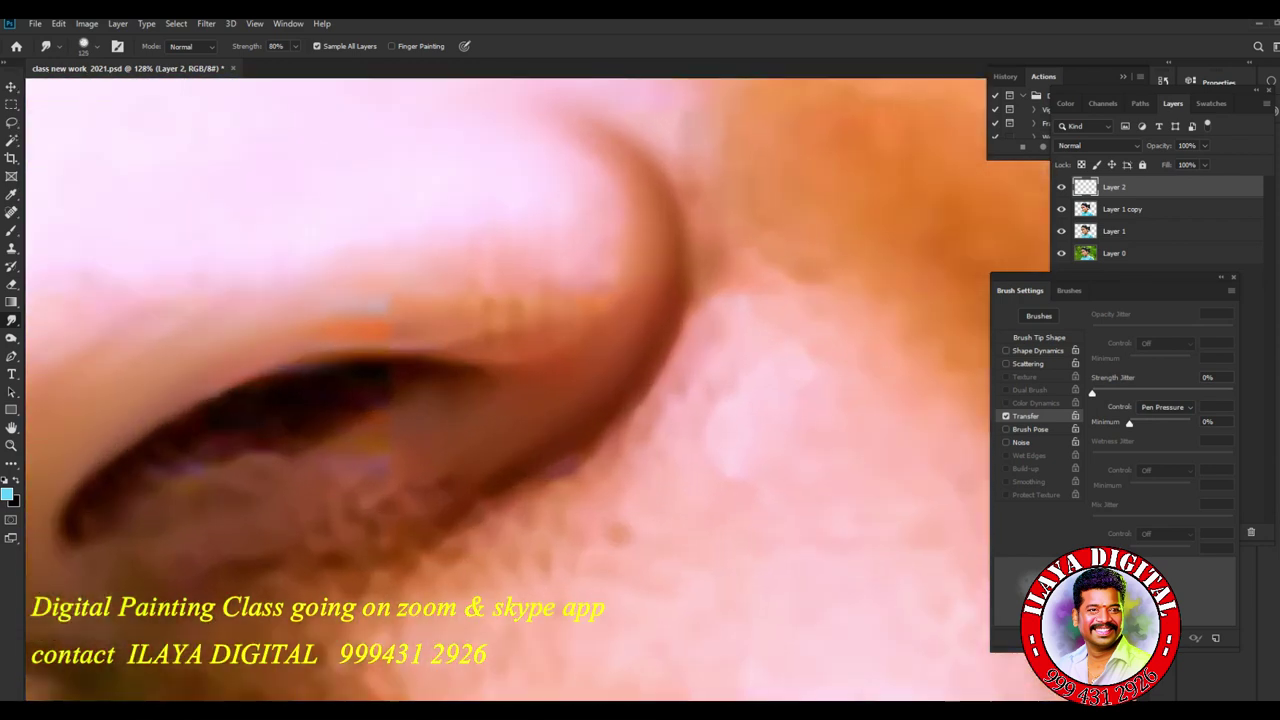
scroll(500, 400, "down", 2)
scroll(500, 400, "down", 2)
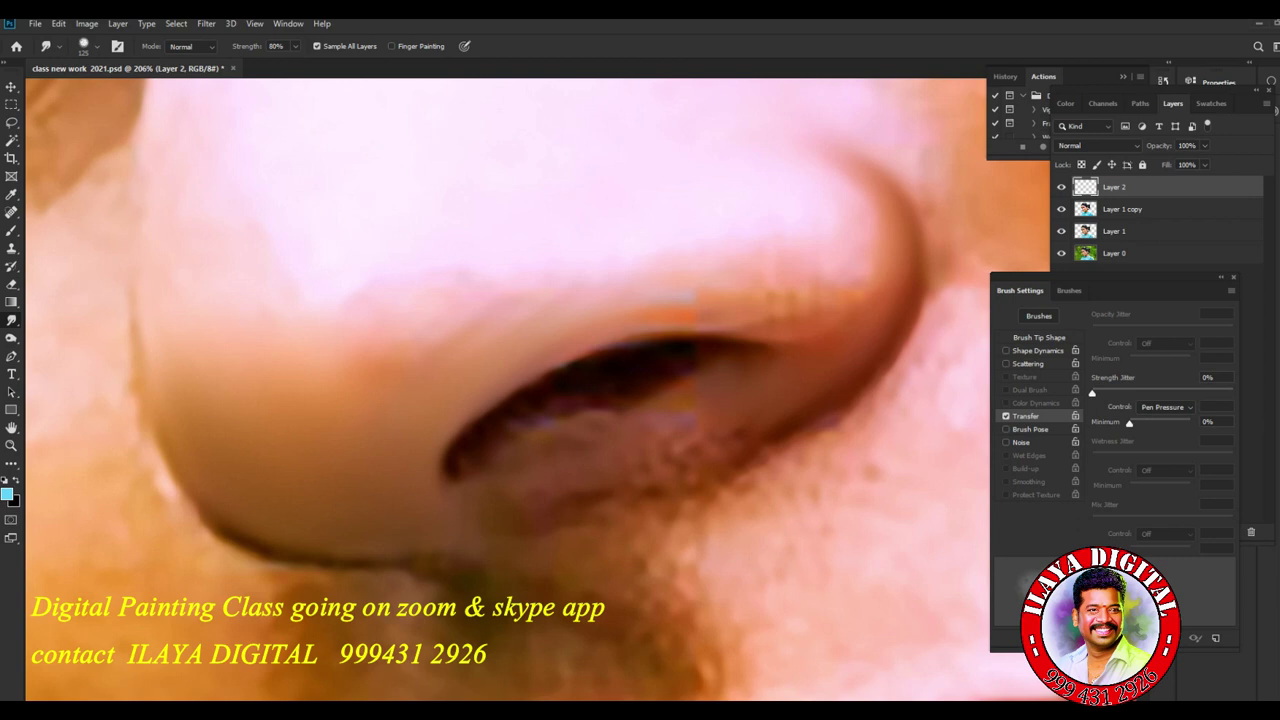
key("bracketleft")
key("bracketright")
key("bracketleft")
key("bracketright")
key("bracketright")
key("bracketright")
key("bracketleft")
key("bracketleft")
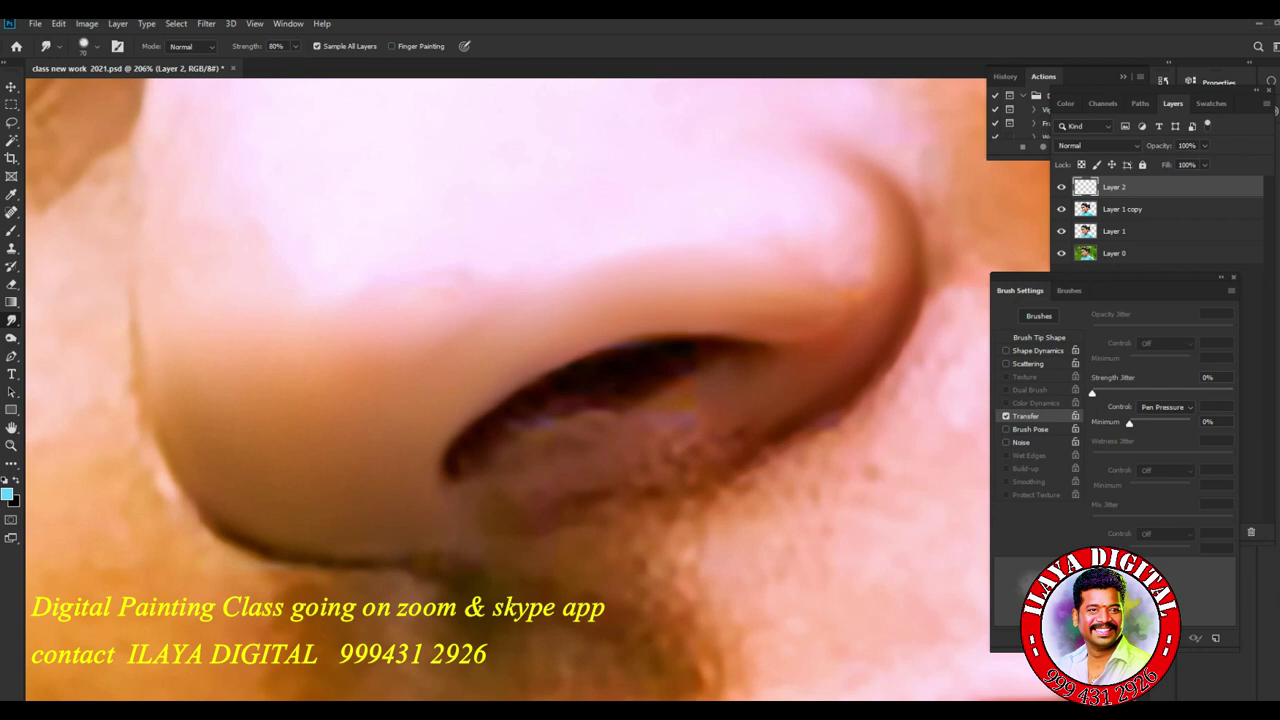
key("bracketright")
key("bracketright")
key("bracketright")
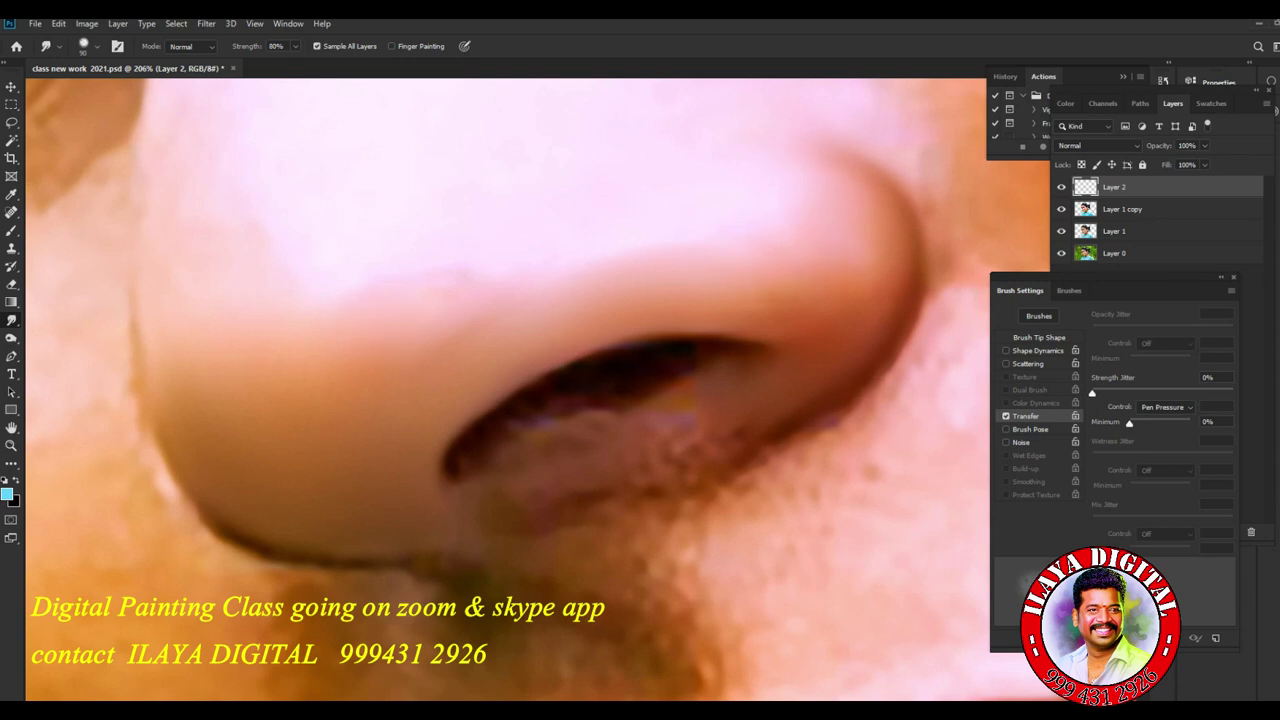
key("bracketright")
key("bracketleft")
key("bracketleft")
key("bracketleft")
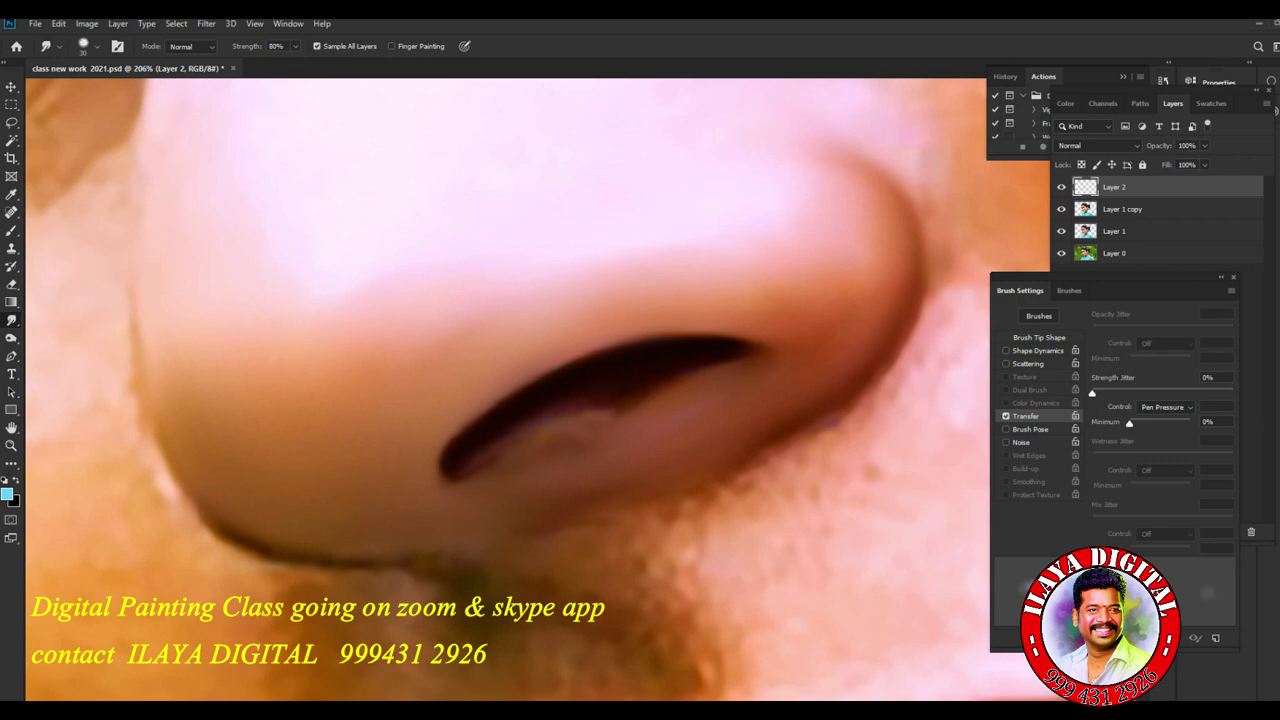
Smudge the dark and light patches inside the nostril and the shading just below it.
left_click_drag(584, 413, 604, 409)
left_click_drag(624, 406, 640, 402)
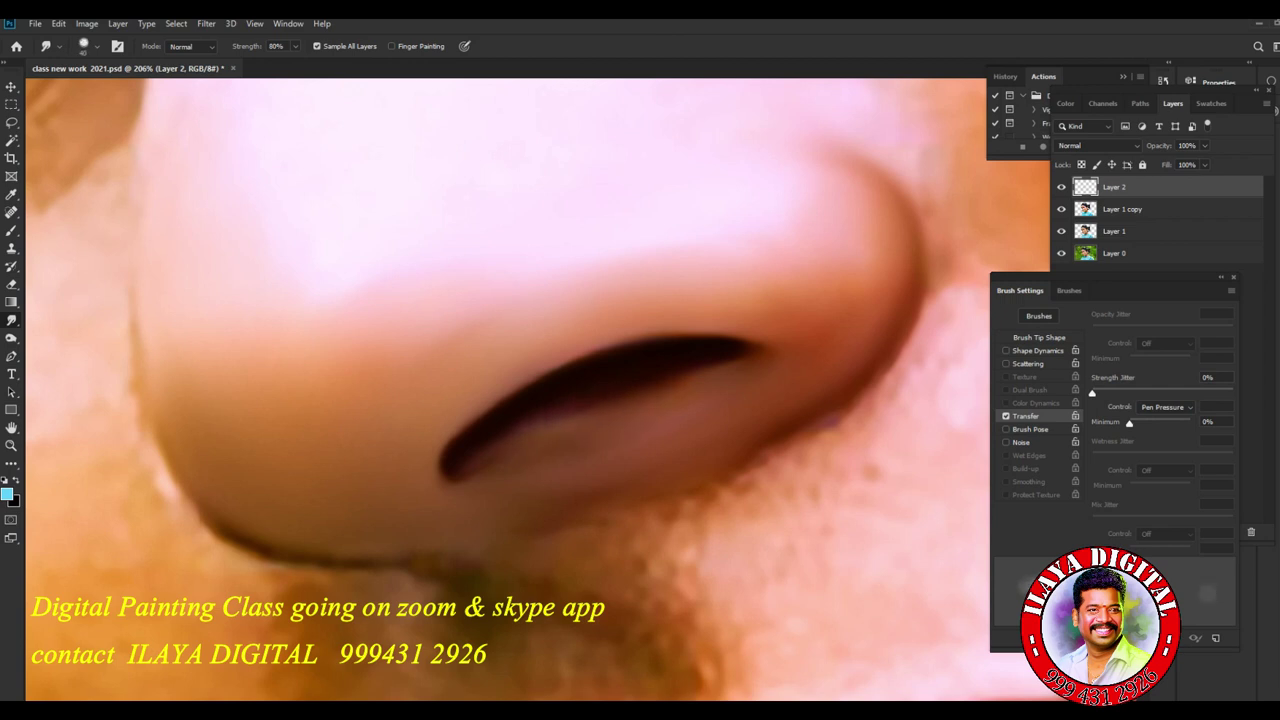
mouse_move(690, 374)
left_mouse_down()
mouse_move(694, 384)
mouse_move(744, 364)
left_mouse_up()
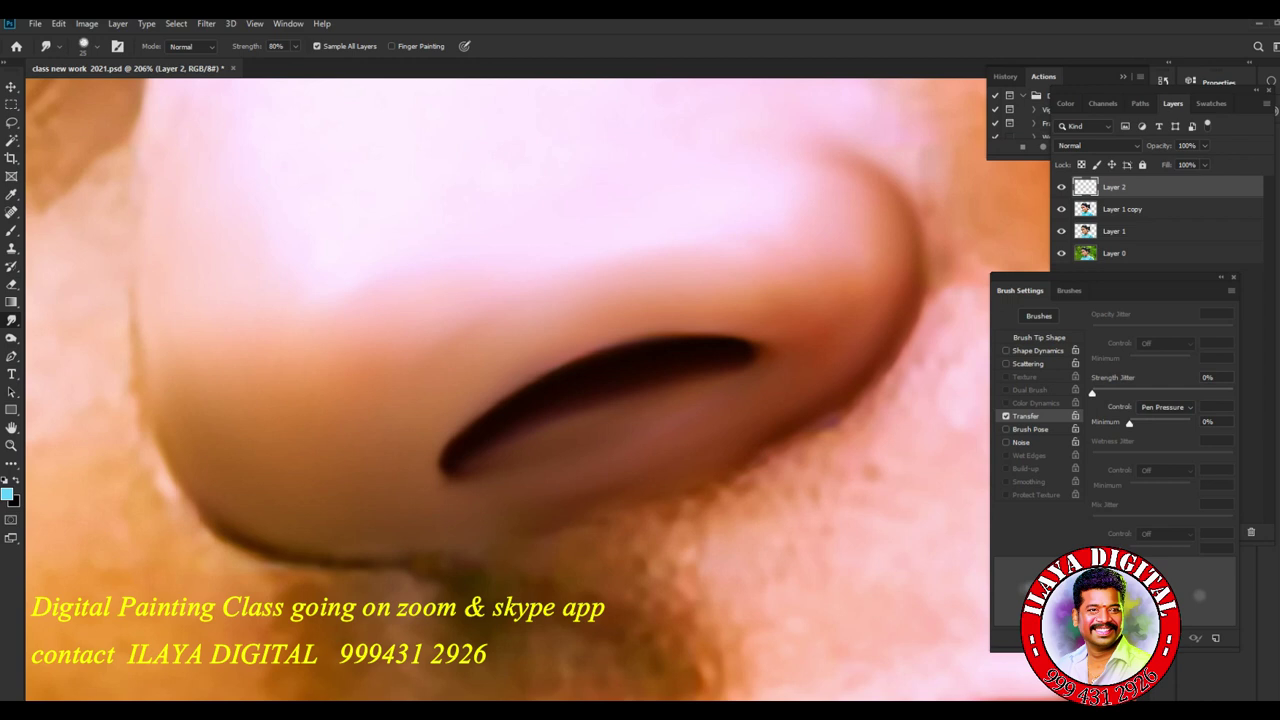
Soften the skin below the nose and smooth the darker lower-left nose contour upward.
left_click_drag(446, 576, 414, 577)
mouse_move(238, 552)
left_mouse_down()
mouse_move(168, 485)
mouse_move(160, 455)
left_mouse_up()
mouse_move(194, 510)
left_mouse_down()
mouse_move(156, 456)
mouse_move(142, 334)
left_mouse_up()
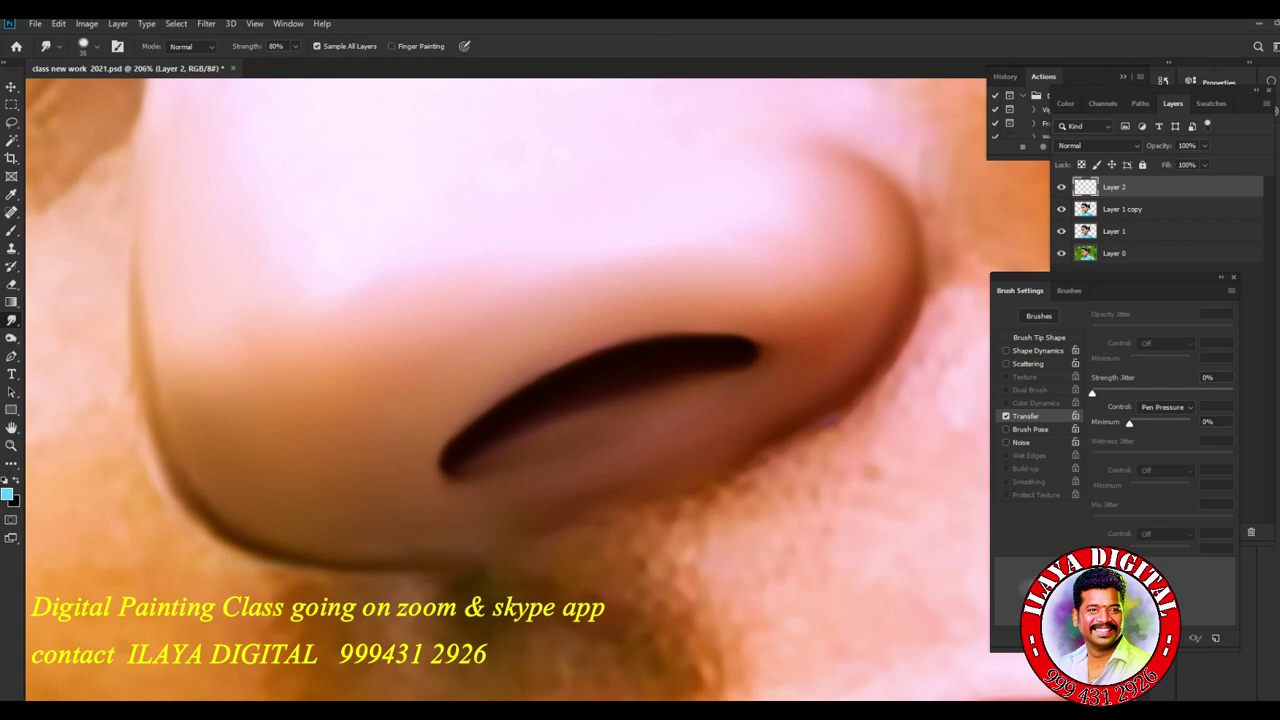
scroll(549, 486, "down", 3)
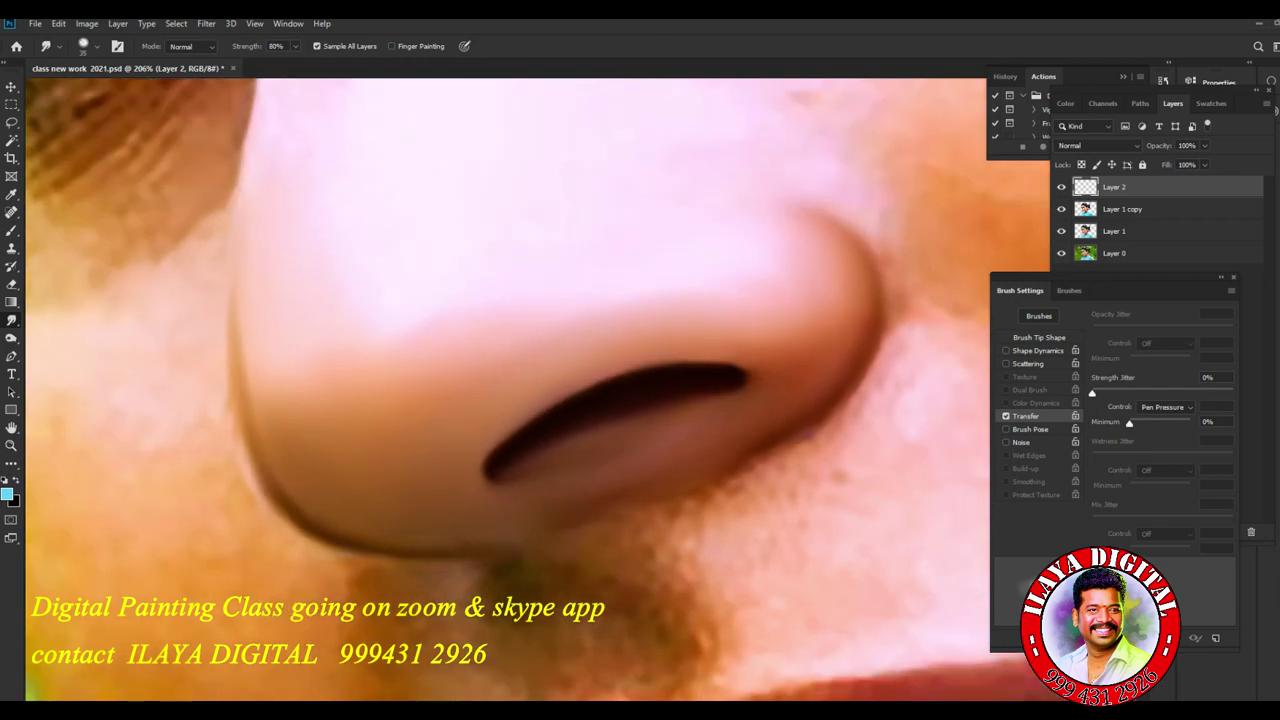
Blend the shading beside the nostril on the left side of the nose with a smudge stroke.
scroll(549, 486, "left", 2)
scroll(549, 486, "down", 4)
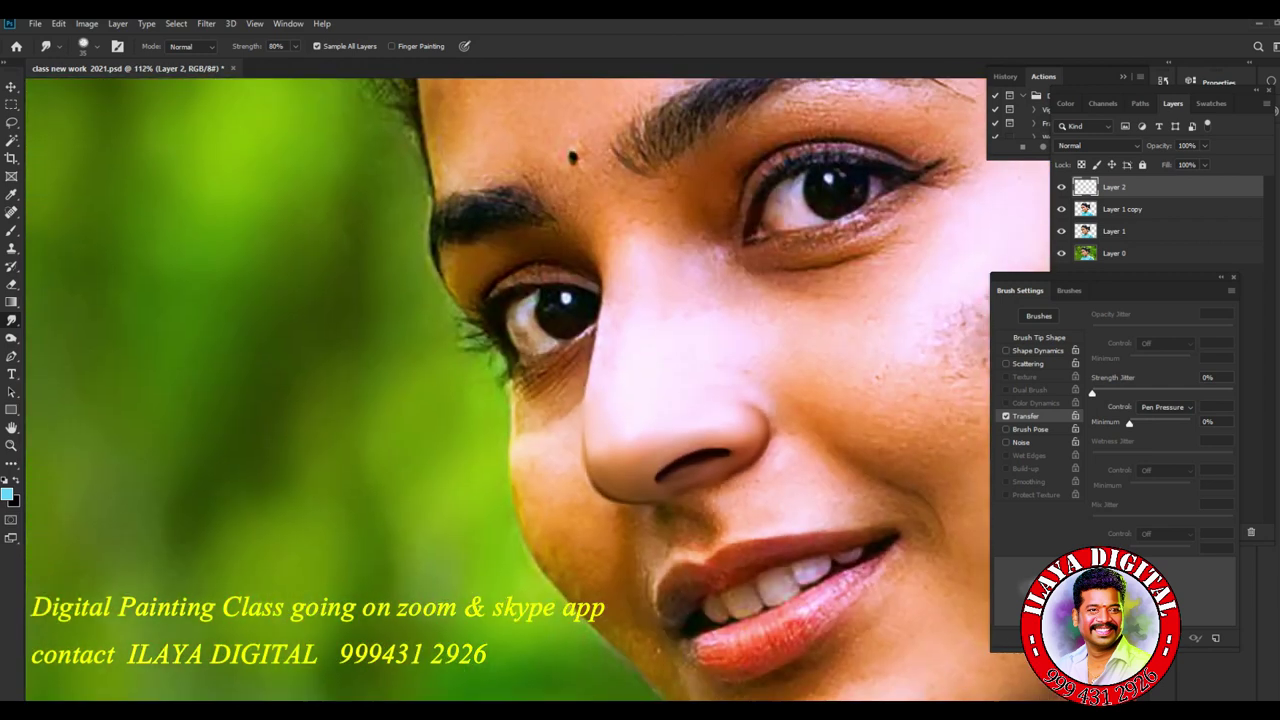
left_click_drag(595, 475, 650, 445)
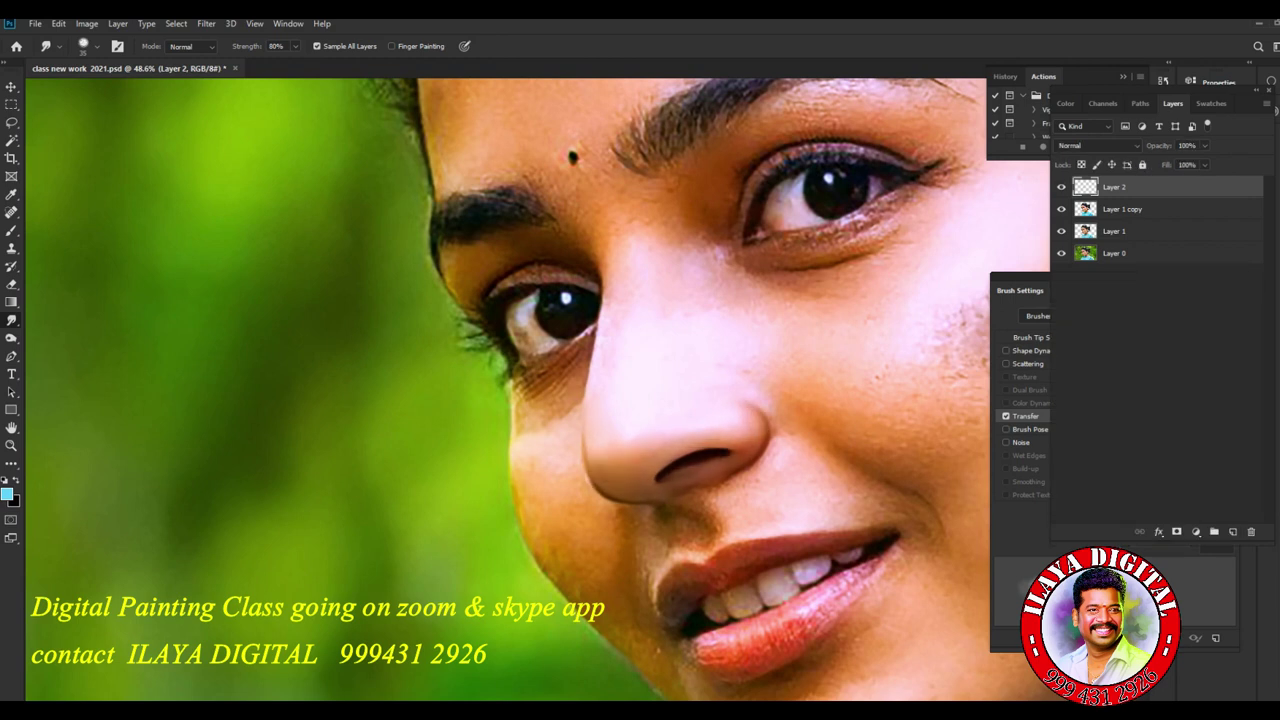
scroll(549, 486, "up", 3)
scroll(549, 486, "up", 2)
scroll(549, 486, "up", 2)
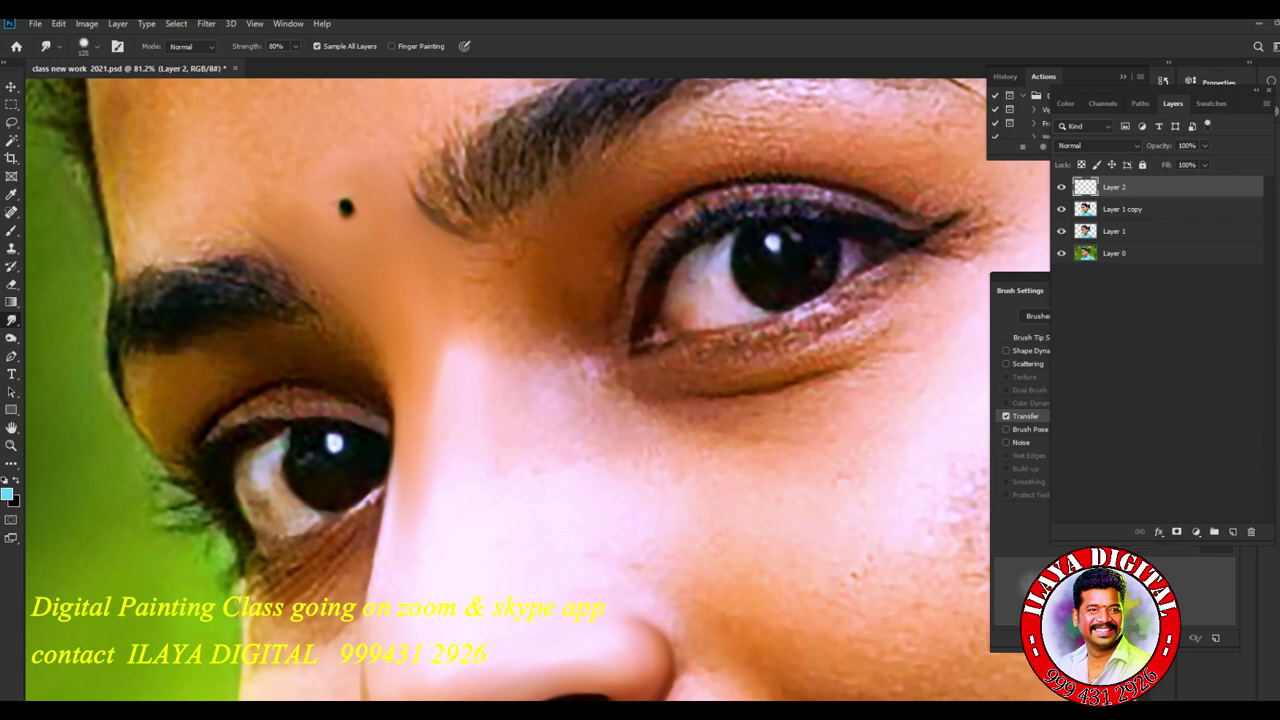
Bring the nose into view and resize the Smudge brush between 90 and 100, ending at 100.
key("bracketleft")
key("bracketleft")
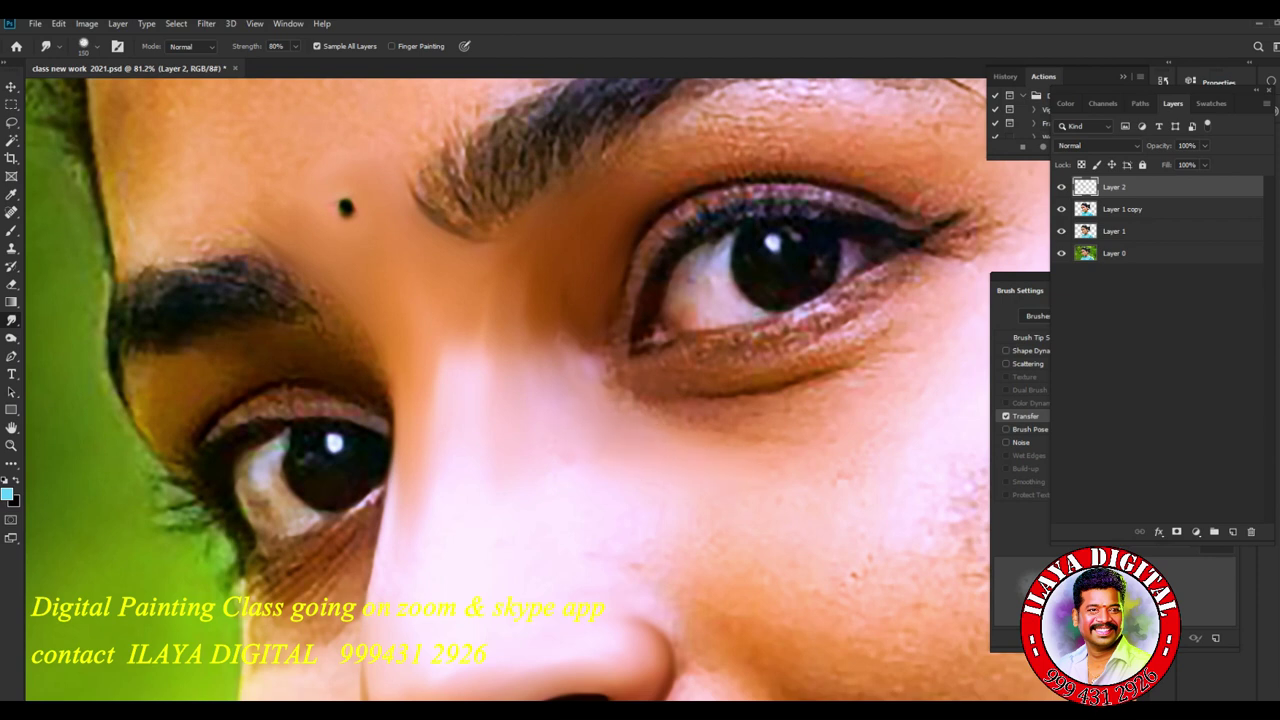
key("bracketleft")
key("bracketleft")
key("bracketleft")
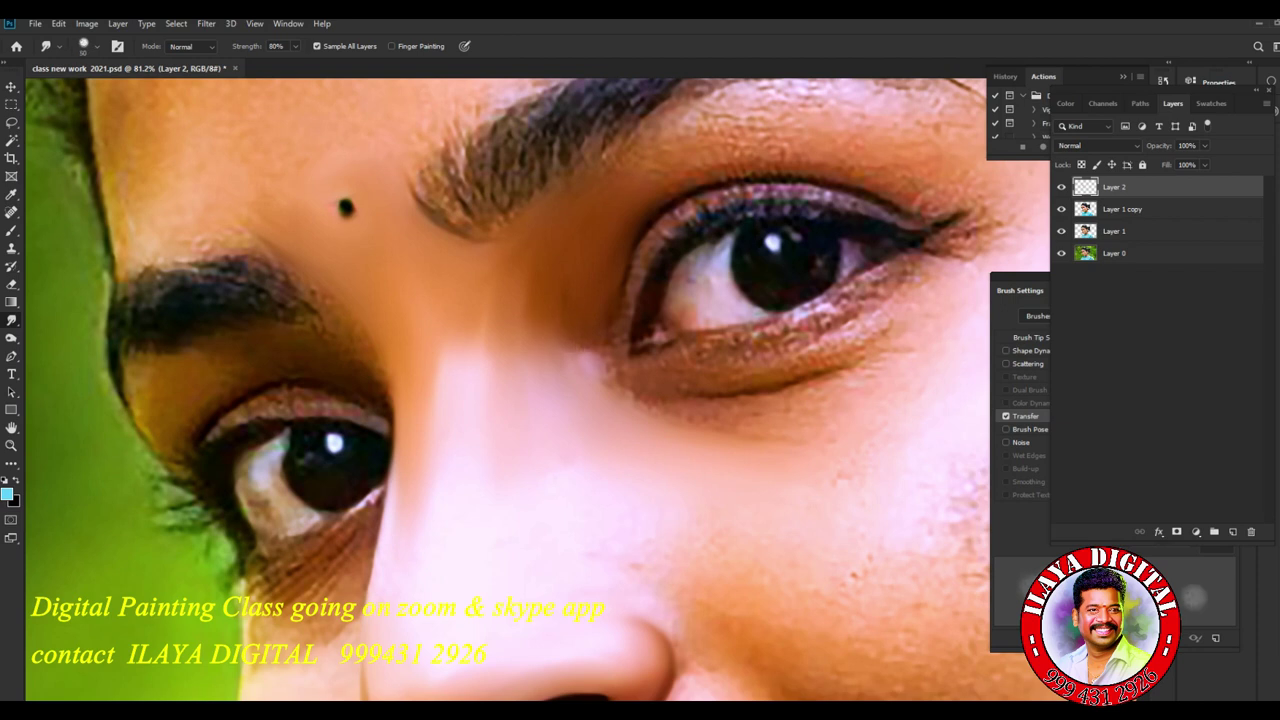
scroll(538, 390, "down", 3)
key("bracketleft")
key("bracketright")
key("bracketright")
key("bracketright")
key("bracketleft")
key("bracketright")
Darken and blend the shadow along the lower-left nose edge with brush sizes 90–100.
left_click_drag(430, 528, 420, 508)
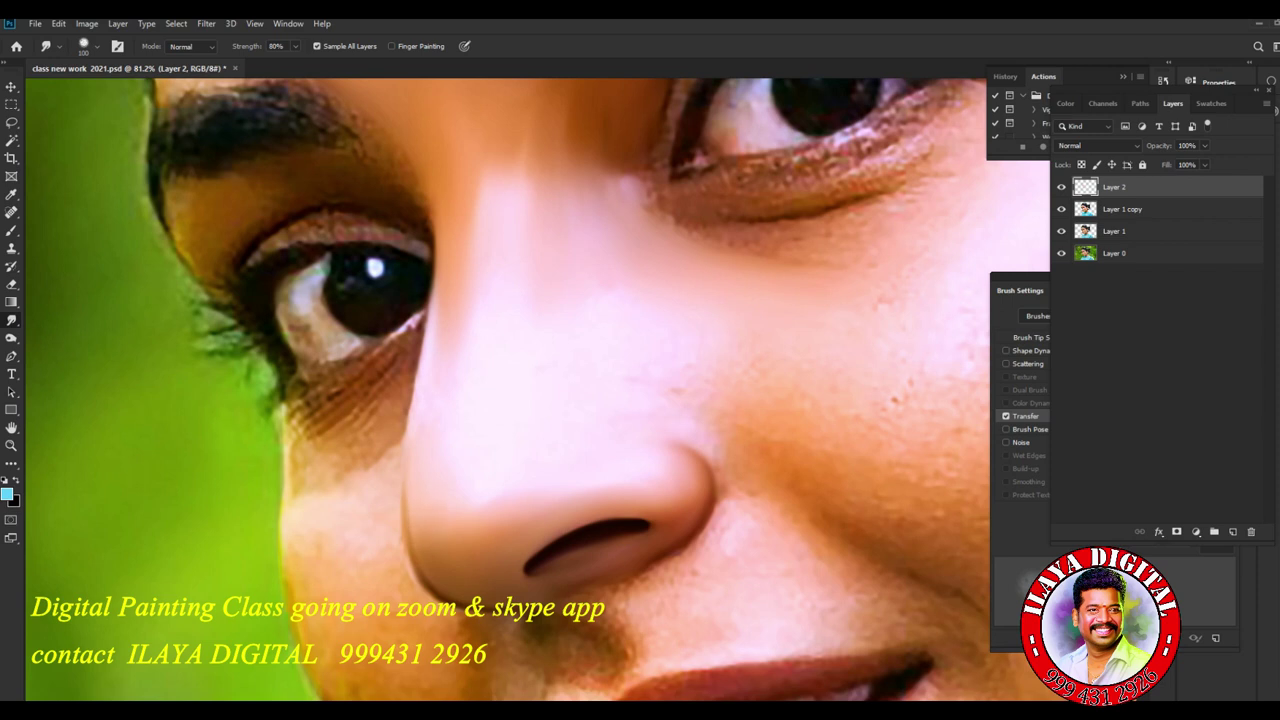
key("bracketleft")
key("bracketleft")
key("bracketleft")
key("bracketright")
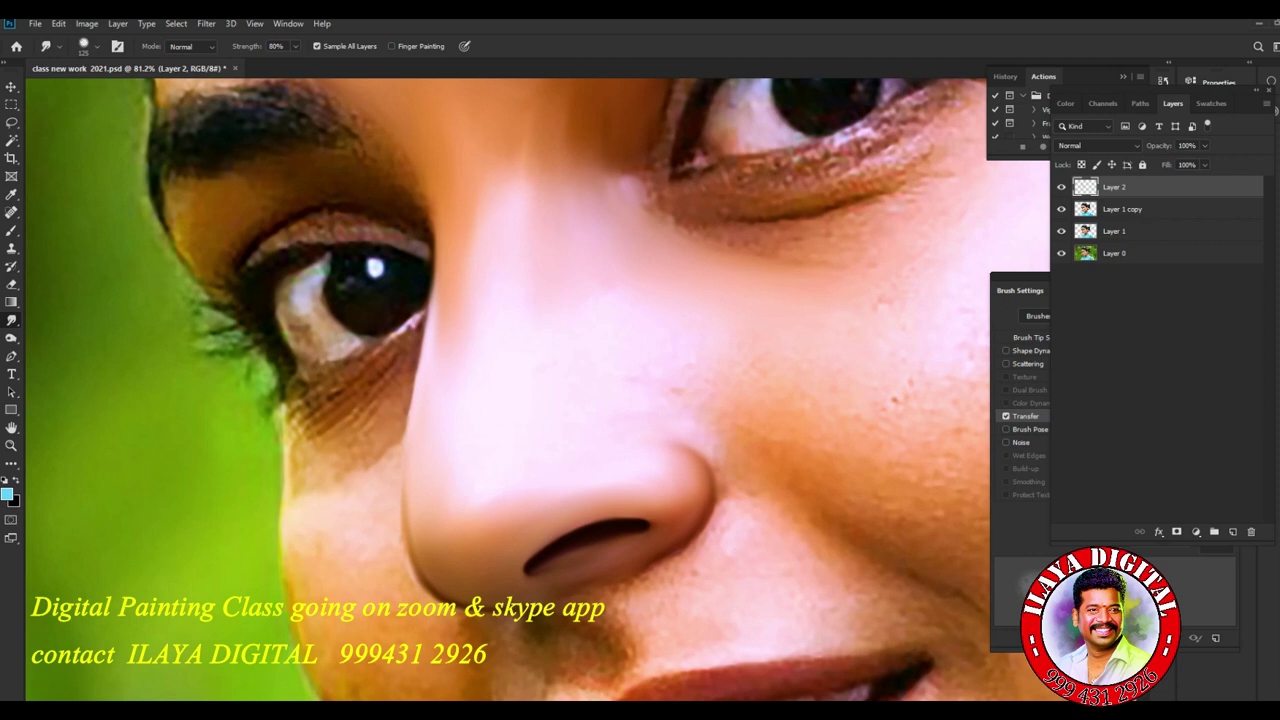
left_click_drag(418, 506, 456, 536)
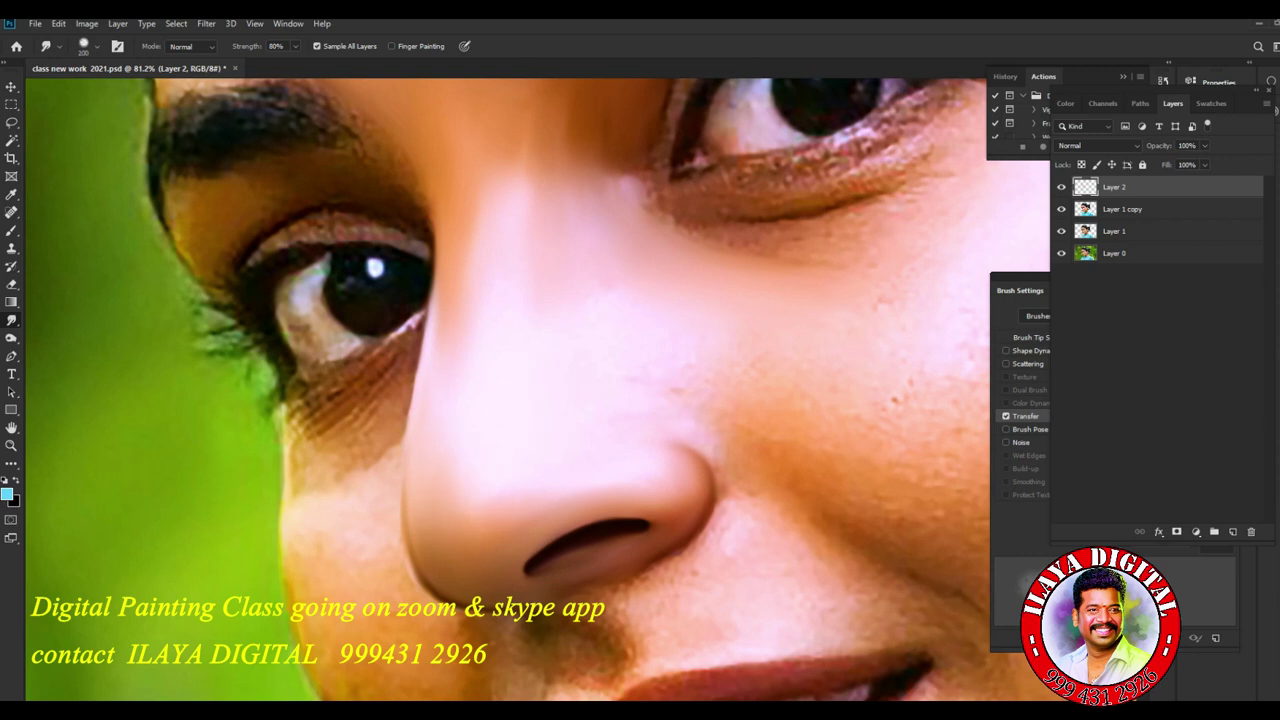
key("bracketleft")
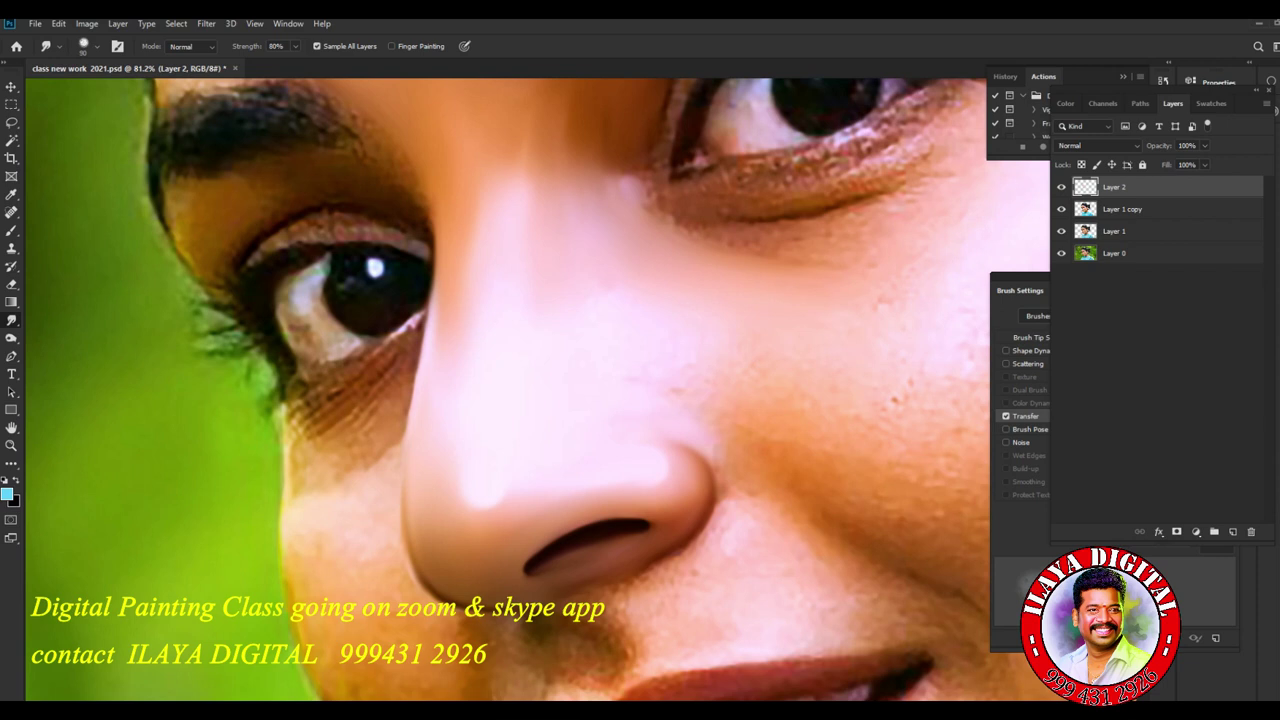
scroll(510, 390, "down", 3)
scroll(860, 610, "up", 2)
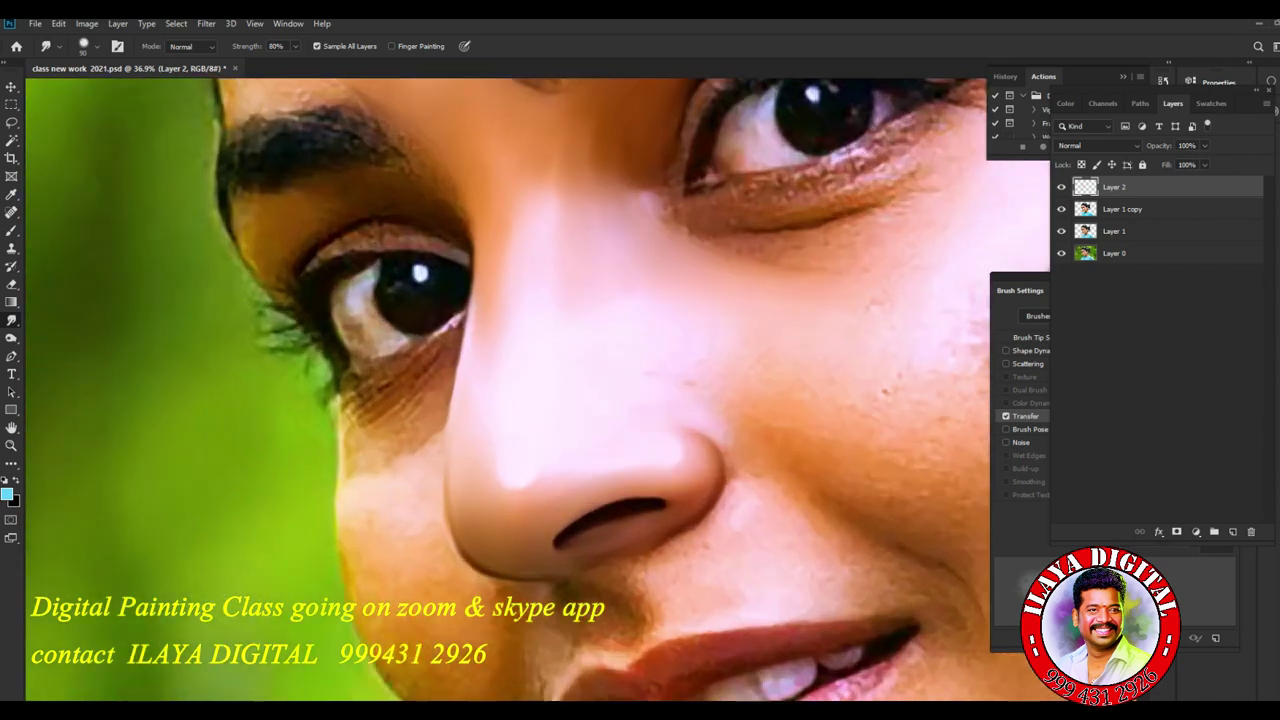
Smear and brighten the skin right of and below the nostril at 109% zoom.
scroll(860, 610, "up", 2)
scroll(860, 610, "up", 1)
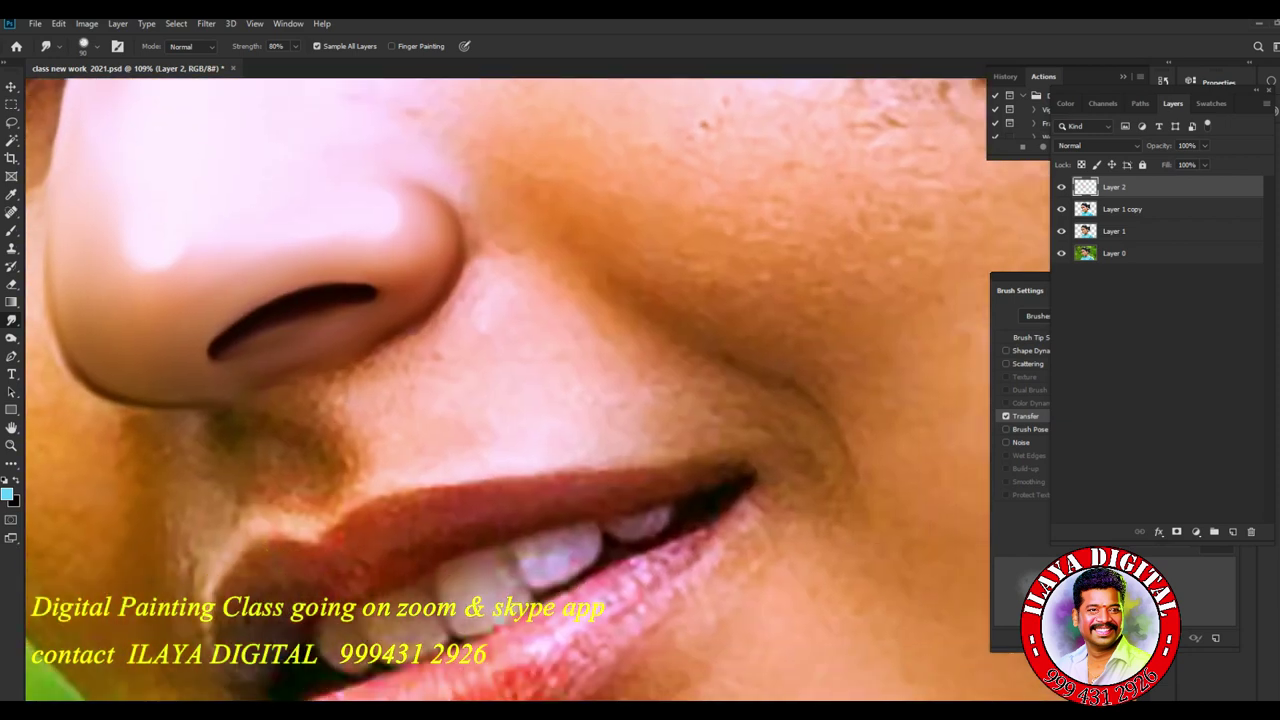
left_click_drag(476, 318, 440, 356)
mouse_move(438, 318)
left_mouse_down()
mouse_move(432, 348)
mouse_move(380, 378)
left_mouse_up()
left_click_drag(420, 340, 390, 374)
left_click_drag(444, 306, 424, 330)
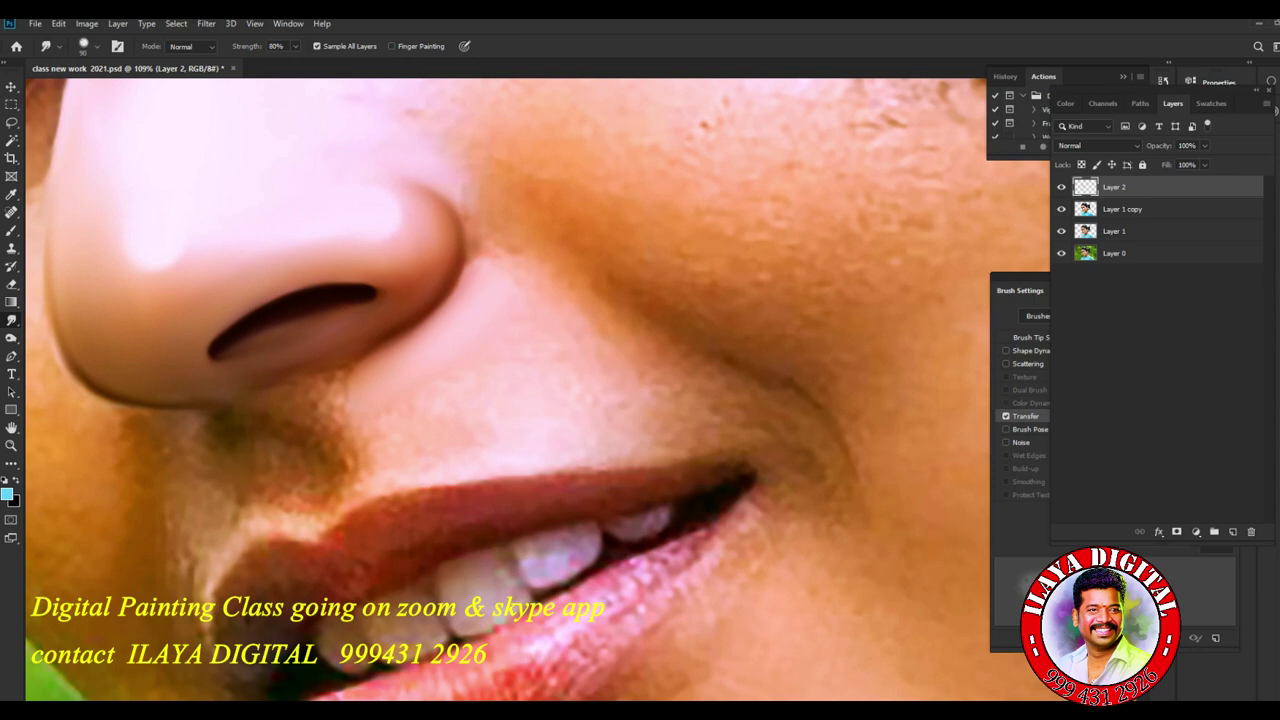
At brush size 100, brighten and blend the skin patches further right below the nose.
key("bracketright")
left_click_drag(585, 395, 568, 355)
left_click_drag(615, 412, 641, 377)
key("bracketleft")
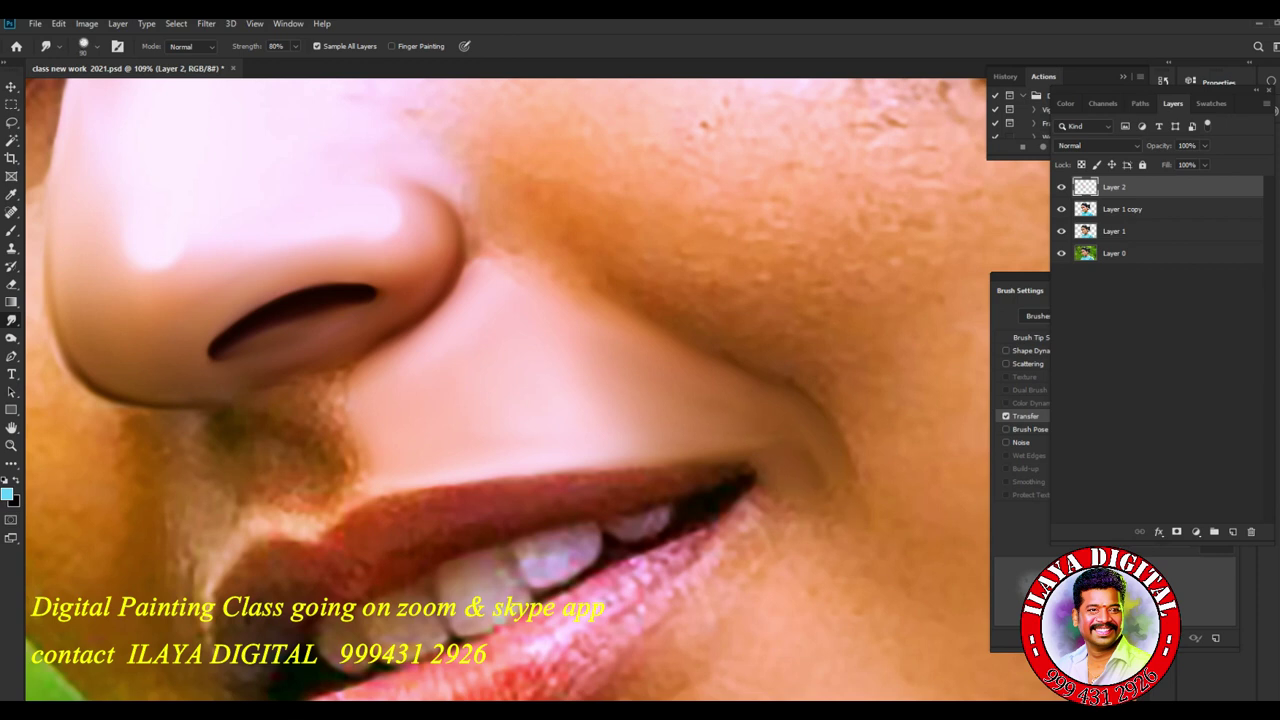
key("bracketright")
At brush size 90, extend and deepen the shadow along the nose crease.
key("bracketleft")
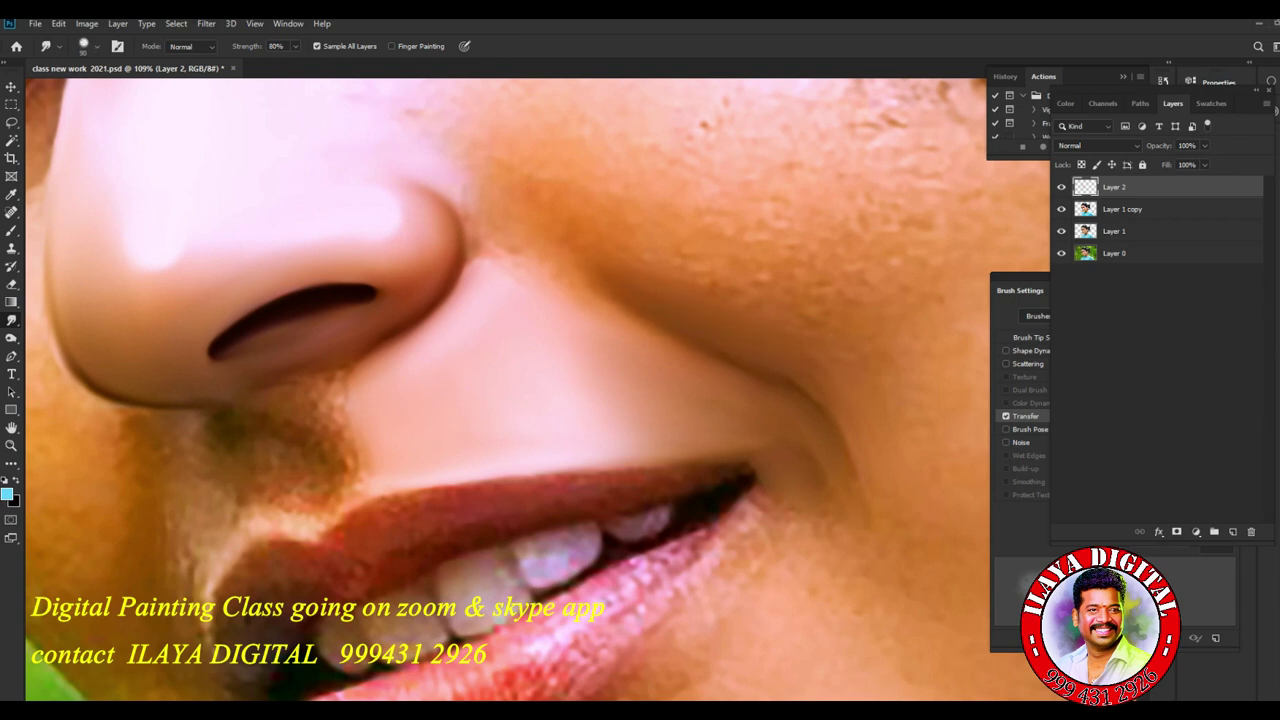
left_click_drag(540, 236, 576, 264)
mouse_move(512, 210)
left_mouse_down()
mouse_move(578, 268)
mouse_move(536, 236)
left_mouse_up()
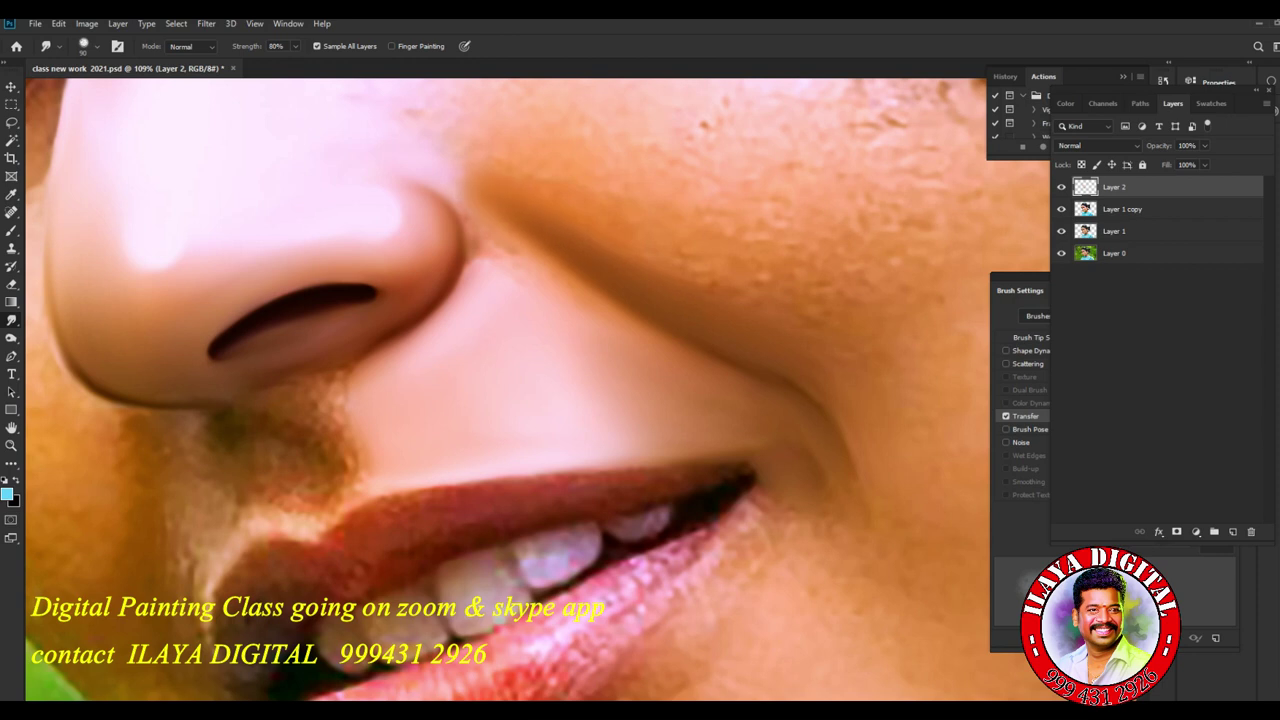
At size 100, brighten the skin below and right of the nose and smooth the fold above the lip corner.
key("bracketright")
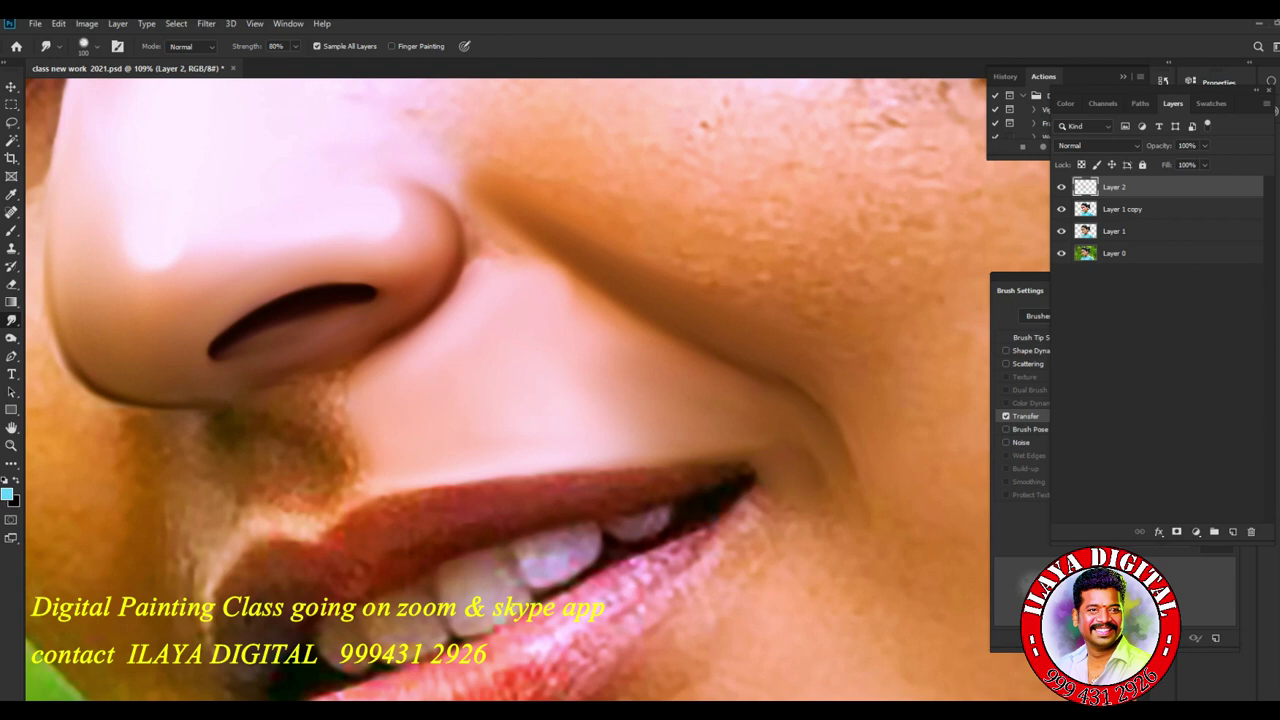
left_click_drag(572, 290, 645, 350)
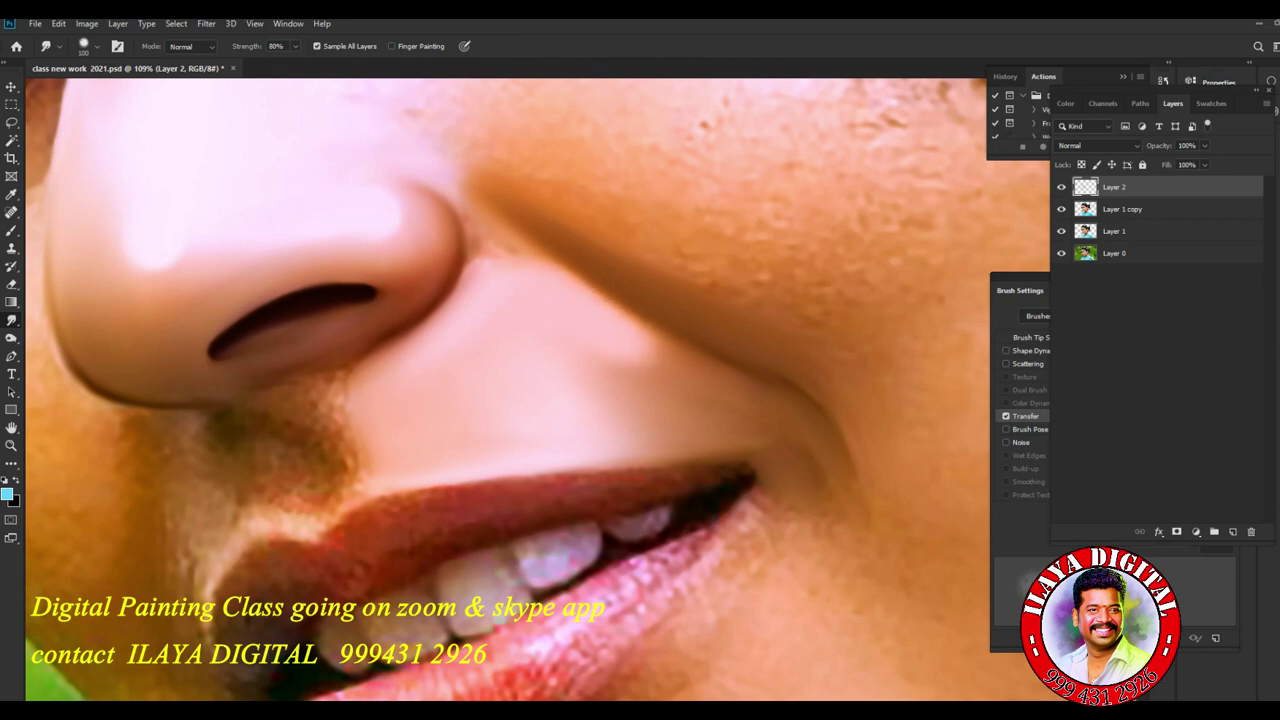
left_click_drag(655, 340, 630, 428)
mouse_move(680, 360)
left_mouse_down()
mouse_move(610, 390)
mouse_move(683, 382)
mouse_move(645, 354)
left_mouse_up()
mouse_move(672, 360)
left_mouse_down()
mouse_move(648, 382)
mouse_move(706, 424)
mouse_move(675, 416)
mouse_move(620, 442)
left_mouse_up()
Shape the smile-line shadow near the lip corner and soften the crease beside the nostril.
mouse_move(693, 370)
left_mouse_down()
mouse_move(700, 426)
mouse_move(674, 434)
left_mouse_up()
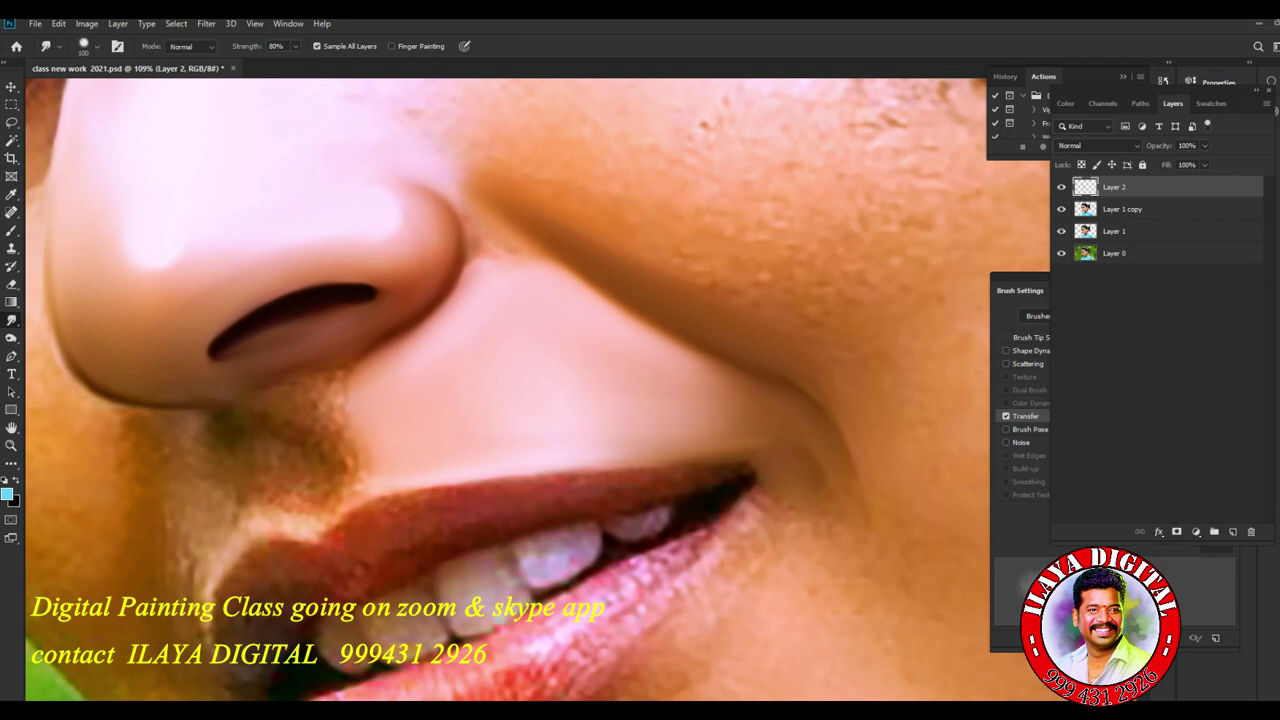
mouse_move(730, 388)
left_mouse_down()
mouse_move(712, 426)
mouse_move(690, 428)
left_mouse_up()
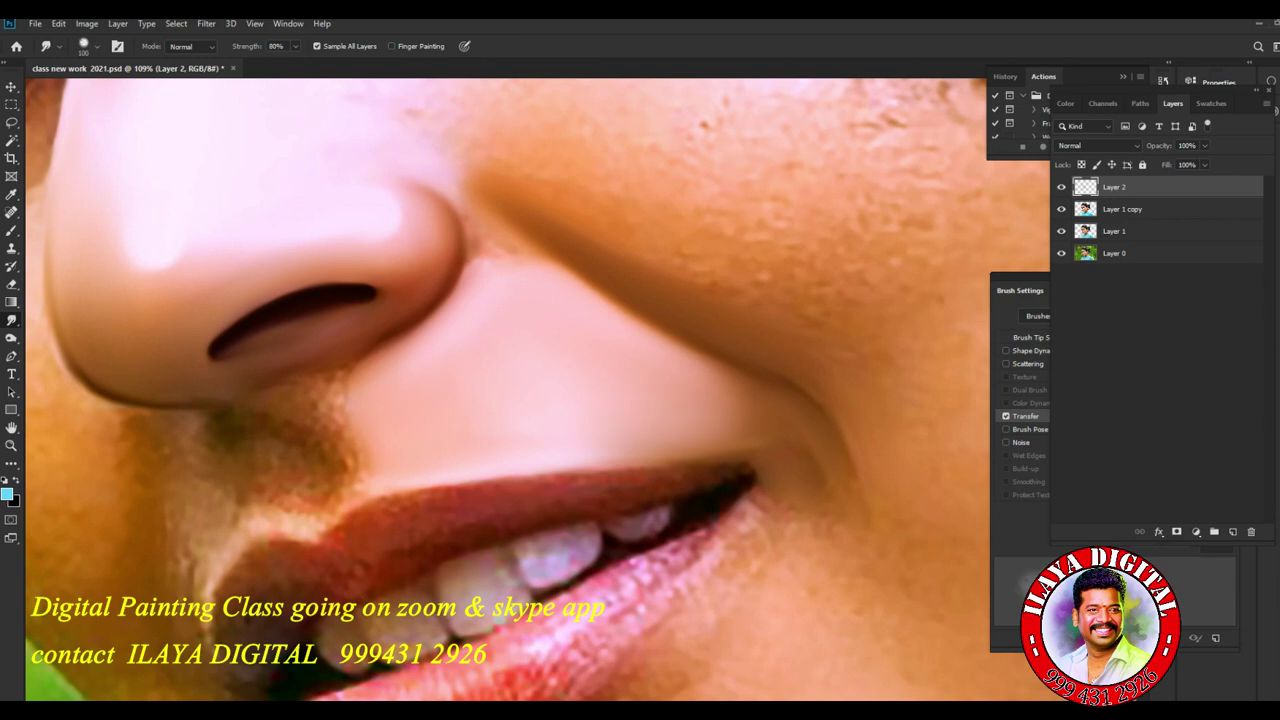
mouse_move(736, 378)
left_mouse_down()
mouse_move(720, 400)
mouse_move(728, 428)
left_mouse_up()
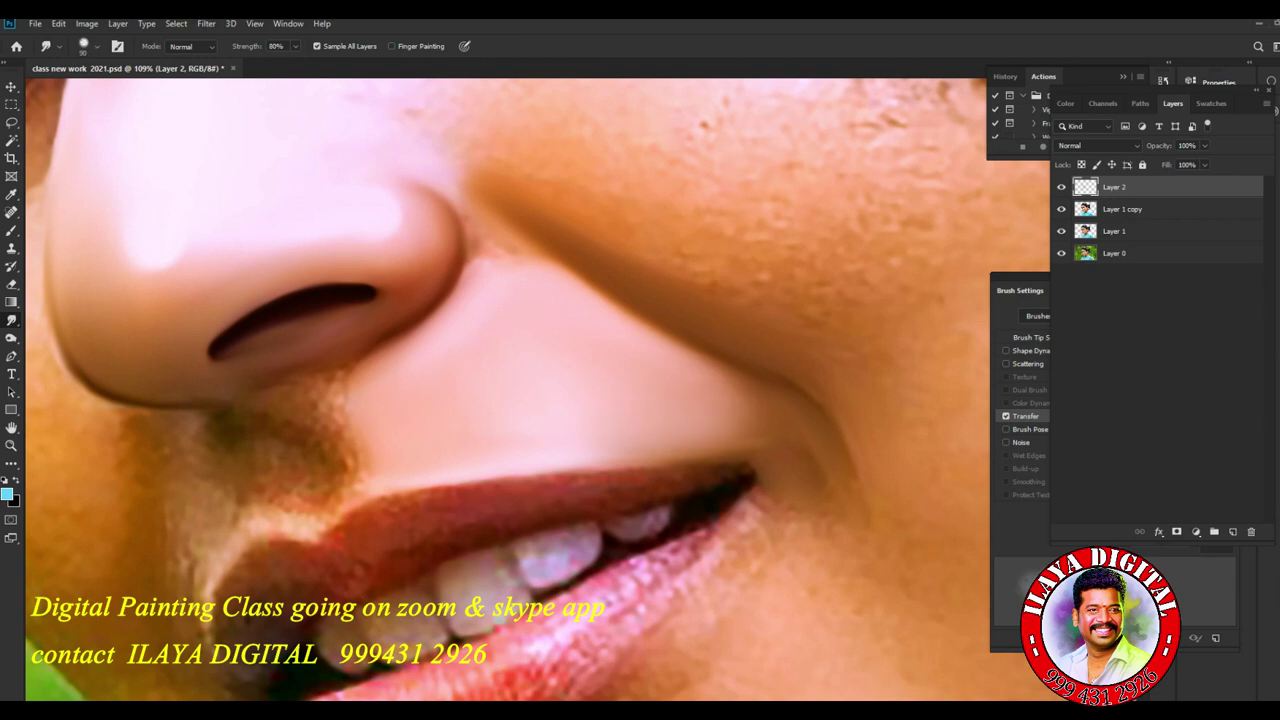
left_click_drag(740, 374, 714, 398)
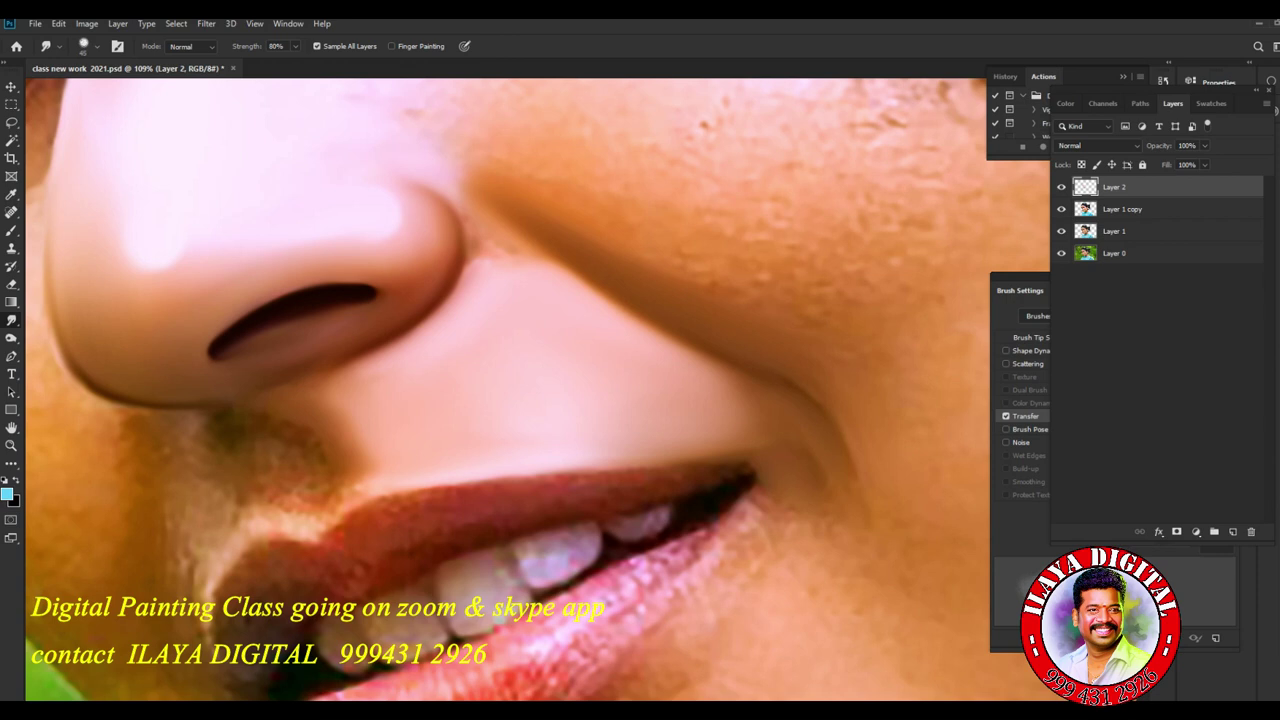
left_click_drag(476, 258, 450, 190)
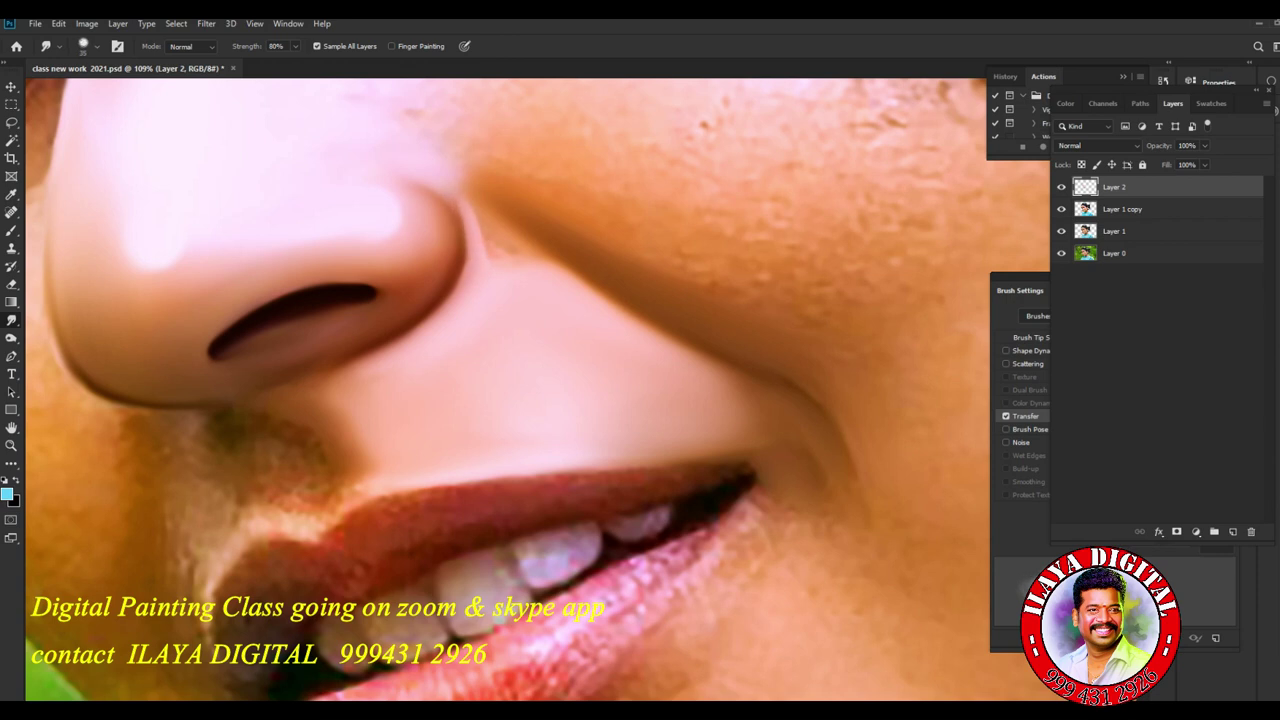
mouse_move(498, 250)
left_mouse_down()
mouse_move(548, 258)
mouse_move(484, 216)
mouse_move(496, 256)
mouse_move(474, 212)
left_mouse_up()
Refine the nose outline with darker top and upper edges, a light streak, and a darker crease line.
scroll(500, 390, "up", 5)
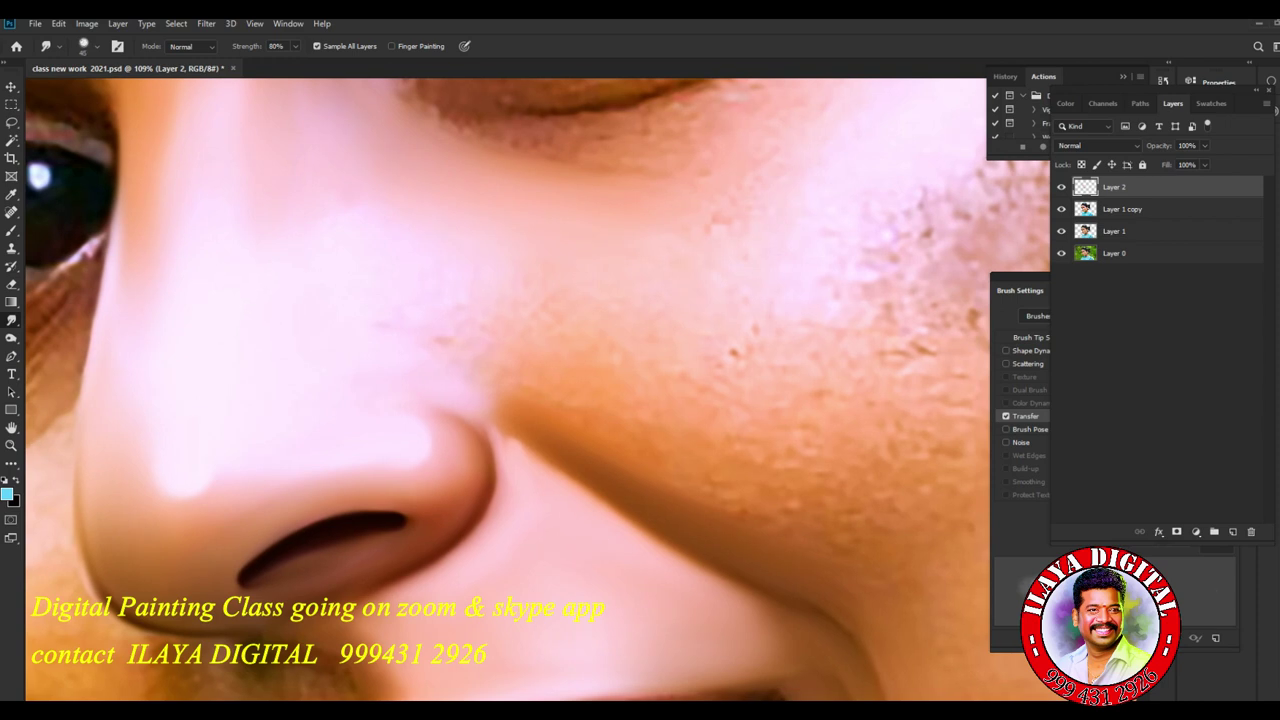
left_click_drag(478, 430, 426, 400)
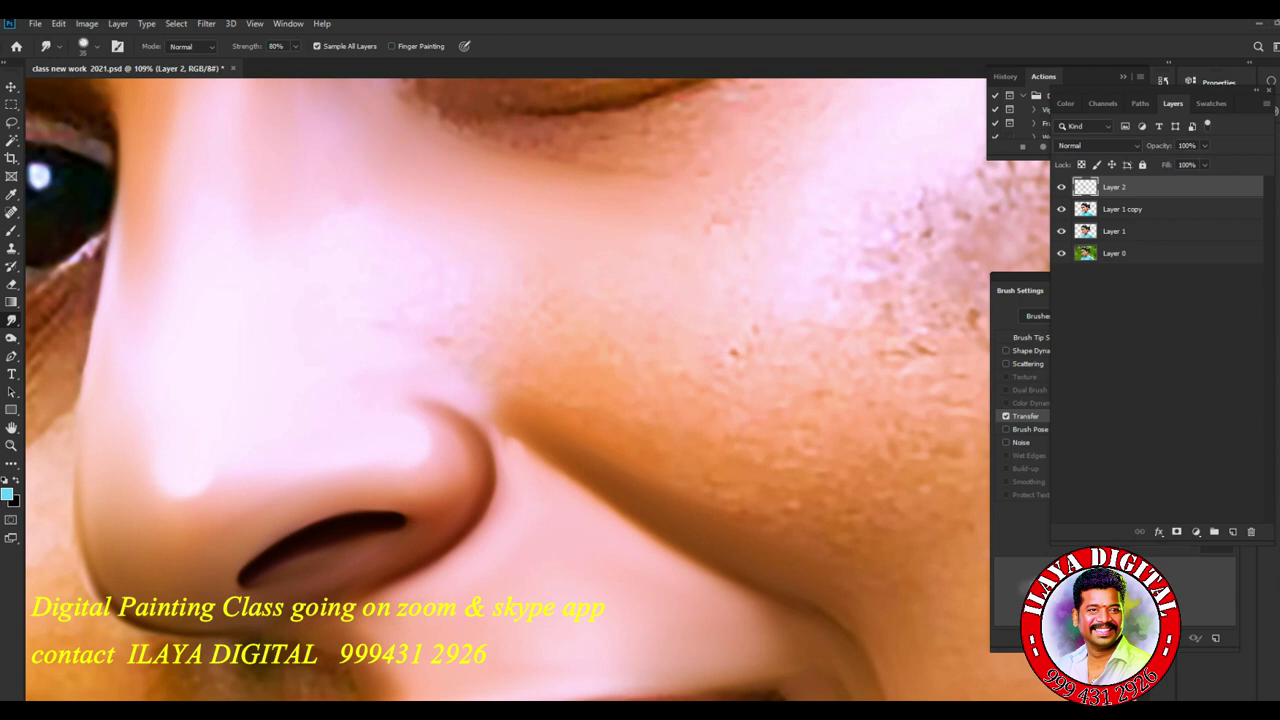
left_click_drag(498, 440, 484, 420)
left_click_drag(530, 446, 446, 382)
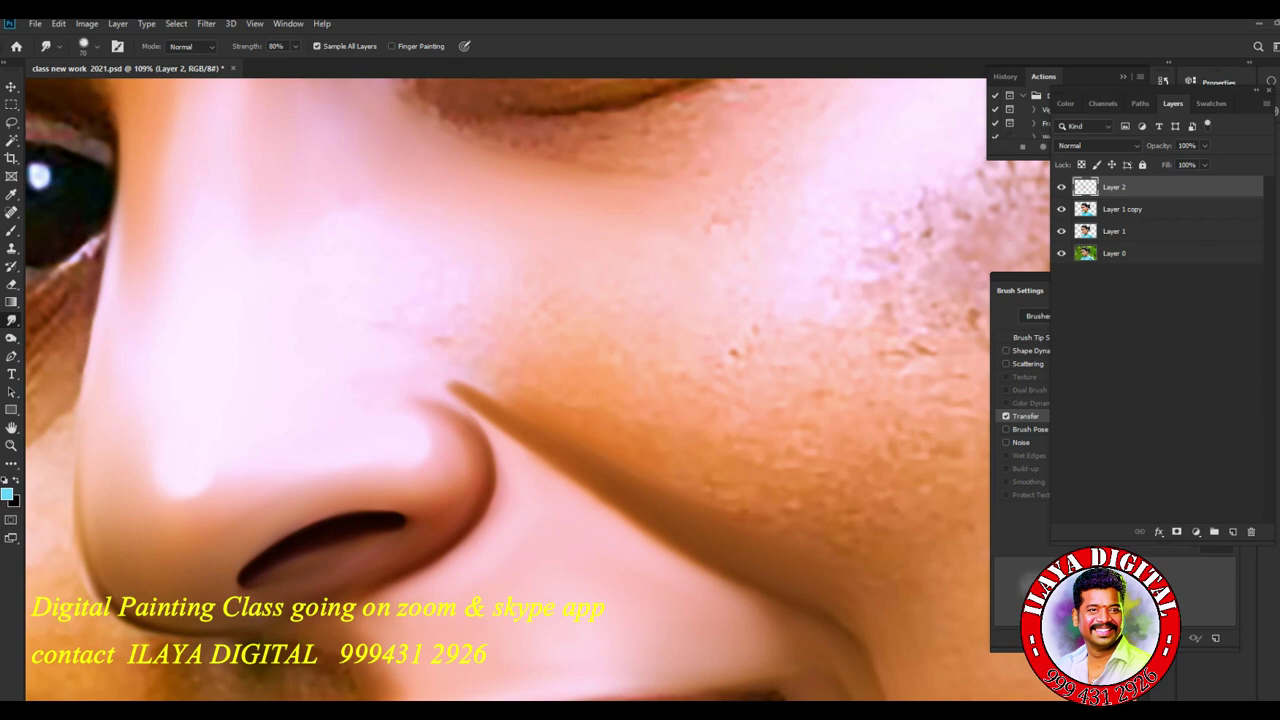
left_click_drag(446, 400, 390, 394)
At brush size 100, smooth away the dark speck beside the nose and soften the crease edge.
key("bracketright")
key("bracketright")
key("bracketright")
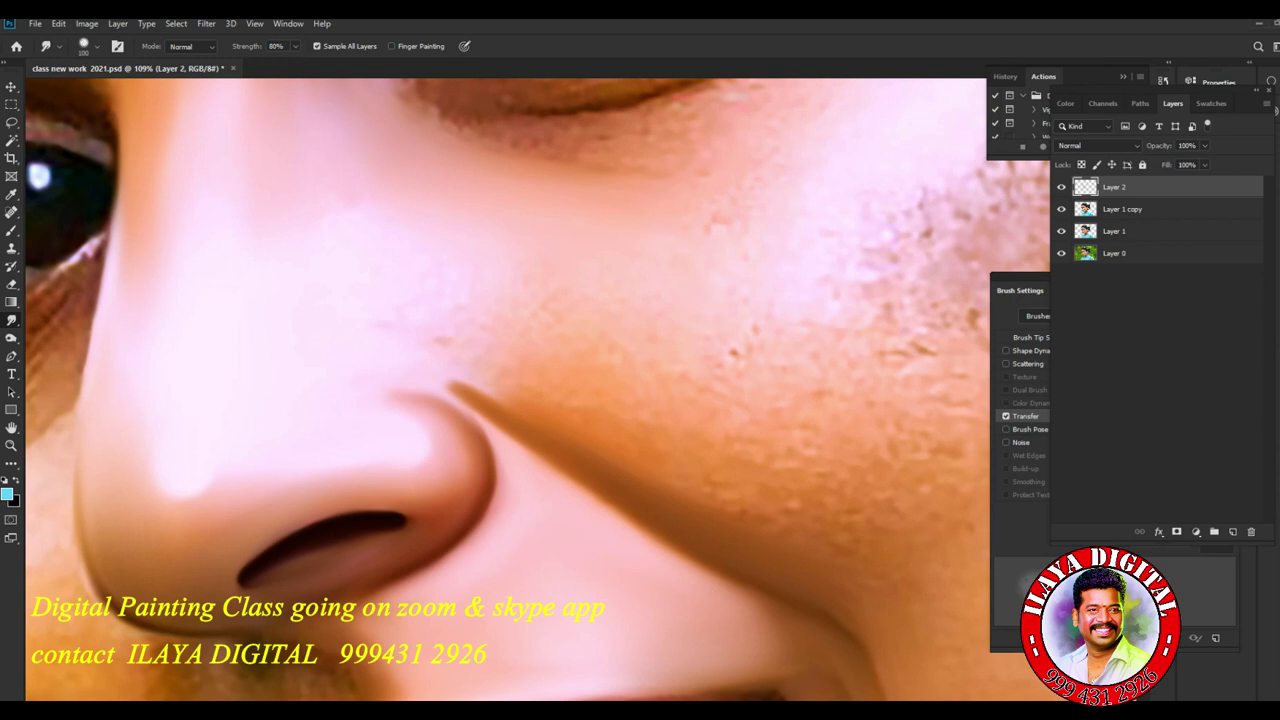
left_click_drag(455, 383, 441, 342)
left_click_drag(492, 398, 448, 382)
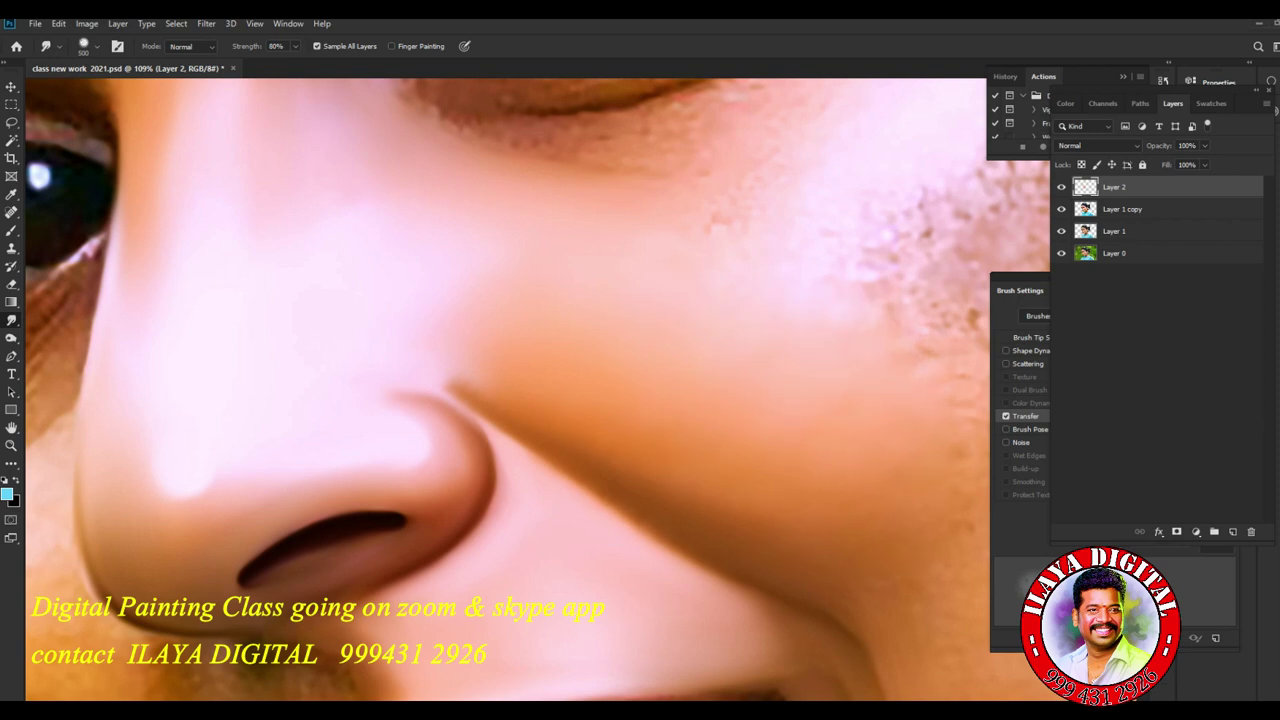
scroll(600, 390, "down", 3)
Zoom out to review the whole face, enlarge the brush to about 500, and switch to the Move tool (V).
scroll(600, 300, "up", 2)
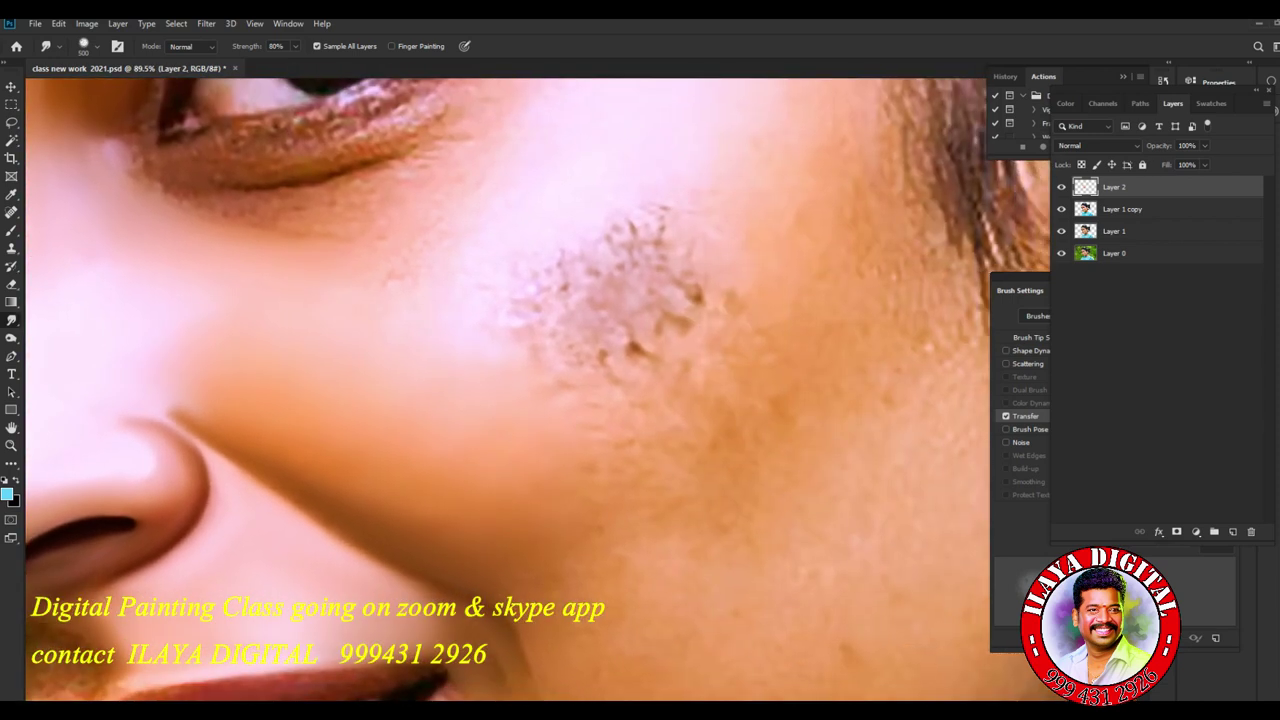
scroll(540, 390, "down", 2)
scroll(540, 390, "down", 3)
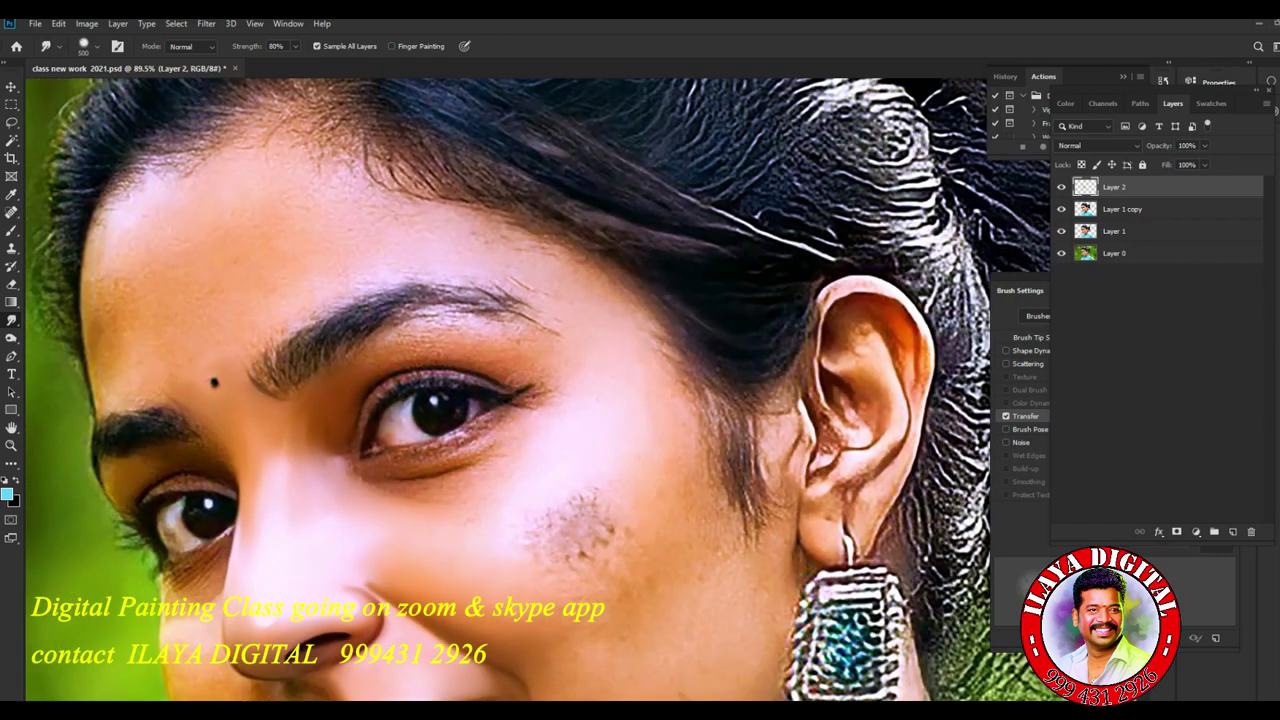
scroll(630, 415, "up", 1)
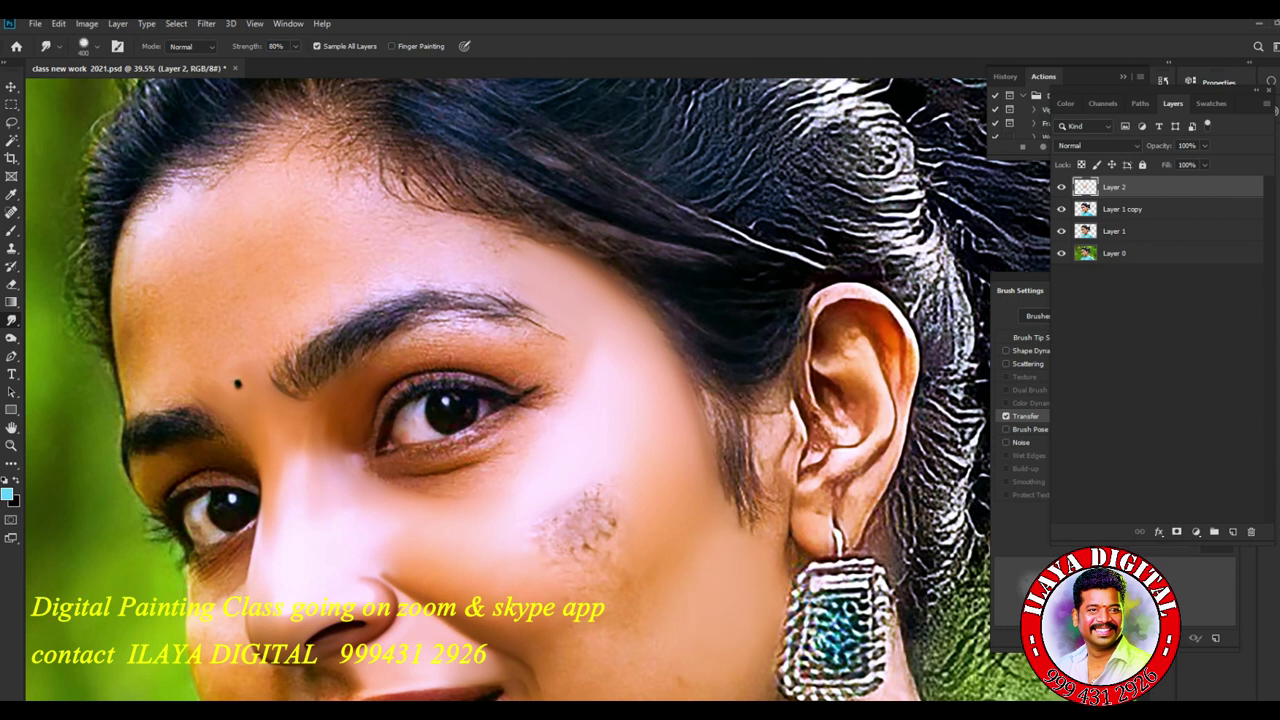
scroll(500, 390, "down", 5)
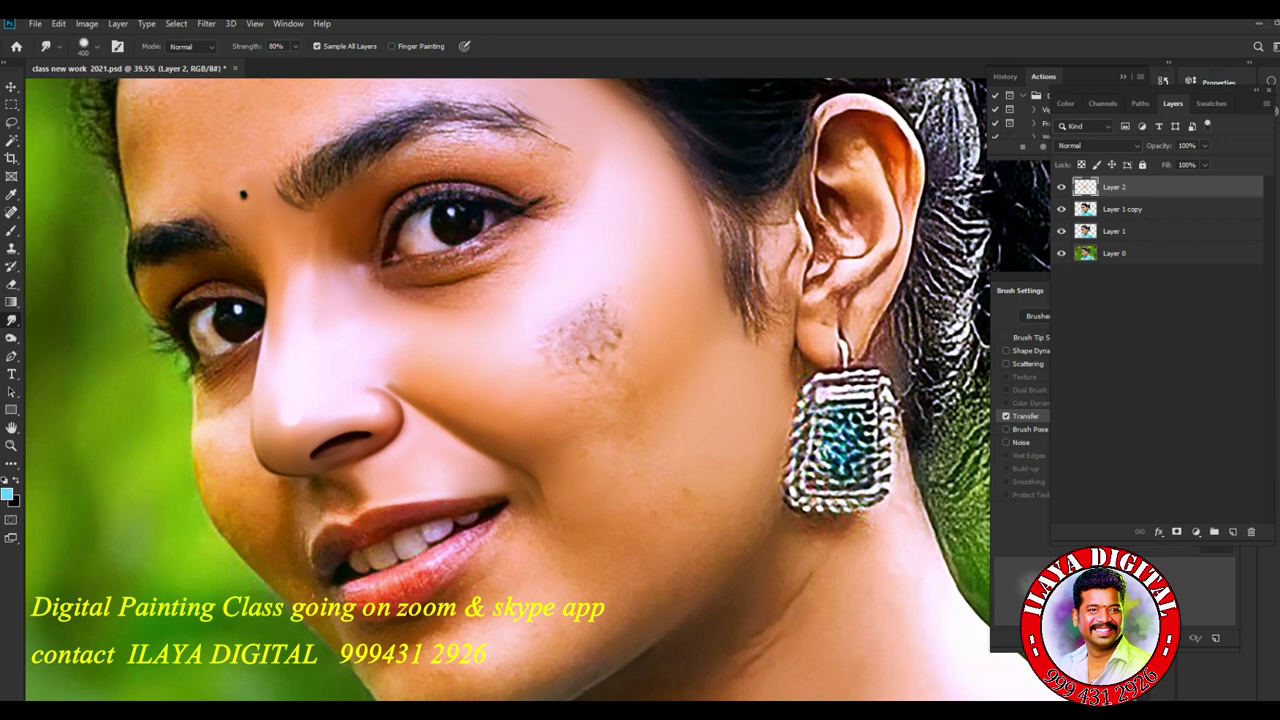
key("bracketright")
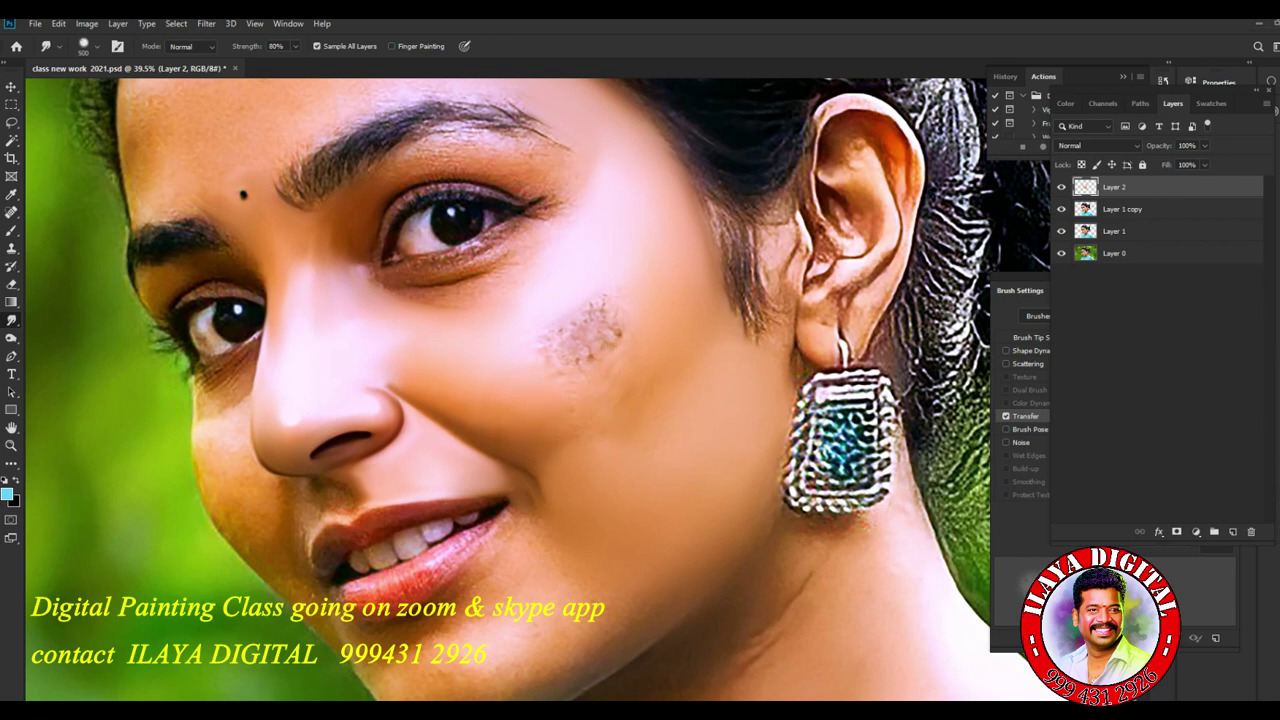
key("v")
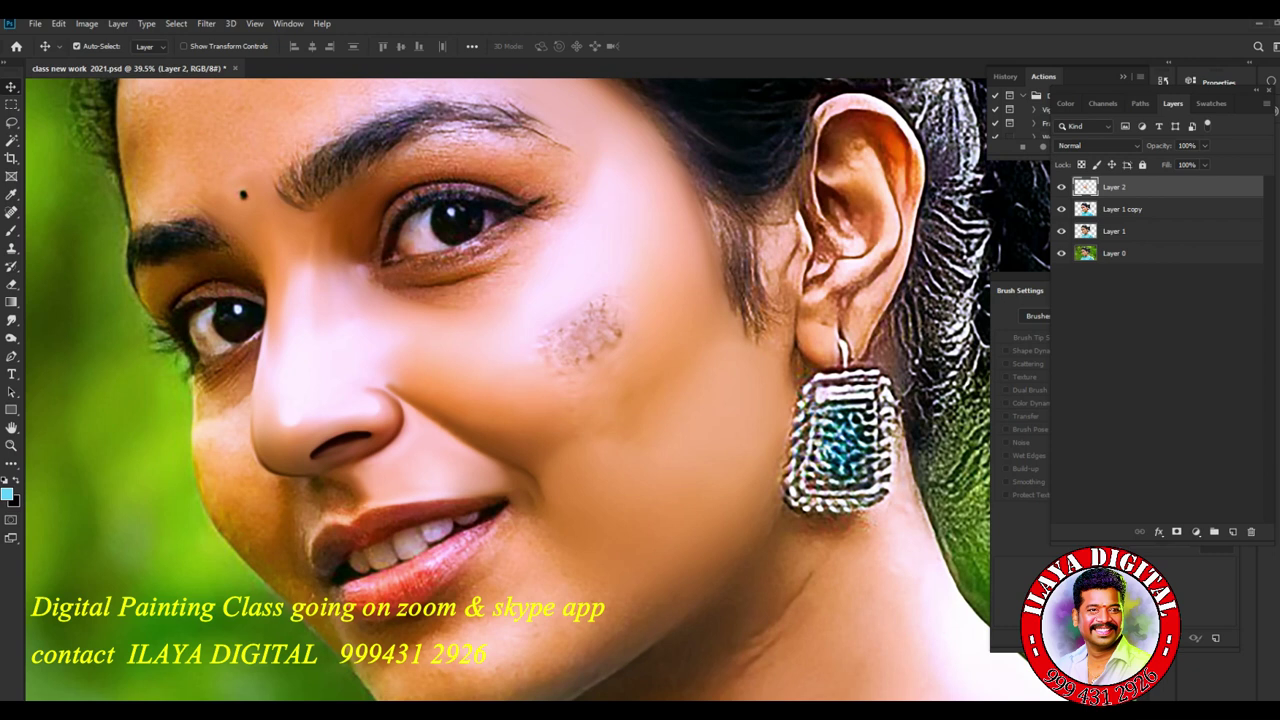
scroll(650, 410, "up", 3)
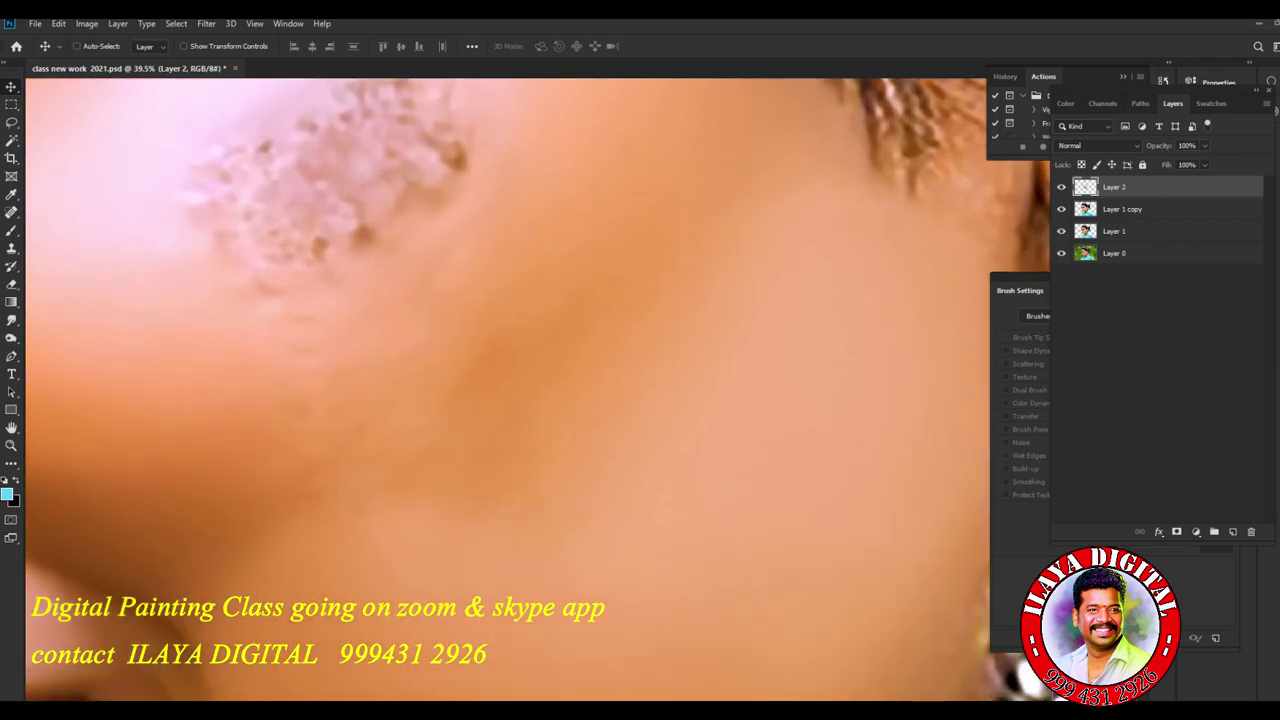
scroll(650, 410, "down", 3)
scroll(650, 410, "up", 3)
scroll(650, 410, "down", 2)
scroll(650, 410, "up", 2)
scroll(650, 410, "down", 2)
scroll(650, 410, "up", 2)
key("r")
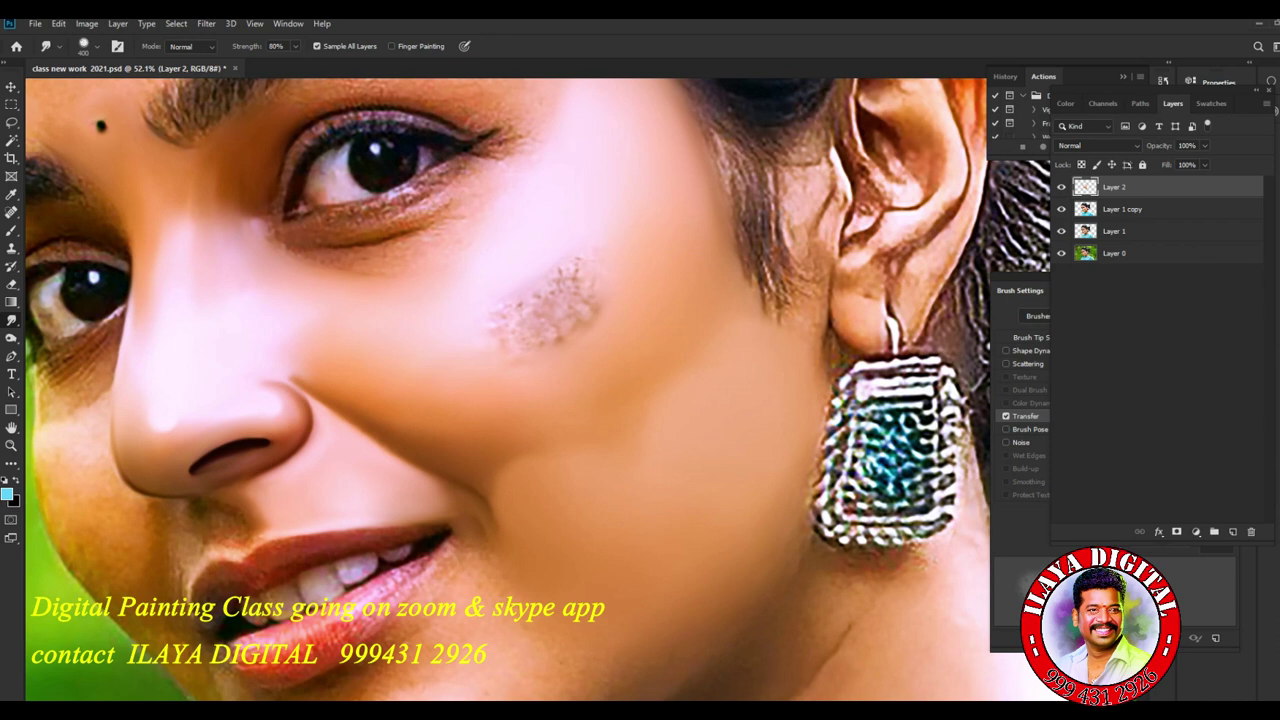
left_click_drag(578, 268, 540, 330)
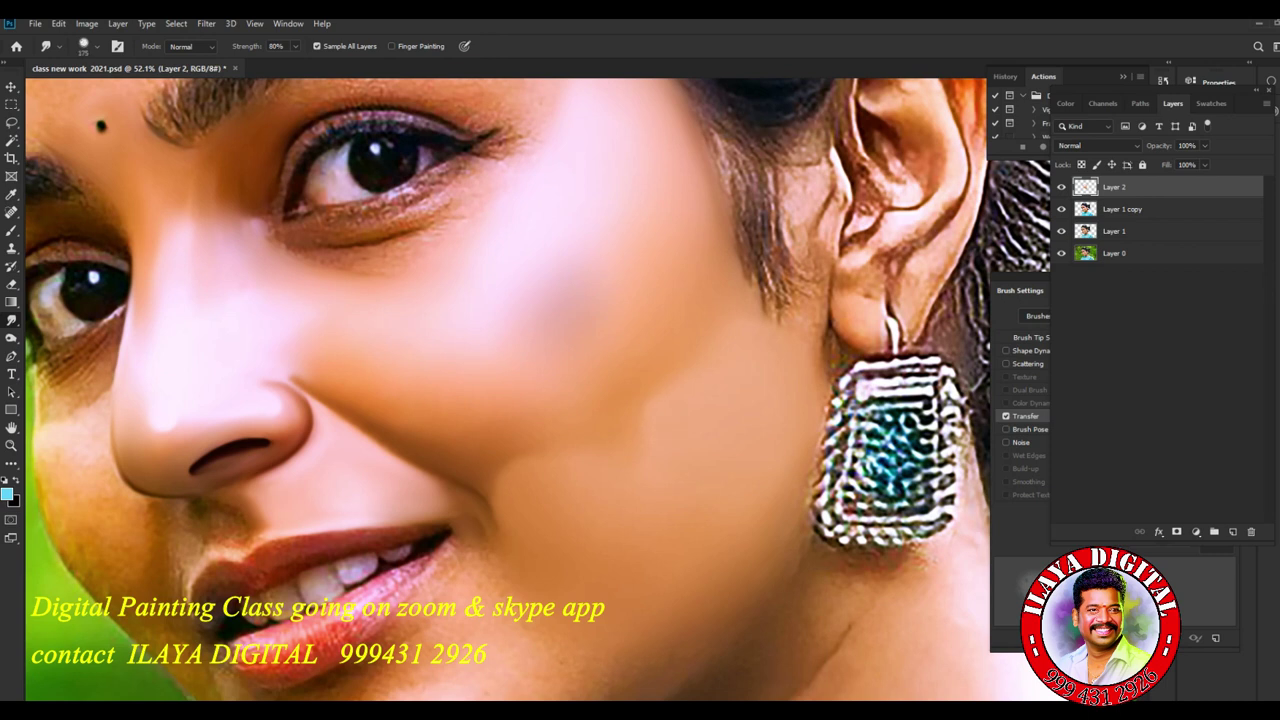
scroll(675, 500, "down", 3)
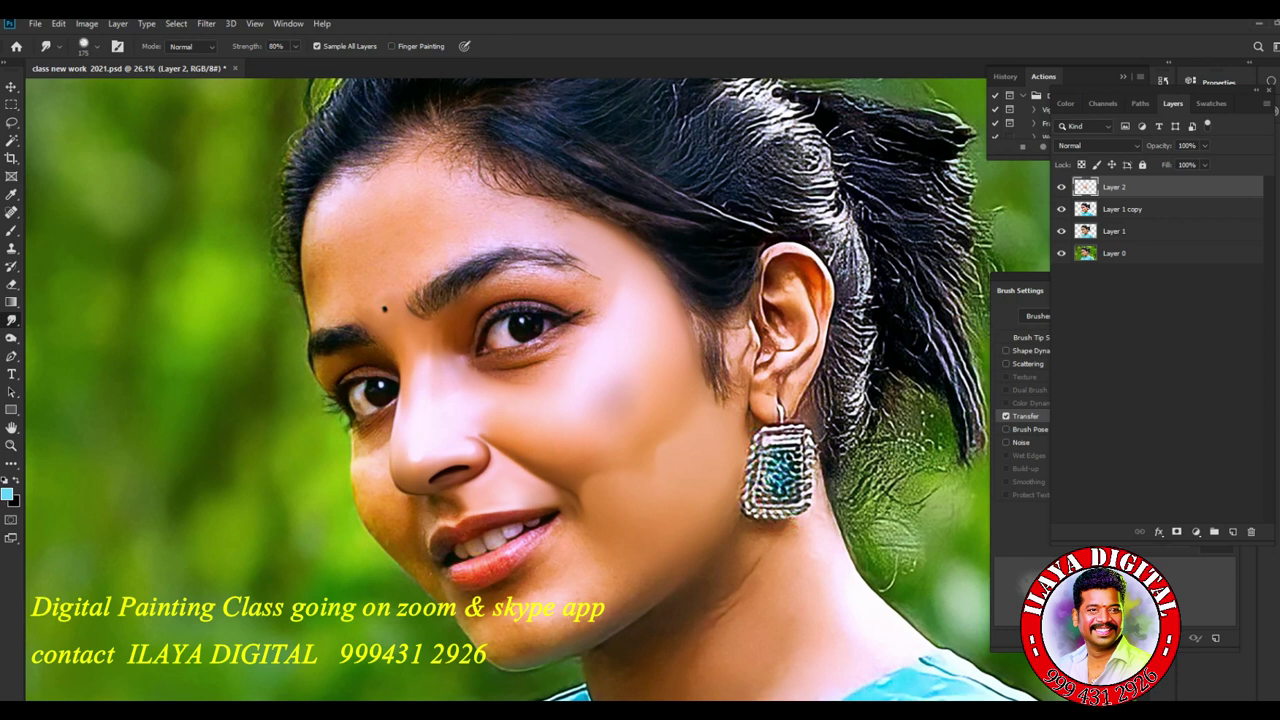
scroll(620, 570, "up", 6)
scroll(667, 488, "down", 3)
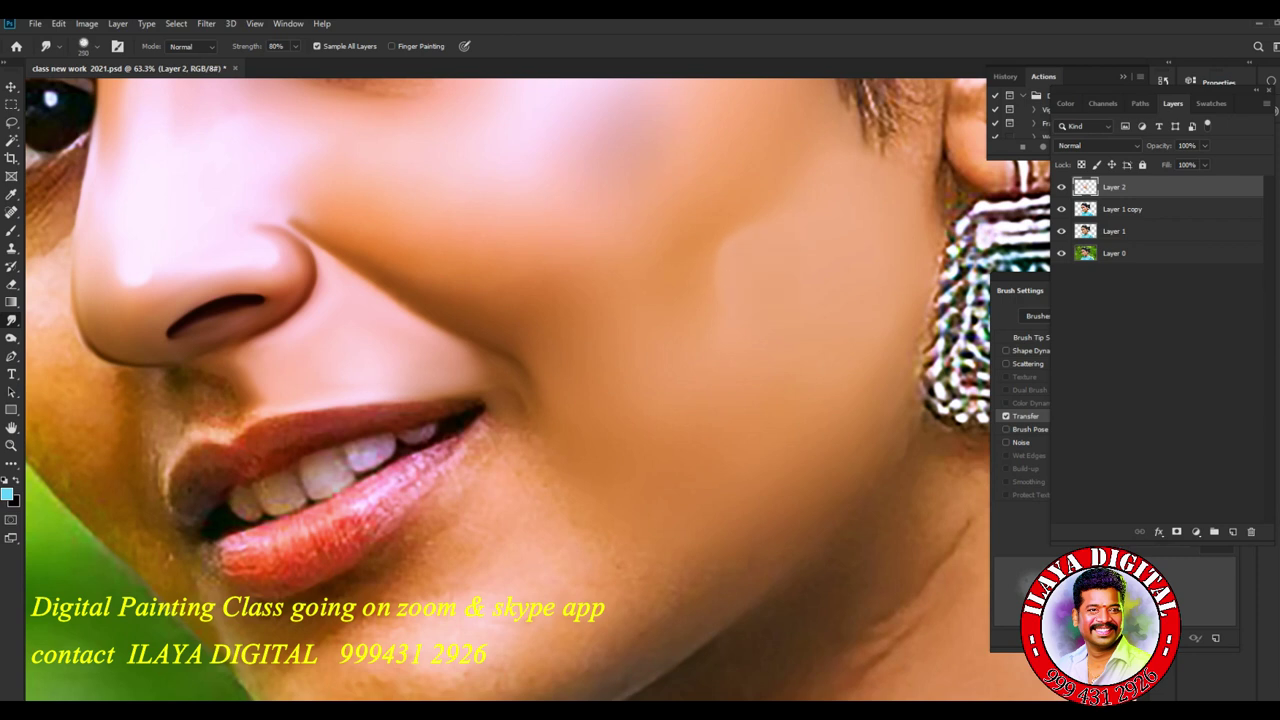
scroll(640, 390, "down", 3)
scroll(450, 300, "up", 2)
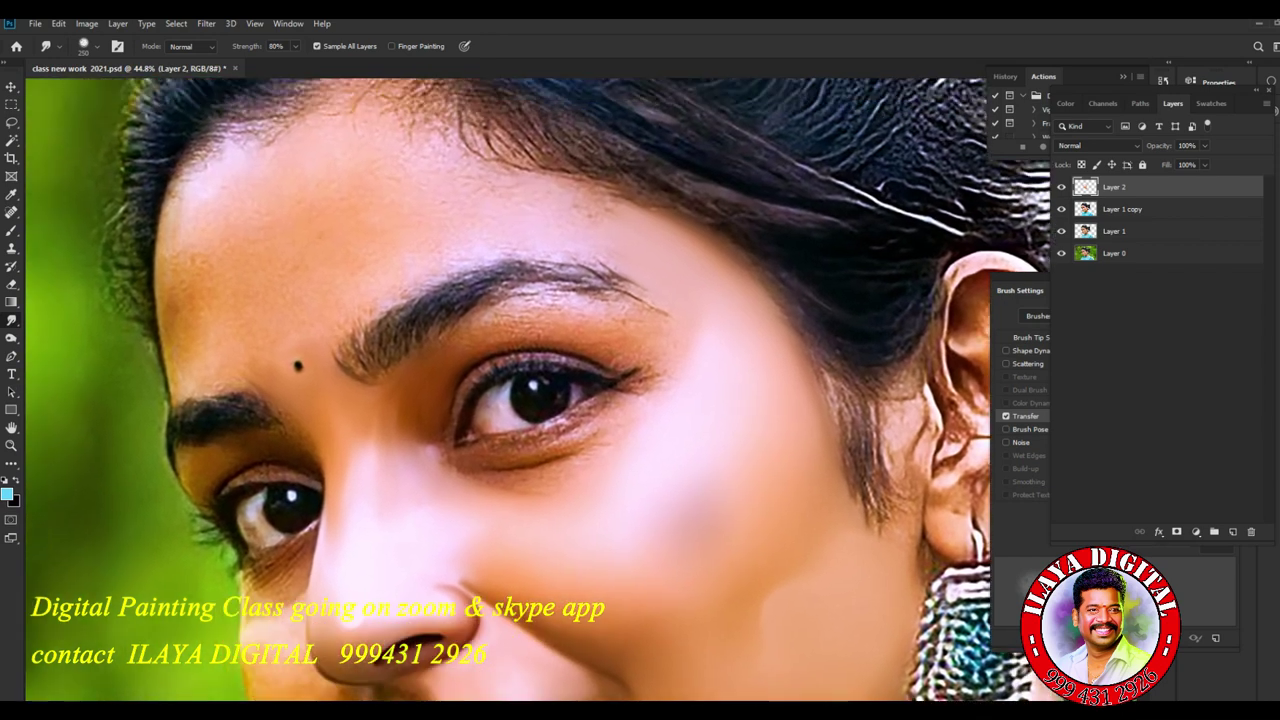
Pan to the forehead and smudge the hairline strands into the forehead skin tone.
left_click_drag(500, 390, 625, 500)
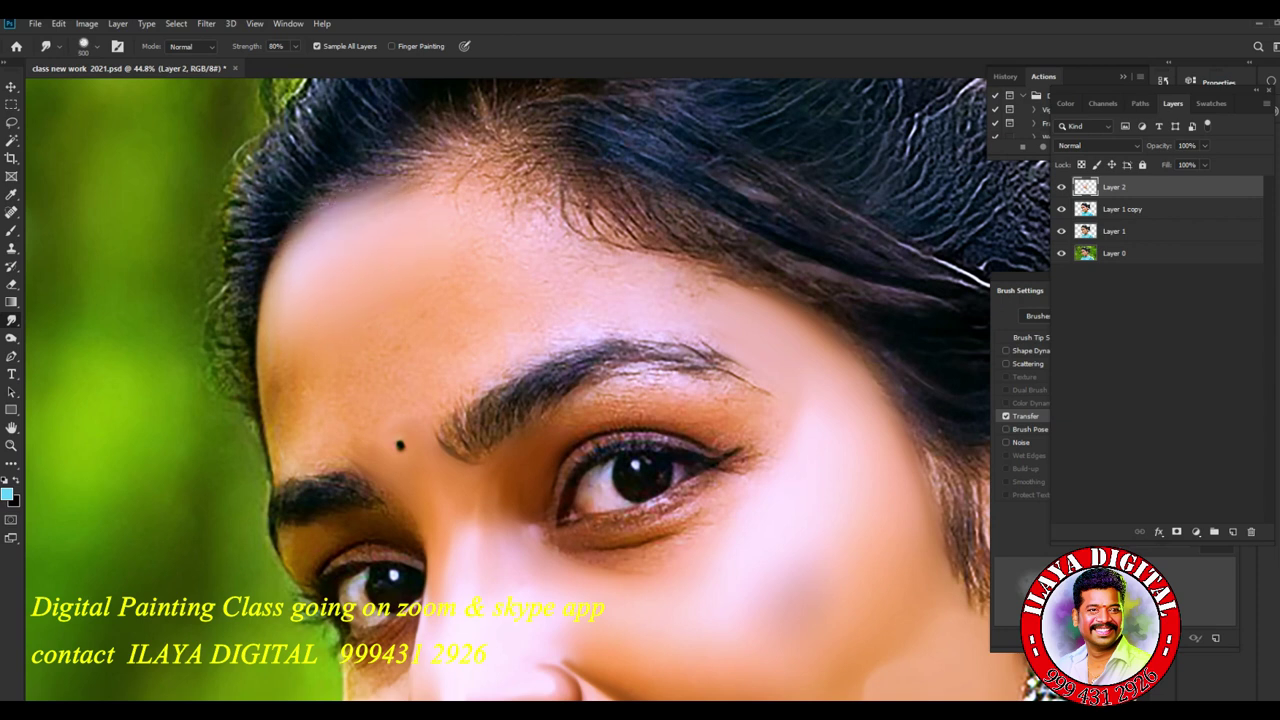
mouse_move(510, 205)
left_mouse_down()
mouse_move(520, 166)
mouse_move(540, 158)
left_mouse_up()
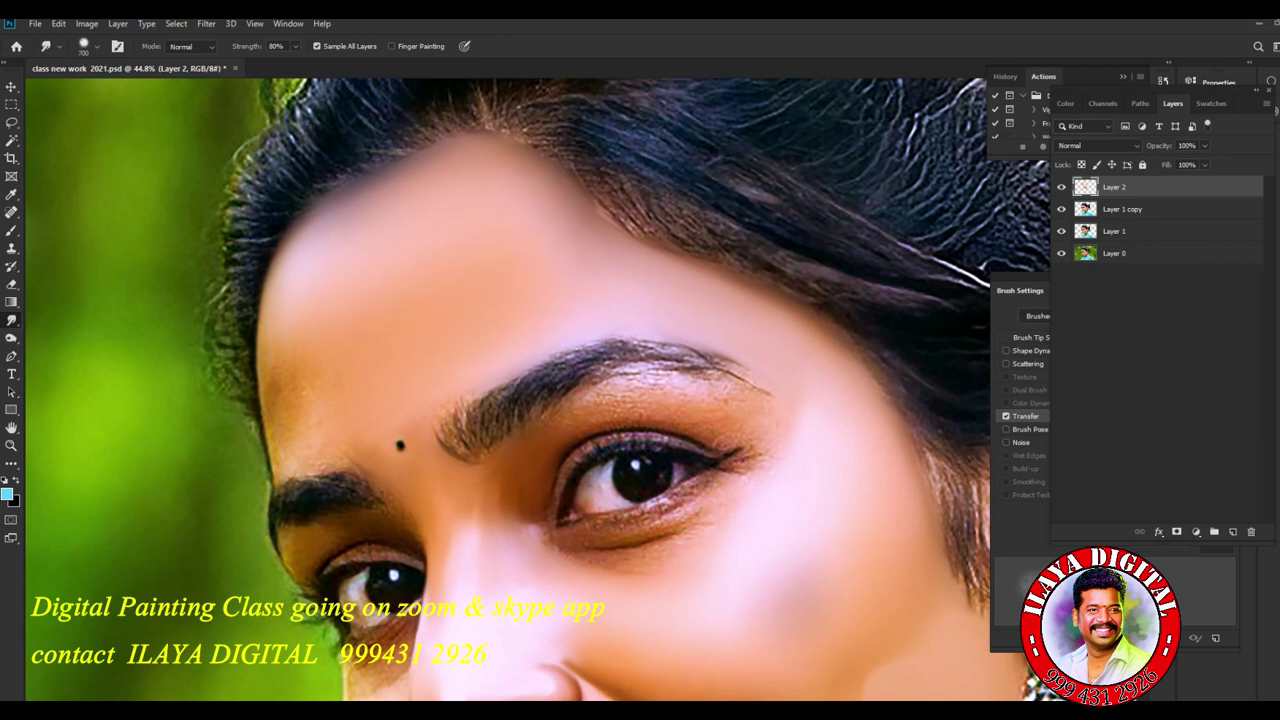
scroll(459, 396, "down", 1)
scroll(459, 396, "down", 2)
scroll(459, 396, "up", 4)
scroll(459, 396, "up", 1)
scroll(459, 396, "up", 2)
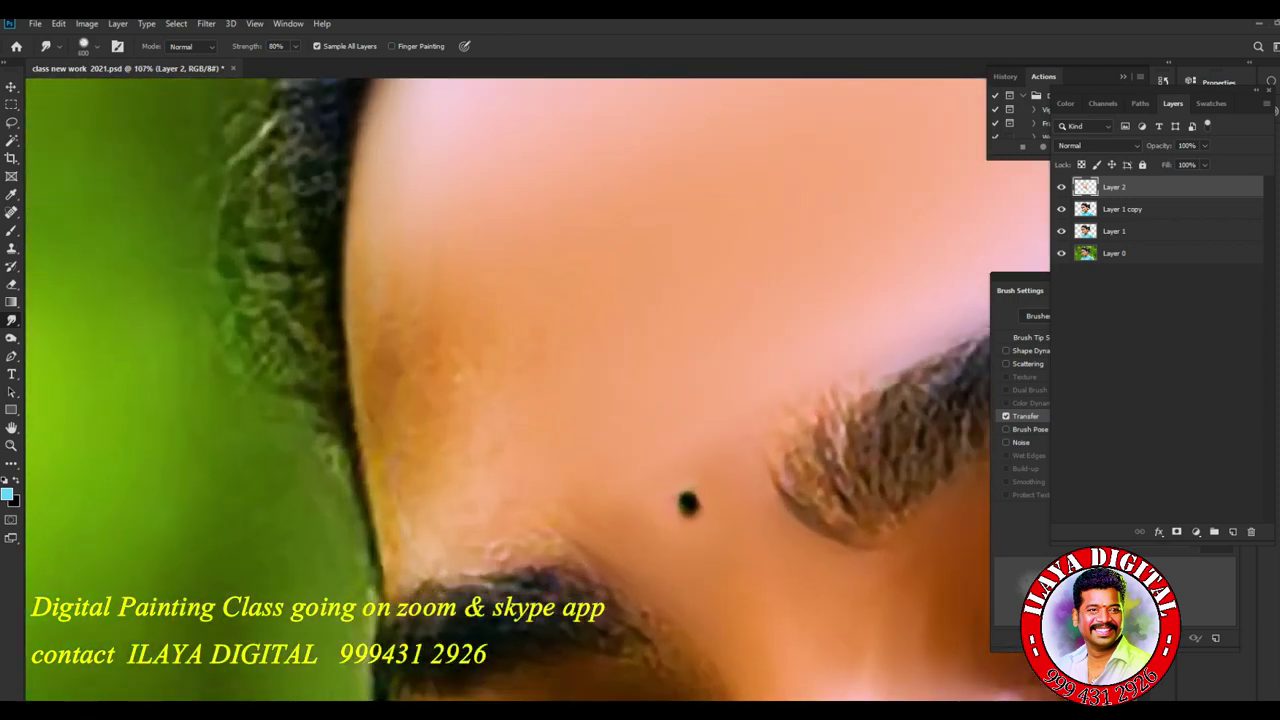
Soften and lighten the orange forehead-edge shadow and smooth the inner eyebrow tip.
mouse_move(435, 285)
left_mouse_down()
mouse_move(385, 330)
mouse_move(390, 372)
mouse_move(376, 388)
left_mouse_up()
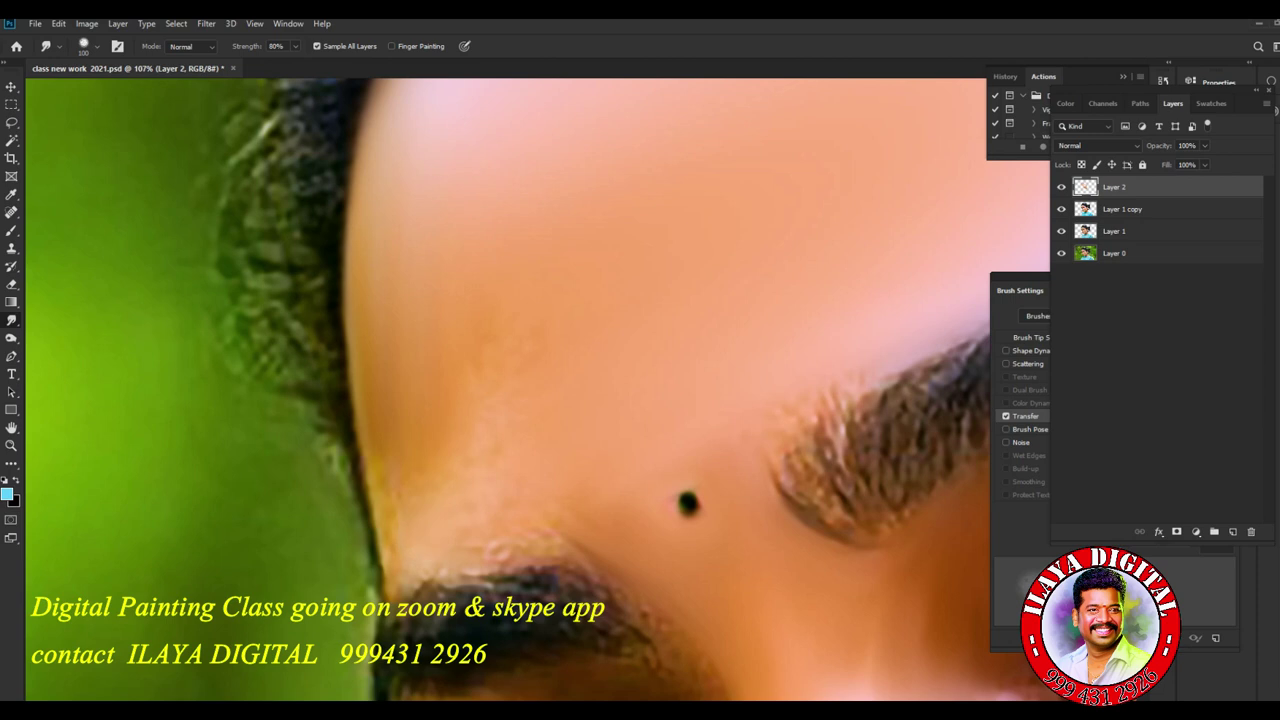
left_click_drag(428, 472, 385, 532)
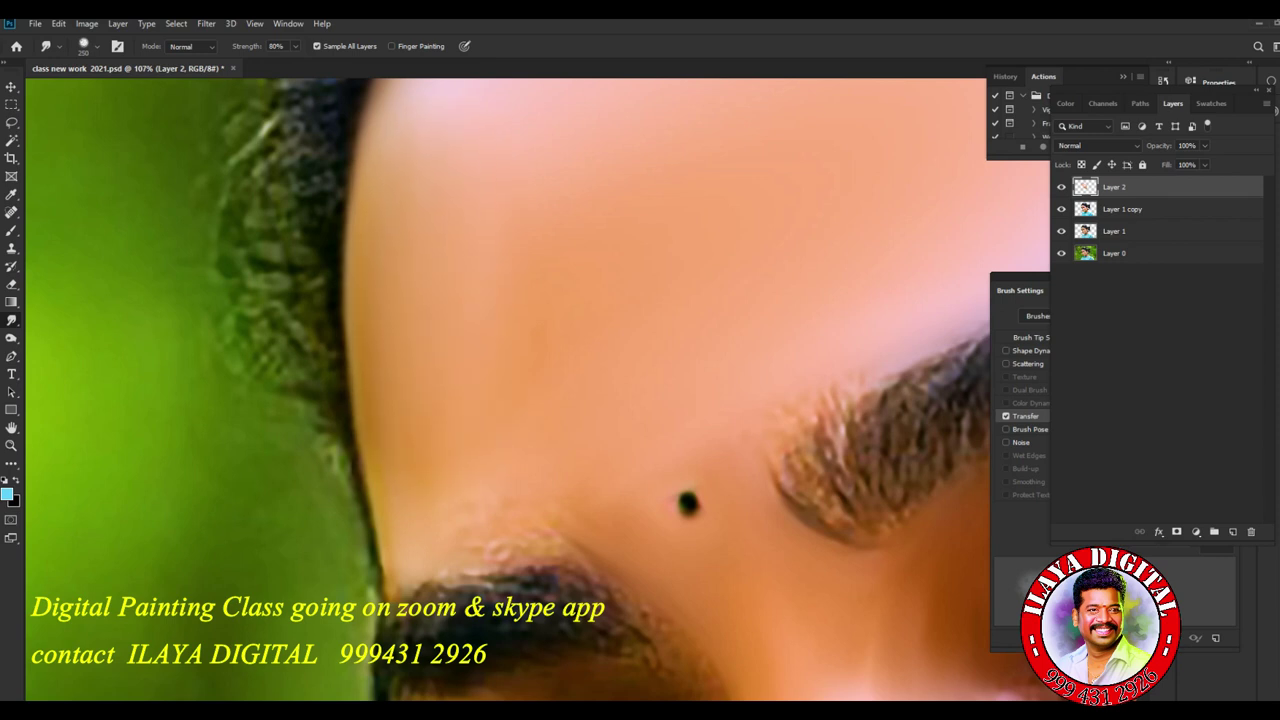
scroll(502, 301, "down", 3)
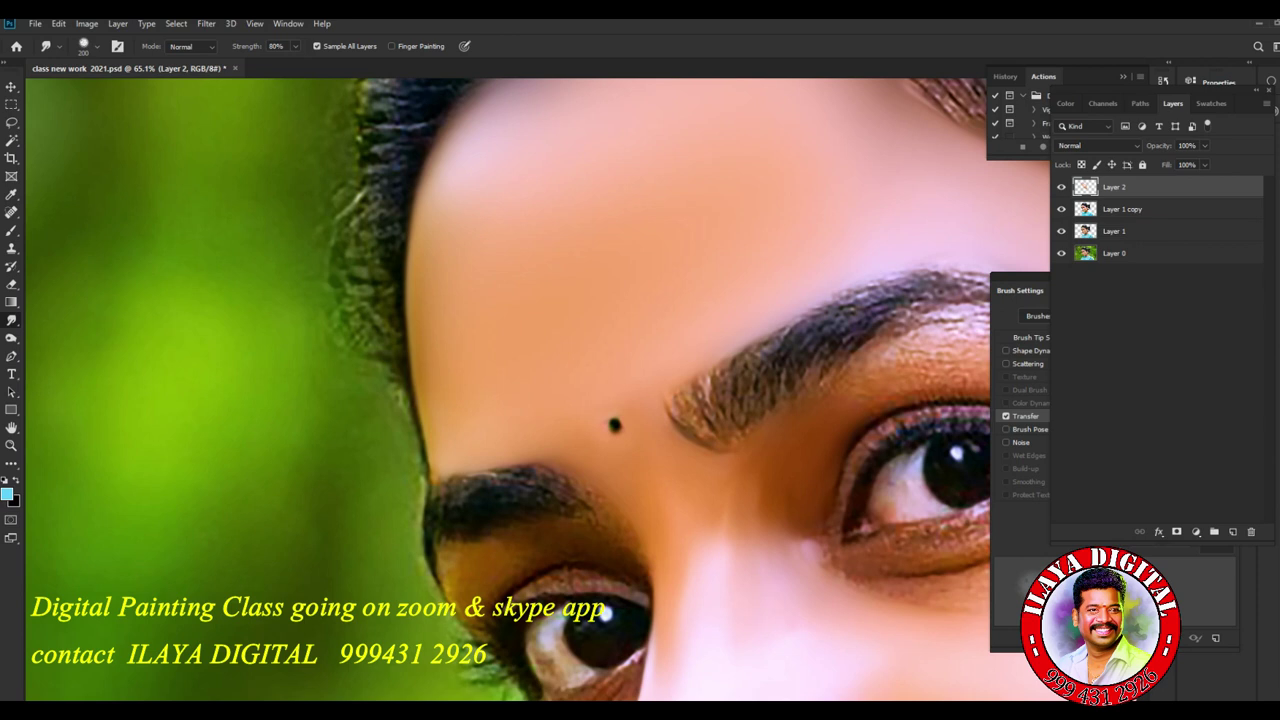
left_click_drag(666, 420, 676, 402)
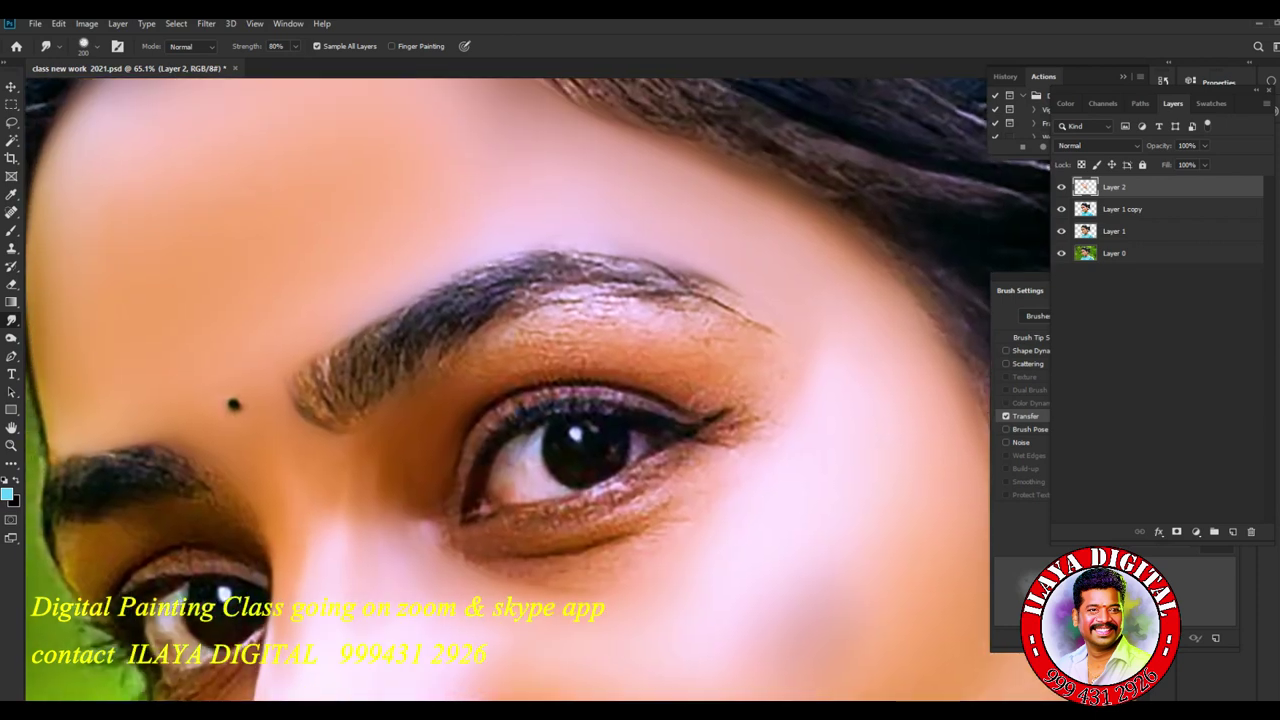
Smudge the eyebrow into streaks from its inner tip through the arch and upper ridge.
scroll(542, 468, "up", 3)
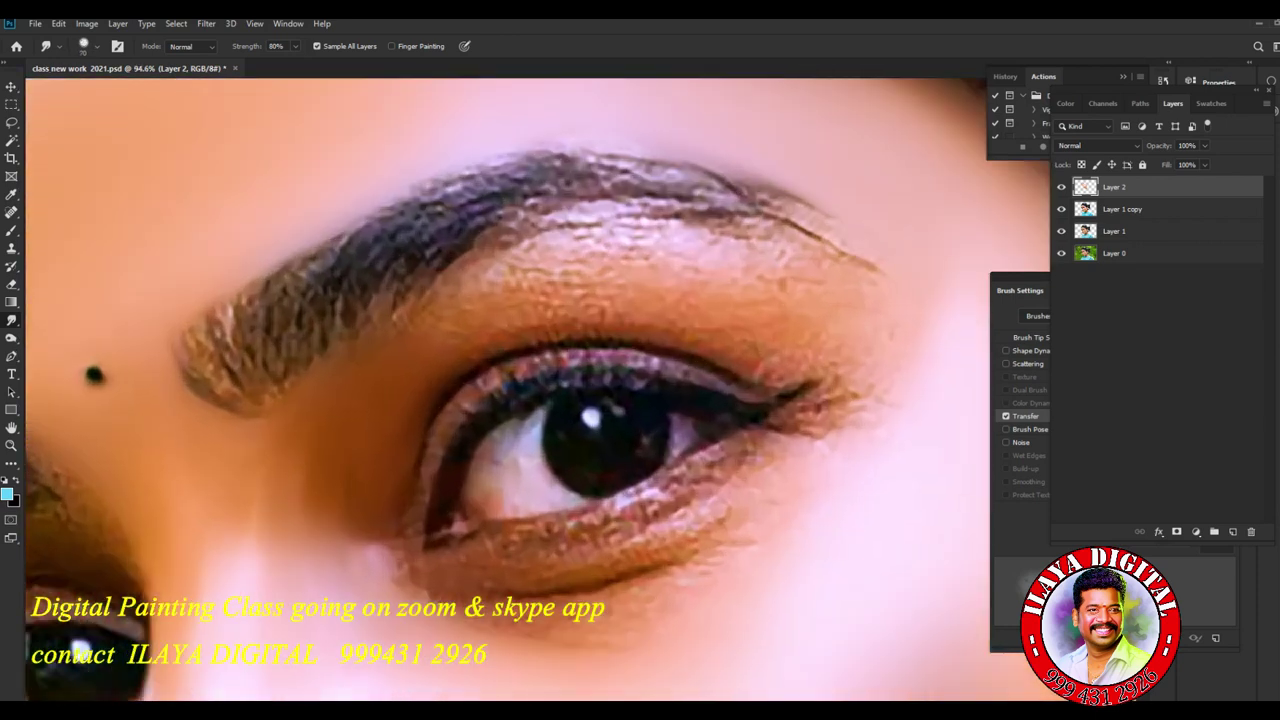
mouse_move(188, 380)
left_mouse_down()
mouse_move(206, 376)
mouse_move(212, 316)
mouse_move(236, 302)
left_mouse_up()
mouse_move(218, 348)
left_mouse_down()
mouse_move(246, 298)
mouse_move(326, 244)
left_mouse_up()
left_click_drag(300, 294, 366, 214)
left_click_drag(334, 254, 440, 184)
left_click_drag(400, 230, 480, 170)
left_click_drag(450, 210, 500, 188)
mouse_move(475, 230)
left_mouse_down()
mouse_move(555, 182)
mouse_move(650, 198)
left_mouse_up()
left_click_drag(565, 205, 700, 190)
left_click_drag(595, 180, 695, 176)
left_click_drag(552, 162, 640, 158)
mouse_move(416, 193)
left_mouse_down()
mouse_move(490, 166)
mouse_move(598, 158)
left_mouse_up()
Soften the eyebrow's tail and blend its lower and inner edges.
mouse_move(682, 185)
left_mouse_down()
mouse_move(774, 216)
mouse_move(814, 206)
mouse_move(784, 222)
mouse_move(604, 202)
left_mouse_up()
mouse_move(700, 206)
left_mouse_down()
mouse_move(514, 214)
mouse_move(420, 280)
left_mouse_up()
mouse_move(518, 208)
left_mouse_down()
mouse_move(406, 262)
mouse_move(338, 316)
left_mouse_up()
left_click_drag(228, 378, 232, 396)
left_click_drag(268, 344, 284, 376)
left_click_drag(296, 314, 329, 360)
mouse_move(370, 302)
left_mouse_down()
mouse_move(362, 318)
mouse_move(388, 318)
left_mouse_up()
left_click_drag(222, 400, 202, 410)
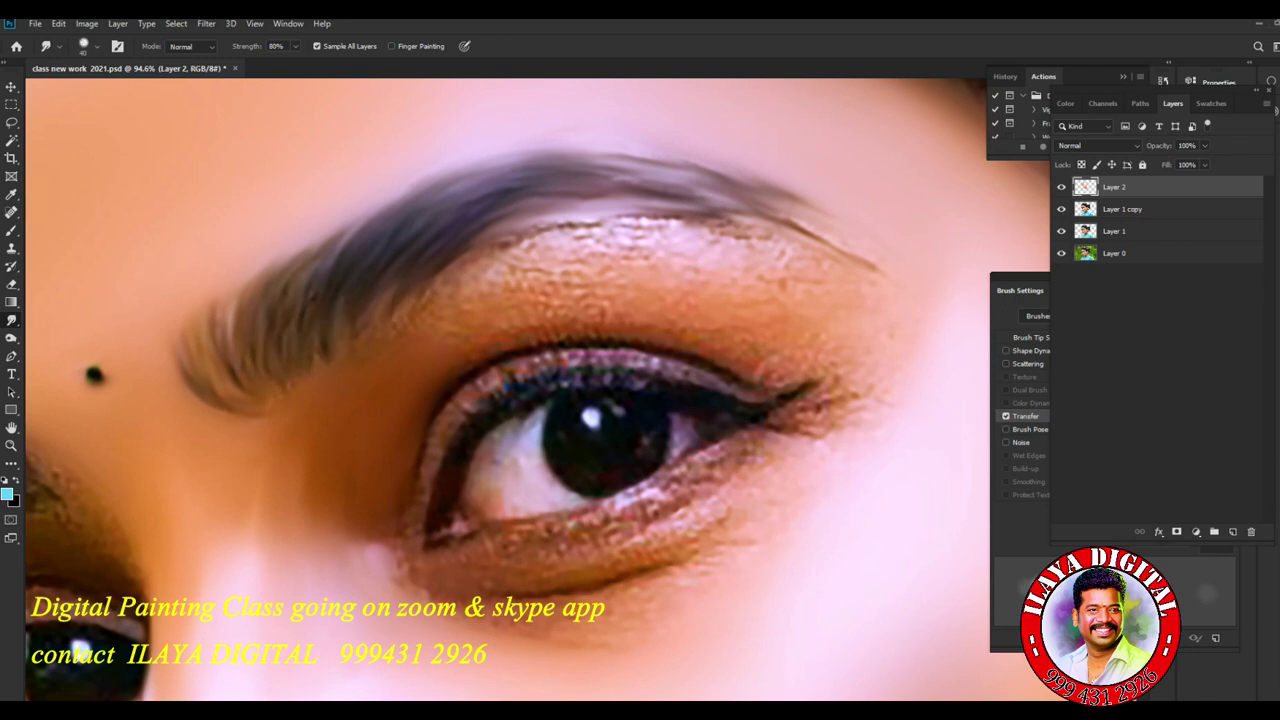
left_click_drag(186, 348, 174, 370)
left_click_drag(212, 300, 368, 212)
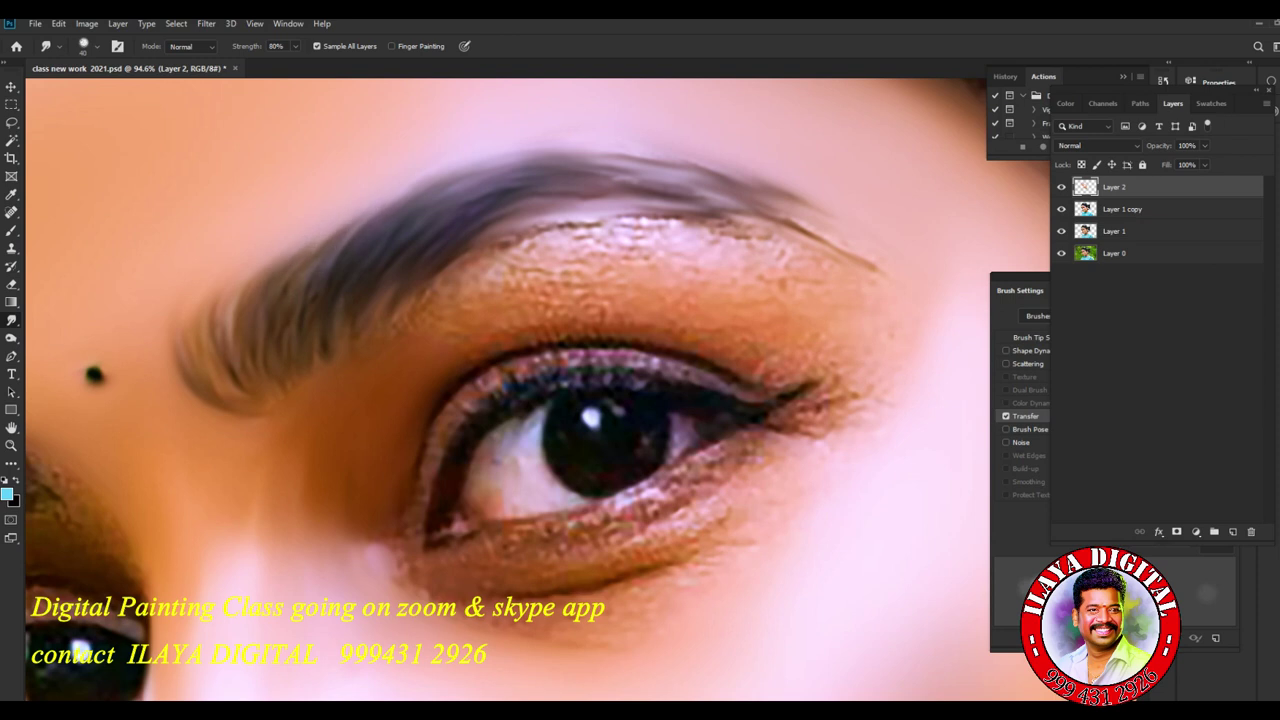
Smooth the textured skin below the eyebrow into the brow's lower edge.
mouse_move(645, 245)
left_mouse_down()
mouse_move(570, 240)
mouse_move(585, 226)
mouse_move(500, 252)
mouse_move(600, 218)
mouse_move(680, 220)
left_mouse_up()
left_click_drag(575, 226, 500, 250)
mouse_move(690, 196)
left_mouse_down()
mouse_move(615, 180)
mouse_move(510, 188)
mouse_move(500, 205)
left_mouse_up()
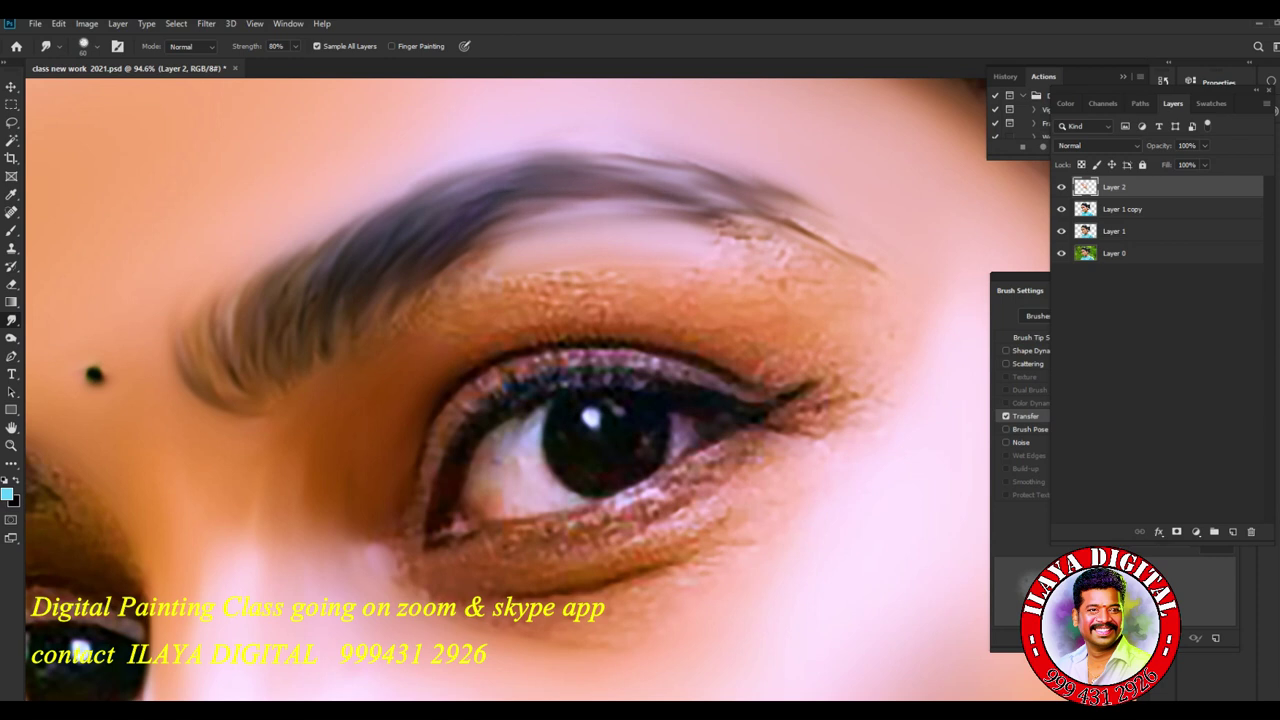
mouse_move(725, 234)
left_mouse_down()
mouse_move(695, 223)
mouse_move(712, 222)
left_mouse_up()
Resize the Smudge brush with the ] key, then switch to the painting brush.
key("bracketright")
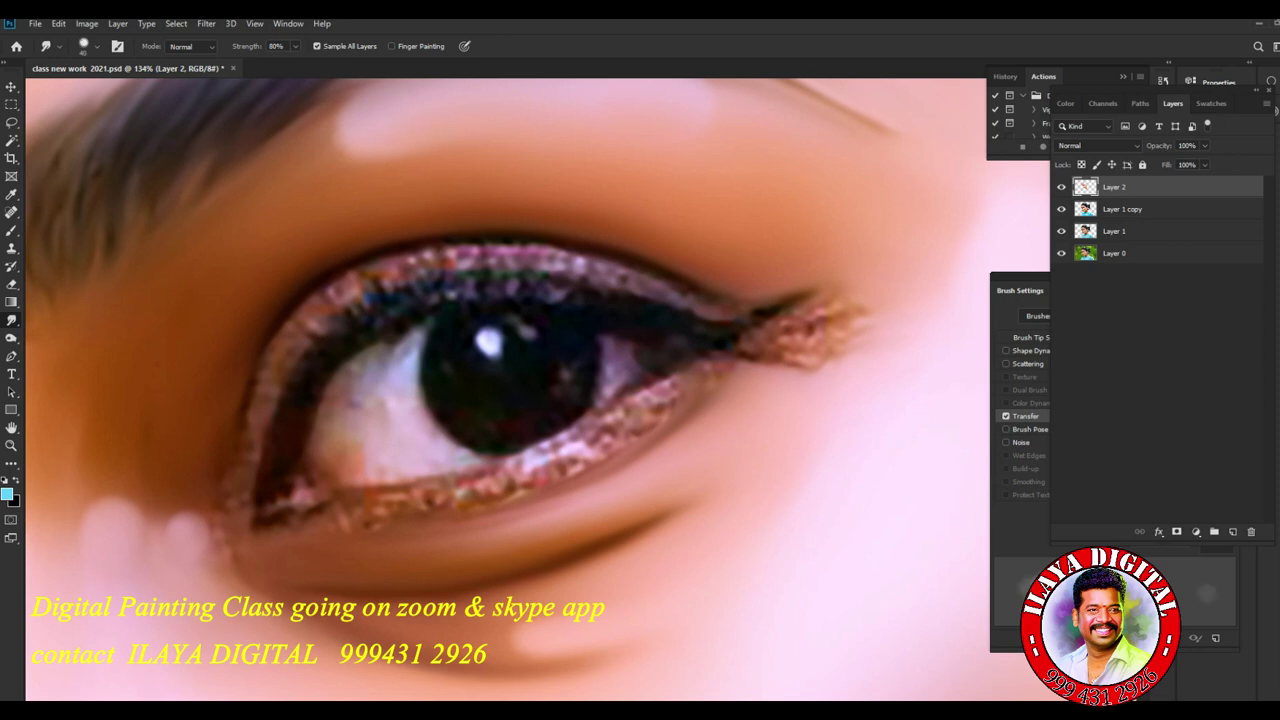
key("b")
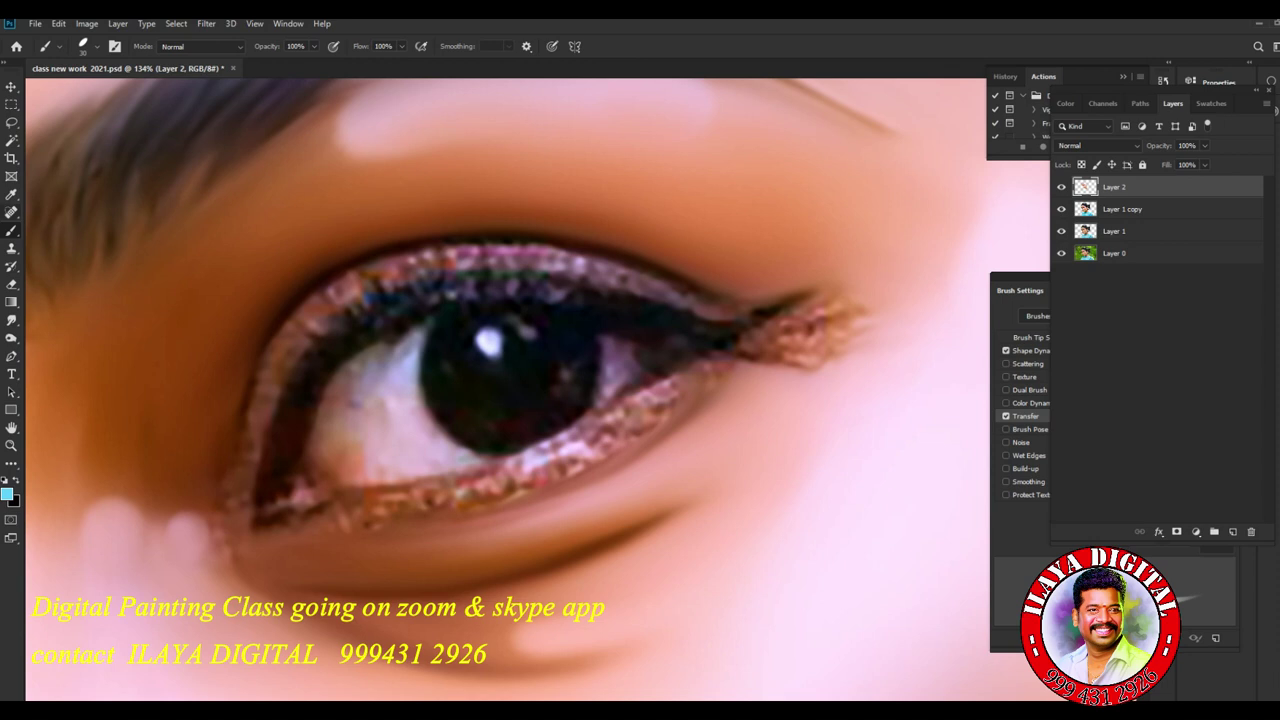
Switch to the Mixer Brush Tool (Wet 100%, Load 100%, Mix 51%) and view its brush presets.
right_click(11, 230)
left_click(40, 266)
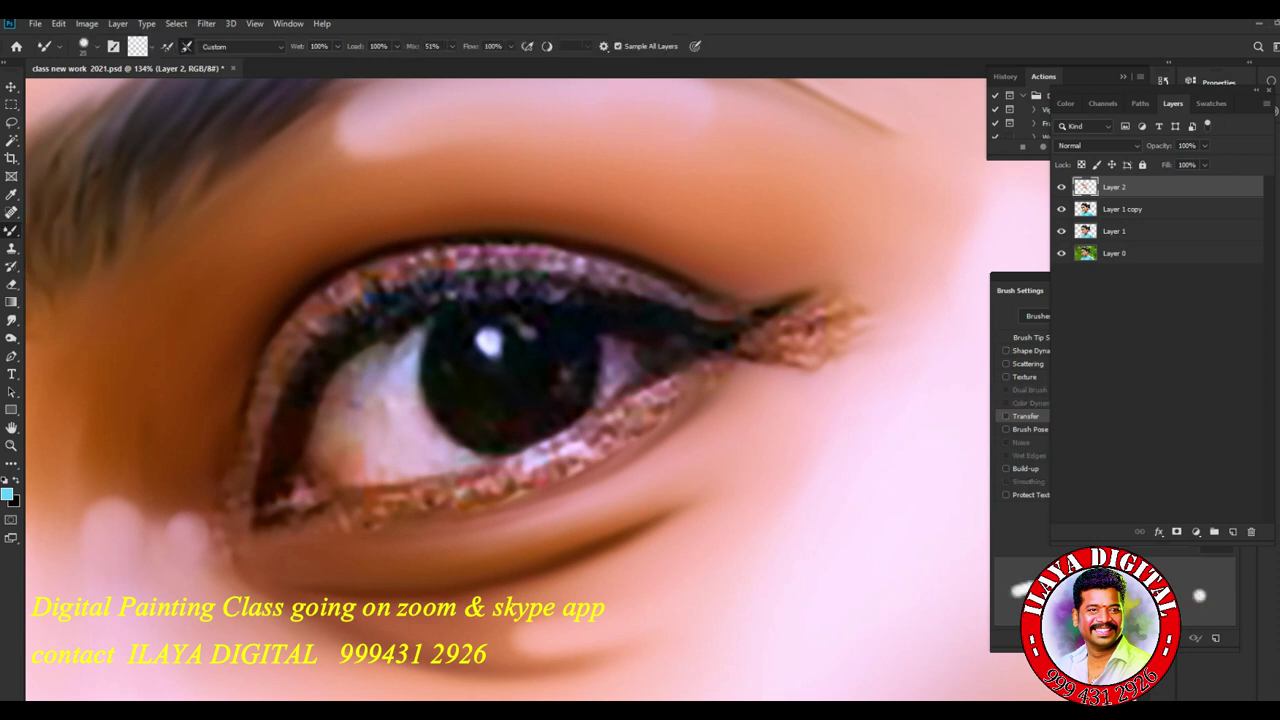
right_click(543, 313)
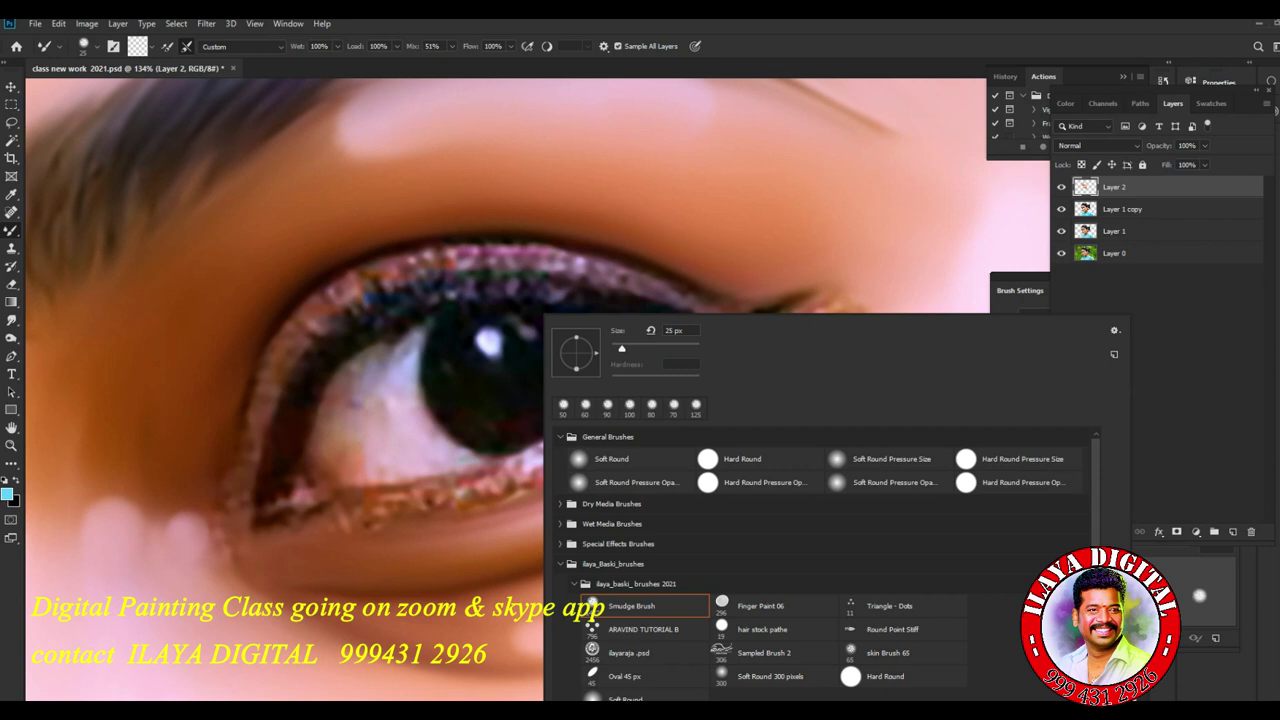
key("Escape")
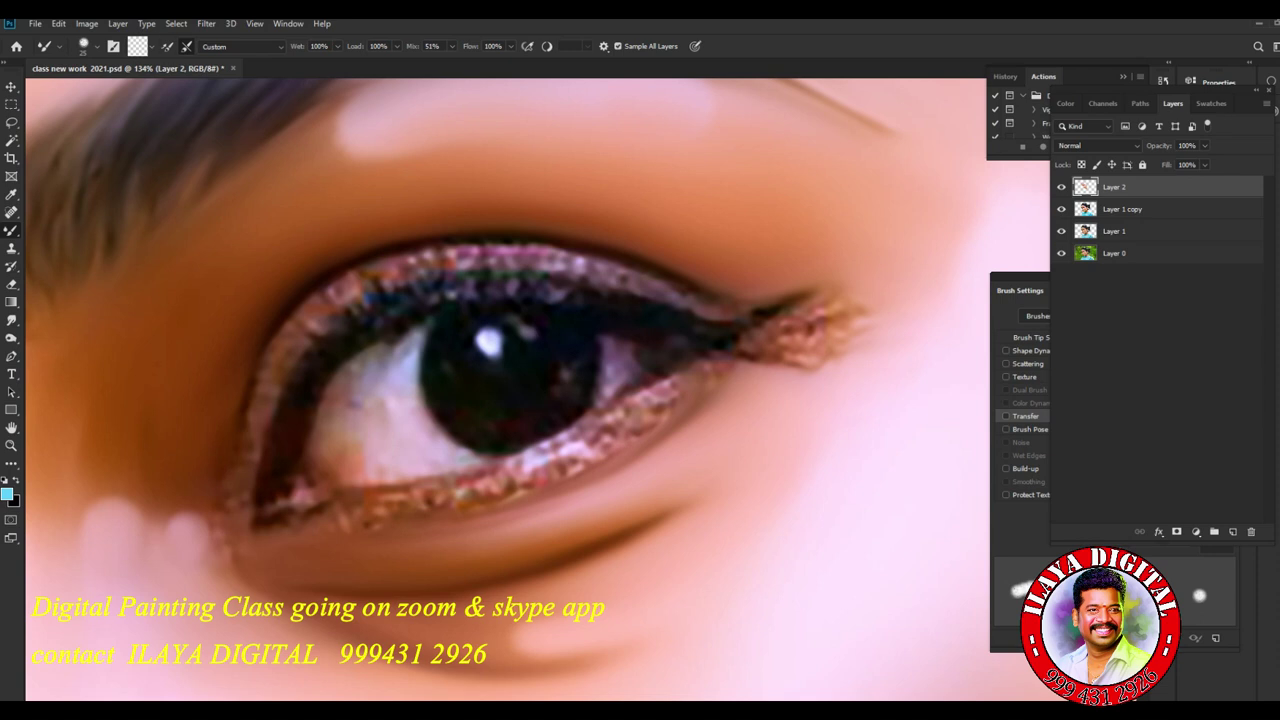
Paint a dark upper eyeliner from the inner corner, ending in a short winged tip.
left_click_drag(346, 260, 378, 245)
mouse_move(360, 250)
left_mouse_down()
mouse_move(477, 243)
mouse_move(482, 228)
mouse_move(592, 252)
left_mouse_up()
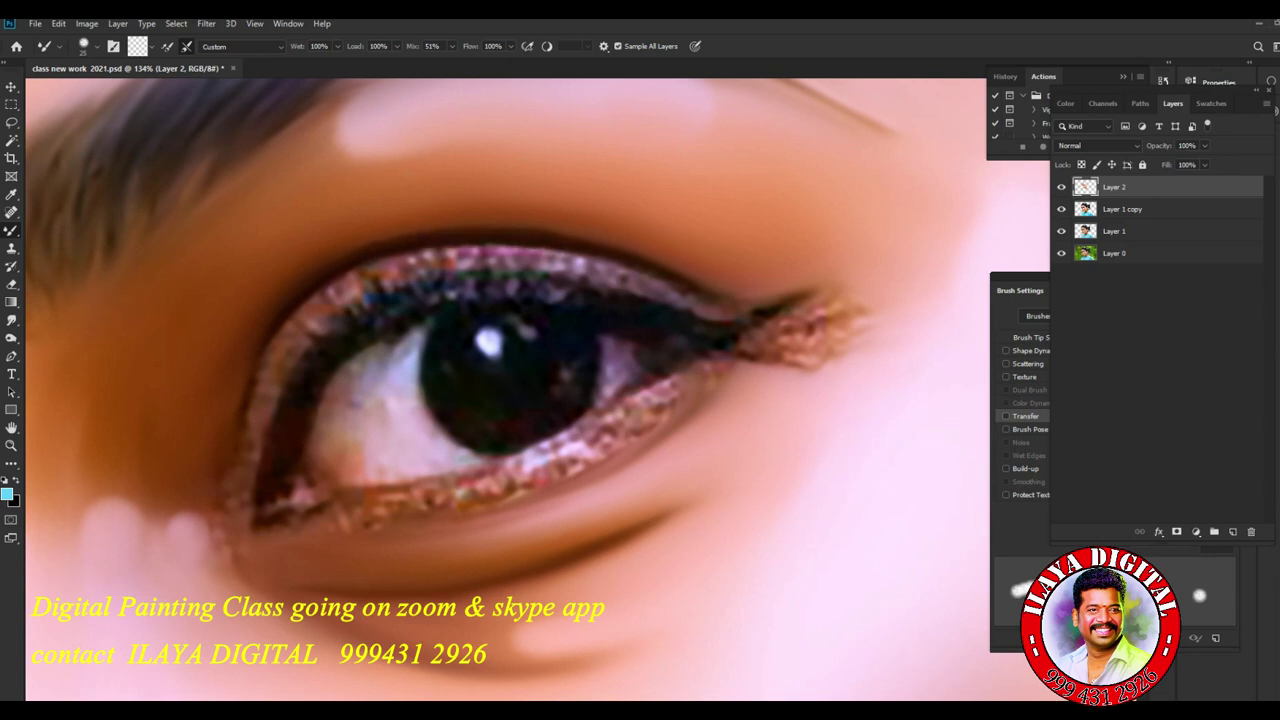
mouse_move(514, 249)
left_mouse_down()
mouse_move(580, 251)
mouse_move(722, 306)
left_mouse_up()
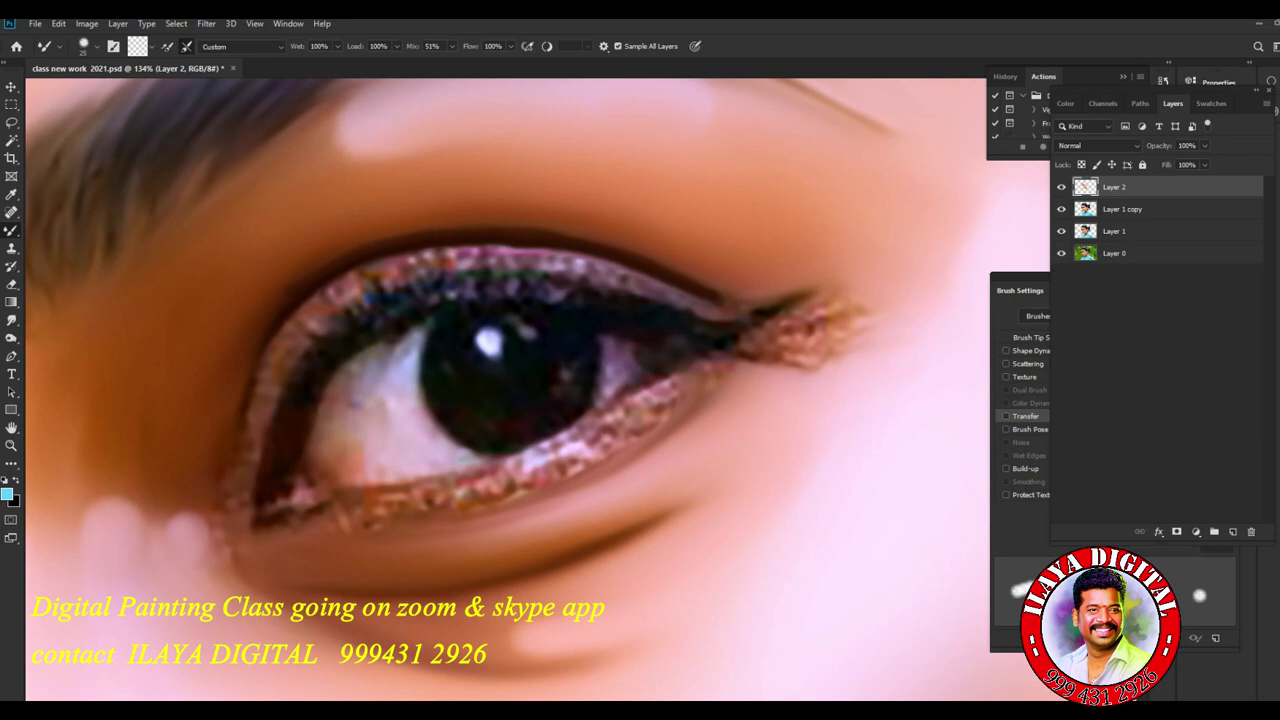
mouse_move(304, 294)
left_mouse_down()
mouse_move(320, 304)
mouse_move(356, 276)
left_mouse_up()
left_click_drag(254, 350, 218, 492)
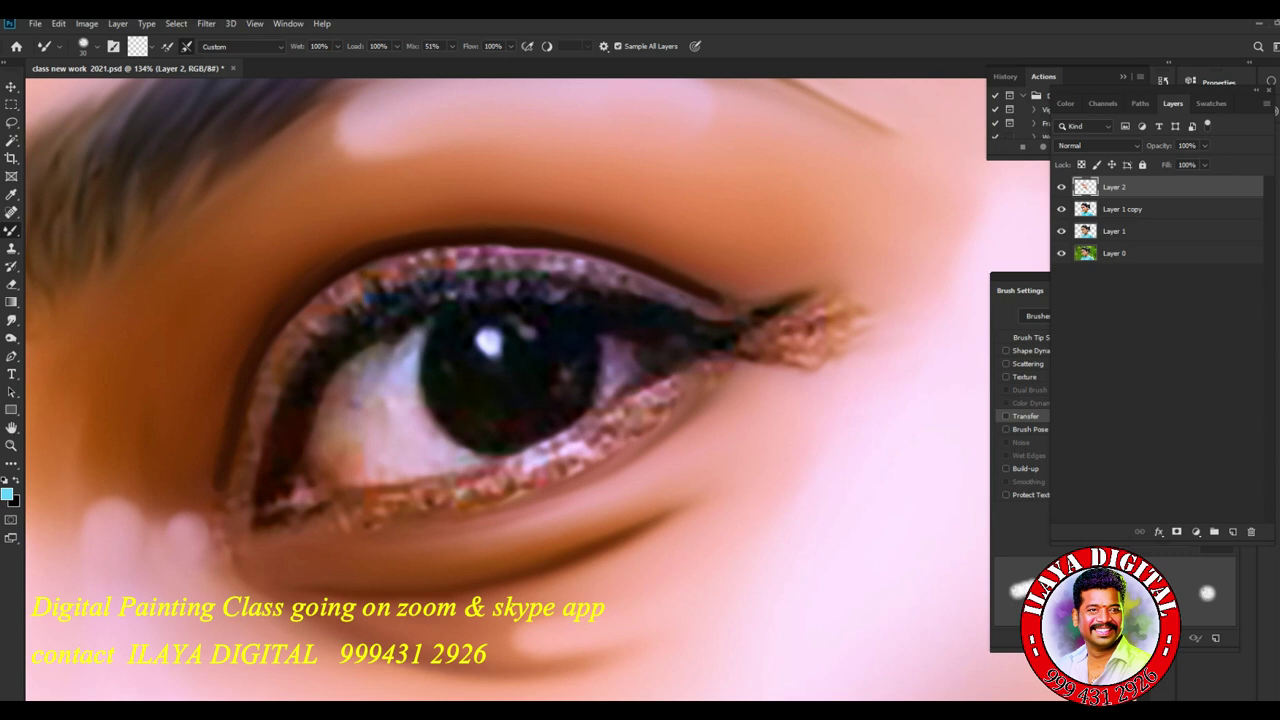
left_click_drag(374, 330, 410, 300)
mouse_move(416, 304)
left_mouse_down()
mouse_move(476, 292)
mouse_move(584, 300)
mouse_move(562, 296)
mouse_move(570, 284)
left_mouse_up()
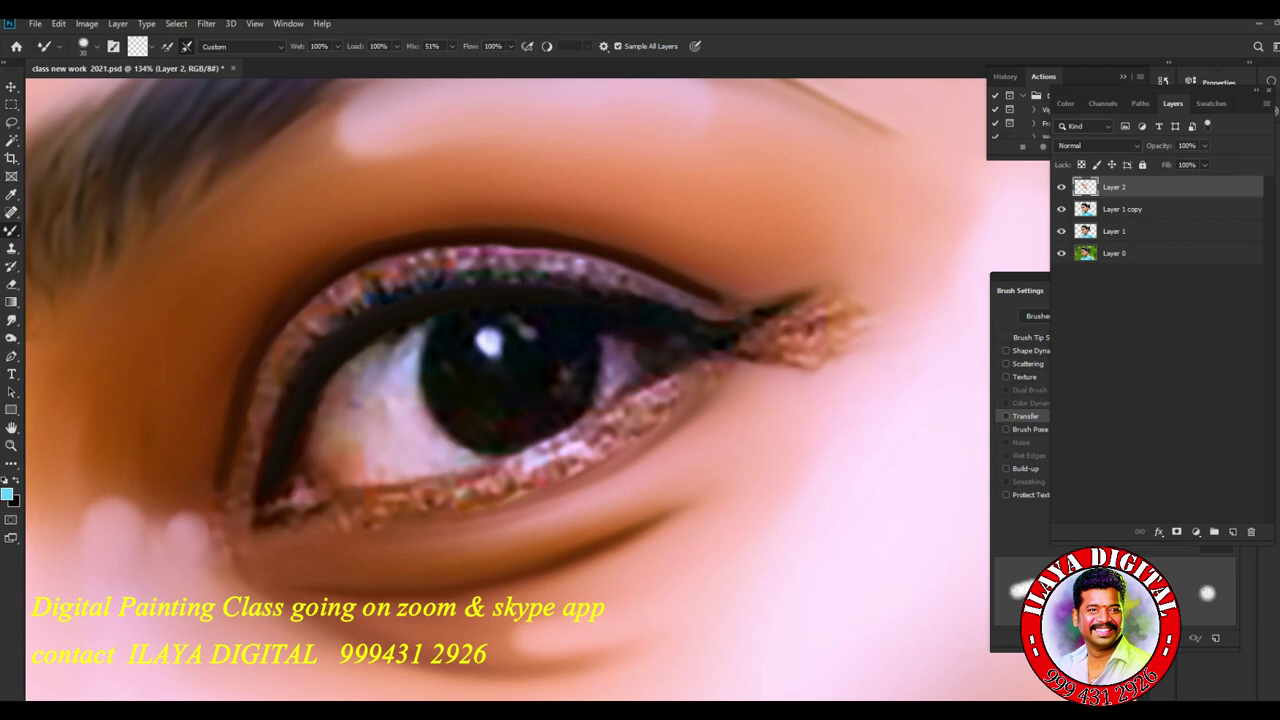
mouse_move(666, 340)
left_mouse_down()
mouse_move(758, 322)
mouse_move(818, 284)
left_mouse_up()
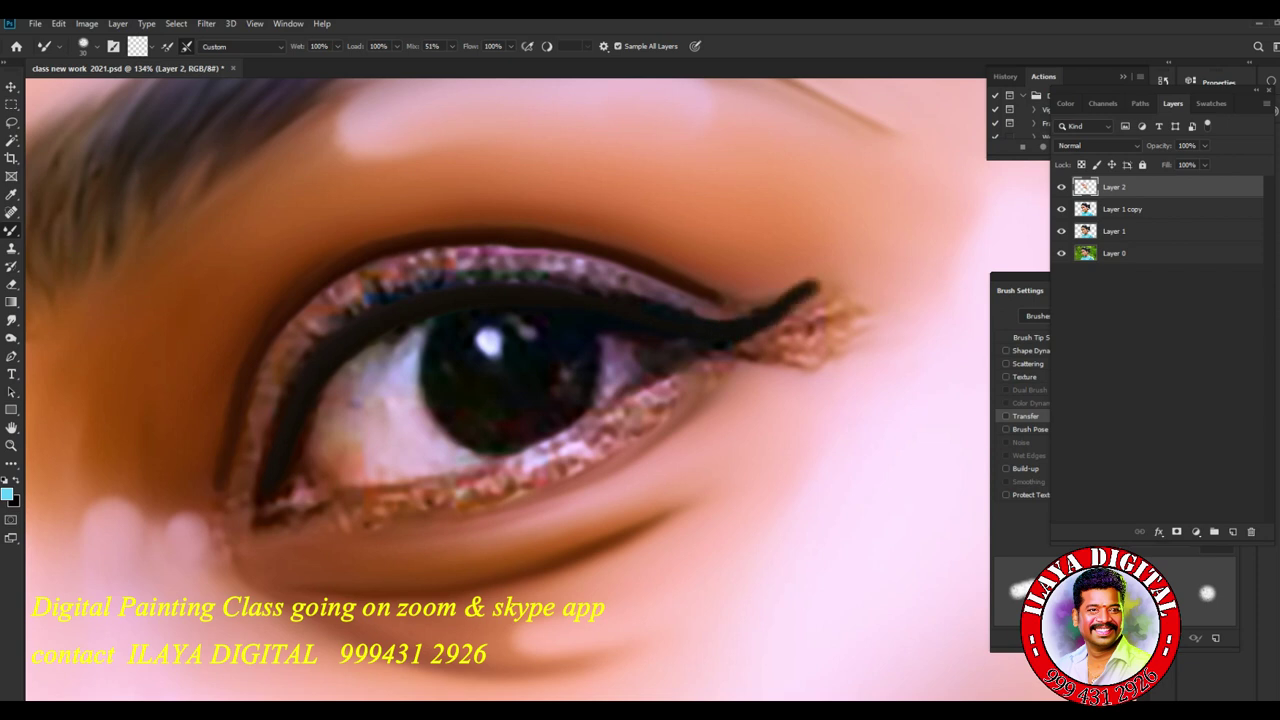
key("ctrl+z")
left_click_drag(714, 336, 796, 306)
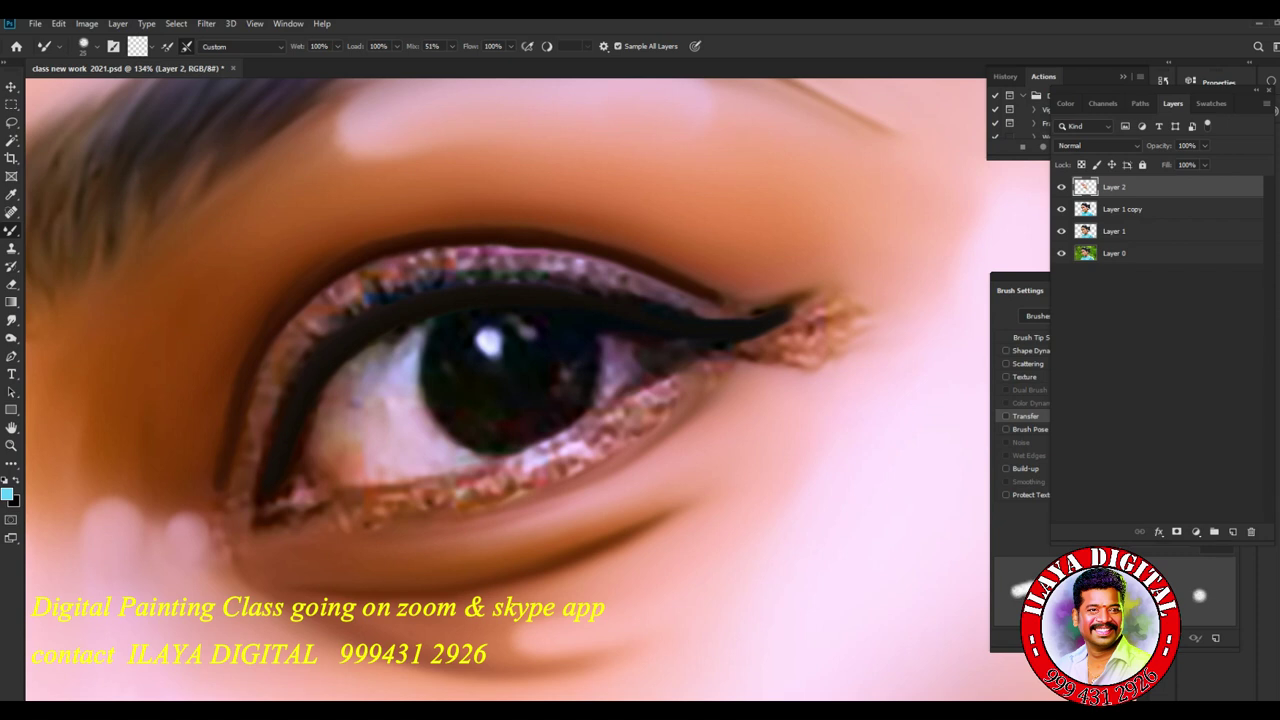
Line the lower lid right of the iris and blend the upper-lid glitter into pink.
mouse_move(258, 514)
left_mouse_down()
mouse_move(306, 502)
mouse_move(255, 503)
mouse_move(488, 474)
mouse_move(554, 452)
mouse_move(654, 374)
left_mouse_up()
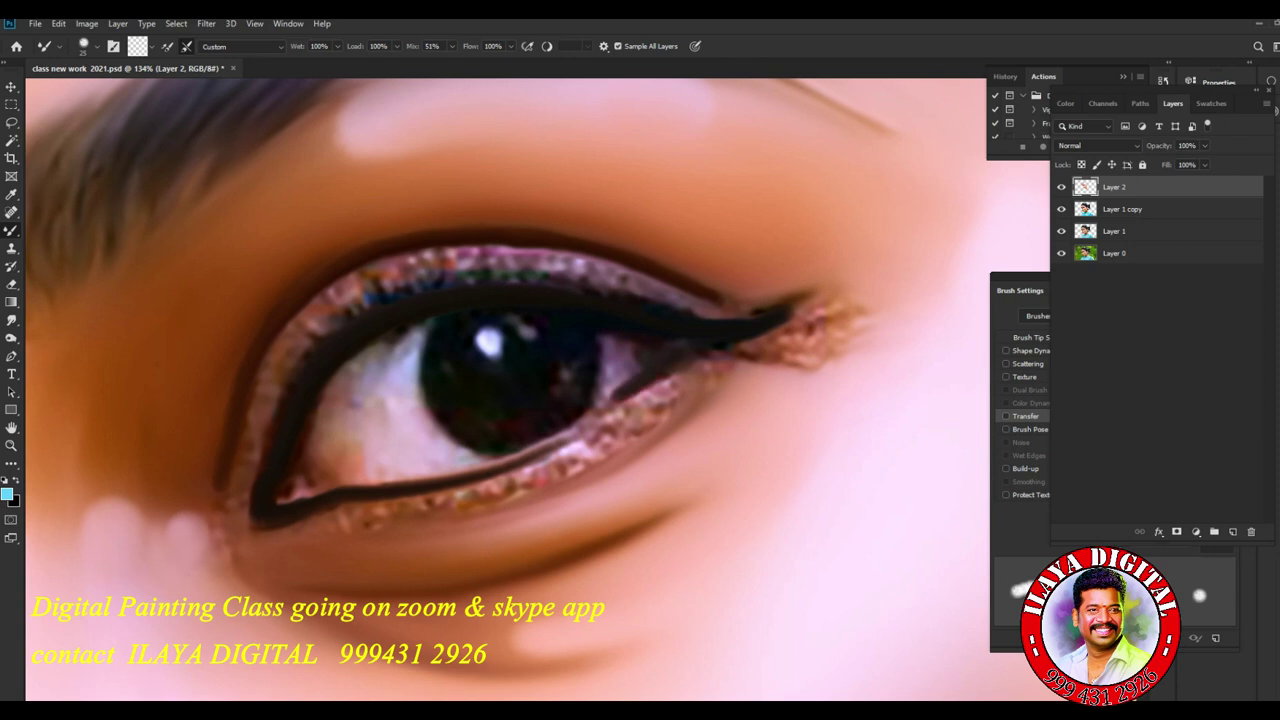
key("ctrl+z")
left_click_drag(604, 420, 662, 376)
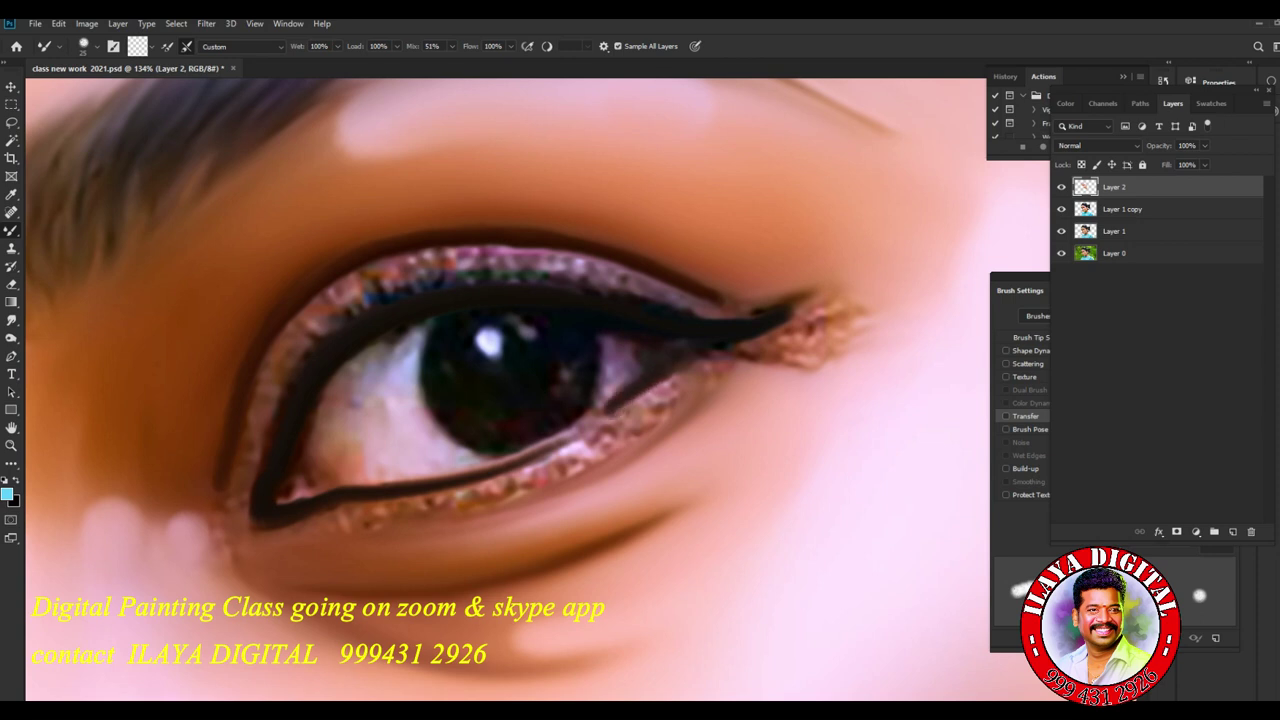
left_click_drag(600, 414, 510, 458)
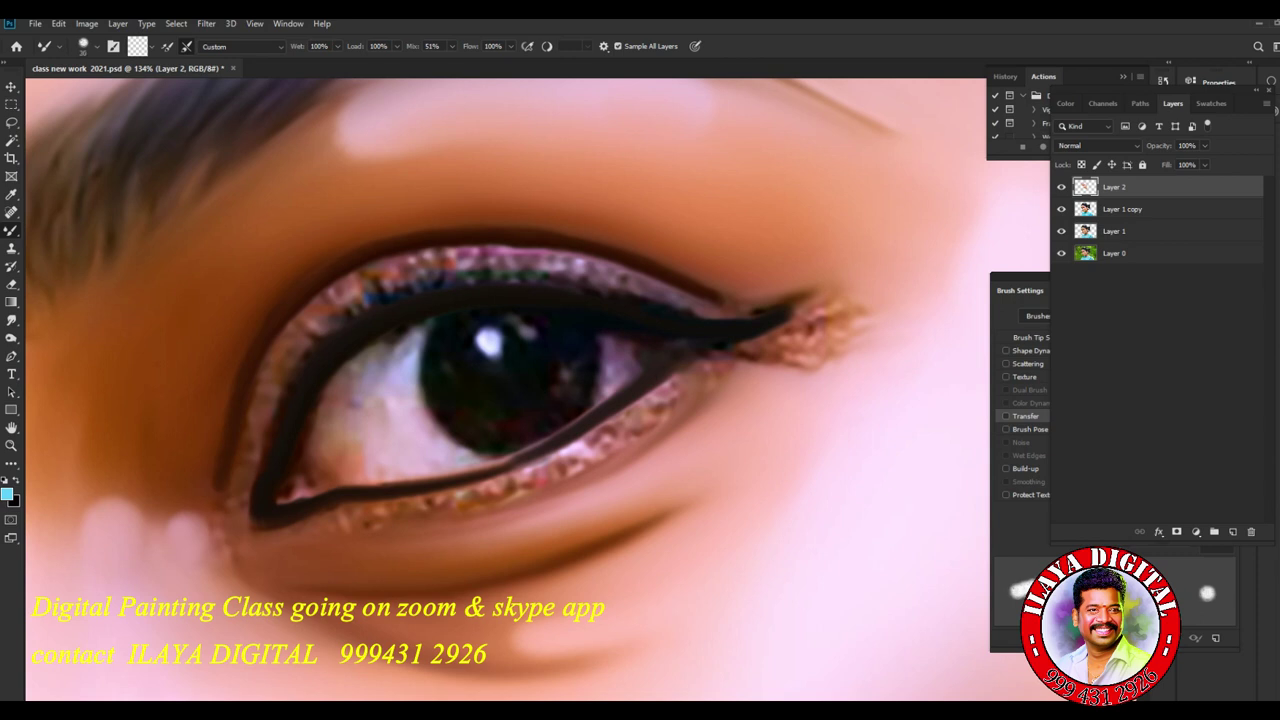
left_click_drag(438, 262, 624, 270)
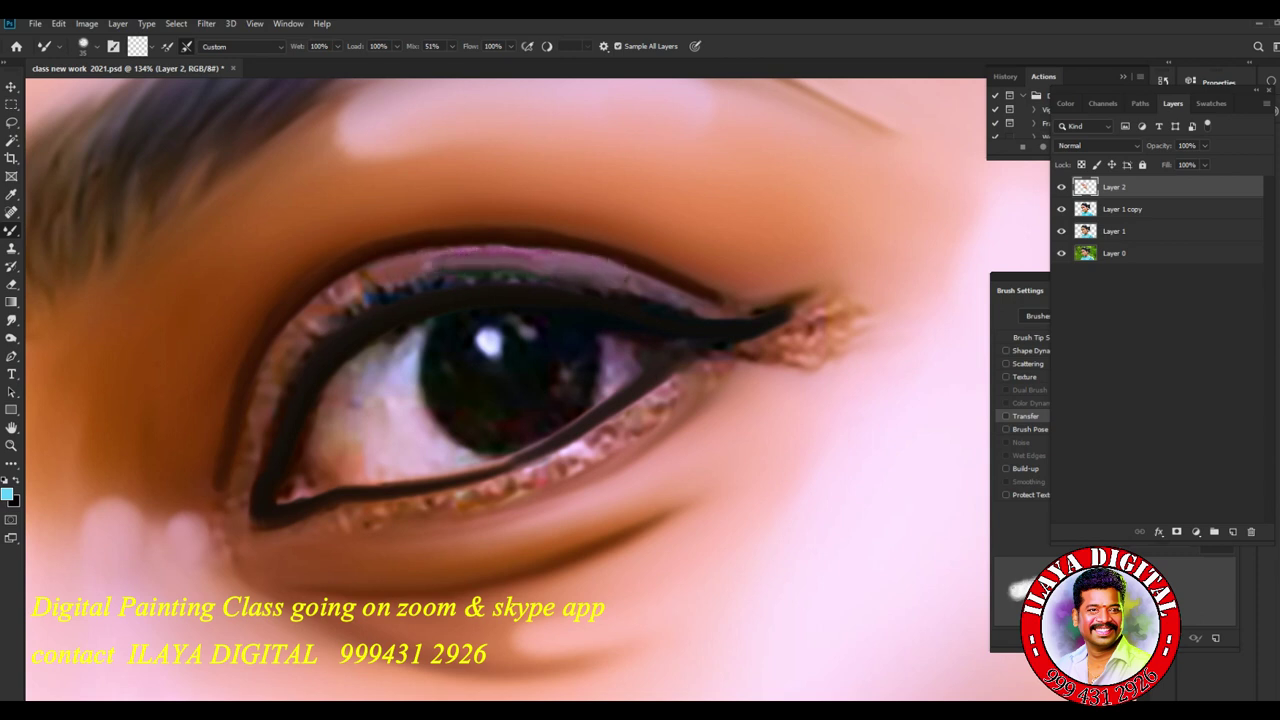
left_click(11, 320)
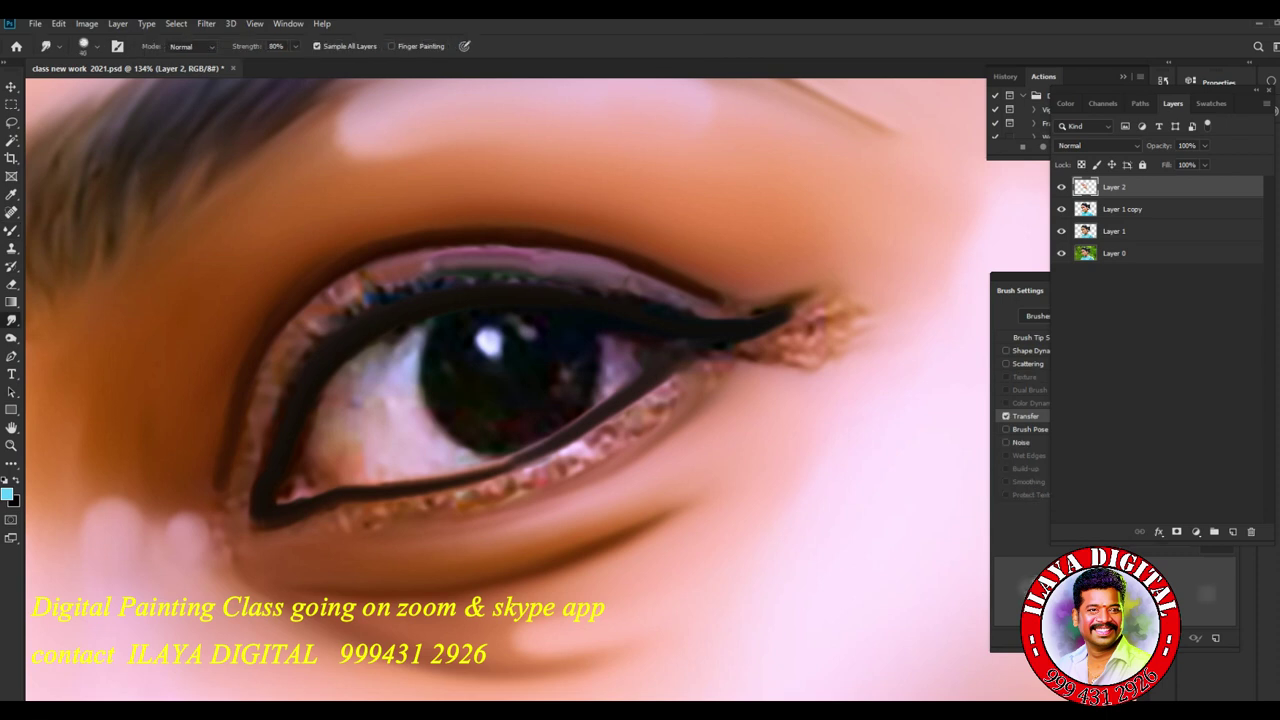
Rotate the canvas and smooth the eyeliner from the inner corner along the upper lid.
scroll(483, 465, "up", 3)
scroll(483, 465, "left", 1)
scroll(483, 465, "left", 3)
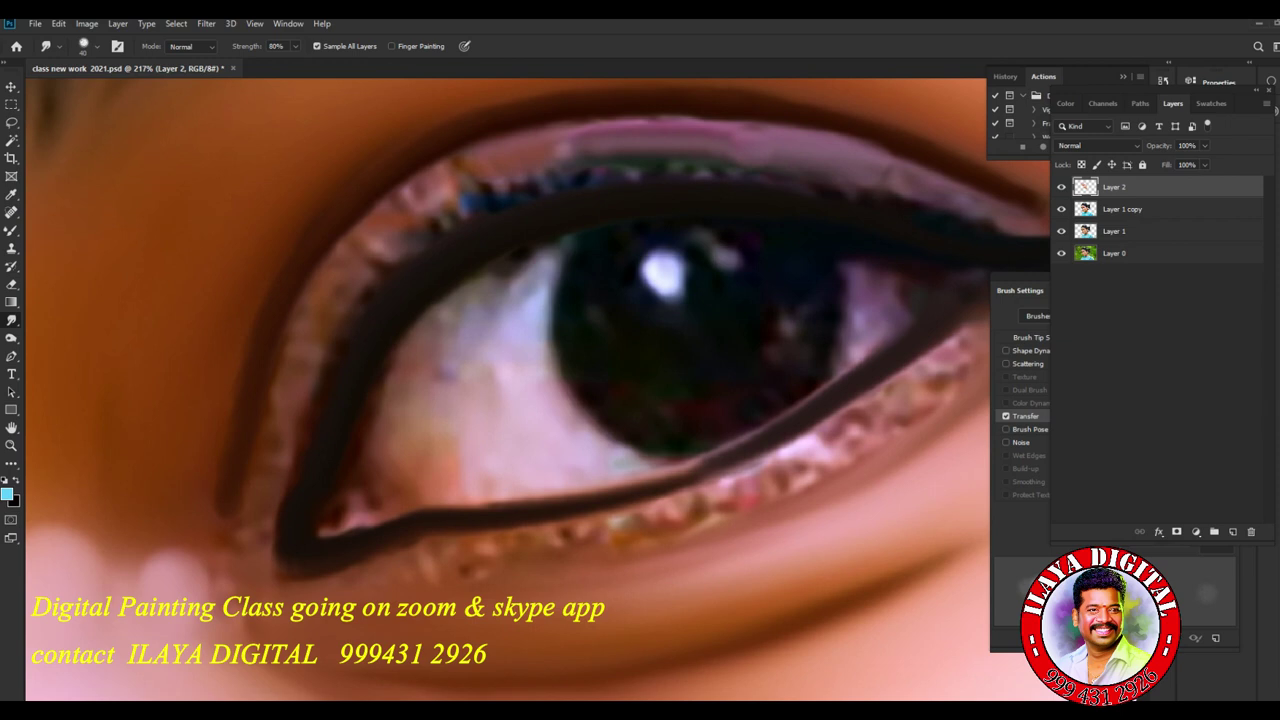
key("r")
left_click_drag(586, 380, 600, 410)
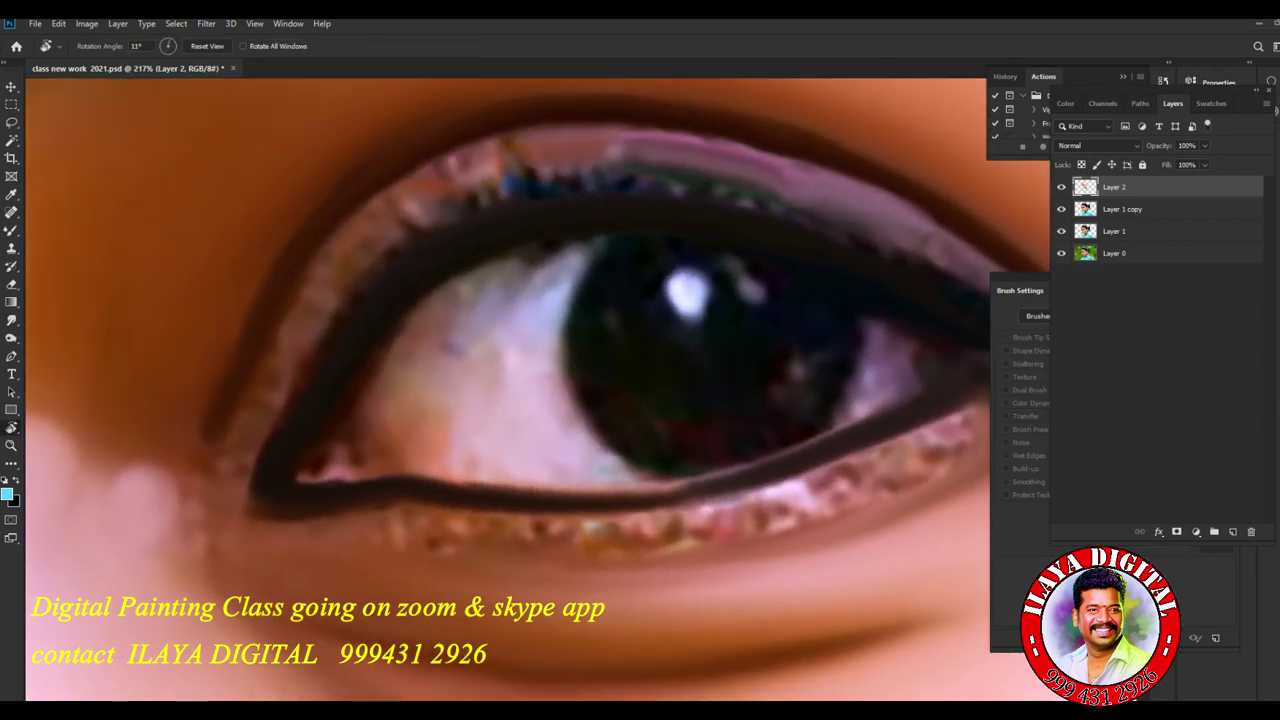
left_click_drag(160, 485, 140, 465)
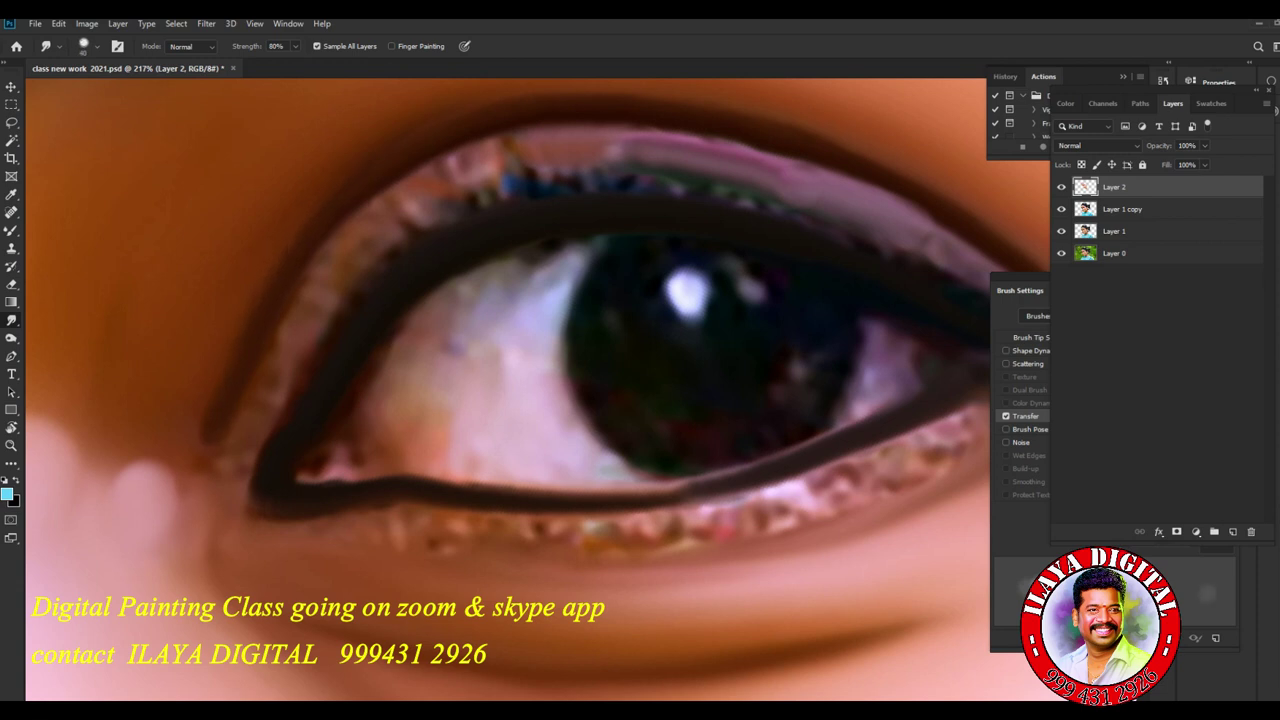
mouse_move(250, 443)
left_mouse_down()
mouse_move(278, 400)
mouse_move(283, 348)
mouse_move(320, 296)
left_mouse_up()
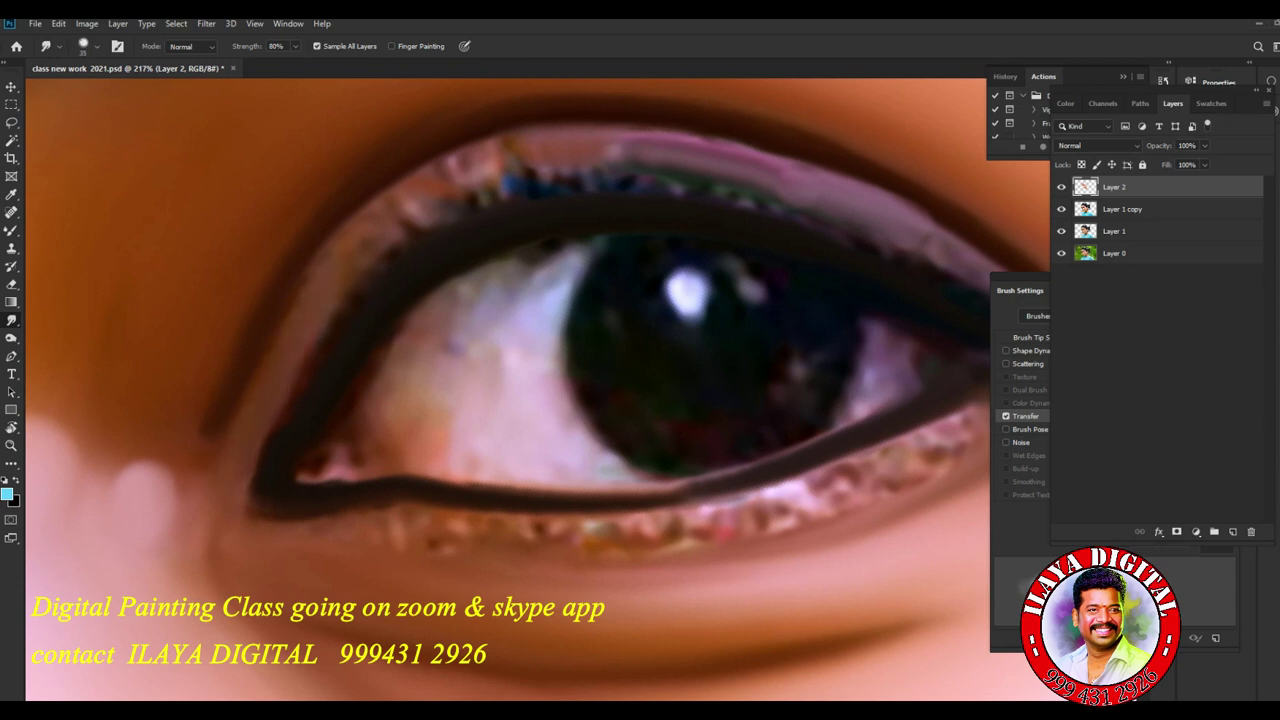
left_click_drag(386, 240, 430, 198)
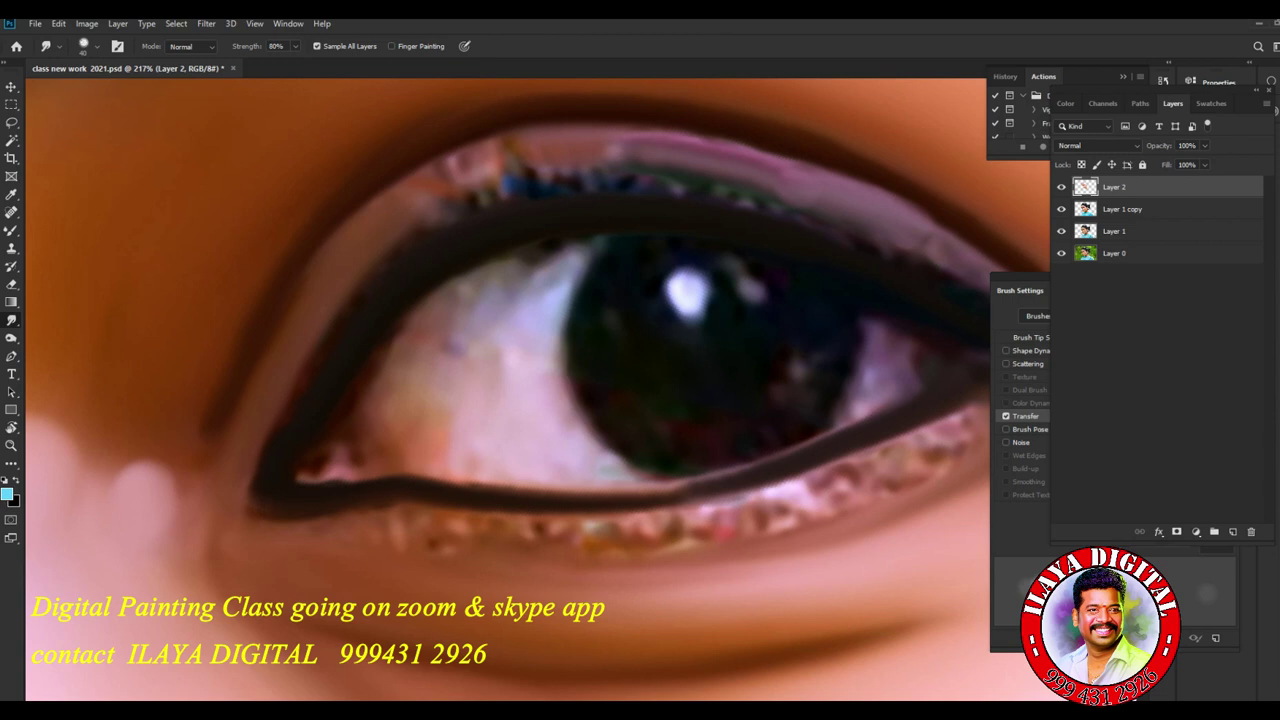
mouse_move(480, 196)
left_mouse_down()
mouse_move(522, 174)
mouse_move(530, 156)
mouse_move(516, 142)
left_mouse_up()
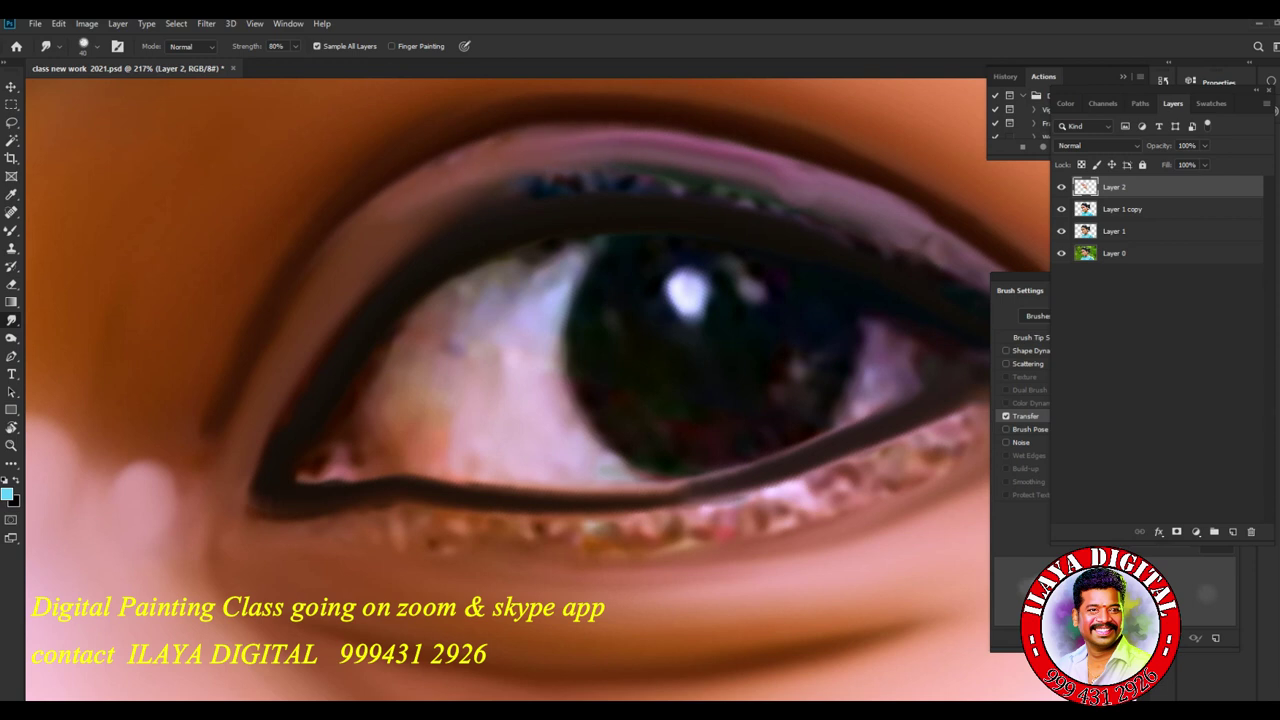
Blend the upper lash line, pink lid crease, and lower inner-corner eyeliner.
mouse_move(584, 180)
left_mouse_down()
mouse_move(628, 164)
mouse_move(694, 188)
left_mouse_up()
mouse_move(550, 134)
left_mouse_down()
mouse_move(614, 128)
mouse_move(750, 148)
mouse_move(860, 184)
left_mouse_up()
left_click_drag(630, 134, 768, 152)
left_click_drag(534, 193, 780, 196)
left_click_drag(676, 180, 730, 176)
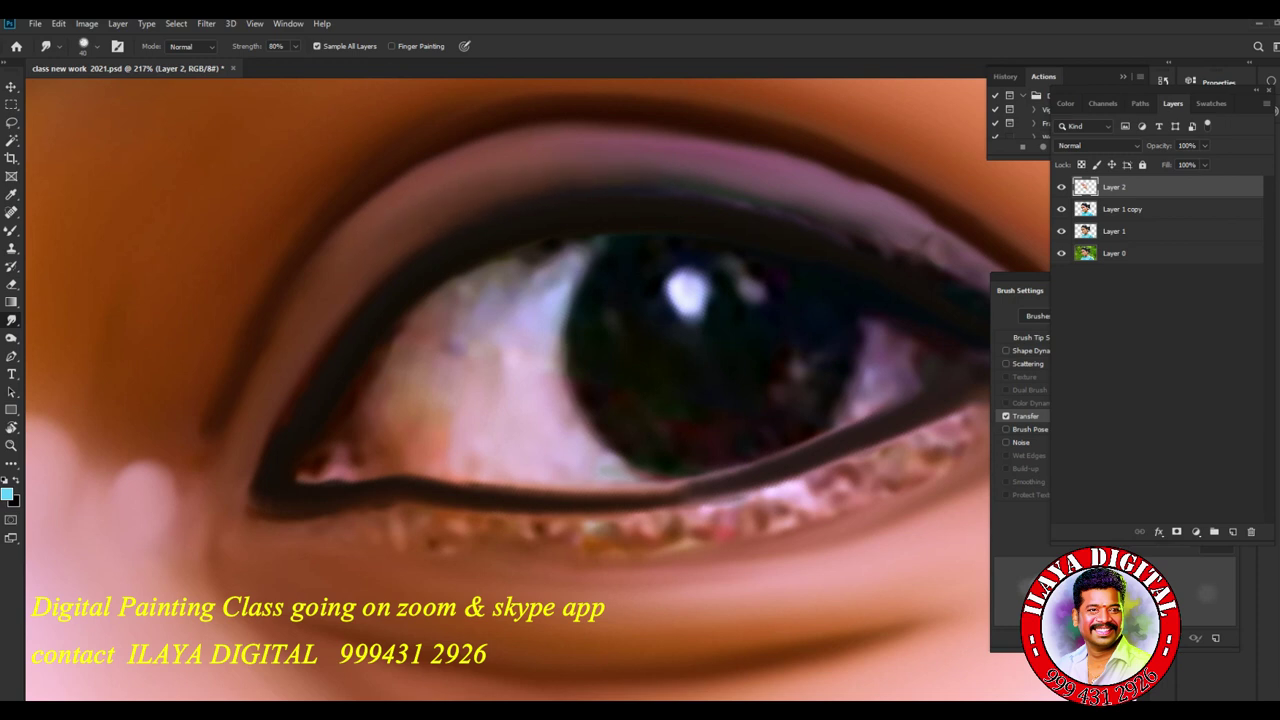
left_click_drag(218, 462, 258, 408)
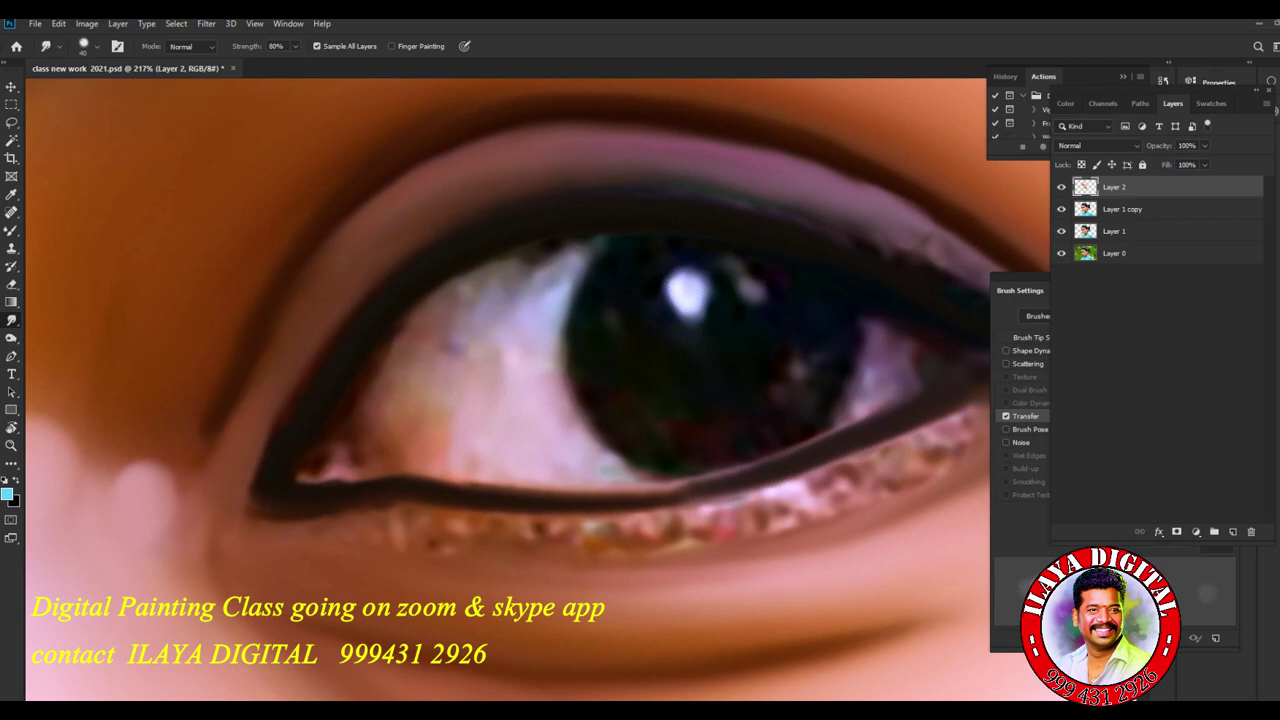
left_click_drag(201, 560, 199, 522)
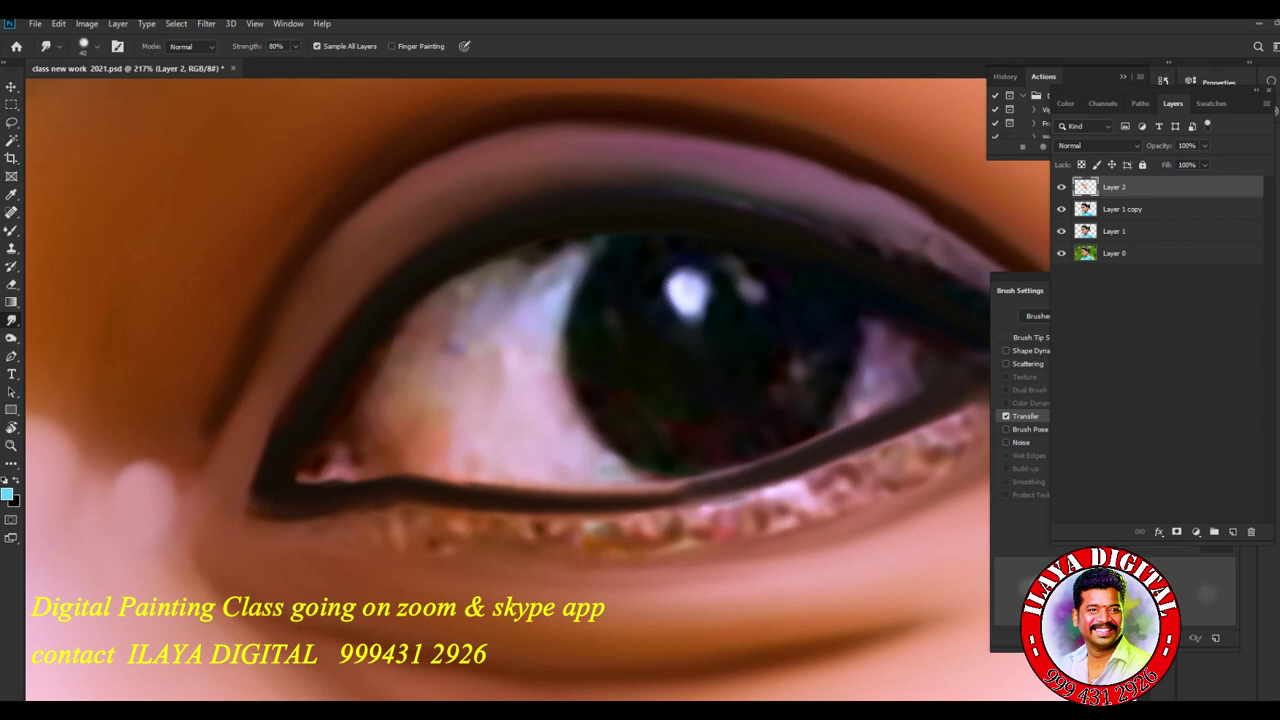
left_click_drag(256, 516, 278, 528)
Smooth and extend the upper eyeliner's outer tail and refine the lid crease.
left_click_drag(687, 290, 323, 375)
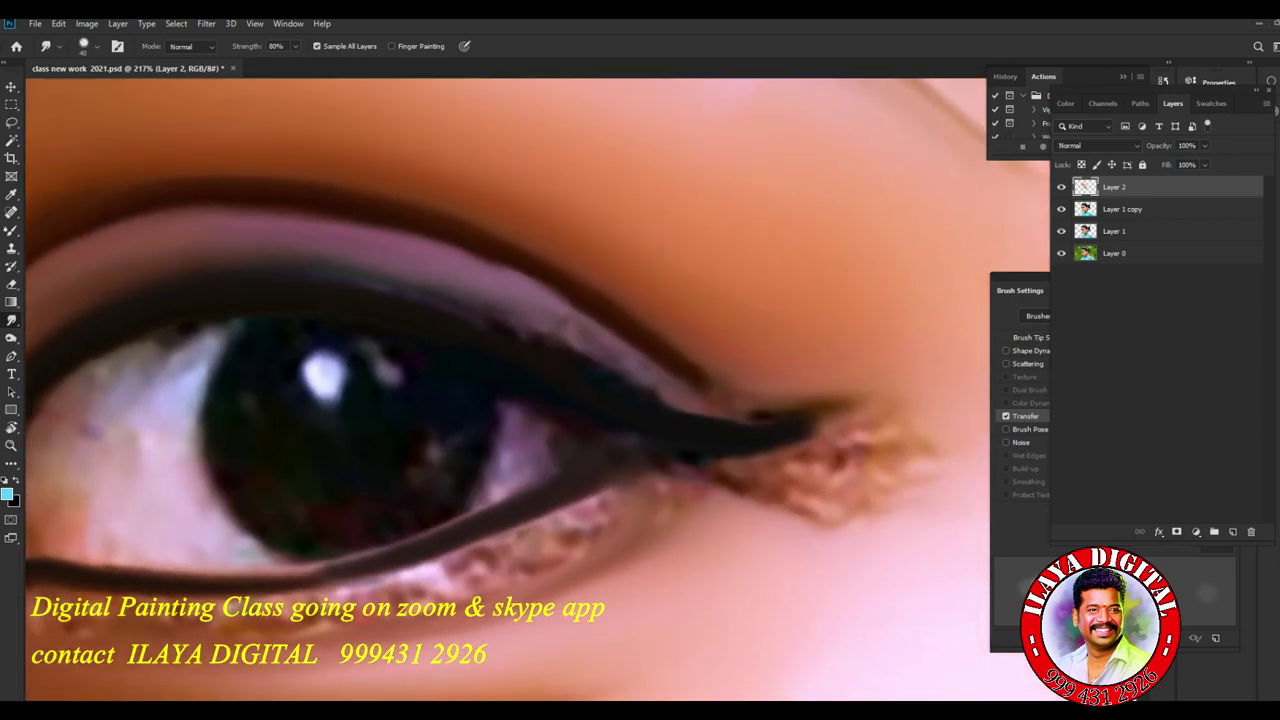
left_click_drag(484, 262, 570, 306)
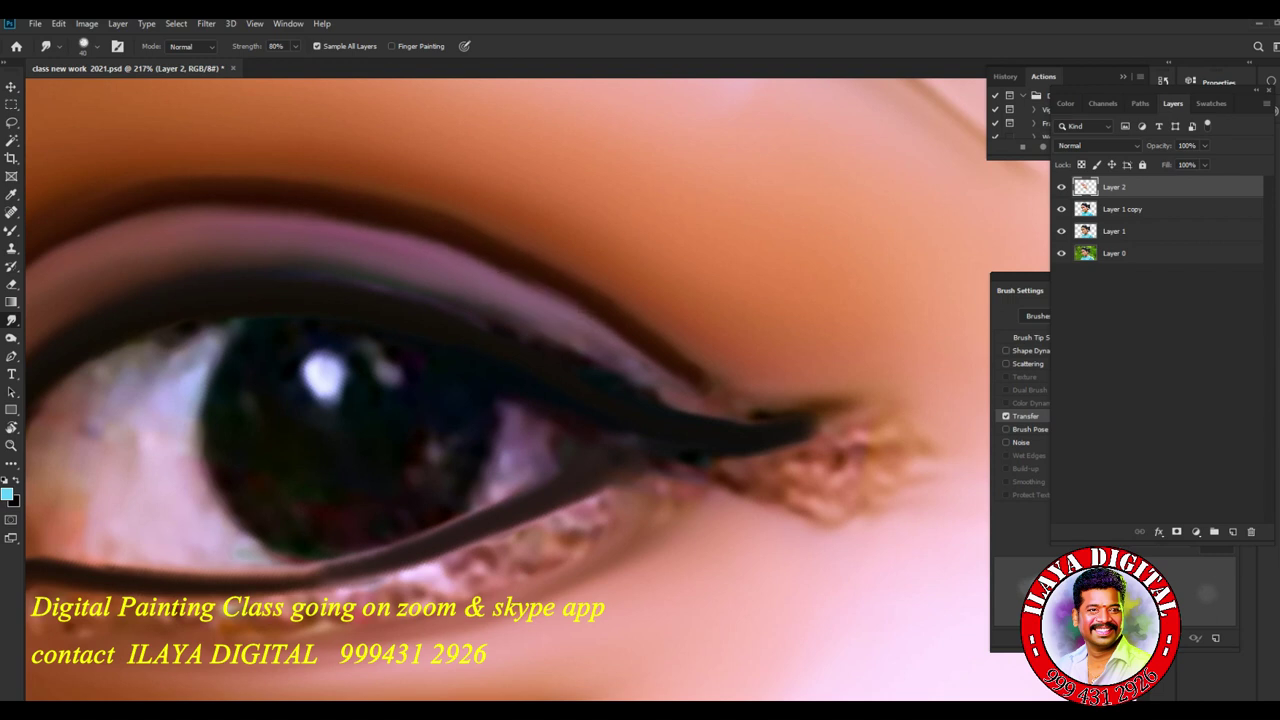
left_click_drag(668, 382, 750, 414)
mouse_move(645, 360)
left_mouse_down()
mouse_move(750, 398)
mouse_move(860, 414)
left_mouse_up()
left_click_drag(710, 386, 856, 420)
mouse_move(558, 306)
left_mouse_down()
mouse_move(636, 388)
mouse_move(724, 414)
left_mouse_up()
left_click_drag(484, 306, 512, 314)
left_click_drag(458, 258, 488, 270)
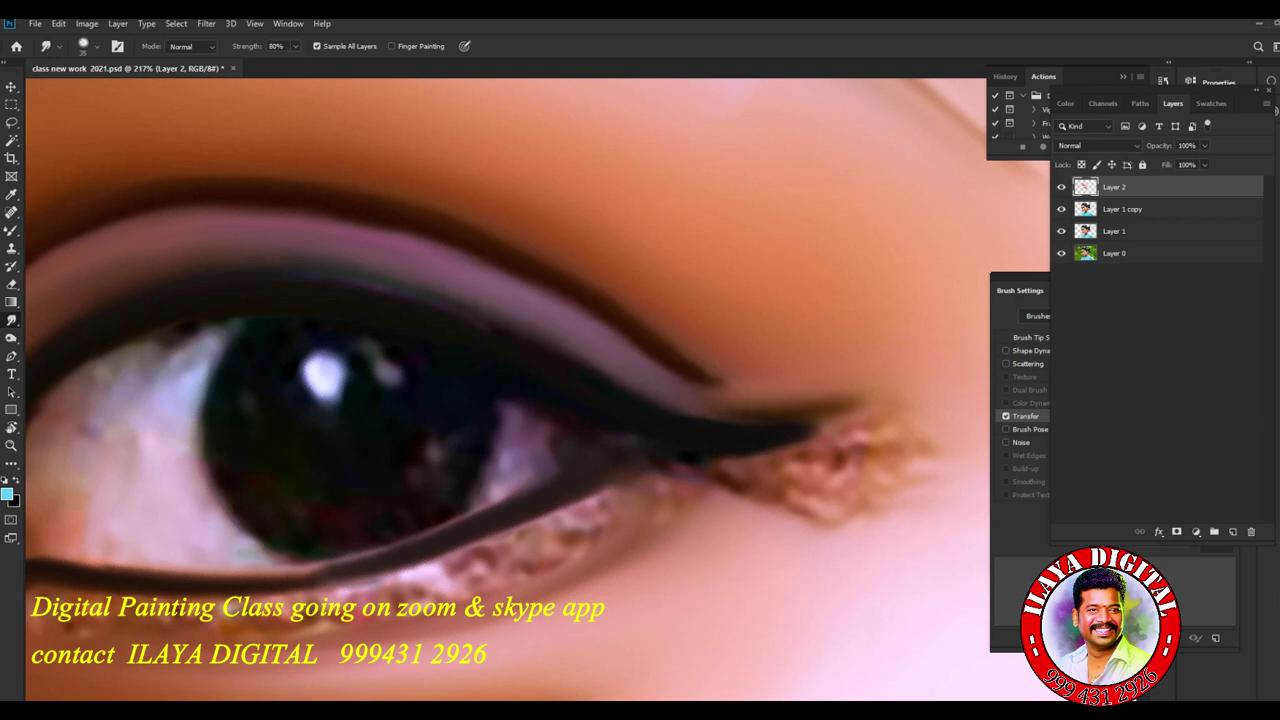
left_click_drag(346, 222, 392, 234)
mouse_move(830, 395)
left_mouse_down()
mouse_move(720, 386)
mouse_move(840, 398)
left_mouse_up()
mouse_move(750, 398)
left_mouse_down()
mouse_move(850, 404)
mouse_move(726, 388)
mouse_move(824, 436)
mouse_move(720, 382)
left_mouse_up()
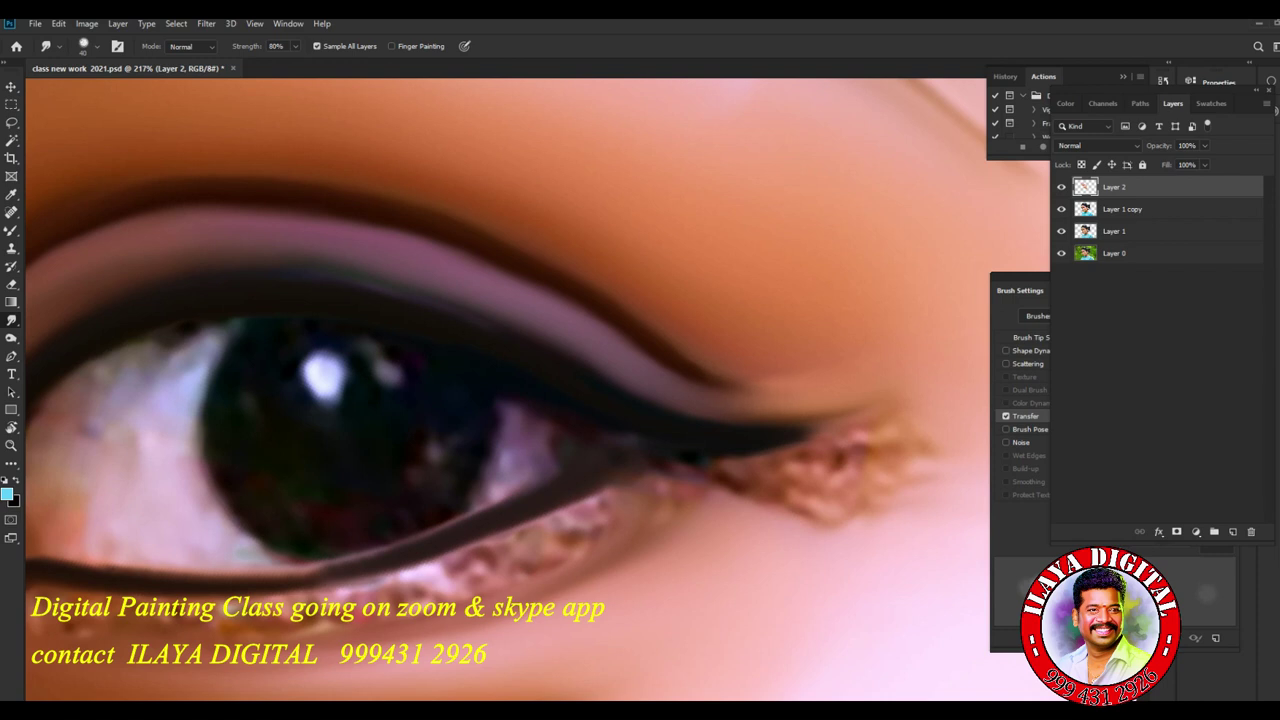
Smooth the speckled outer-corner lashes and skin, and pull the eyeliner wing into a sharp point.
mouse_move(900, 440)
left_mouse_down()
mouse_move(868, 436)
mouse_move(834, 470)
left_mouse_up()
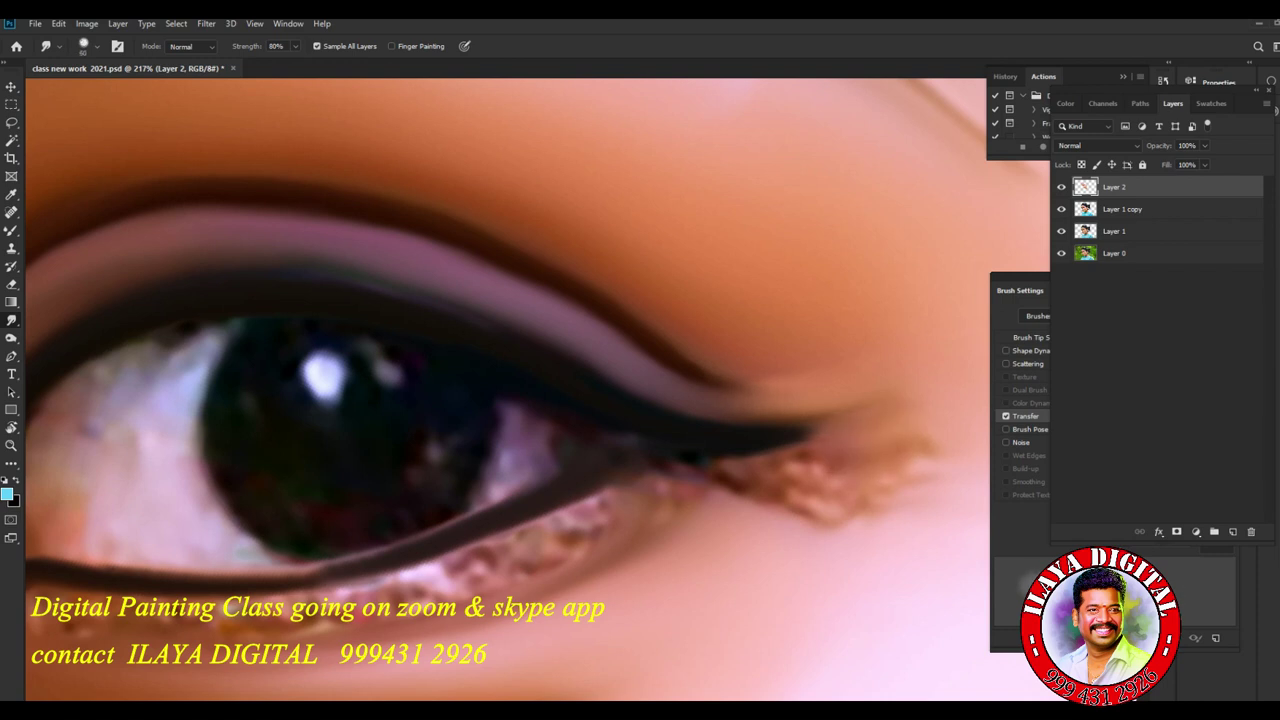
left_click_drag(930, 468, 882, 458)
mouse_move(820, 510)
left_mouse_down()
mouse_move(772, 478)
mouse_move(722, 482)
left_mouse_up()
left_click_drag(842, 464, 712, 486)
left_click_drag(776, 530, 700, 490)
left_click_drag(906, 532, 818, 520)
left_click_drag(938, 462, 764, 542)
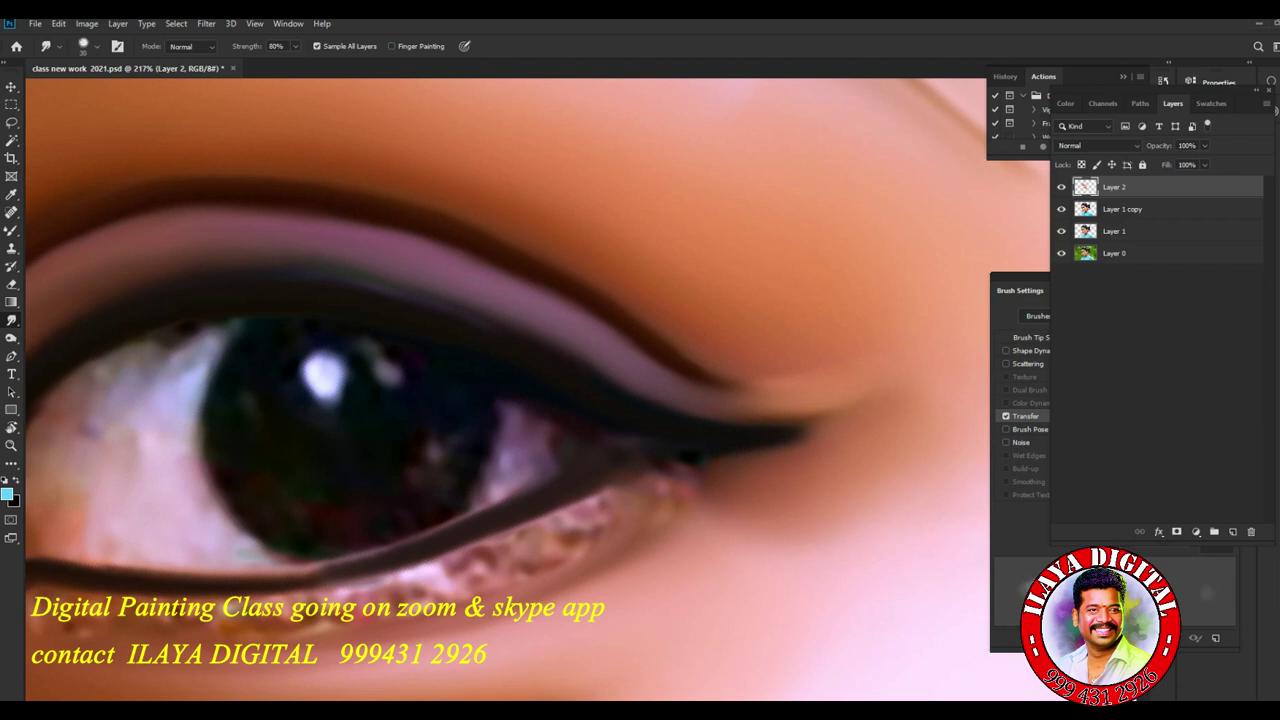
mouse_move(768, 428)
left_mouse_down()
mouse_move(838, 404)
mouse_move(850, 382)
left_mouse_up()
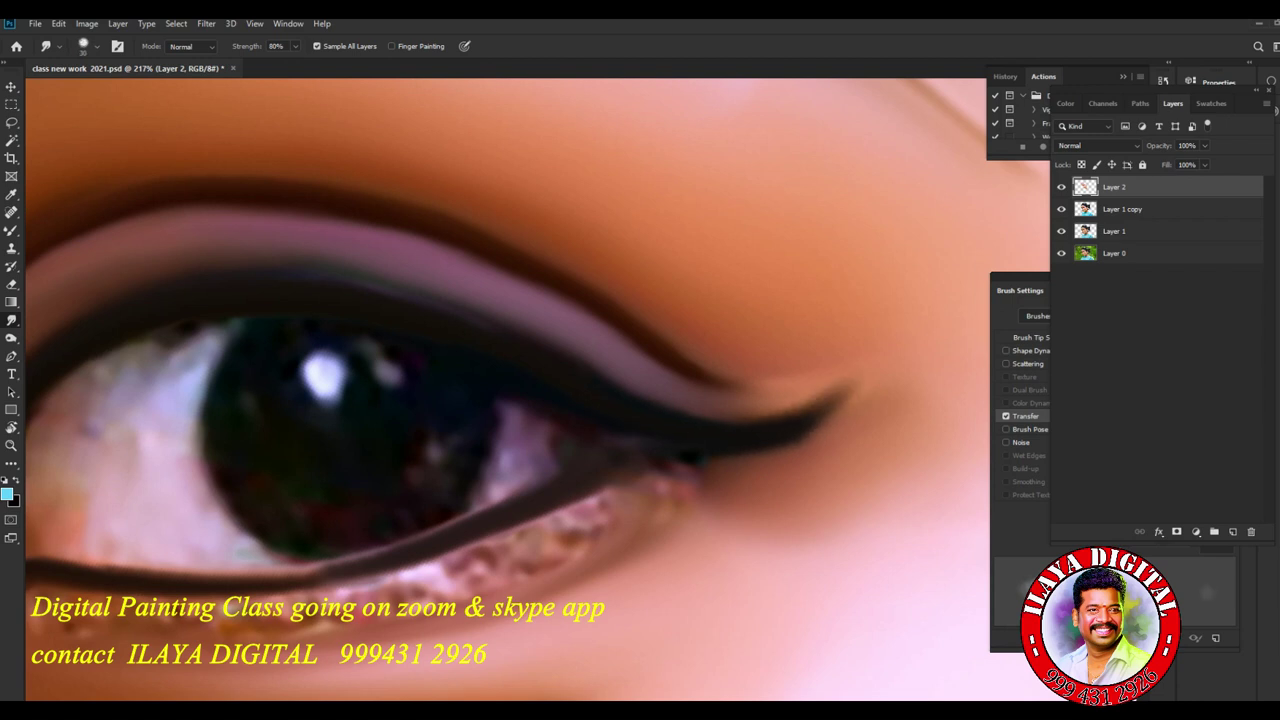
left_click_drag(805, 437, 855, 389)
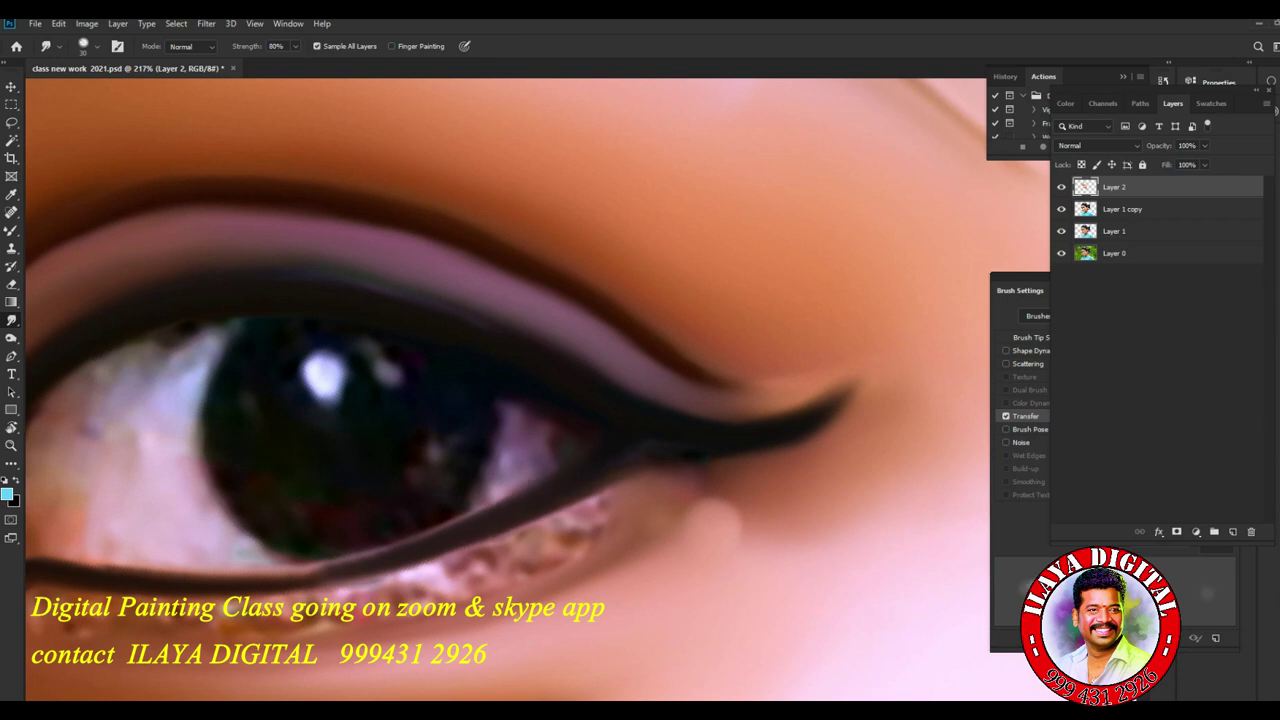
mouse_move(832, 415)
left_mouse_down()
mouse_move(858, 384)
mouse_move(856, 398)
left_mouse_up()
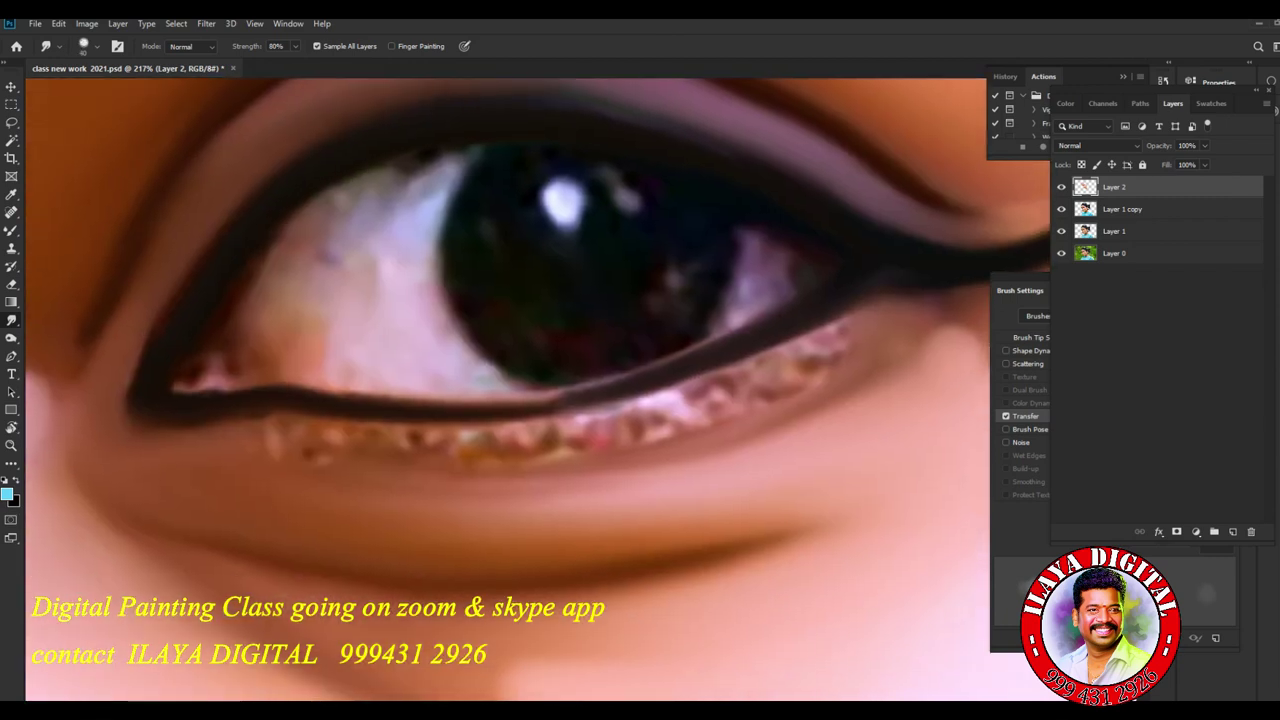
Smear the spotted lower lid near the outer corner and along the pink streak.
mouse_move(668, 414)
left_mouse_down()
mouse_move(626, 436)
mouse_move(606, 424)
mouse_move(488, 444)
left_mouse_up()
left_click_drag(760, 385, 680, 410)
left_click_drag(800, 366, 690, 405)
left_click_drag(830, 345, 710, 395)
mouse_move(590, 420)
left_mouse_down()
mouse_move(475, 440)
mouse_move(178, 426)
left_mouse_up()
left_click_drag(300, 414, 480, 433)
mouse_move(404, 440)
left_mouse_down()
mouse_move(530, 436)
mouse_move(392, 427)
left_mouse_up()
left_click_drag(278, 446, 250, 456)
Blend the pink lower-lid streak and bright marks into an even skin tone.
left_click_drag(566, 458, 412, 432)
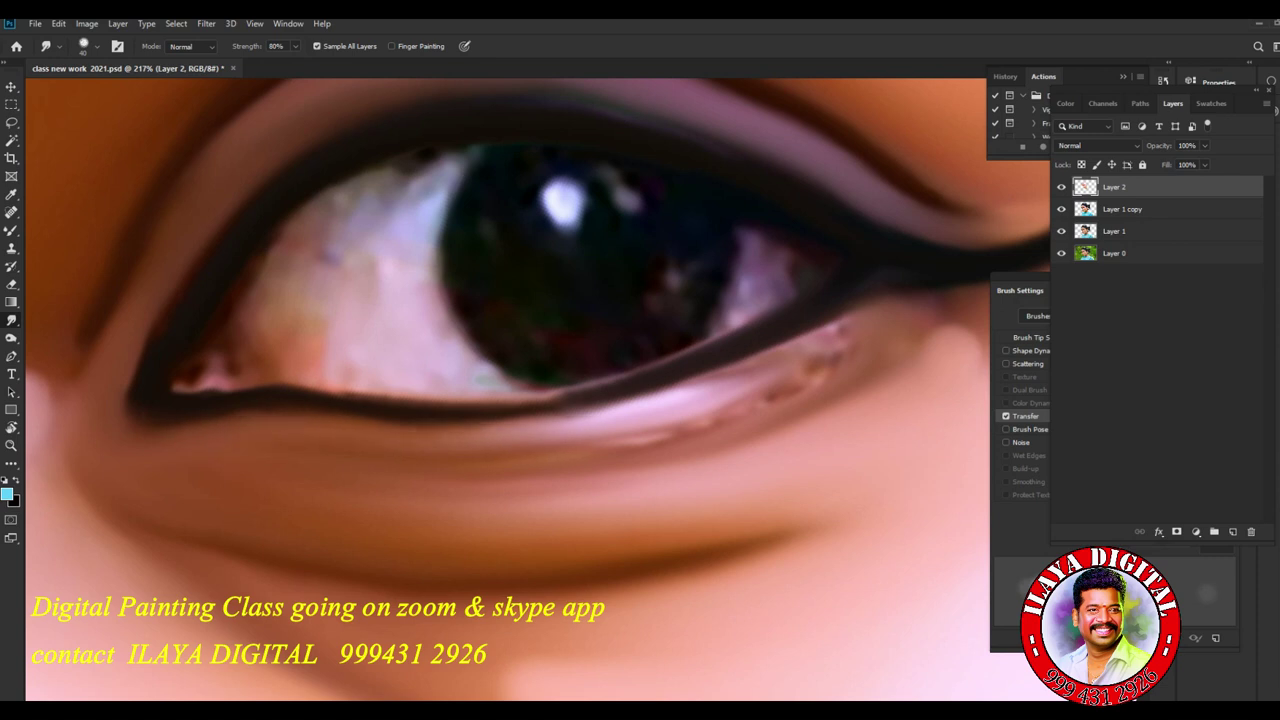
left_click_drag(630, 446, 400, 440)
left_click_drag(624, 446, 532, 446)
left_click_drag(654, 430, 550, 445)
left_click_drag(692, 418, 548, 440)
left_click_drag(778, 380, 700, 408)
mouse_move(812, 366)
left_mouse_down()
mouse_move(710, 384)
mouse_move(742, 392)
left_mouse_up()
left_click_drag(890, 314, 742, 372)
left_click_drag(906, 292, 868, 304)
left_click_drag(800, 340, 756, 356)
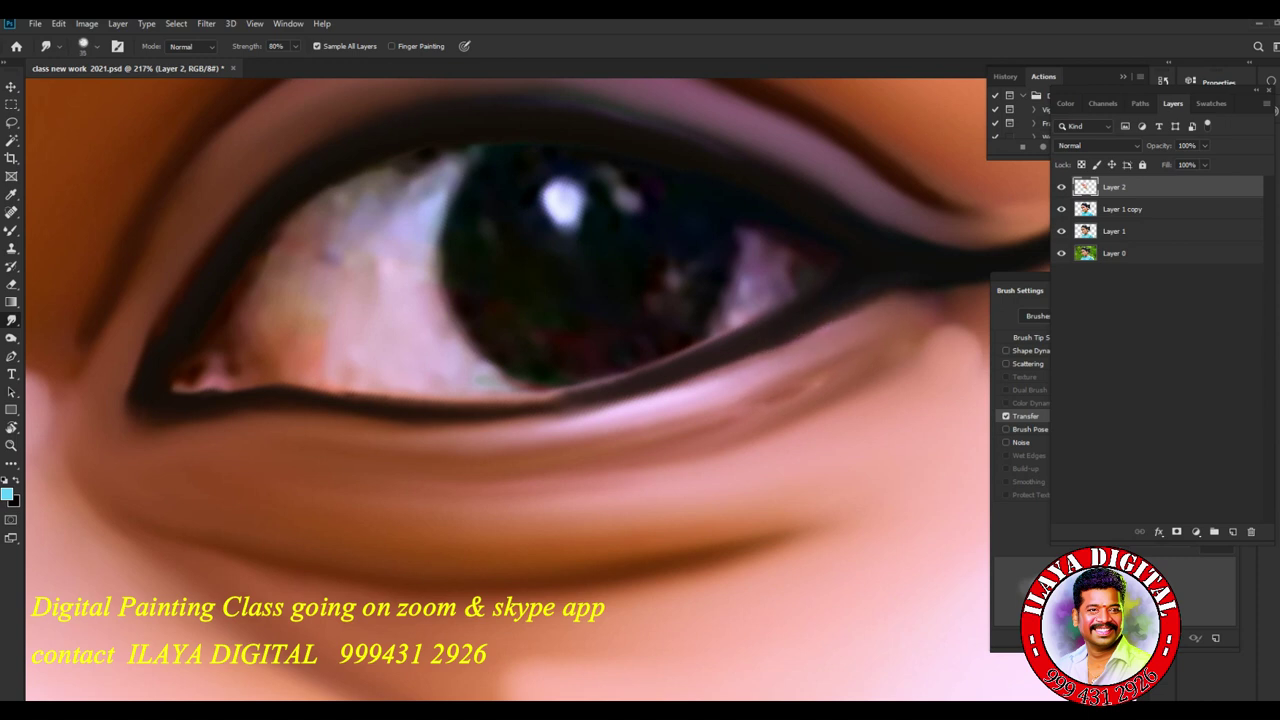
Smooth the skin just below the eye from the outer corner inward.
left_click_drag(822, 380, 708, 414)
left_click_drag(756, 378, 590, 440)
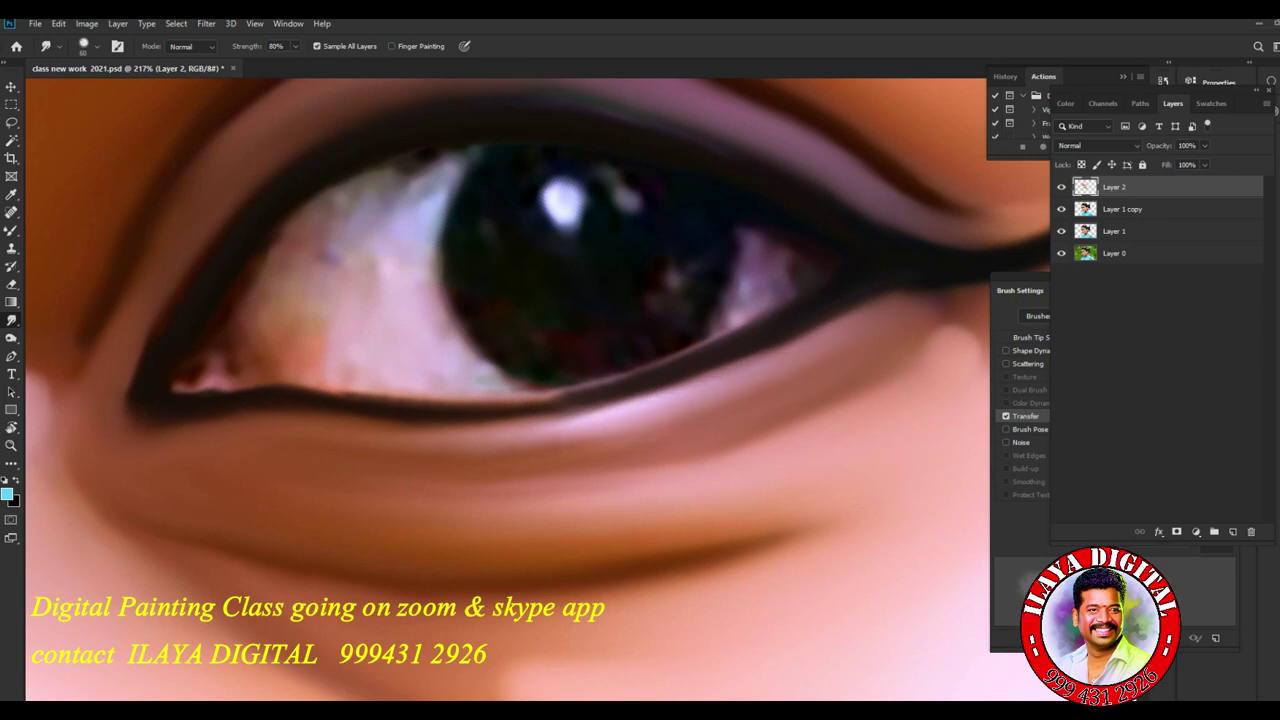
left_click_drag(692, 392, 516, 456)
left_click_drag(645, 432, 510, 452)
left_click_drag(592, 438, 378, 455)
left_click_drag(480, 442, 300, 446)
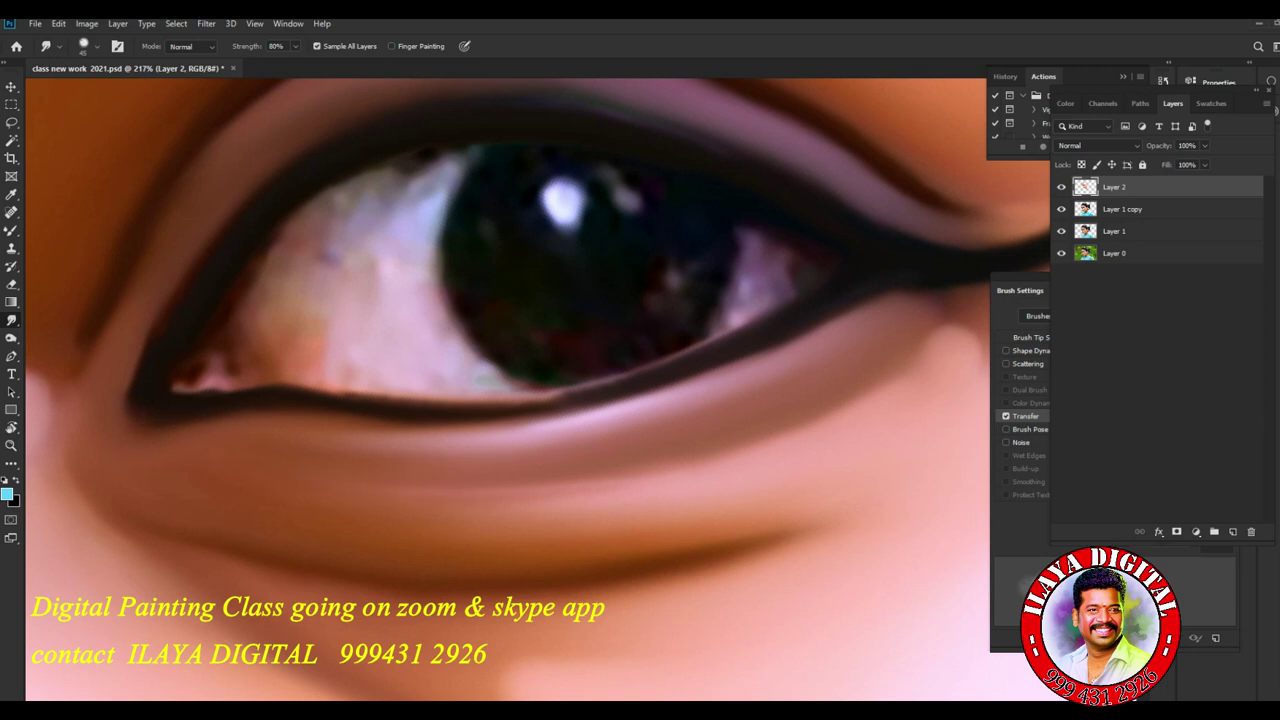
Rework the lower-lid crease, undoing a dark stroke and brightening a short strip.
left_click_drag(458, 491, 645, 490)
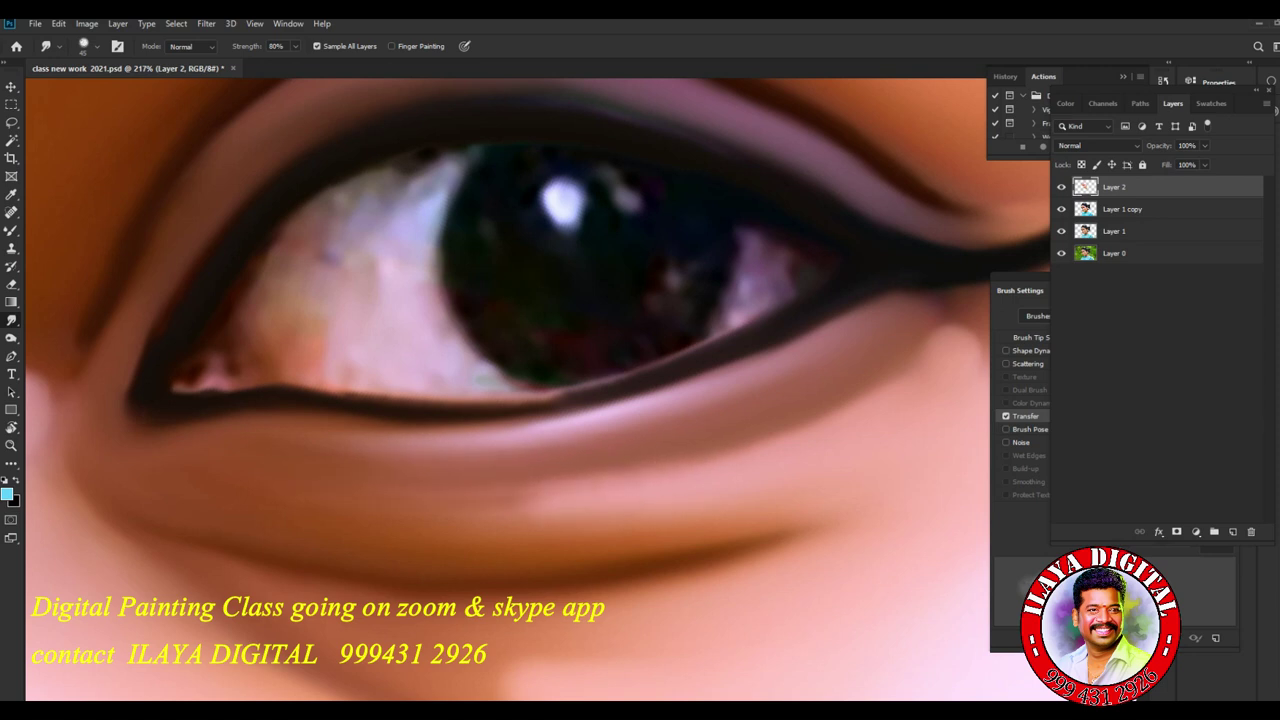
key("ctrl+z")
left_click(636, 511)
left_click_drag(658, 520, 684, 520)
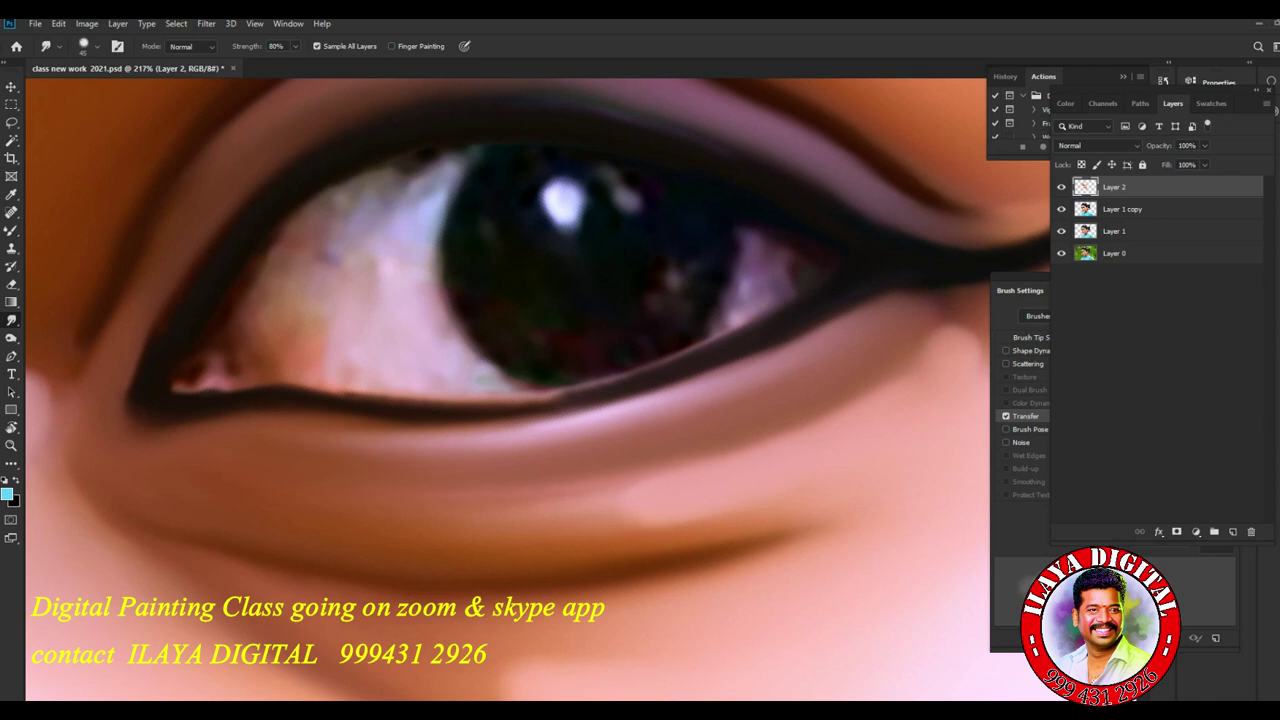
scroll(538, 390, "down", 3)
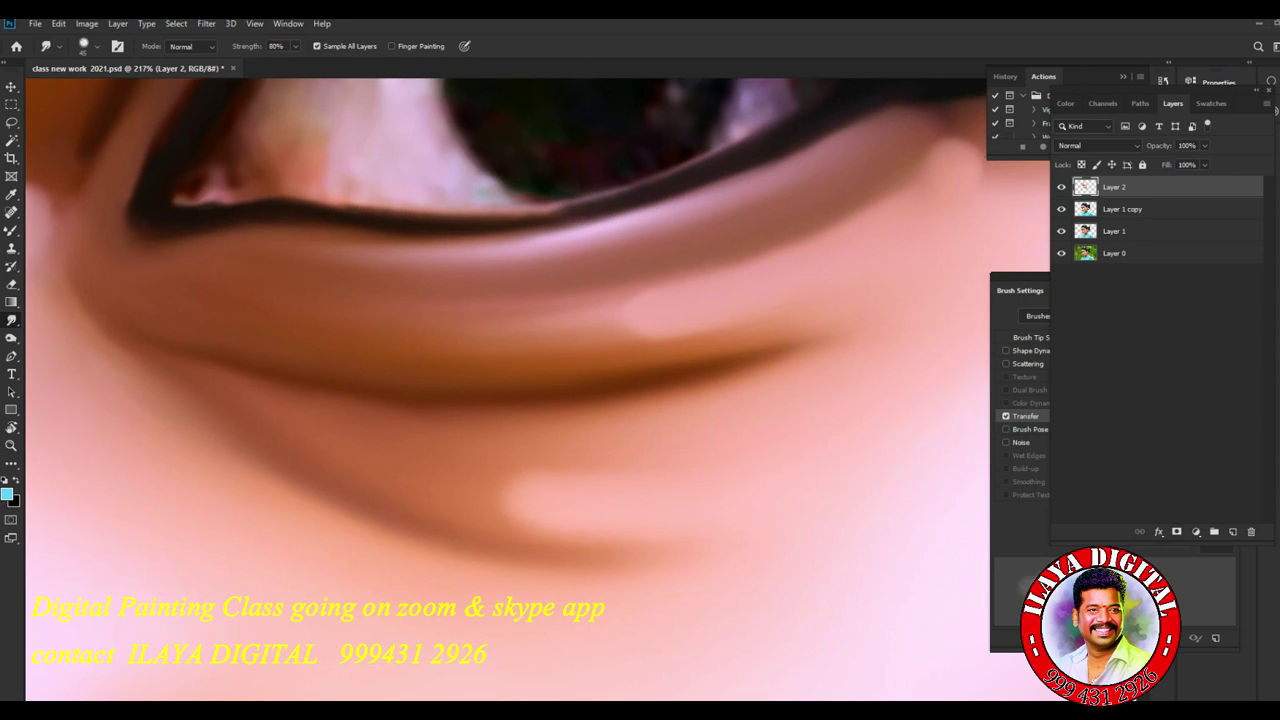
scroll(538, 390, "down", 5)
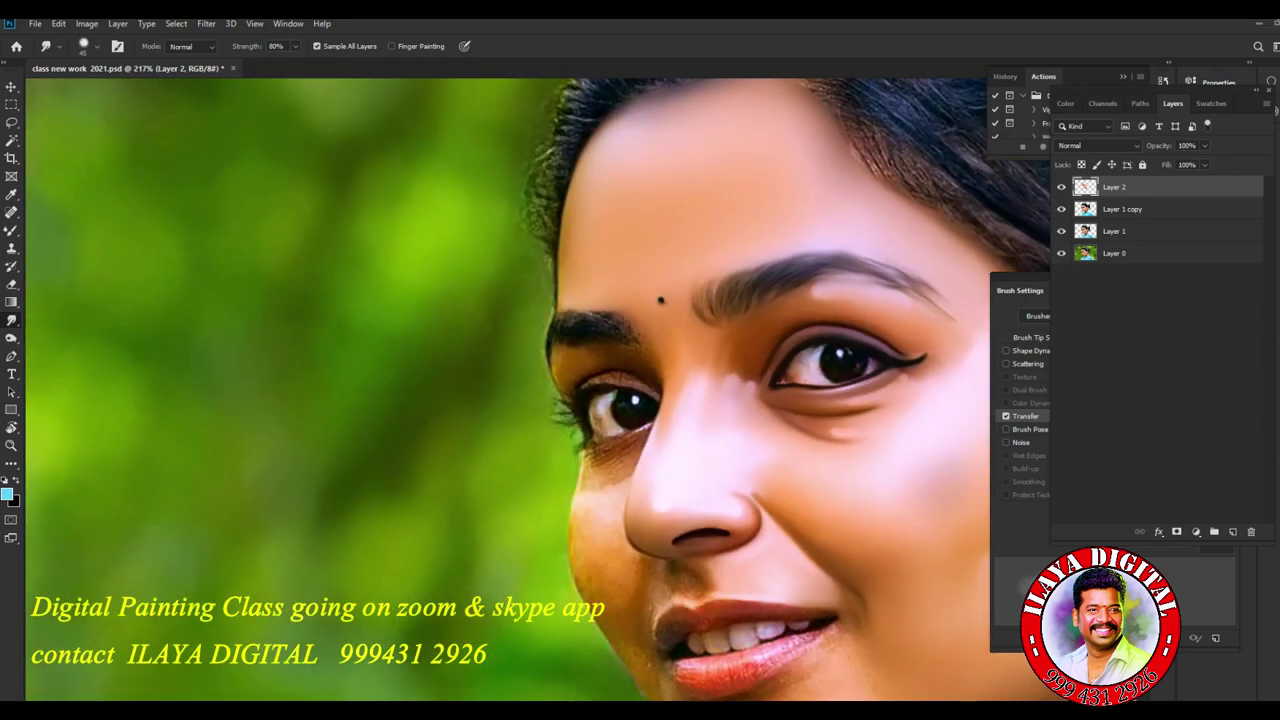
scroll(538, 390, "up", 2)
scroll(538, 390, "down", 5)
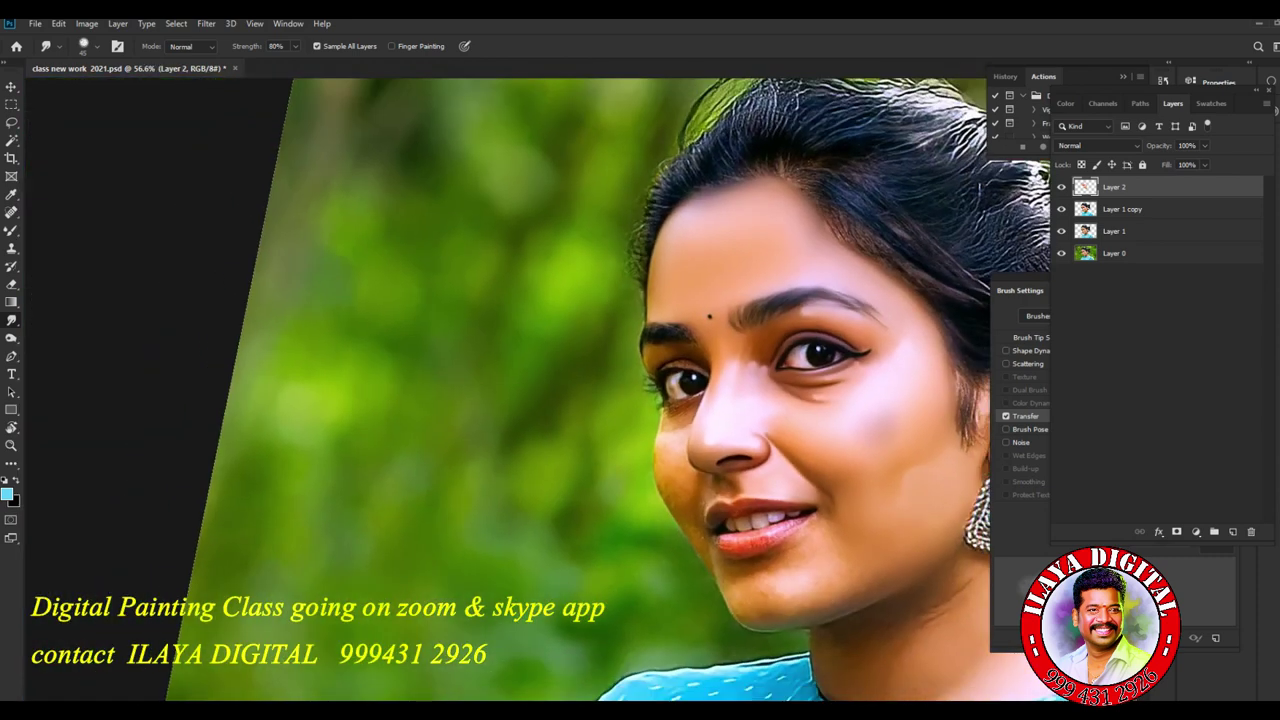
scroll(538, 390, "up", 5)
scroll(538, 390, "up", 2)
scroll(538, 390, "up", 2)
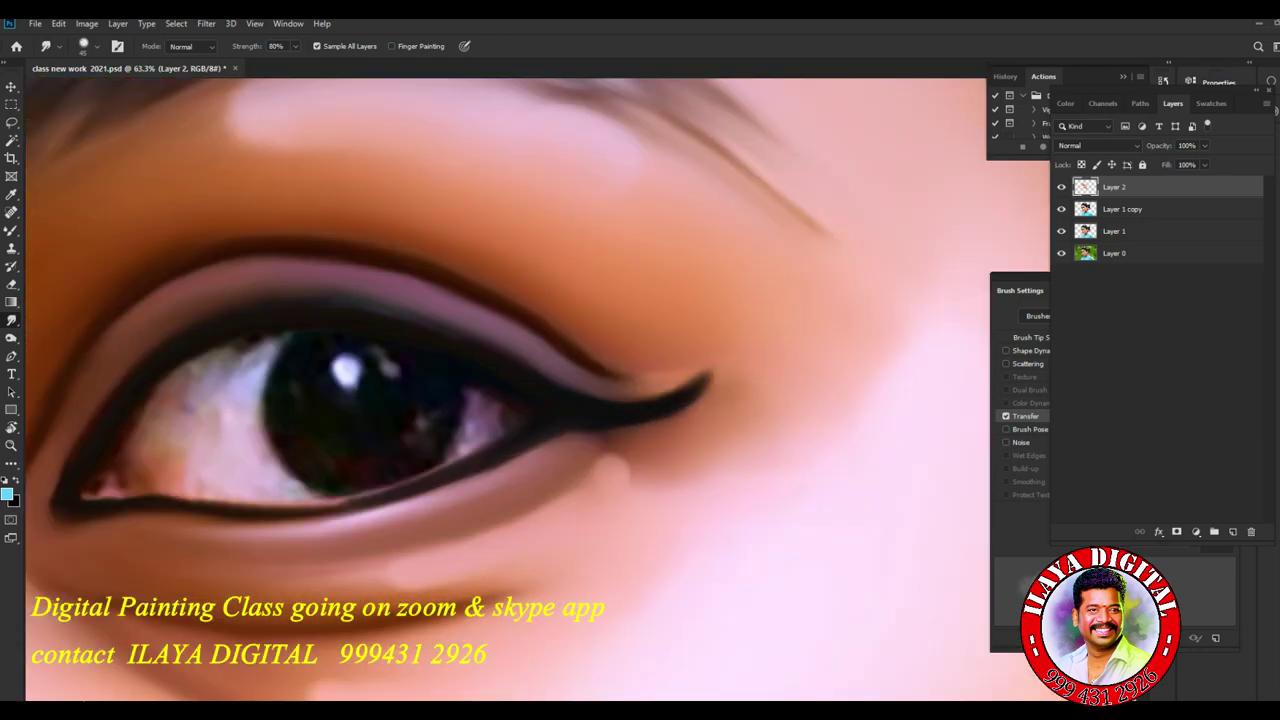
scroll(538, 390, "up", 2)
scroll(538, 390, "up", 2)
mouse_move(538, 390)
left_mouse_down()
mouse_move(869, 341)
mouse_move(863, 365)
left_mouse_up()
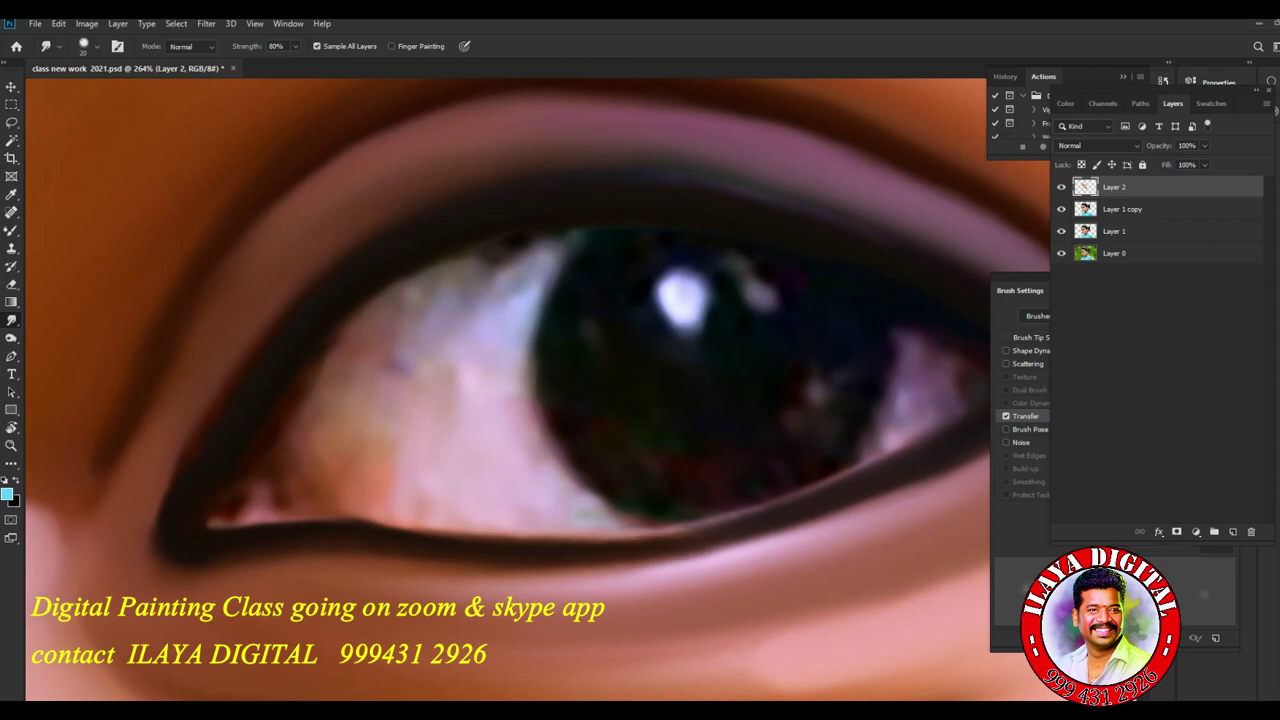
Smooth and brighten the lower eye white beside the iris.
left_click_drag(680, 295, 435, 245)
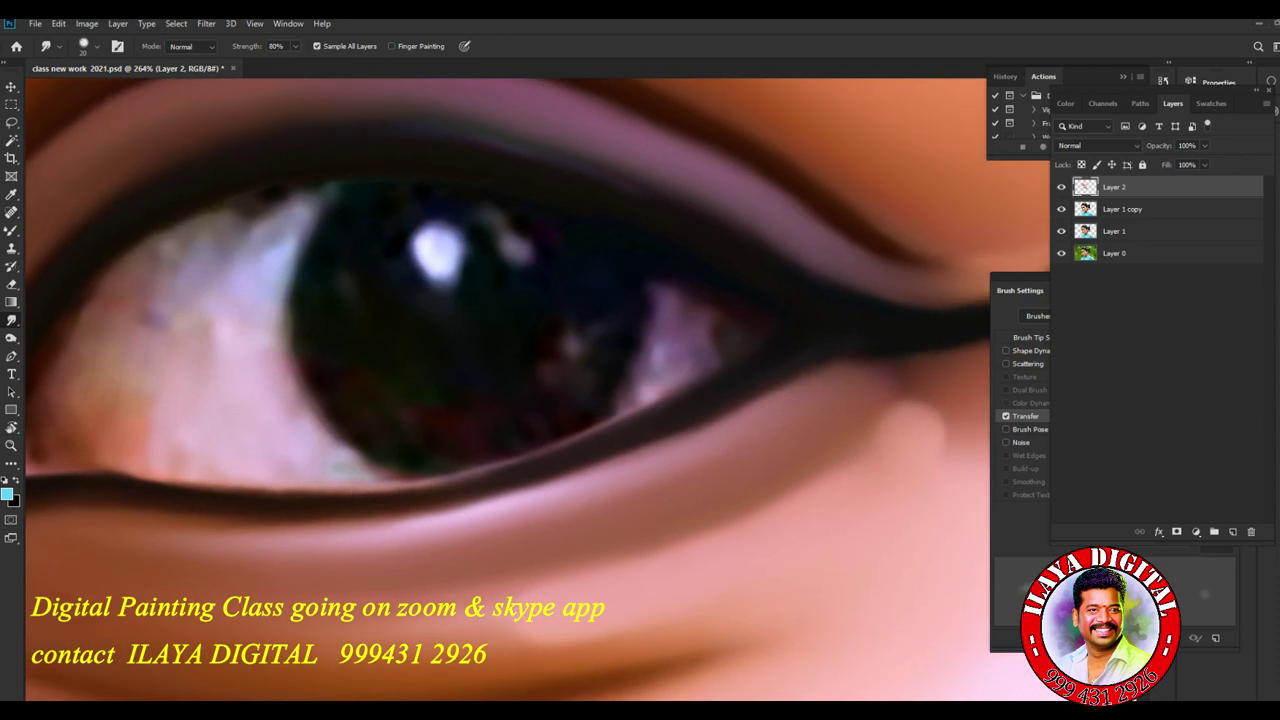
left_click_drag(435, 245, 695, 320)
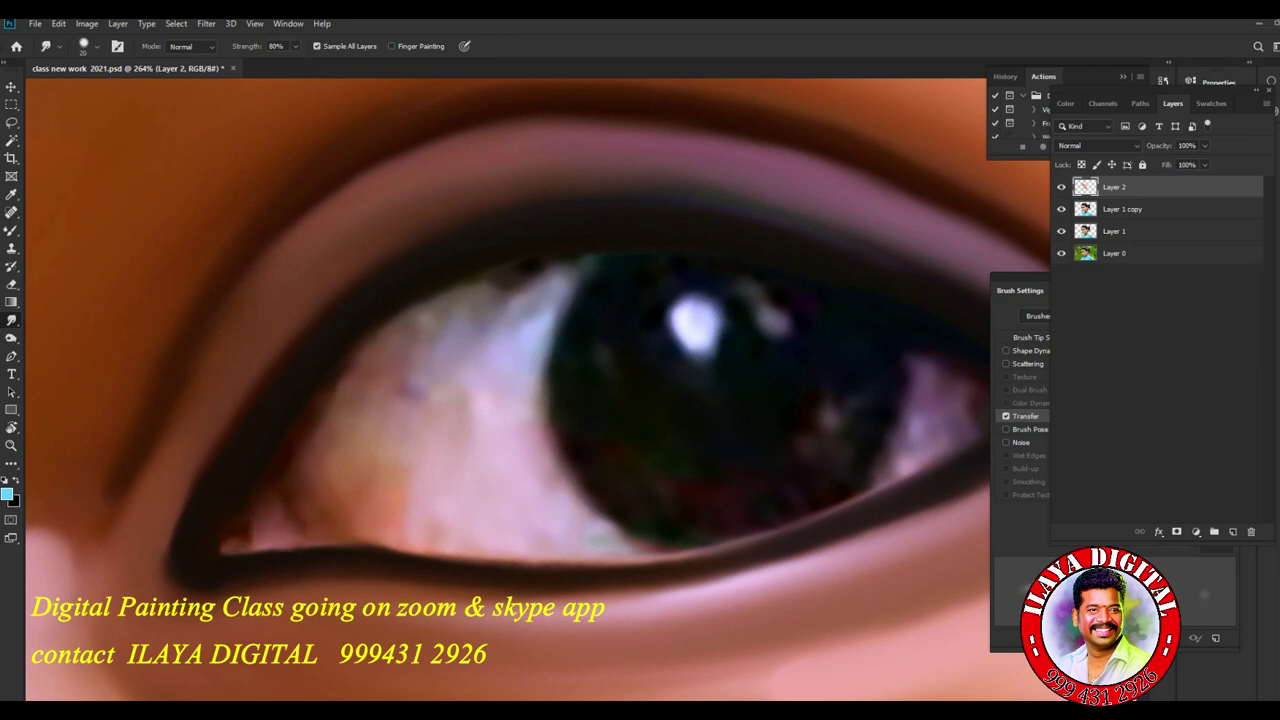
left_click_drag(415, 480, 400, 505)
mouse_move(475, 425)
left_mouse_down()
mouse_move(450, 455)
mouse_move(335, 500)
left_mouse_up()
left_click_drag(420, 415, 380, 445)
mouse_move(470, 400)
left_mouse_down()
mouse_move(415, 445)
mouse_move(415, 425)
mouse_move(315, 480)
left_mouse_up()
left_click_drag(395, 400, 312, 458)
left_click_drag(392, 378, 308, 432)
Spread light pink up to the upper lid and into the brown inner corner.
mouse_move(400, 350)
left_mouse_down()
mouse_move(305, 445)
mouse_move(338, 378)
left_mouse_up()
mouse_move(420, 325)
left_mouse_down()
mouse_move(310, 400)
mouse_move(320, 390)
left_mouse_up()
left_click_drag(438, 295, 325, 380)
left_click_drag(412, 345, 500, 268)
mouse_move(448, 300)
left_mouse_down()
mouse_move(525, 262)
mouse_move(612, 248)
left_mouse_up()
mouse_move(410, 390)
left_mouse_down()
mouse_move(585, 272)
mouse_move(535, 396)
mouse_move(537, 472)
mouse_move(552, 488)
left_mouse_up()
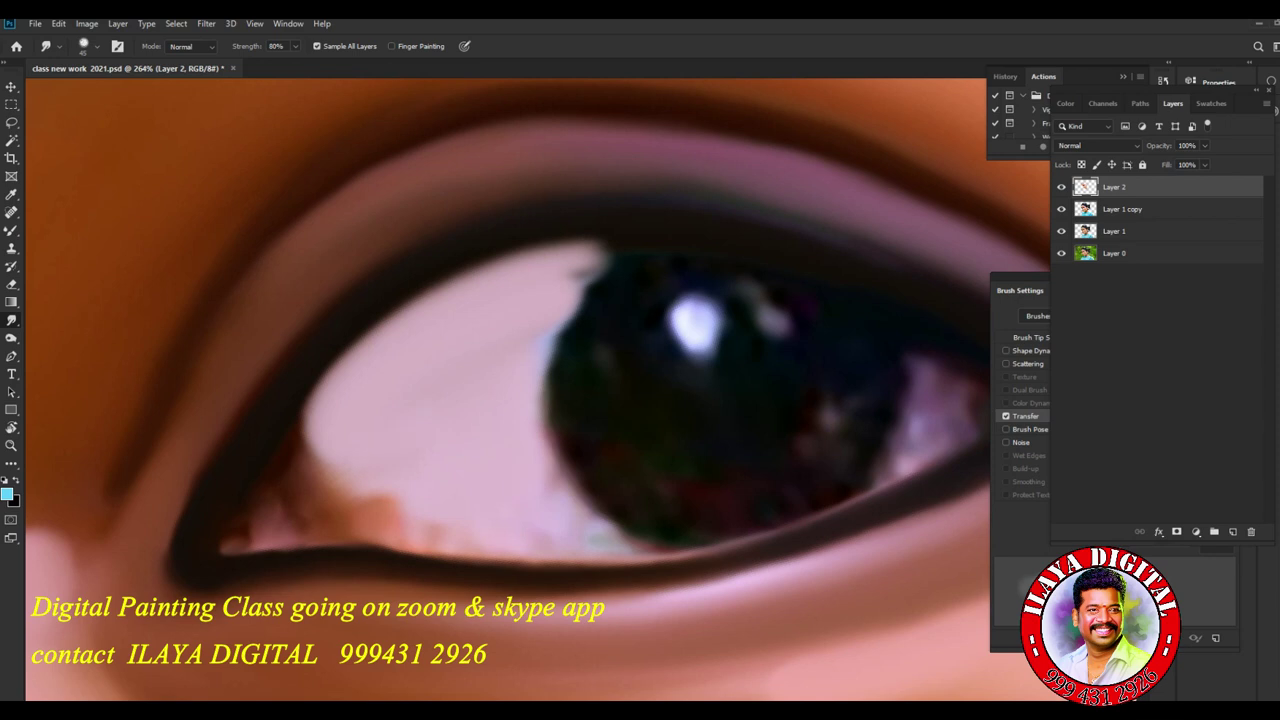
mouse_move(320, 405)
left_mouse_down()
mouse_move(300, 462)
mouse_move(335, 500)
mouse_move(304, 455)
mouse_move(408, 530)
left_mouse_up()
mouse_move(340, 503)
left_mouse_down()
mouse_move(398, 538)
mouse_move(434, 534)
mouse_move(526, 564)
mouse_move(662, 536)
left_mouse_up()
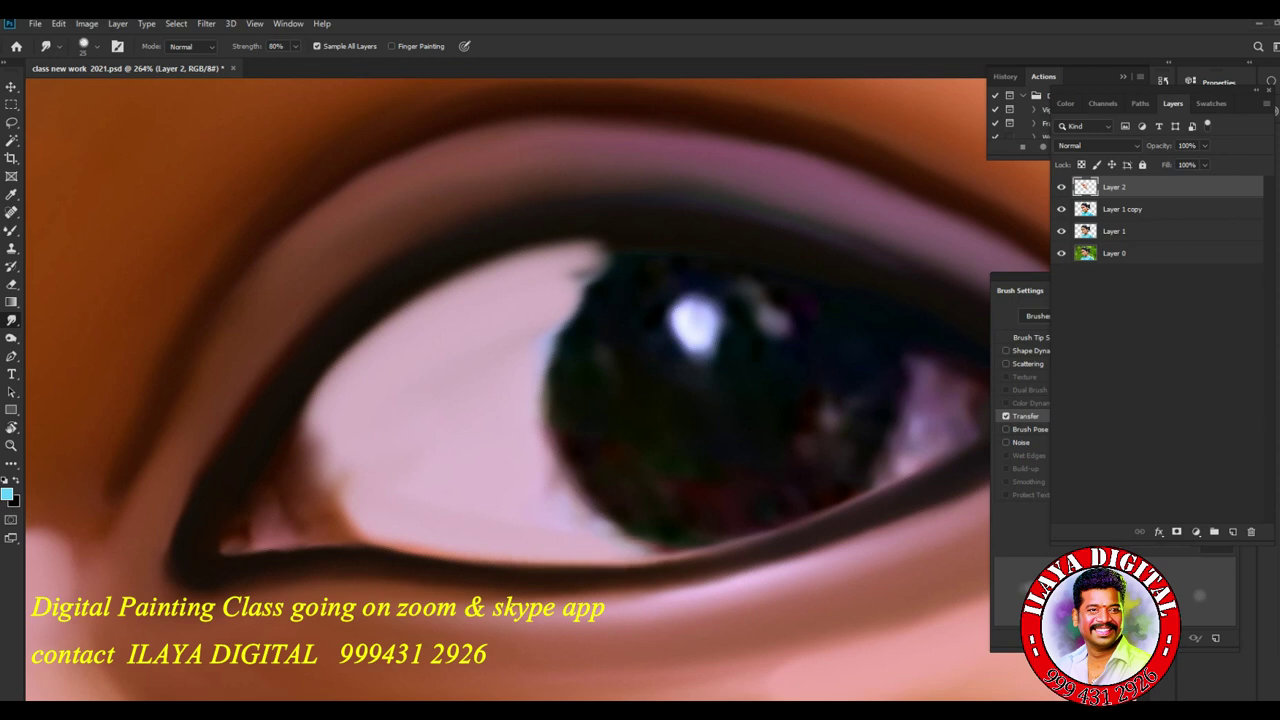
Darken and round out the iris's upper-left, left, and lower edges.
mouse_move(545, 410)
left_mouse_down()
mouse_move(552, 480)
mouse_move(592, 520)
left_mouse_up()
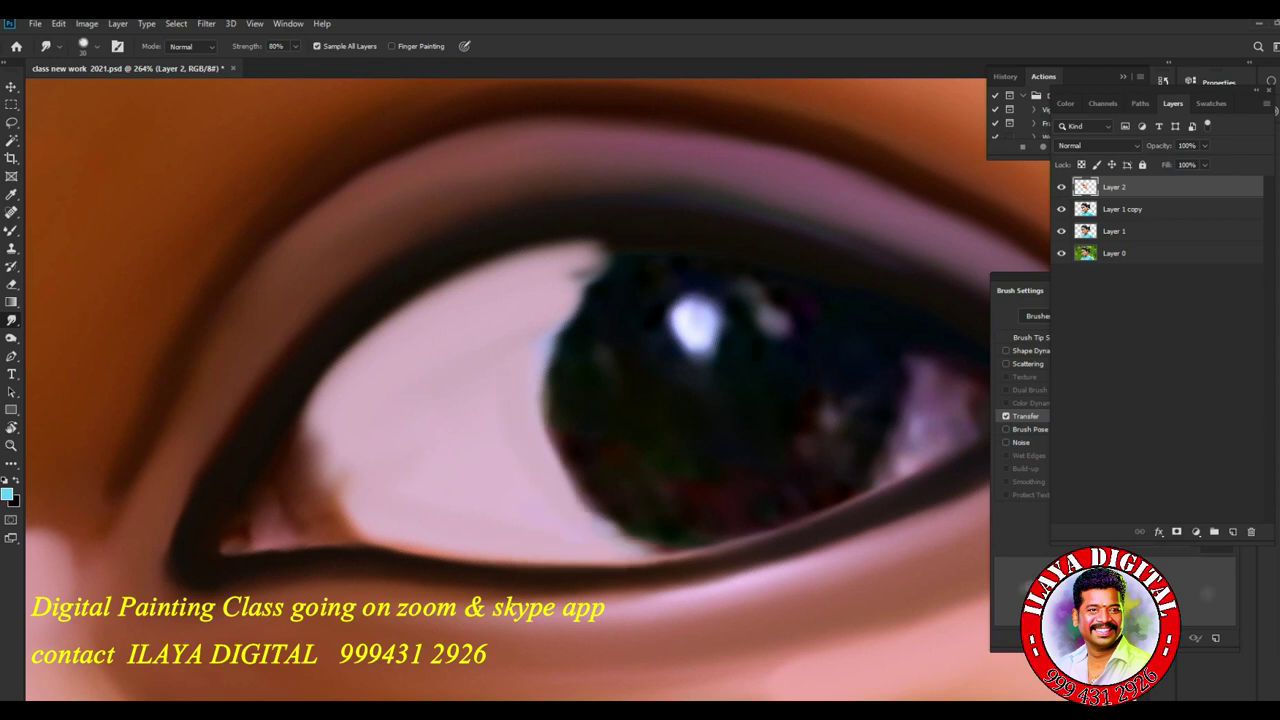
left_click_drag(608, 255, 580, 298)
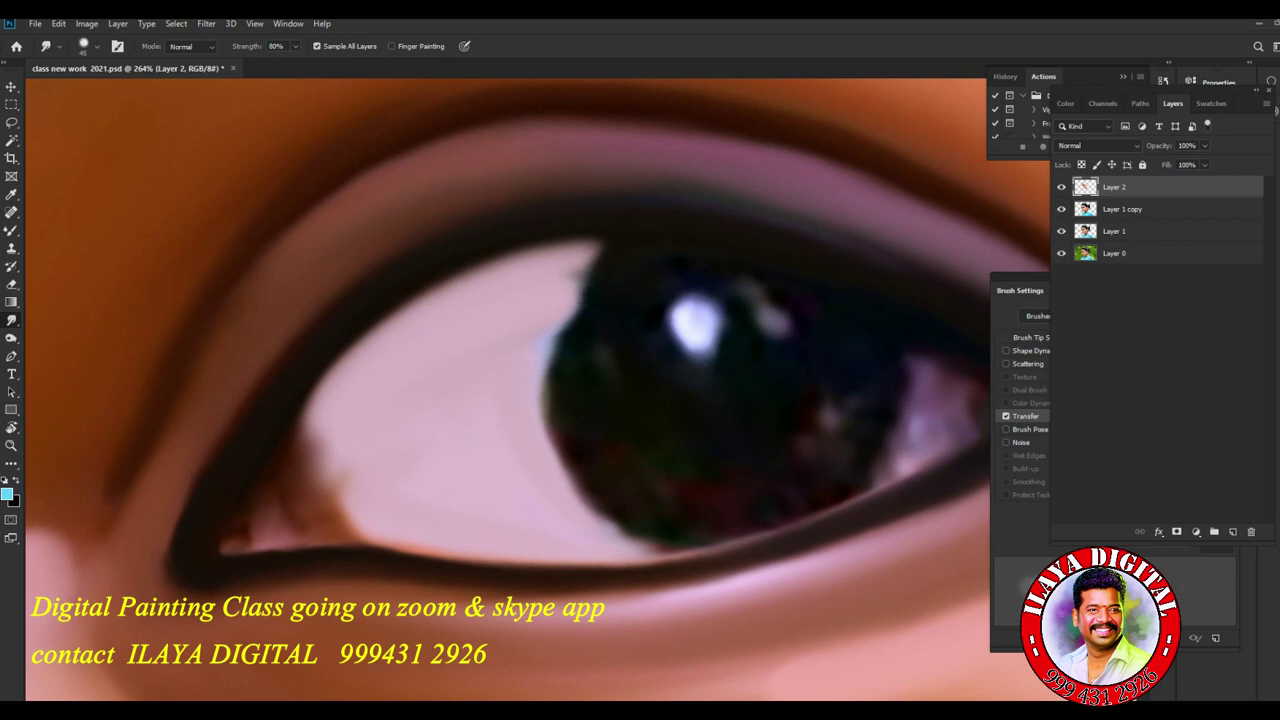
left_click_drag(605, 245, 553, 336)
left_click_drag(566, 280, 540, 370)
mouse_move(556, 322)
left_mouse_down()
mouse_move(536, 396)
mouse_move(554, 464)
left_mouse_up()
left_click_drag(570, 362, 538, 488)
mouse_move(568, 442)
left_mouse_down()
mouse_move(550, 482)
mouse_move(604, 524)
left_mouse_up()
mouse_move(574, 480)
left_mouse_down()
mouse_move(660, 548)
mouse_move(694, 554)
left_mouse_up()
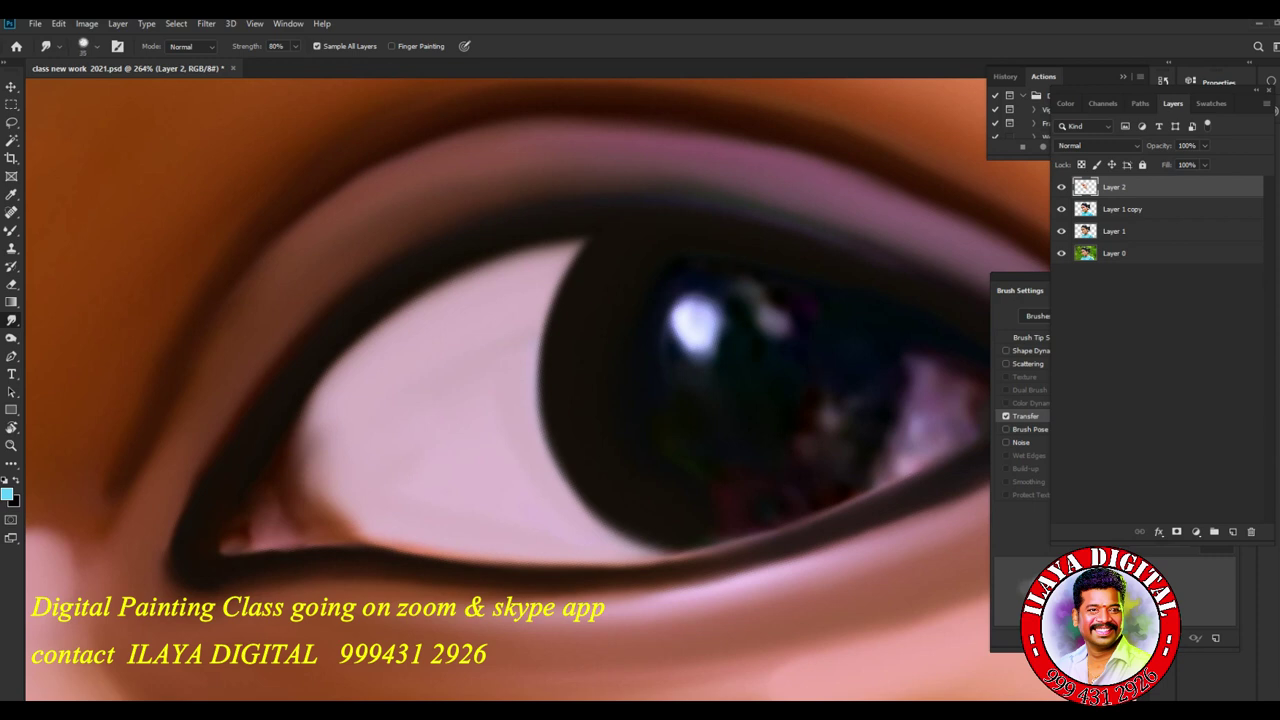
Round off the main catchlight, streak the pink iris reflection upward, and push the eye white into the right corner.
mouse_move(682, 335)
left_mouse_down()
mouse_move(700, 315)
mouse_move(685, 345)
mouse_move(695, 325)
mouse_move(430, 345)
left_mouse_up()
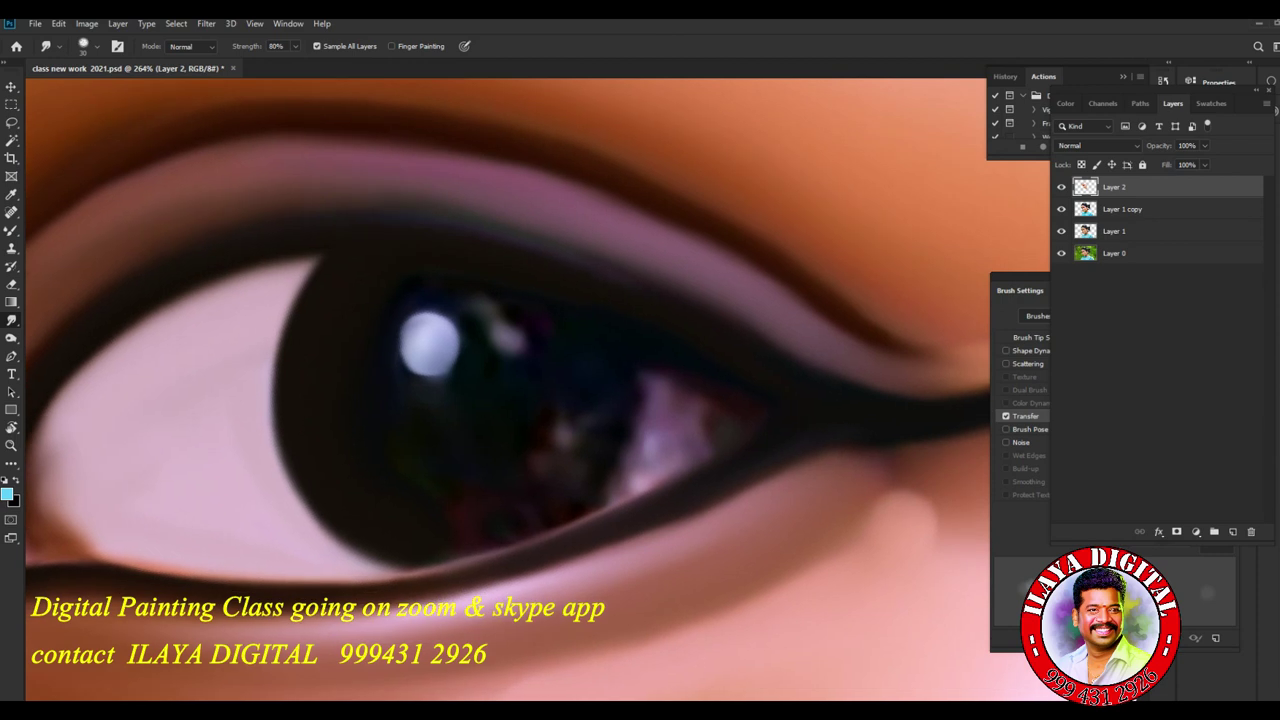
mouse_move(643, 476)
left_mouse_down()
mouse_move(644, 365)
mouse_move(620, 475)
mouse_move(715, 442)
mouse_move(680, 420)
mouse_move(665, 380)
left_mouse_up()
left_click_drag(710, 420, 685, 385)
mouse_move(698, 445)
left_mouse_down()
mouse_move(714, 416)
mouse_move(728, 420)
mouse_move(720, 396)
mouse_move(752, 416)
left_mouse_up()
mouse_move(646, 390)
left_mouse_down()
mouse_move(640, 352)
mouse_move(705, 362)
mouse_move(752, 398)
mouse_move(752, 414)
mouse_move(758, 400)
mouse_move(740, 432)
mouse_move(752, 434)
left_mouse_up()
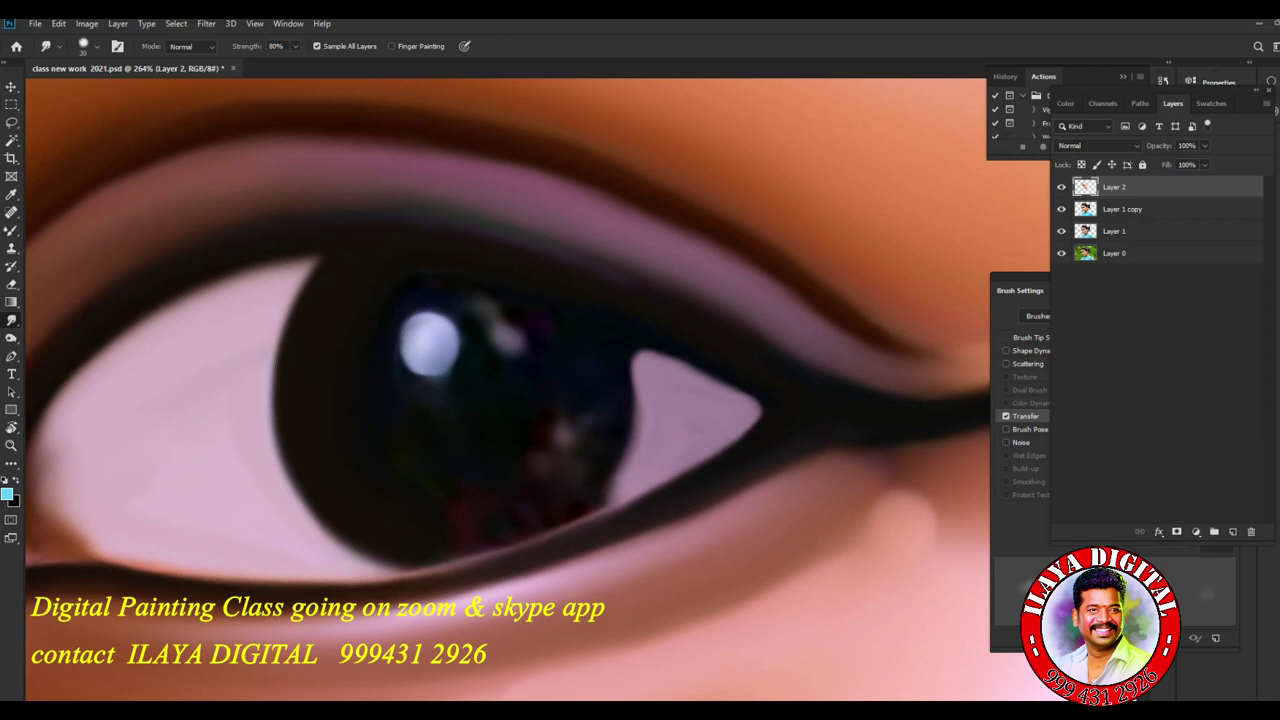
Smear the second catchlight, reshape the iris edge along the eye-white triangle, and soften the reddish spot.
left_click_drag(475, 302, 528, 342)
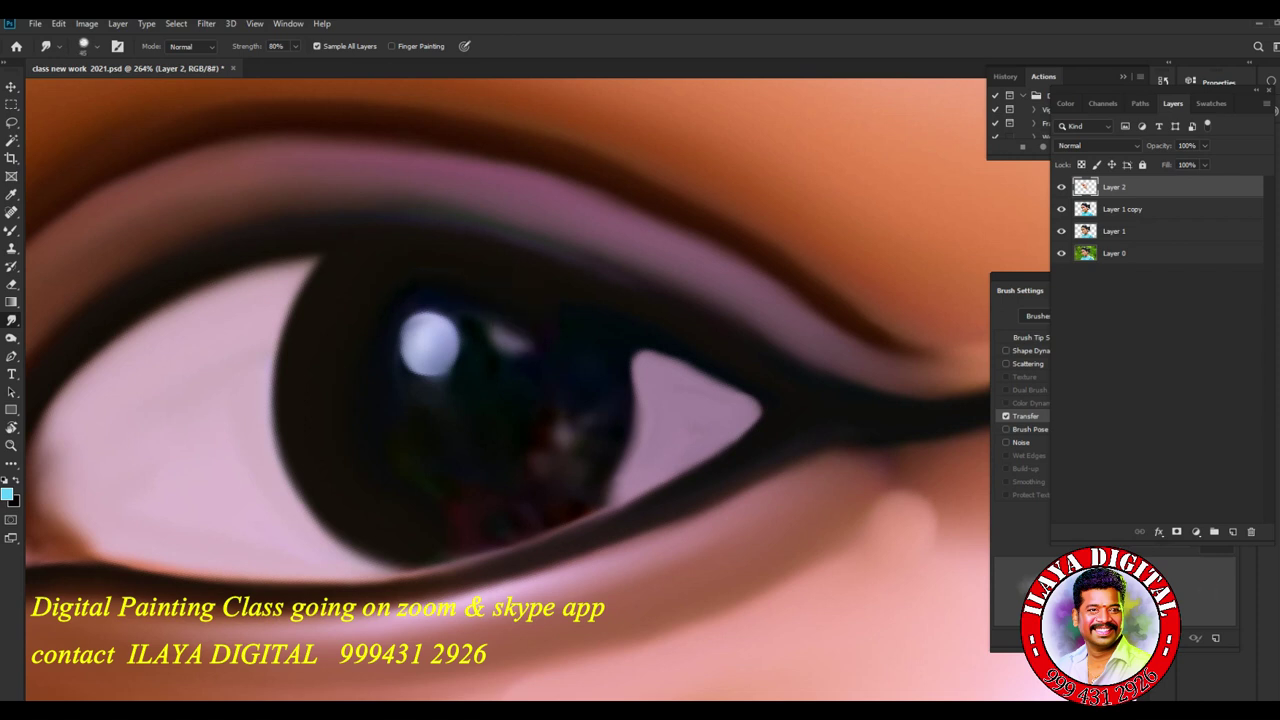
left_click_drag(632, 355, 644, 412)
left_click_drag(642, 355, 640, 445)
left_click_drag(634, 400, 626, 490)
mouse_move(640, 442)
left_mouse_down()
mouse_move(600, 512)
mouse_move(550, 532)
left_mouse_up()
left_click_drag(572, 414, 518, 476)
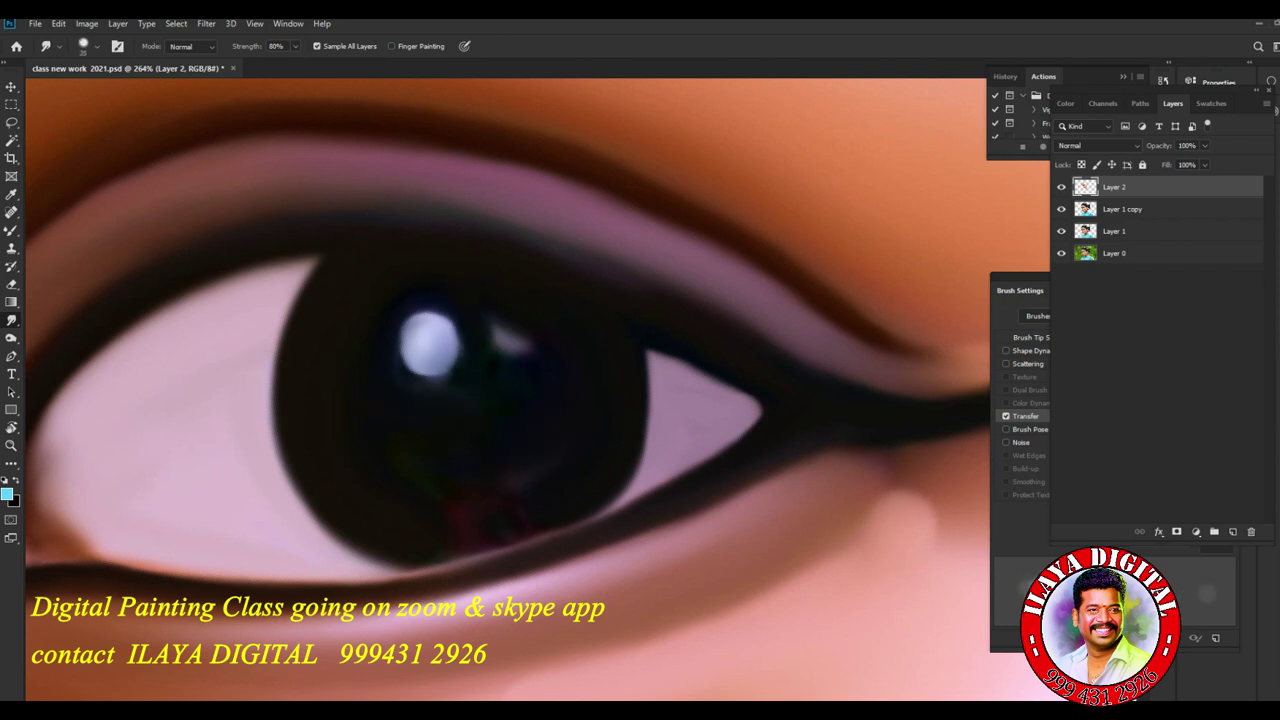
Clear reddish specks from the lower iris rim and smooth both catchlights into soft circles.
left_click_drag(428, 378, 452, 382)
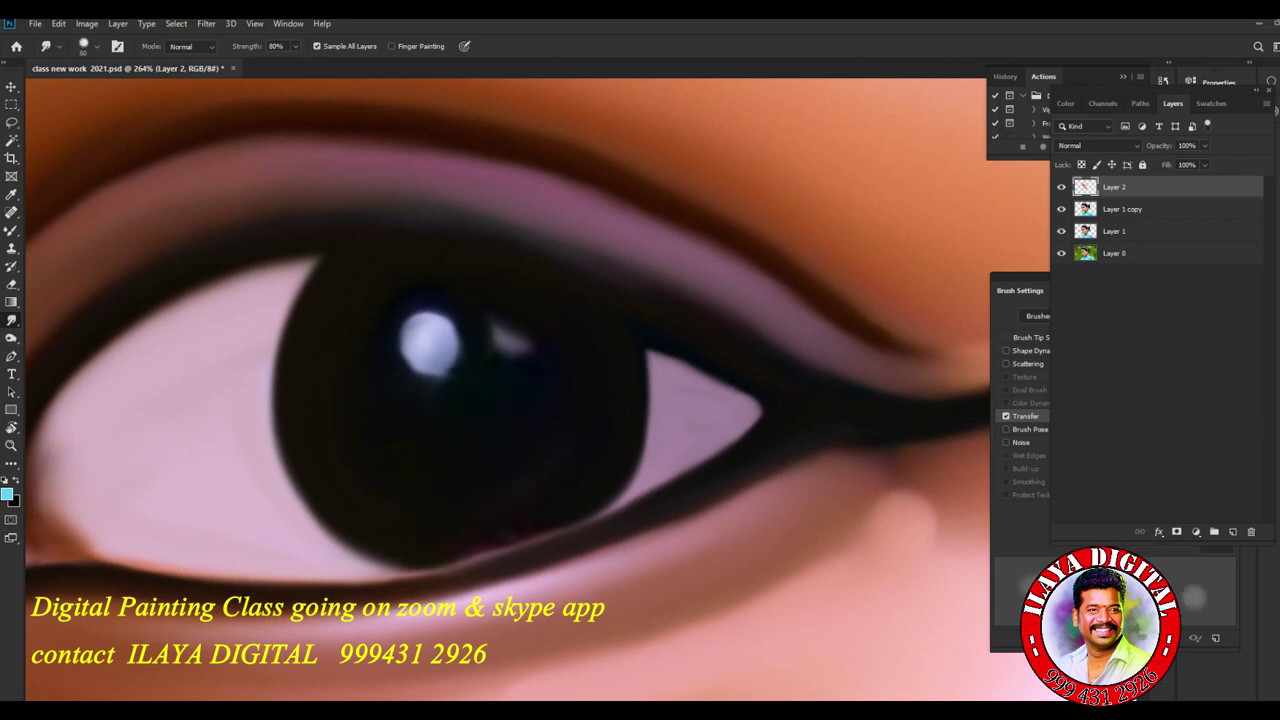
left_click_drag(420, 565, 545, 535)
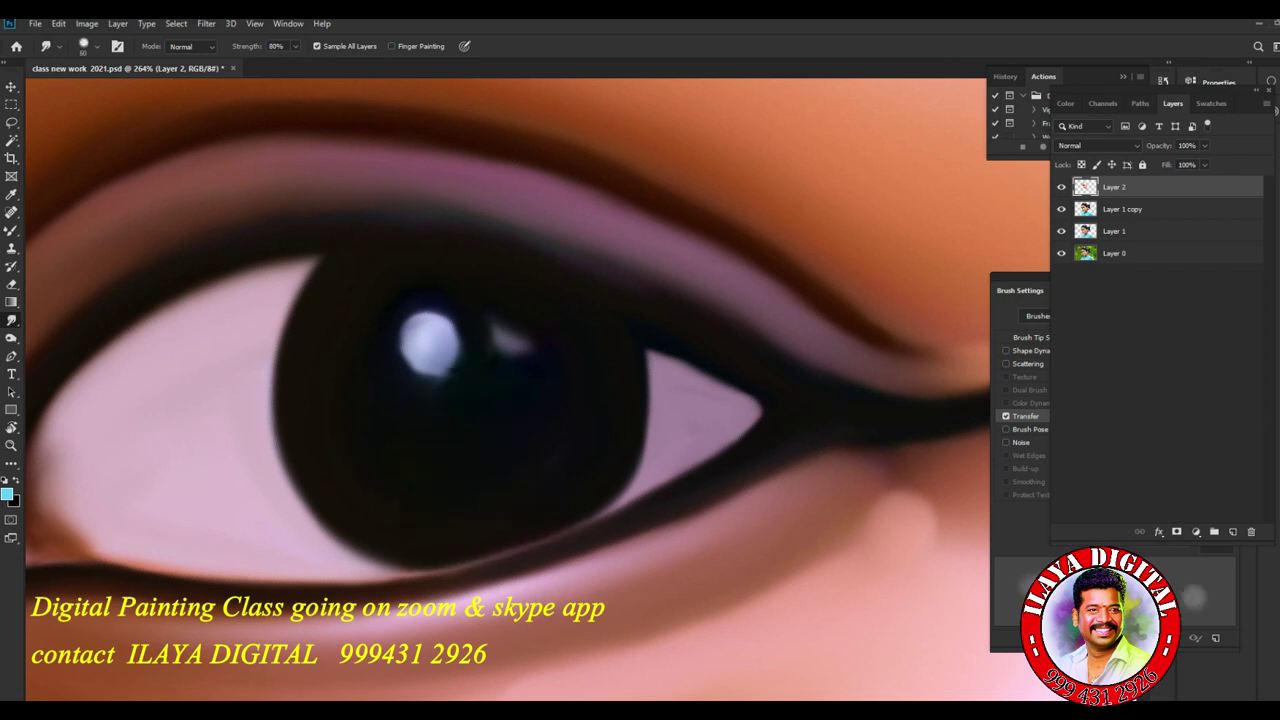
mouse_move(500, 345)
left_mouse_down()
mouse_move(528, 335)
mouse_move(522, 355)
left_mouse_up()
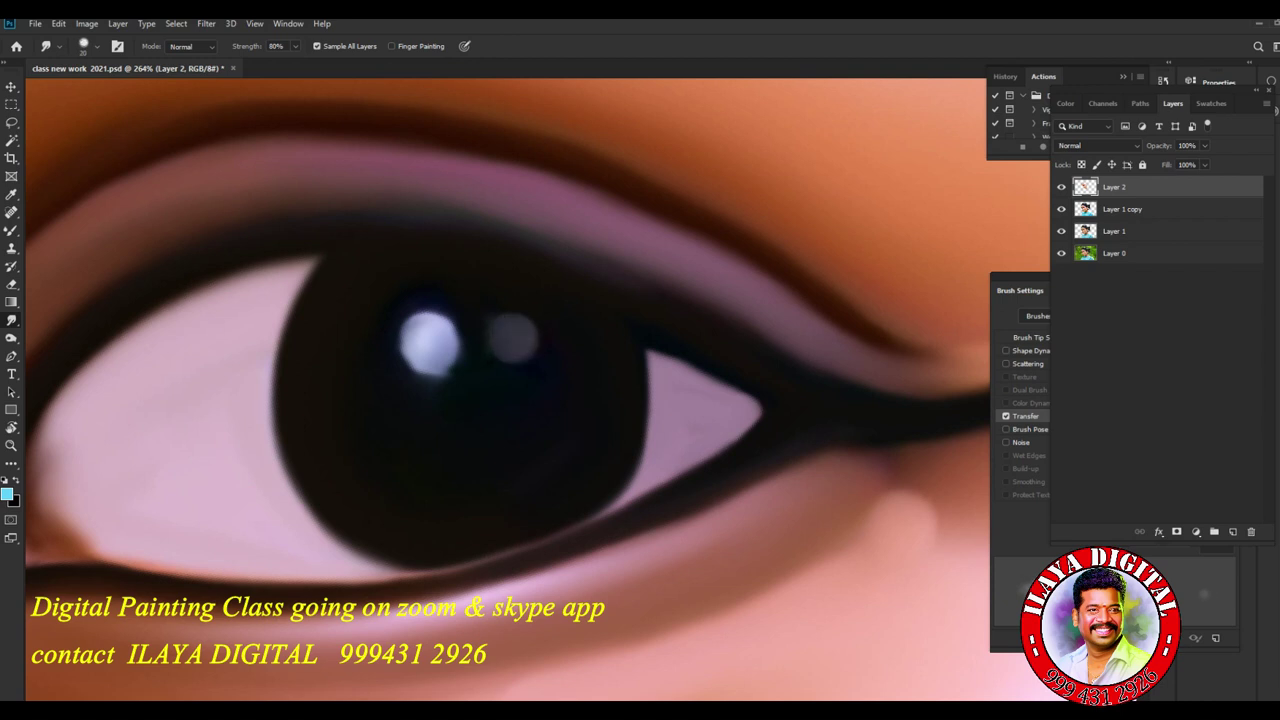
left_click_drag(428, 330, 438, 368)
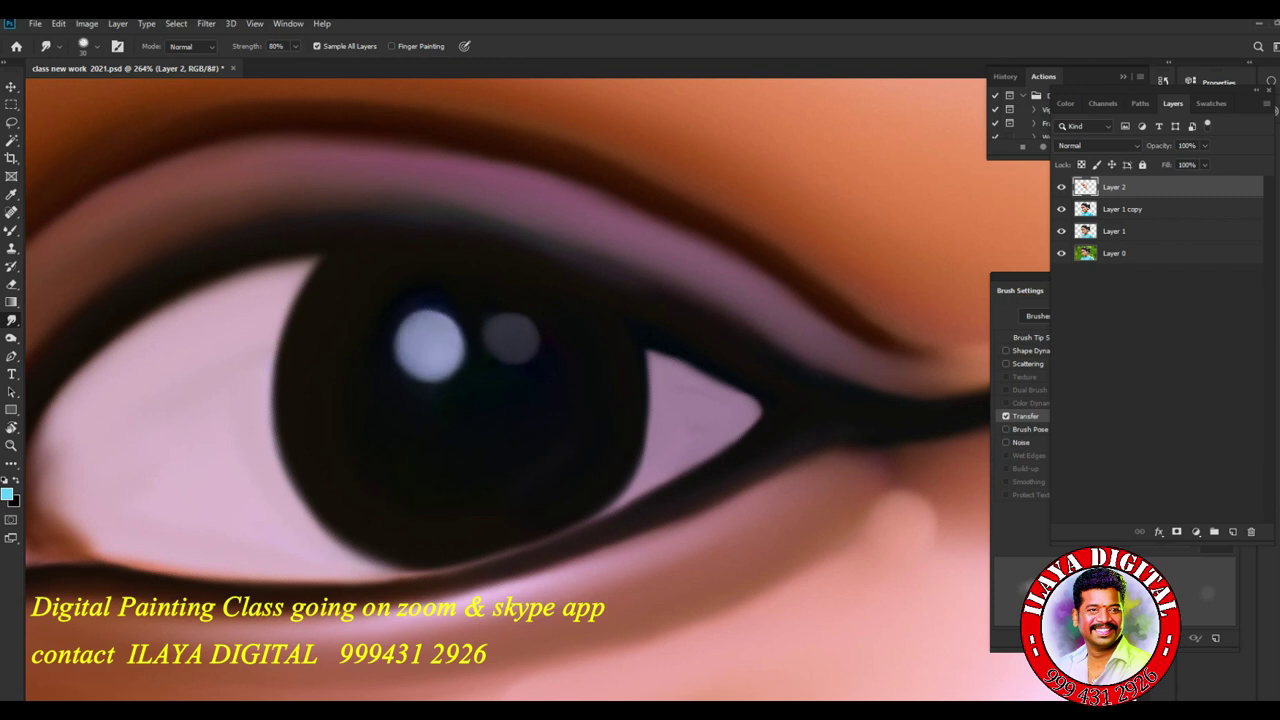
scroll(540, 390, "down", 5)
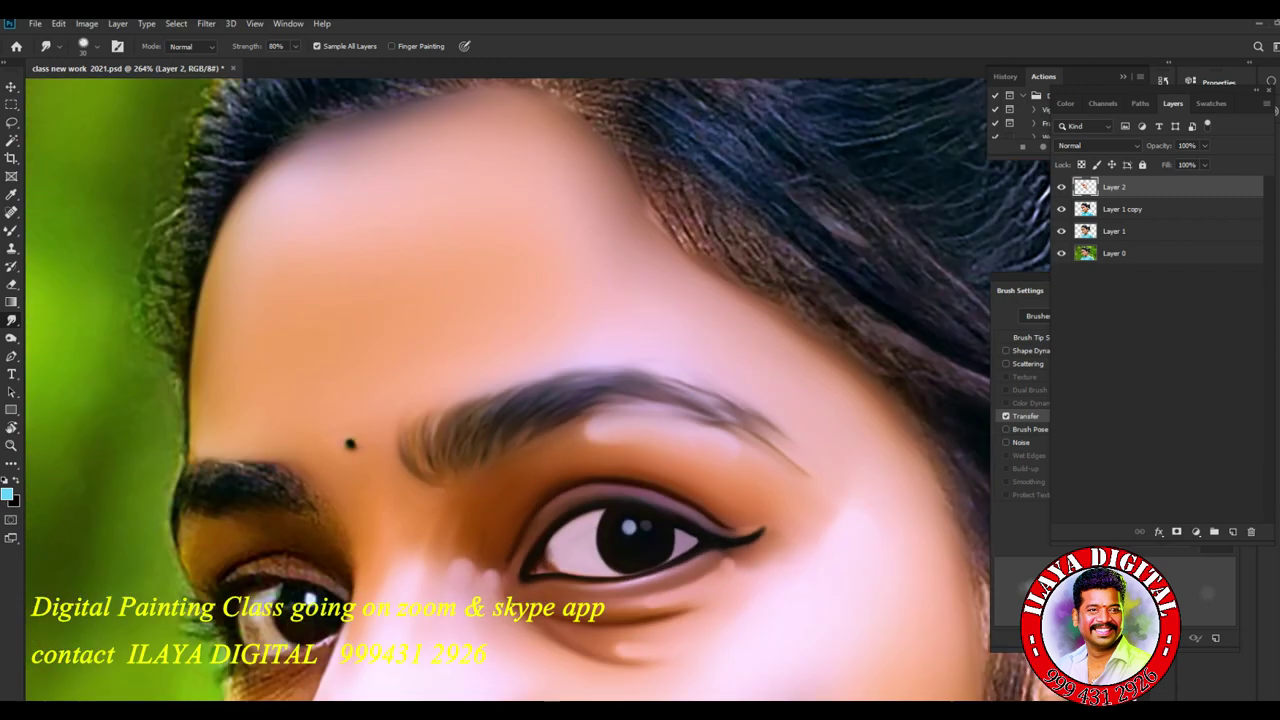
left_click_drag(600, 500, 470, 150)
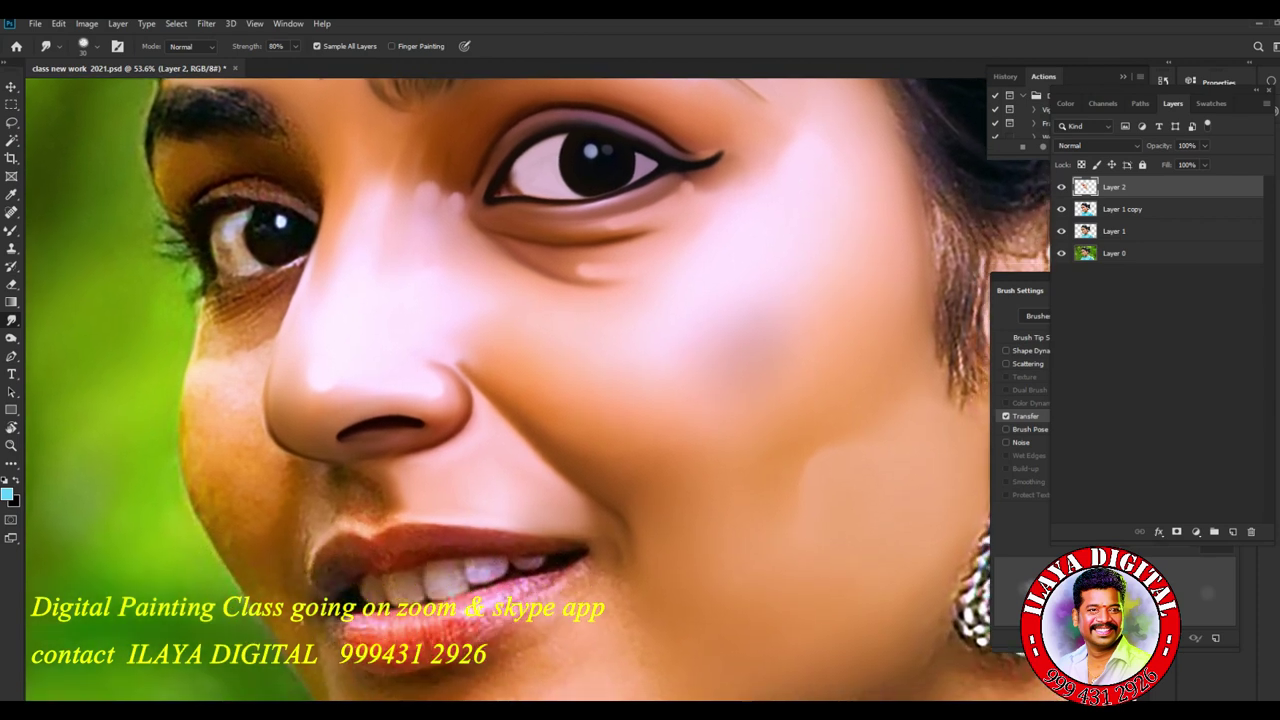
scroll(559, 416, "down", 5)
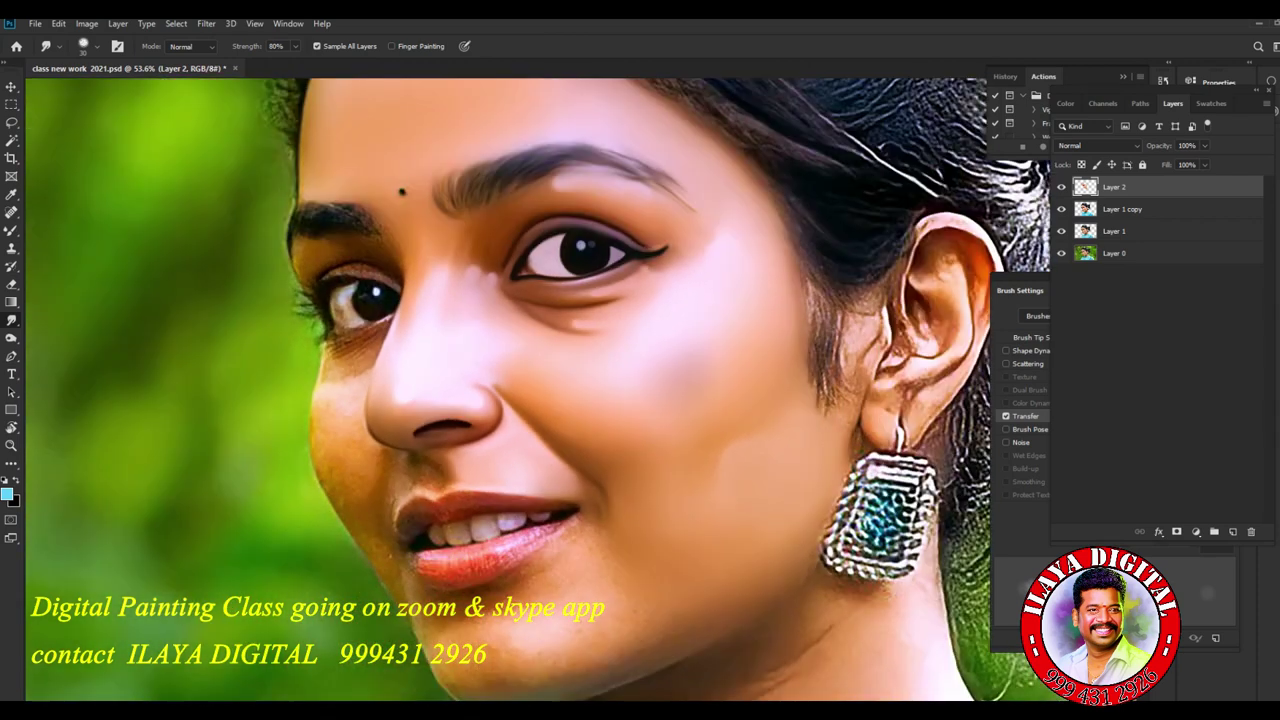
scroll(568, 363, "up", 2)
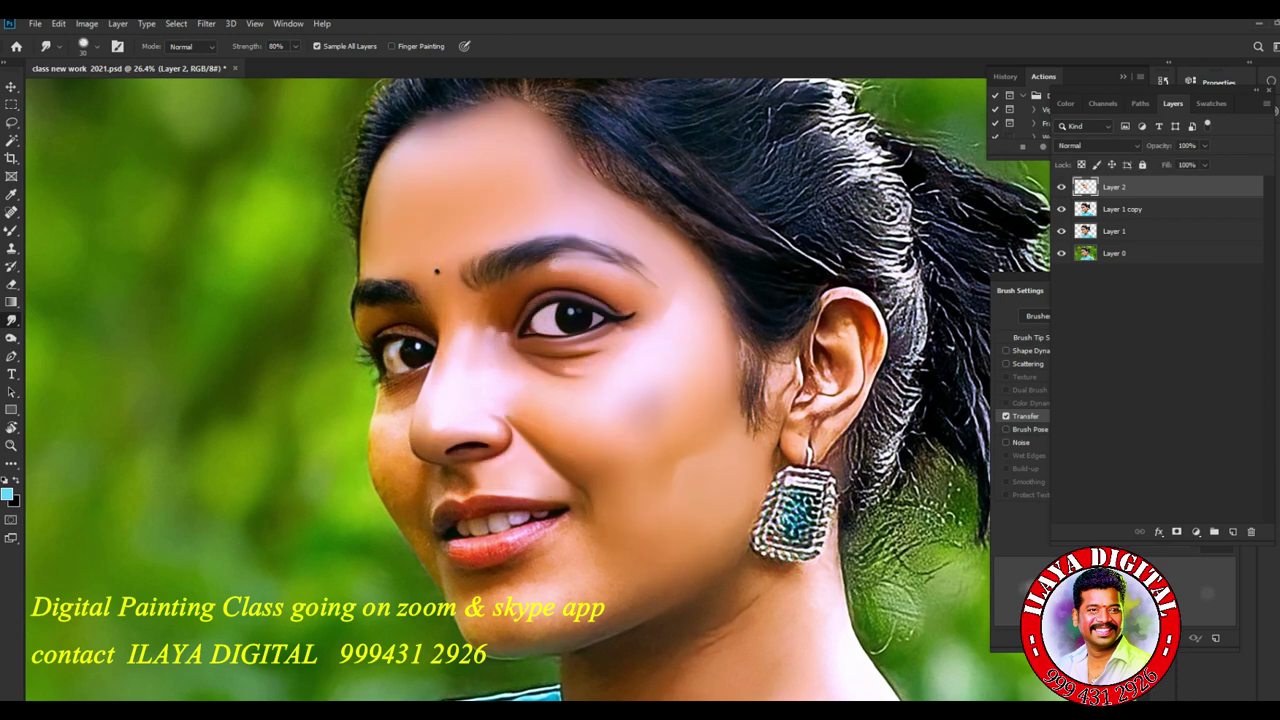
scroll(570, 310, "up", 5)
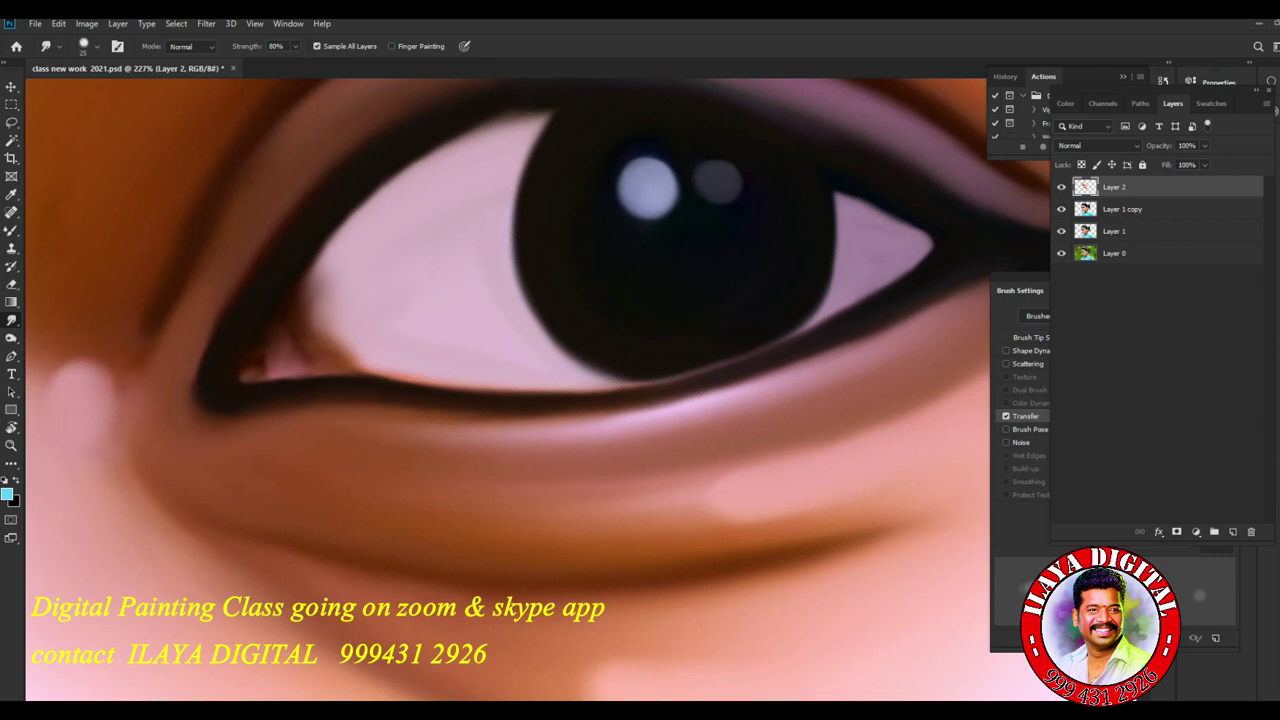
With a slightly larger Smudge brush, smooth and lighten the pink inner eye corner.
key("bracketright")
left_click_drag(318, 334, 346, 356)
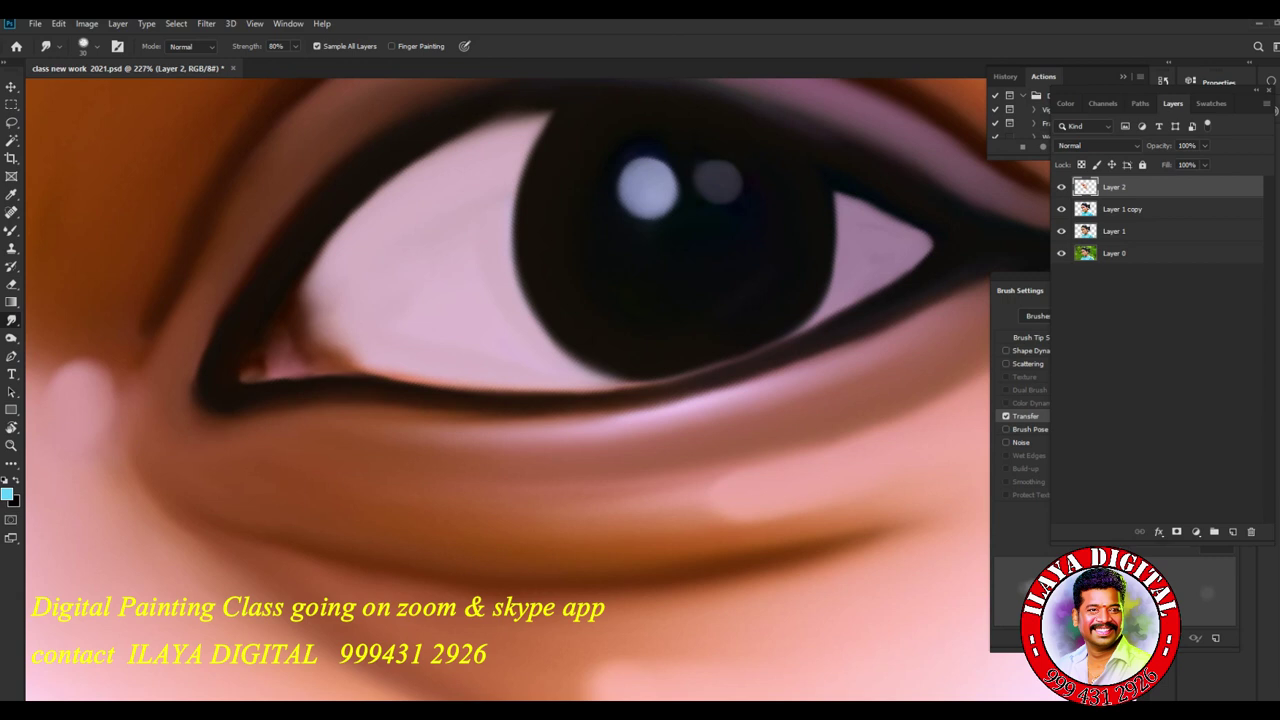
left_click_drag(312, 290, 318, 334)
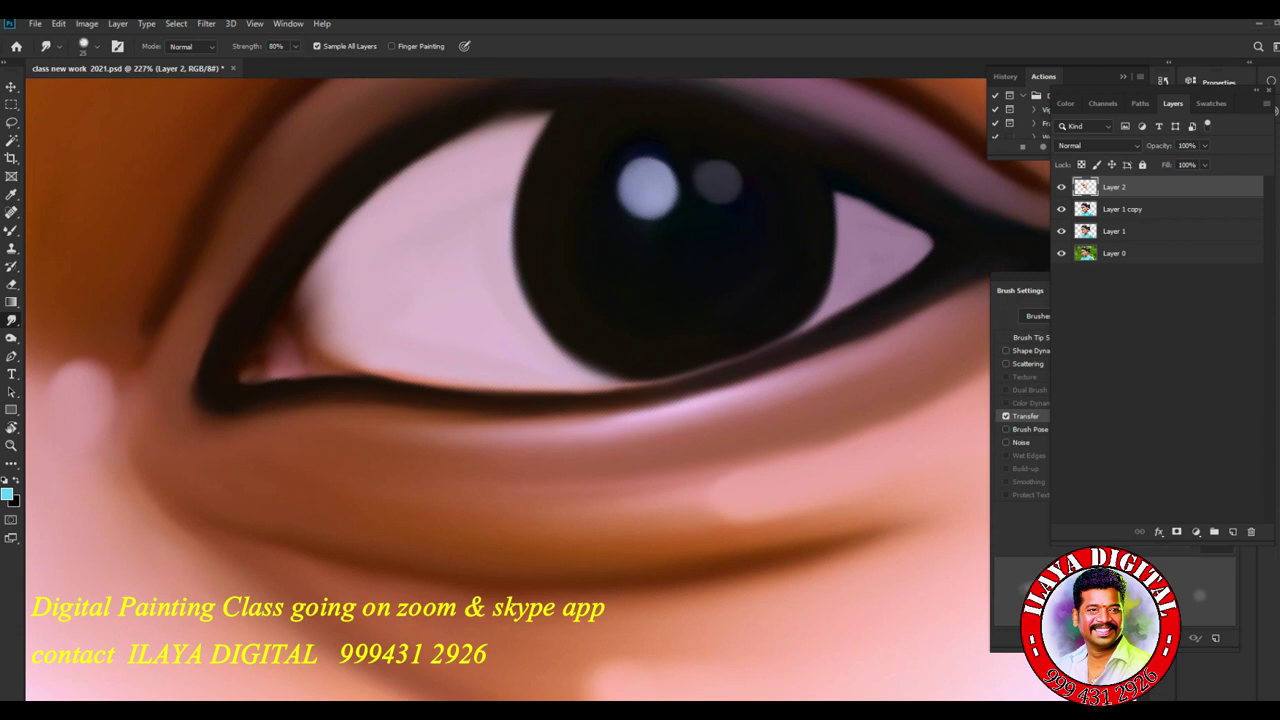
scroll(606, 477, "down", 3)
scroll(606, 477, "down", 2)
scroll(606, 477, "down", 1)
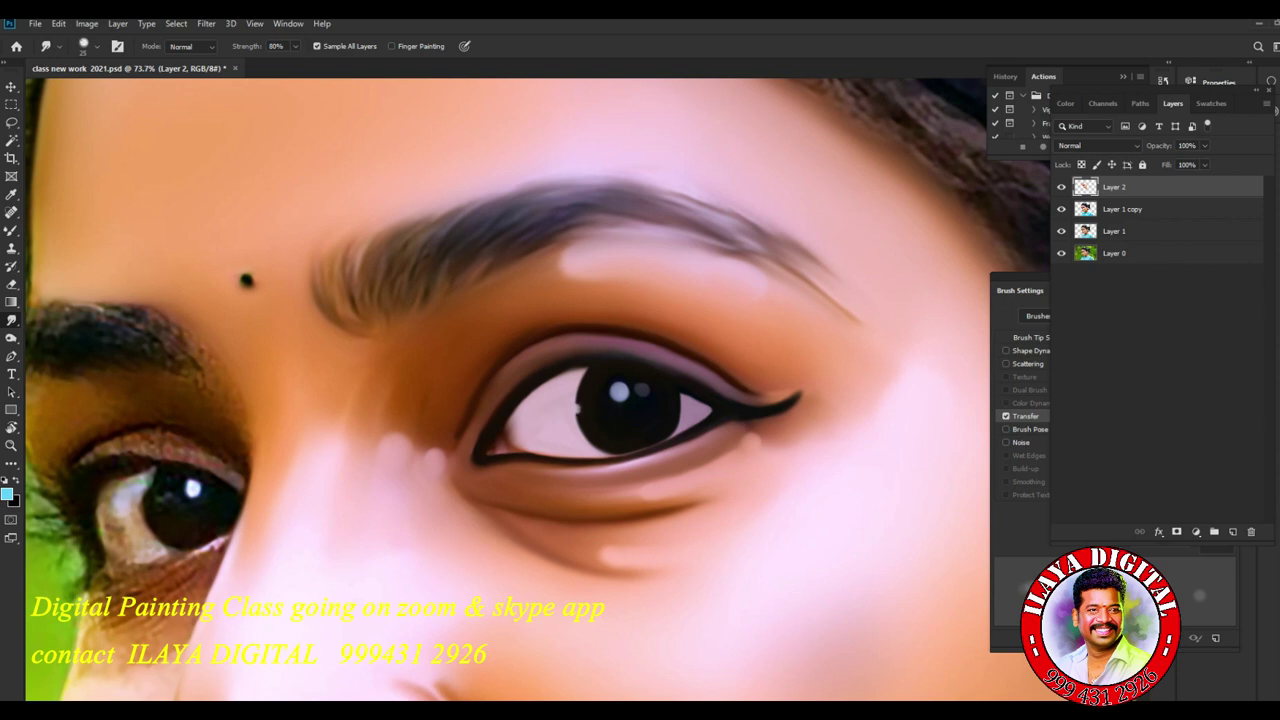
scroll(600, 530, "down", 3)
scroll(600, 530, "up", 5)
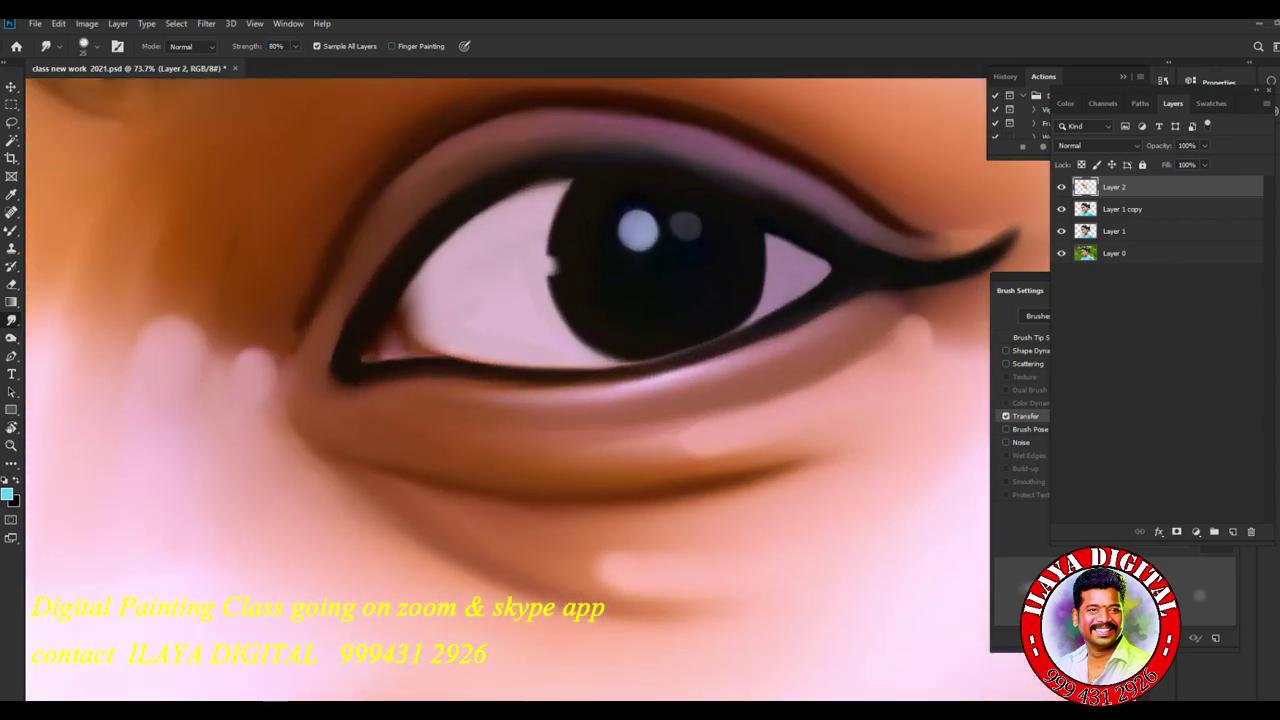
Smudge the eye white into the iris's left edge to even out the notch.
left_click_drag(552, 262, 555, 278)
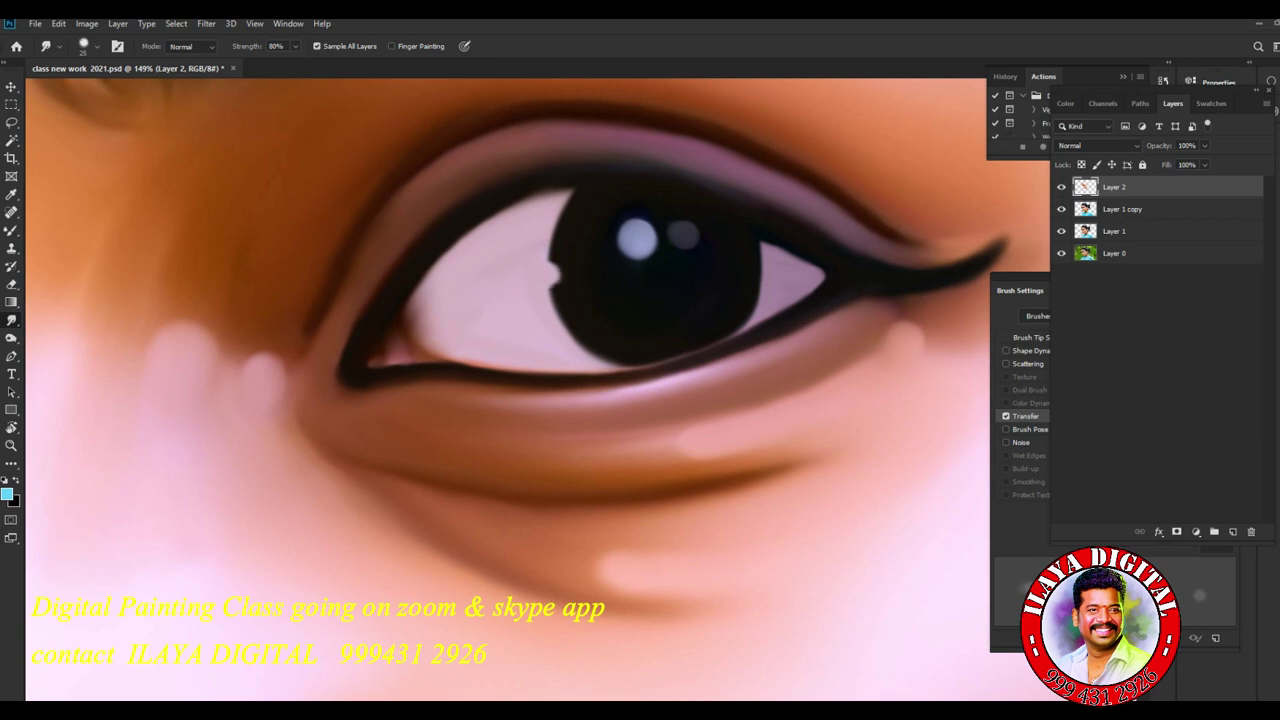
scroll(598, 395, "down", 5)
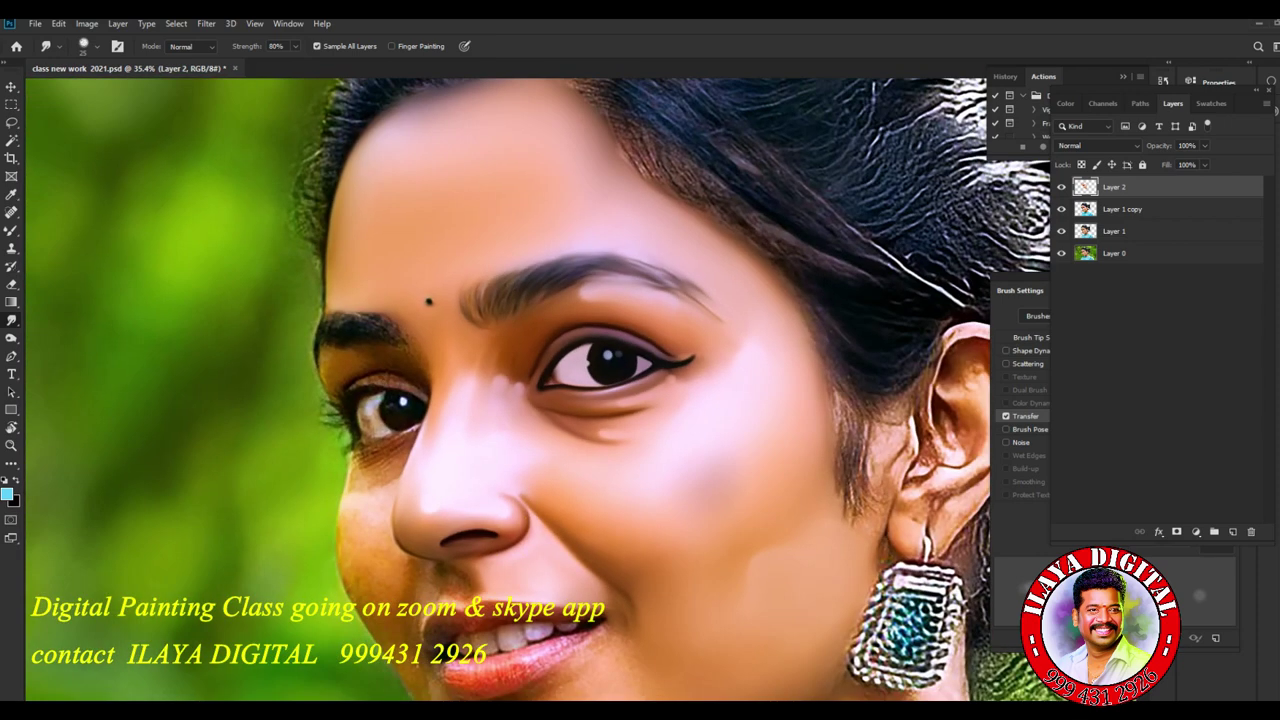
scroll(610, 365, "up", 2)
scroll(610, 365, "up", 3)
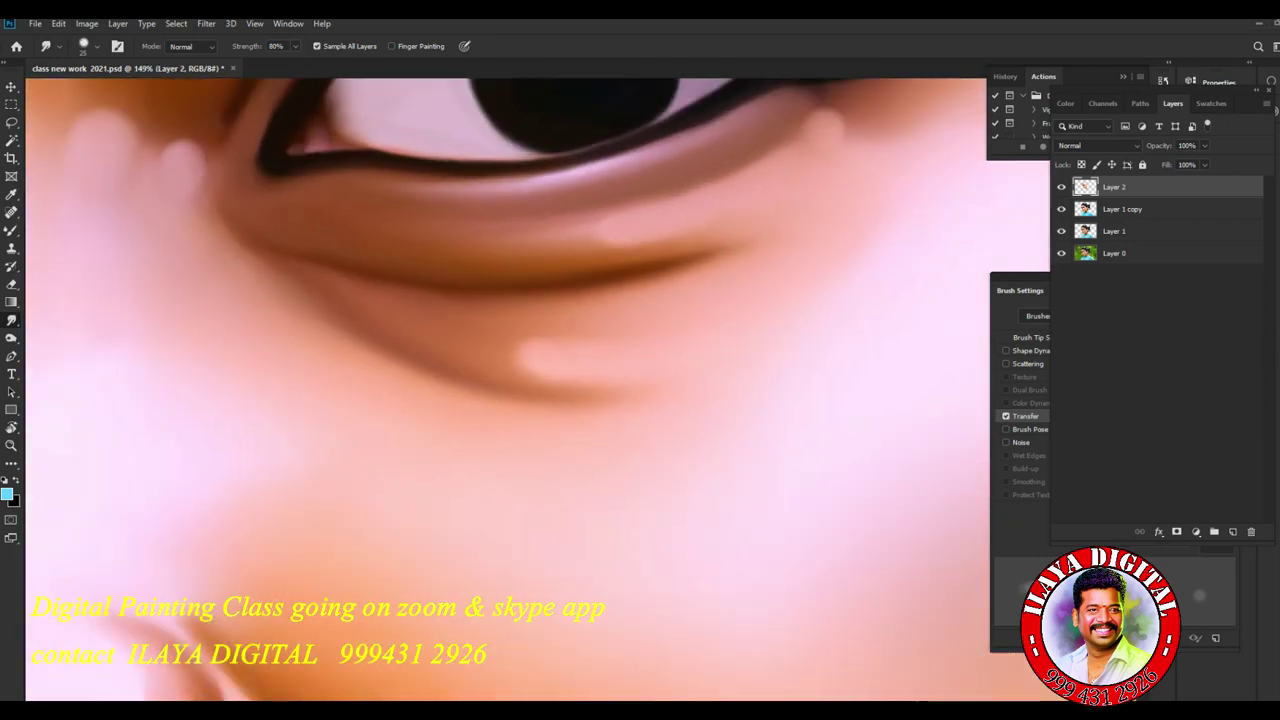
scroll(523, 408, "up", 2)
scroll(523, 408, "up", 1)
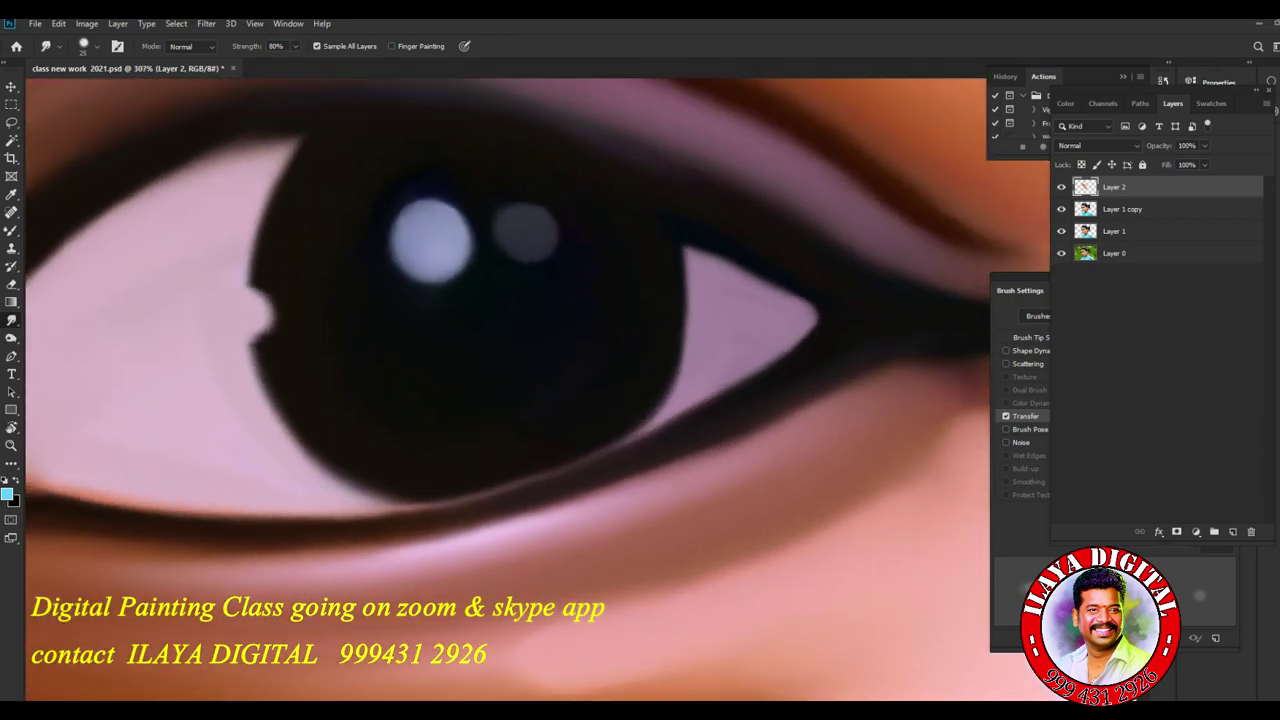
mouse_move(270, 302)
left_mouse_down()
mouse_move(258, 340)
mouse_move(248, 336)
left_mouse_up()
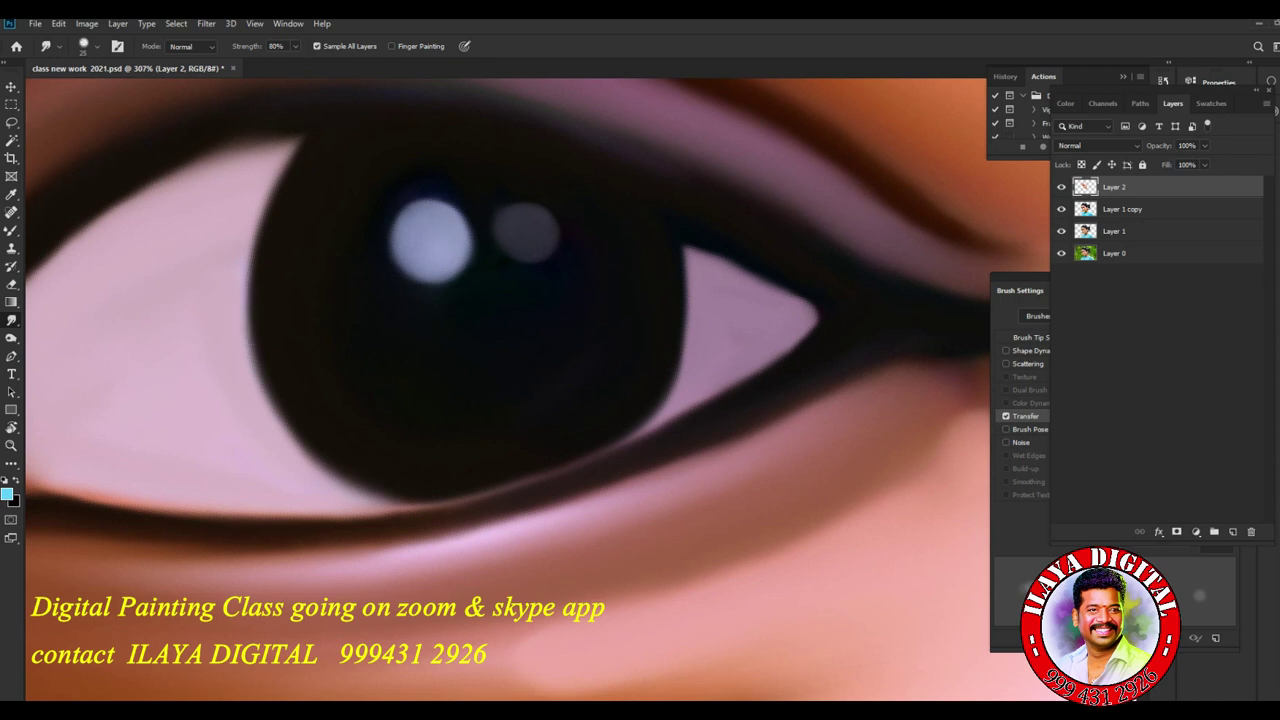
Set the mixer brush to the Soft Round 300 pixels preset, sized down to 70 px.
key("b")
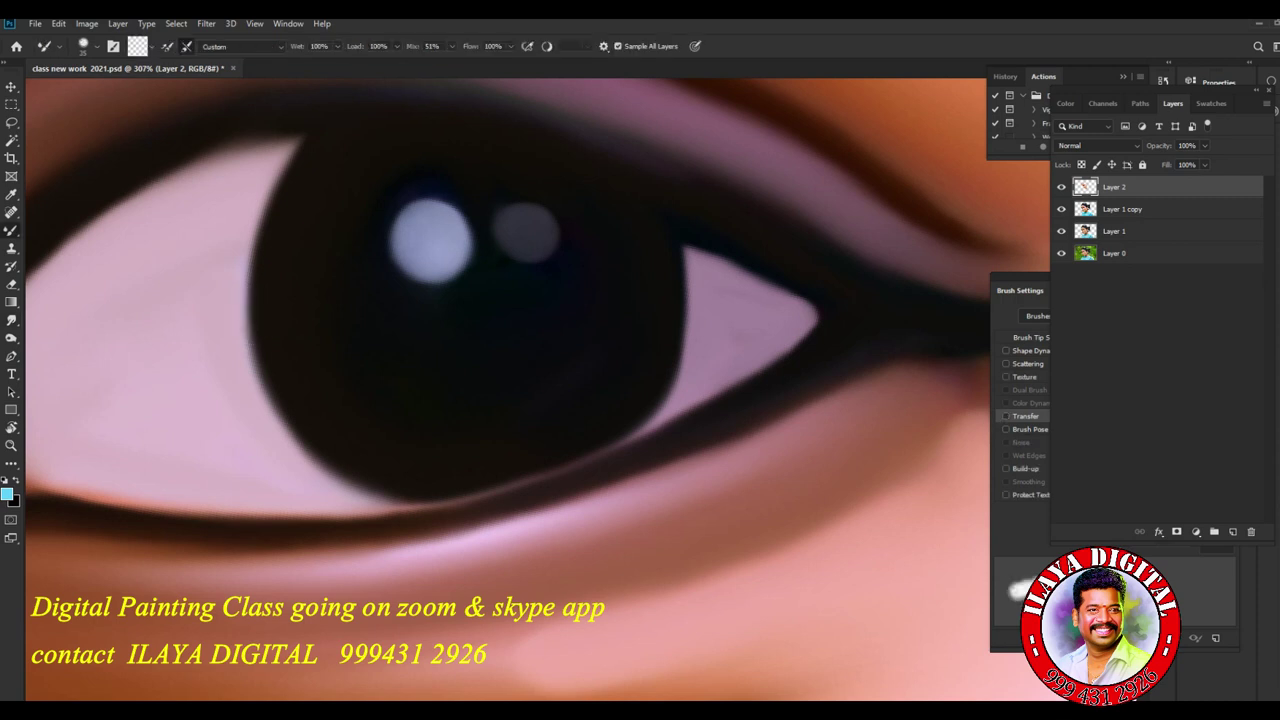
right_click(421, 315)
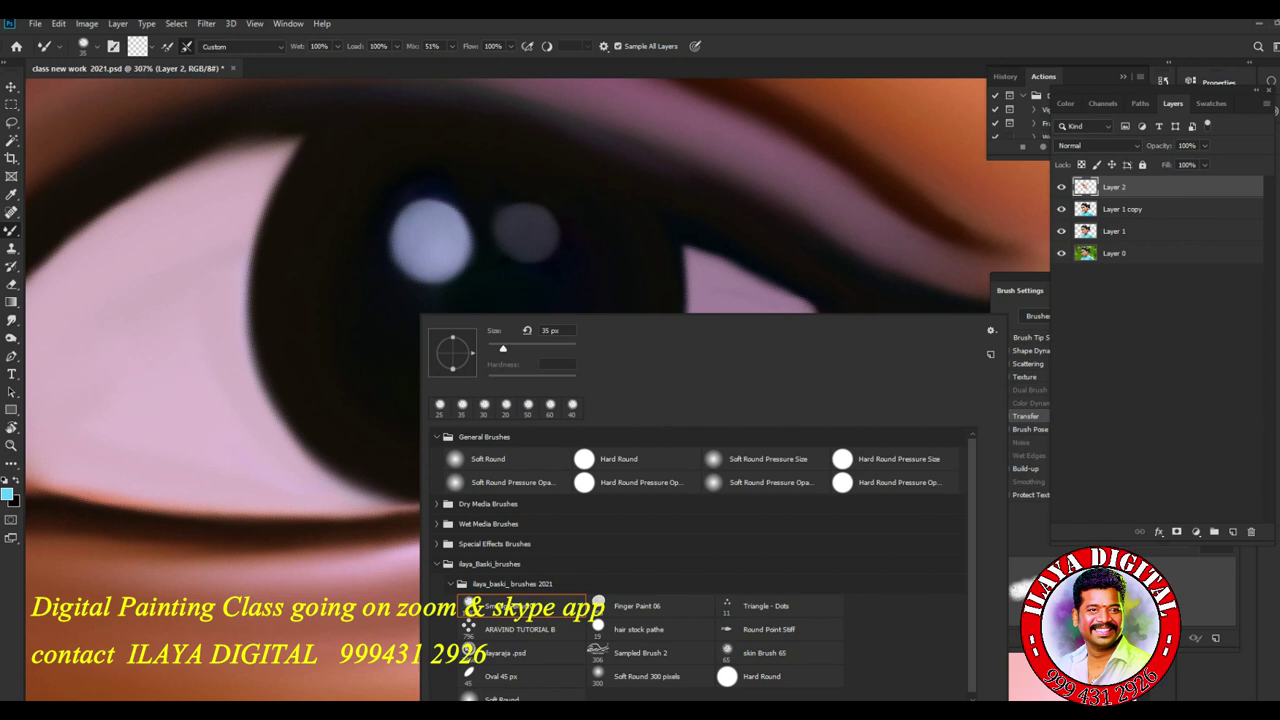
left_click(645, 676)
key("Return")
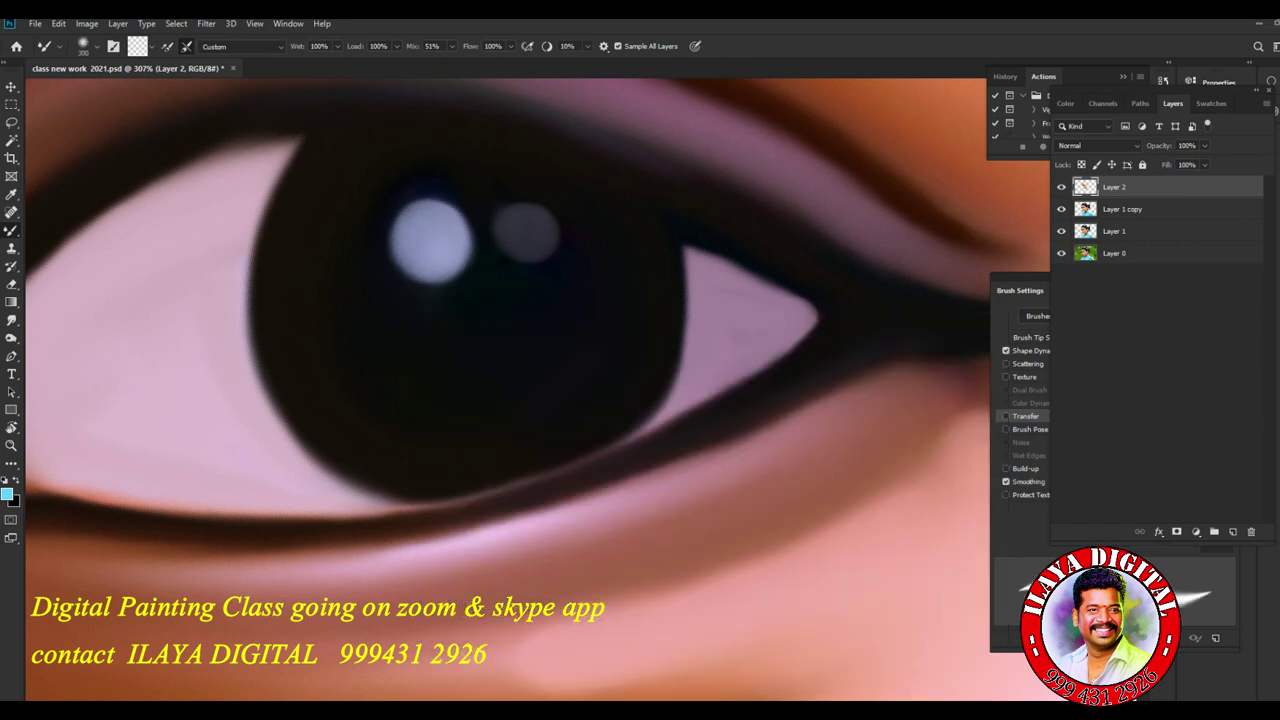
left_click(1039, 337)
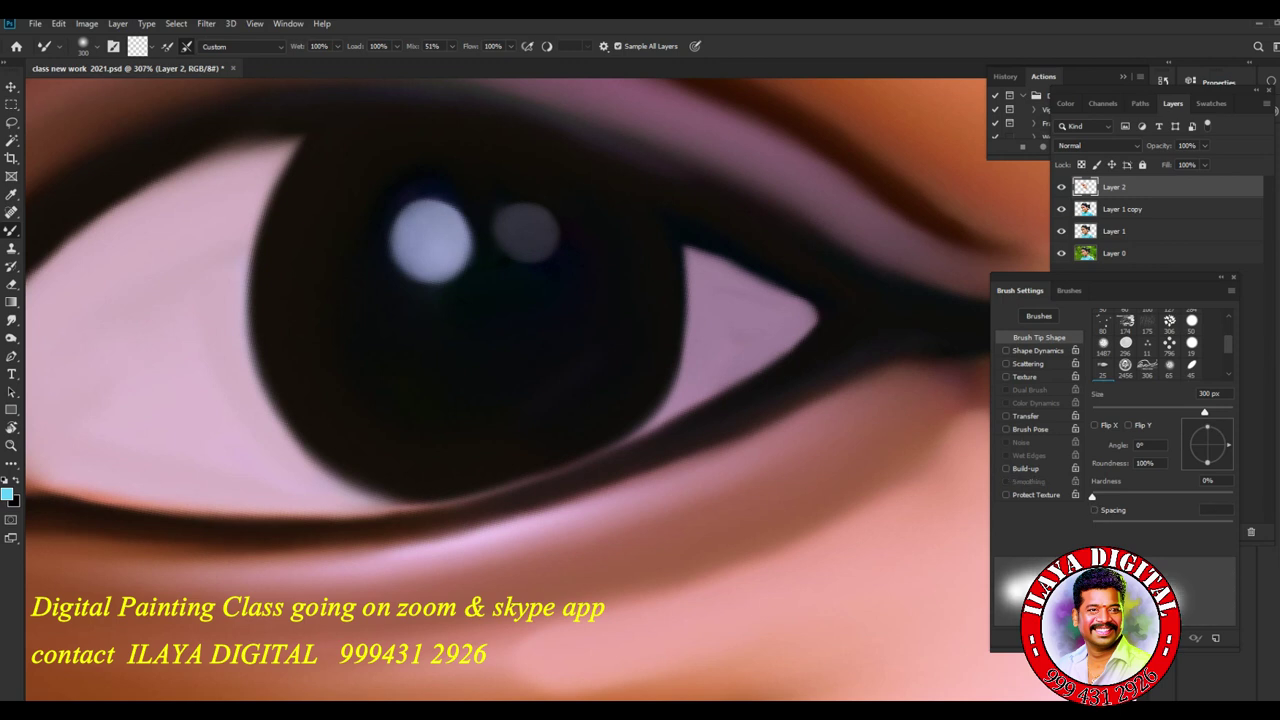
key("bracketleft")
key("bracketleft")
key("bracketleft")
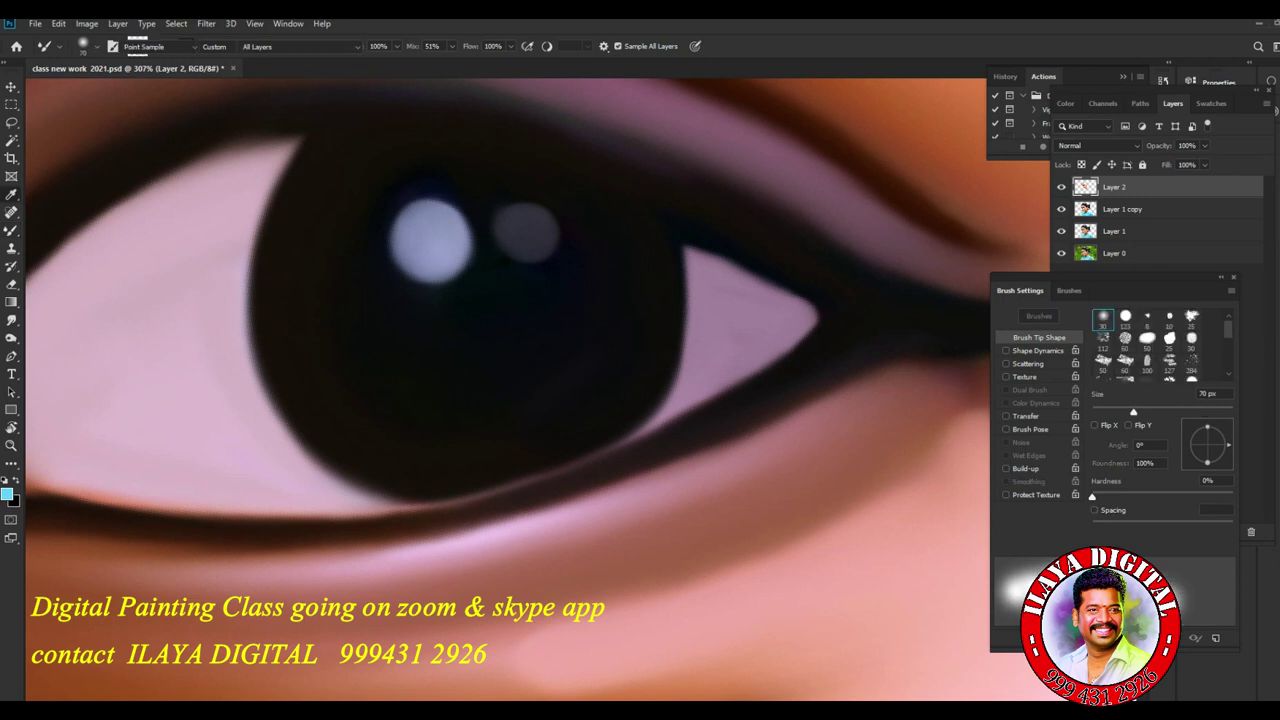
Make near-white the foreground colour and shrink the brush to 35 px.
left_click(7, 494)
left_click(948, 338)
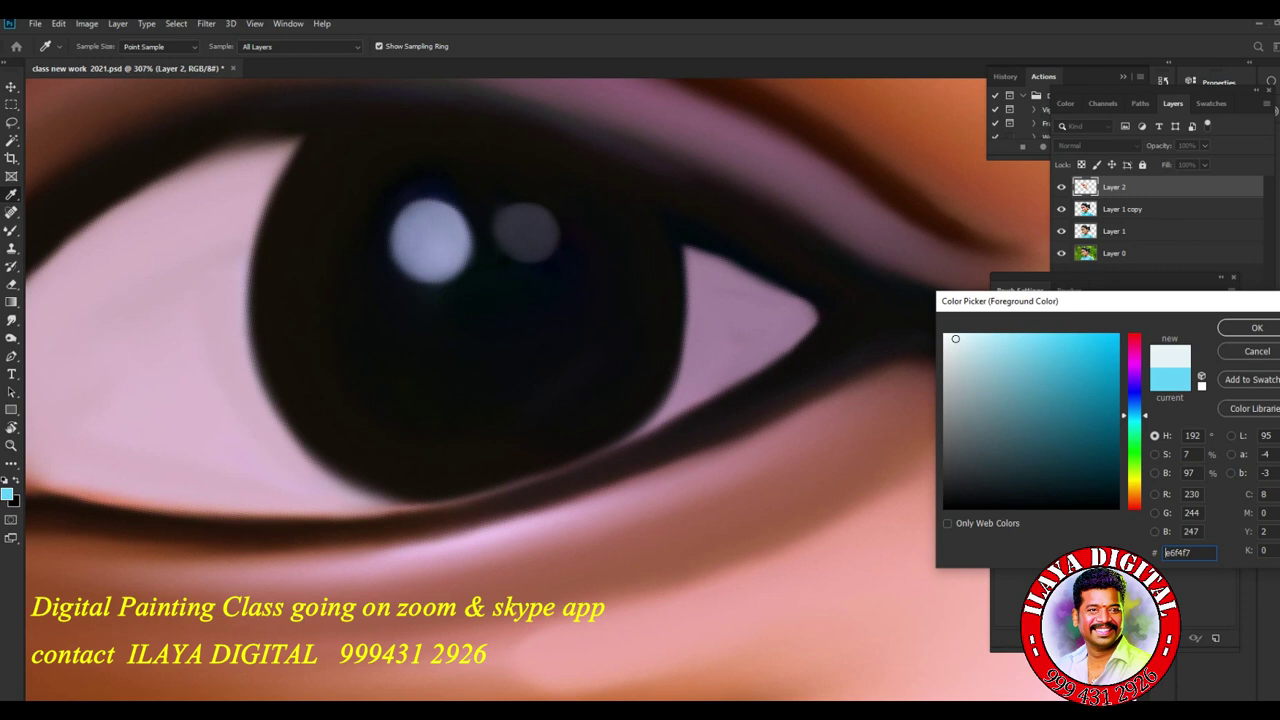
left_click(1257, 327)
key("bracketleft")
key("bracketleft")
key("bracketleft")
key("bracketleft")
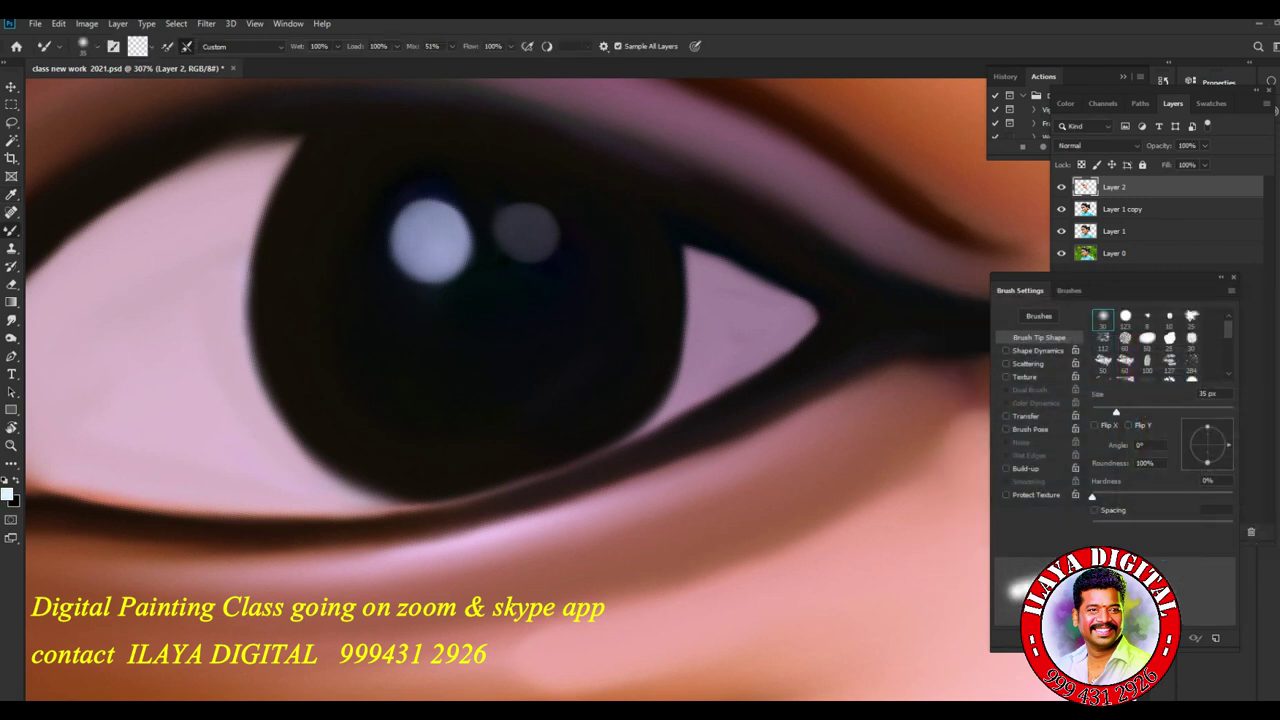
Try the Triangle - Dots, 1487 px and 796 px brush presets, settling on 1487 px.
right_click(32, 228)
key("Escape")
right_click(130, 314)
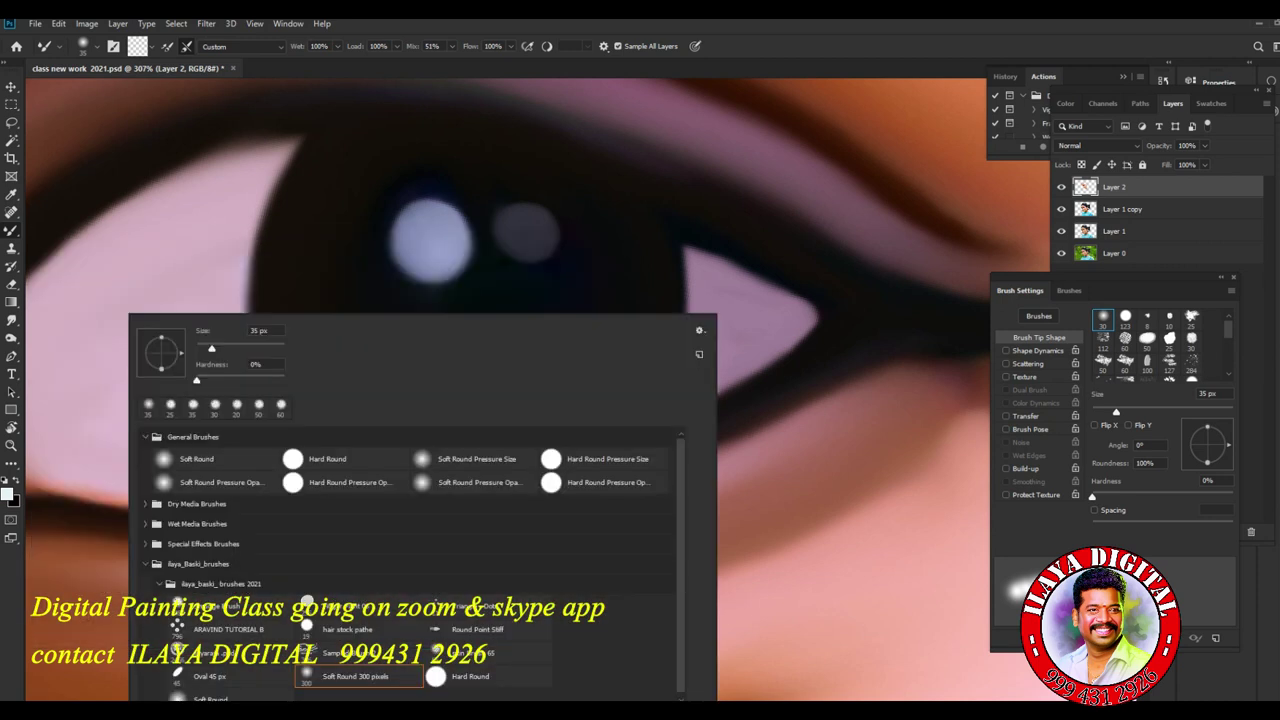
left_click(214, 629)
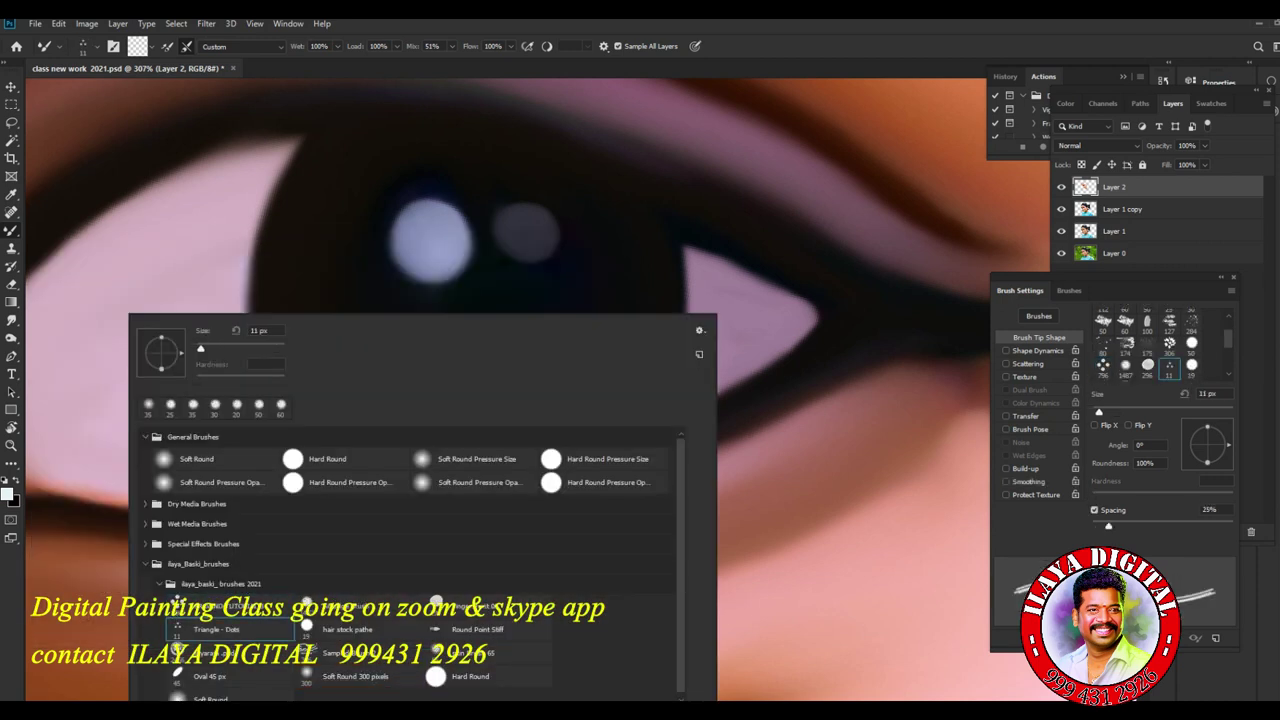
left_click(306, 606)
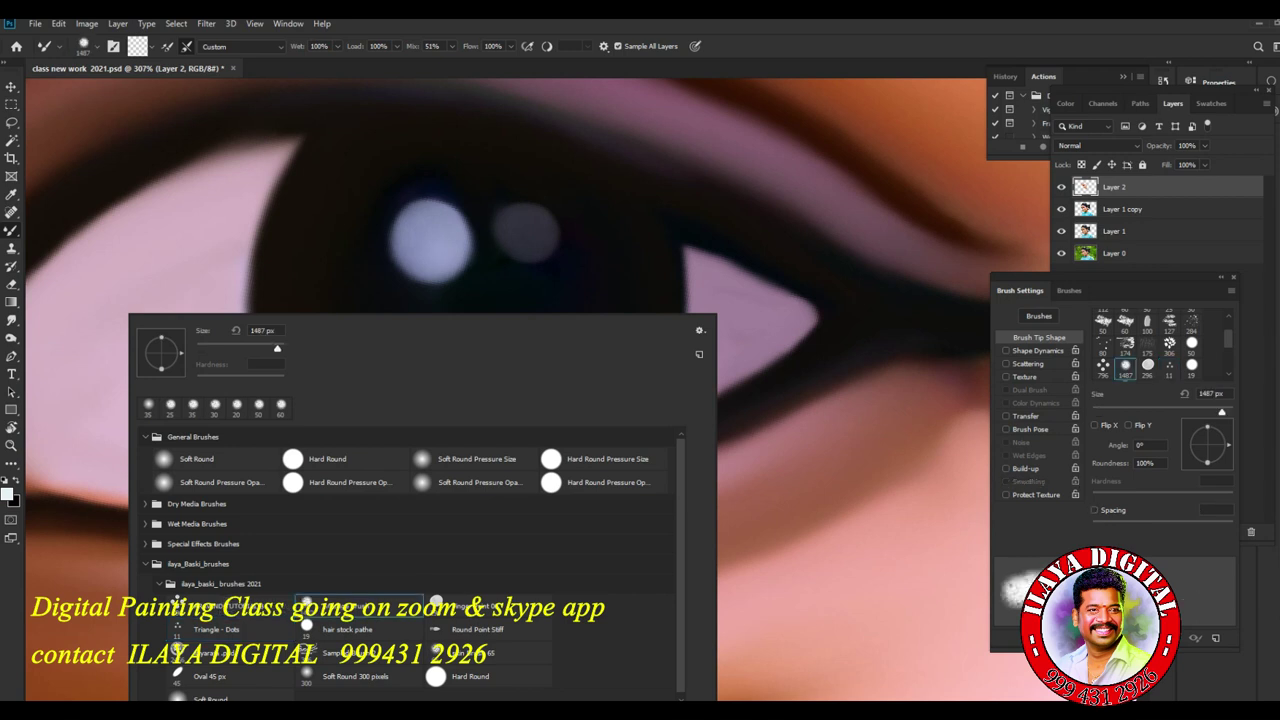
left_click(214, 652)
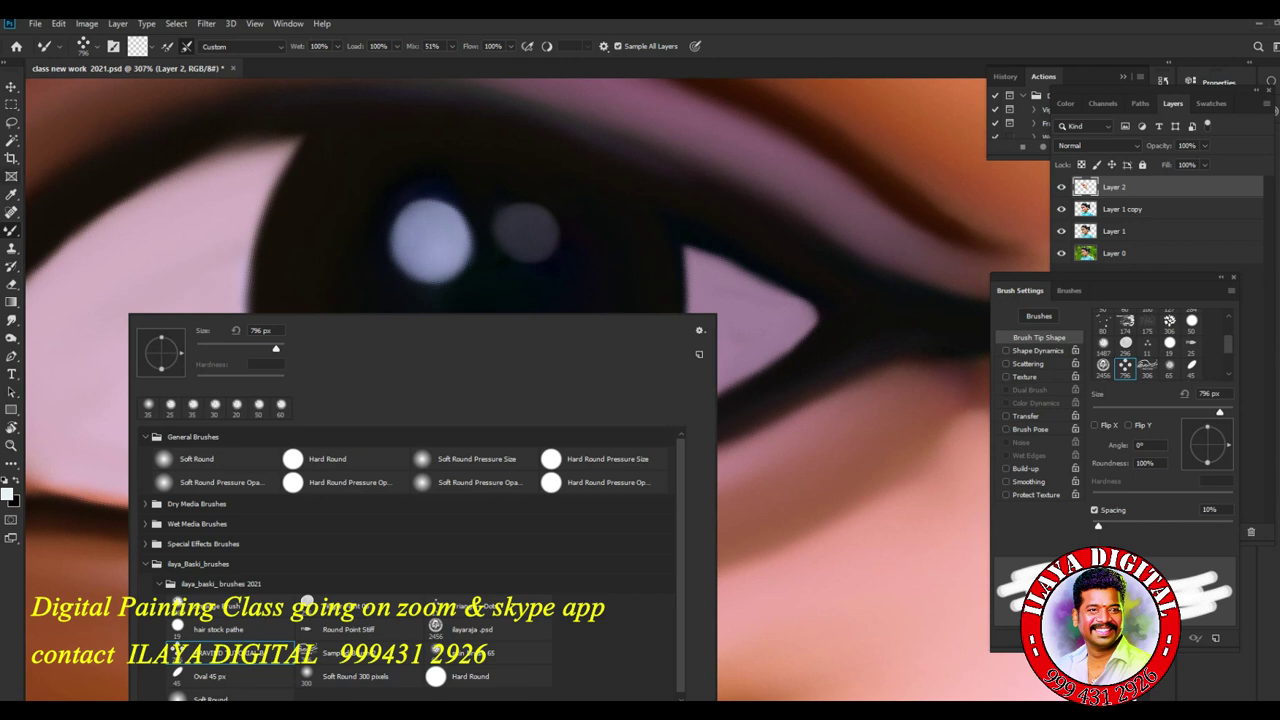
left_click(225, 602)
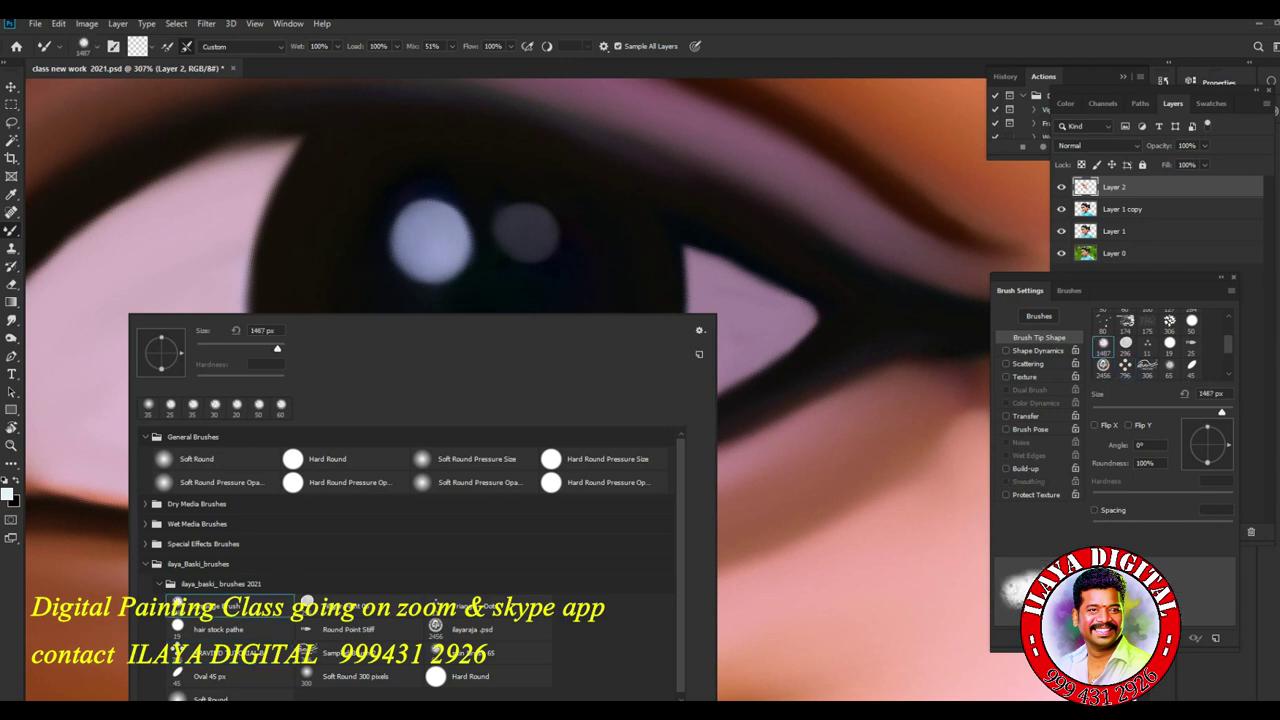
Restore the Photoshop window size and move it up and to the left.
key("super+Down")
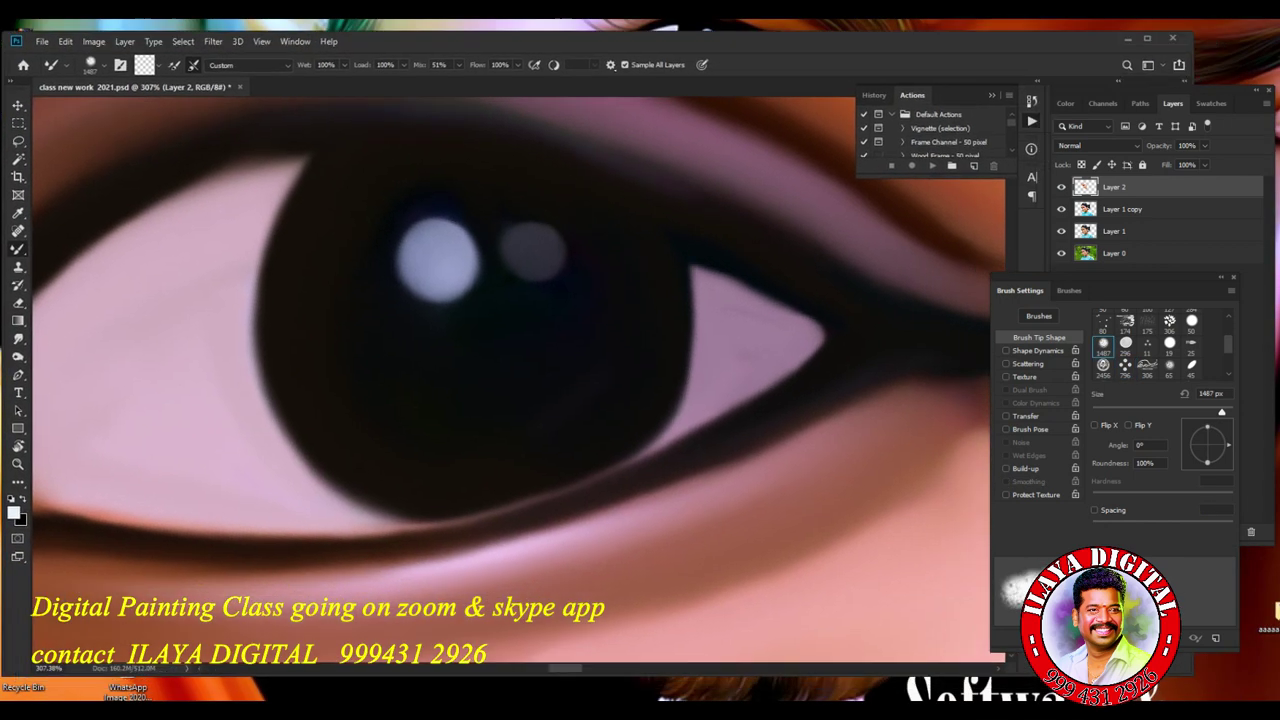
left_click_drag(600, 75, 533, 28)
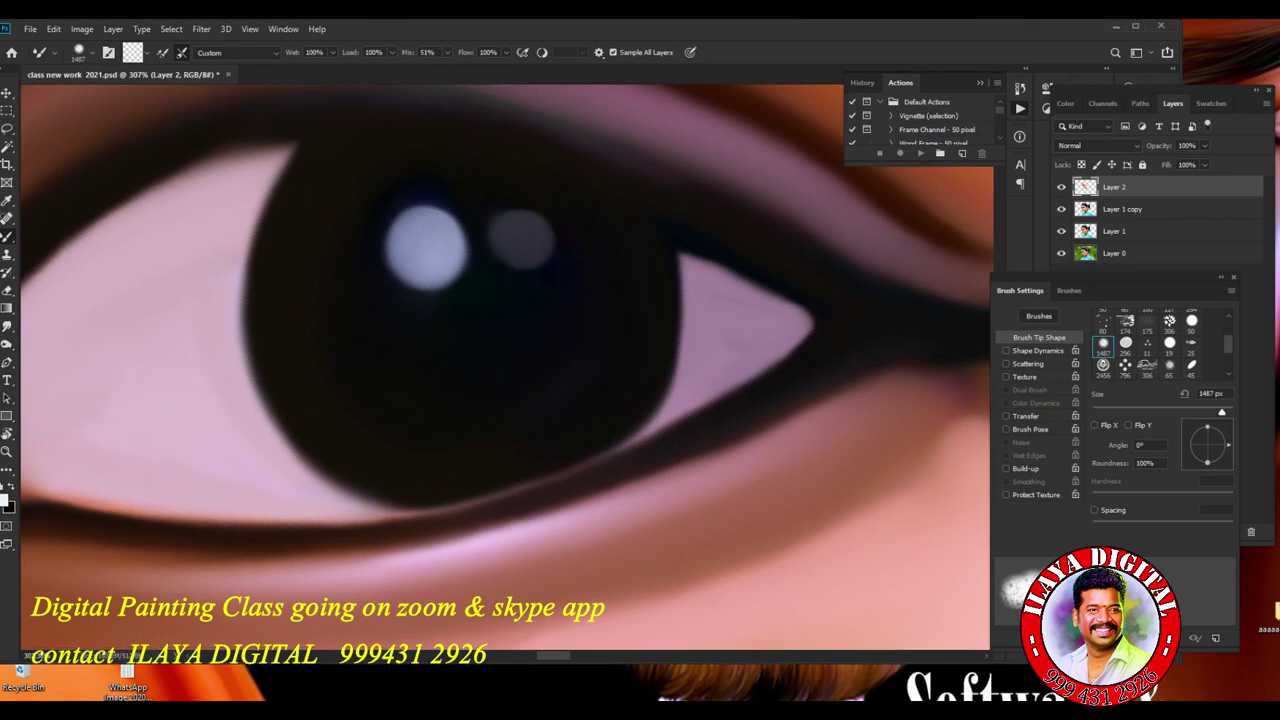
left_click(7, 218)
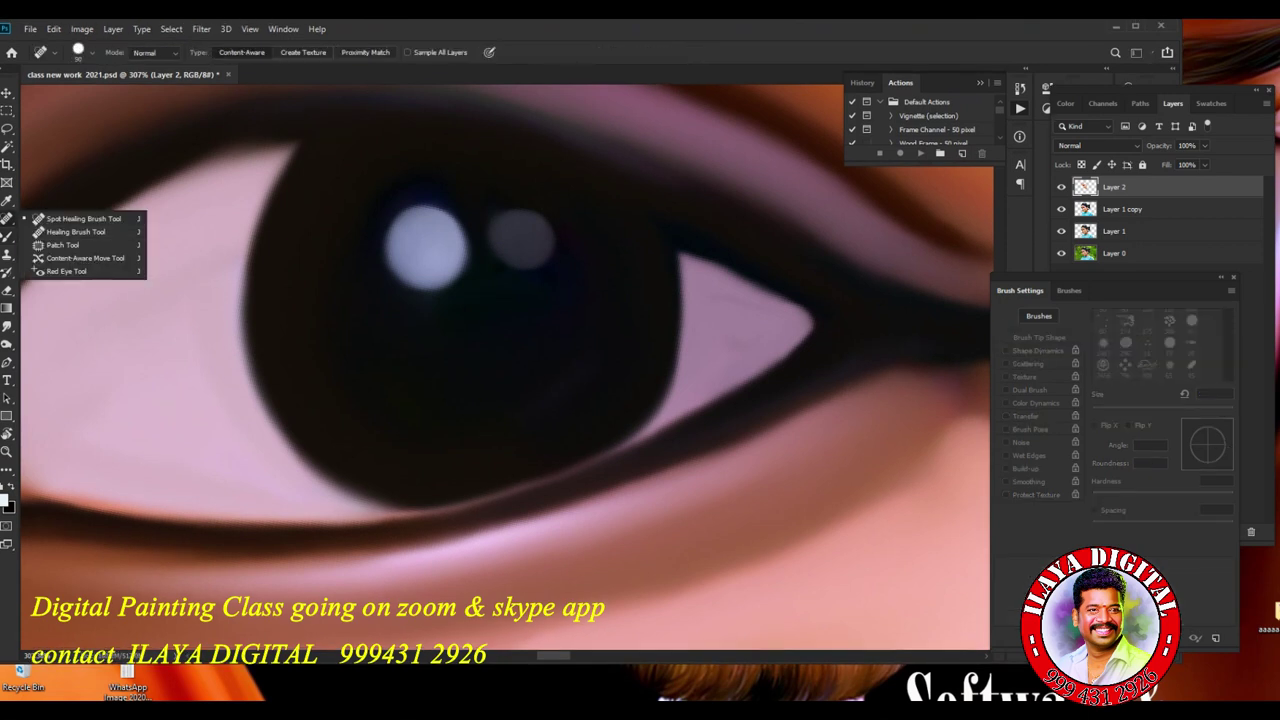
Switch to the Brush tool and test a white dab on the iris's inner edge, then undo it.
left_click(7, 236)
left_click(60, 237)
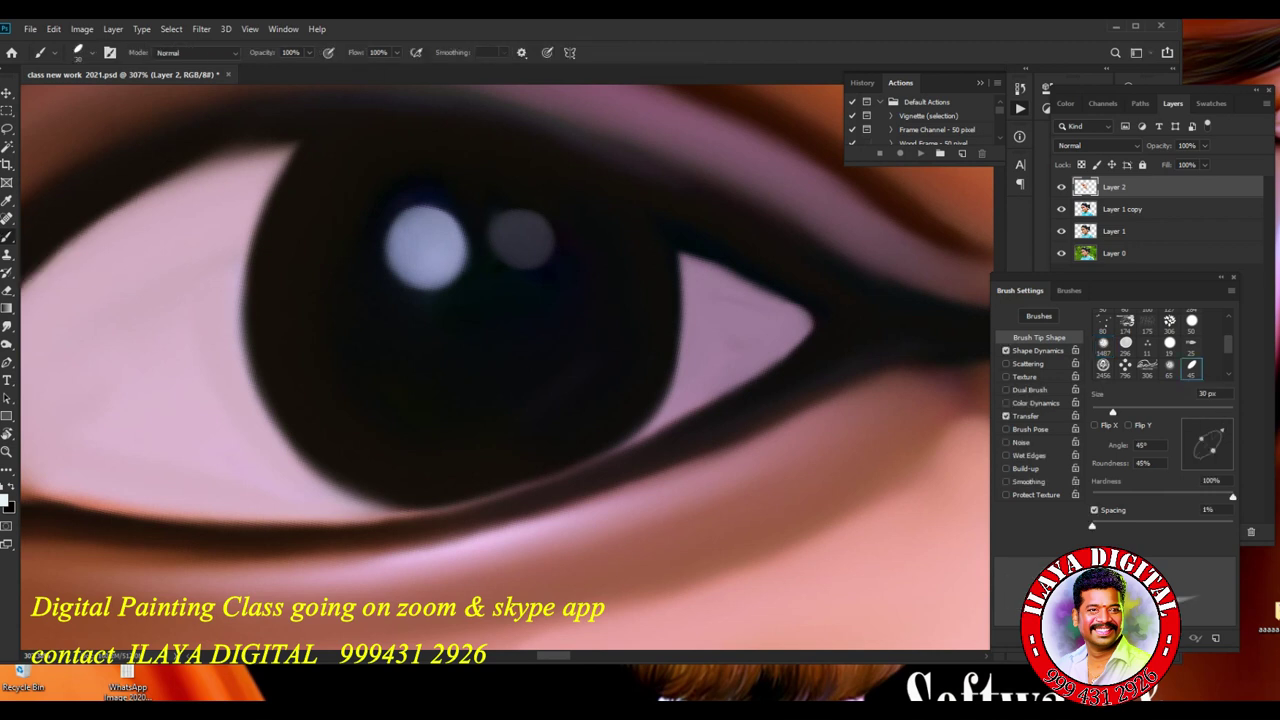
left_click_drag(242, 316, 258, 334)
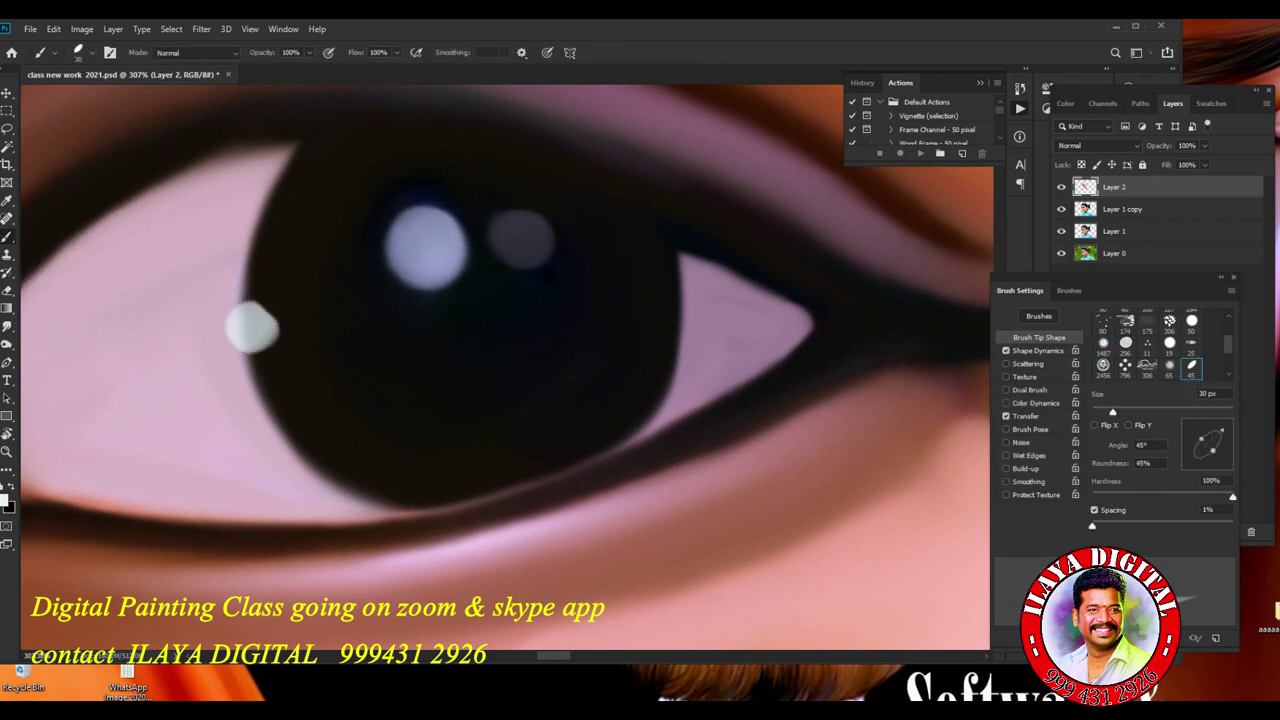
key("ctrl+z")
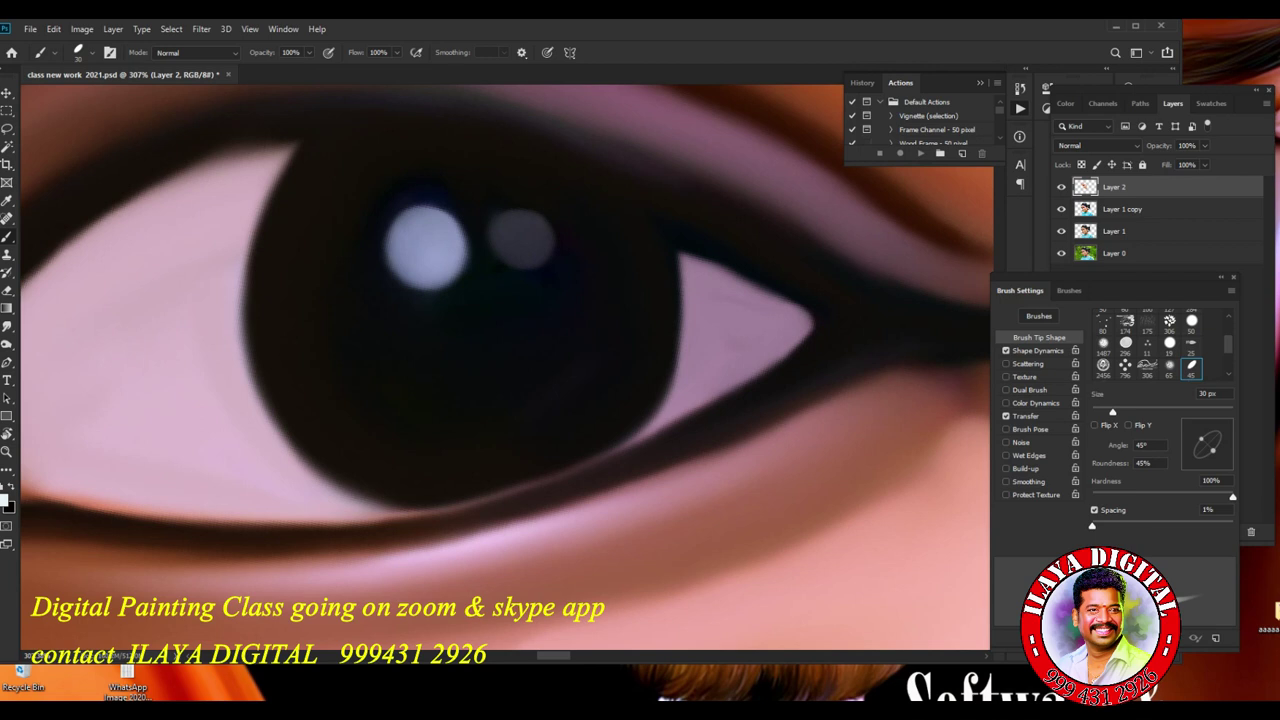
Set up a Soft Round 300 brush at 45 px with Shape Dynamics and Spacing turned off.
right_click(570, 314)
left_click(795, 676)
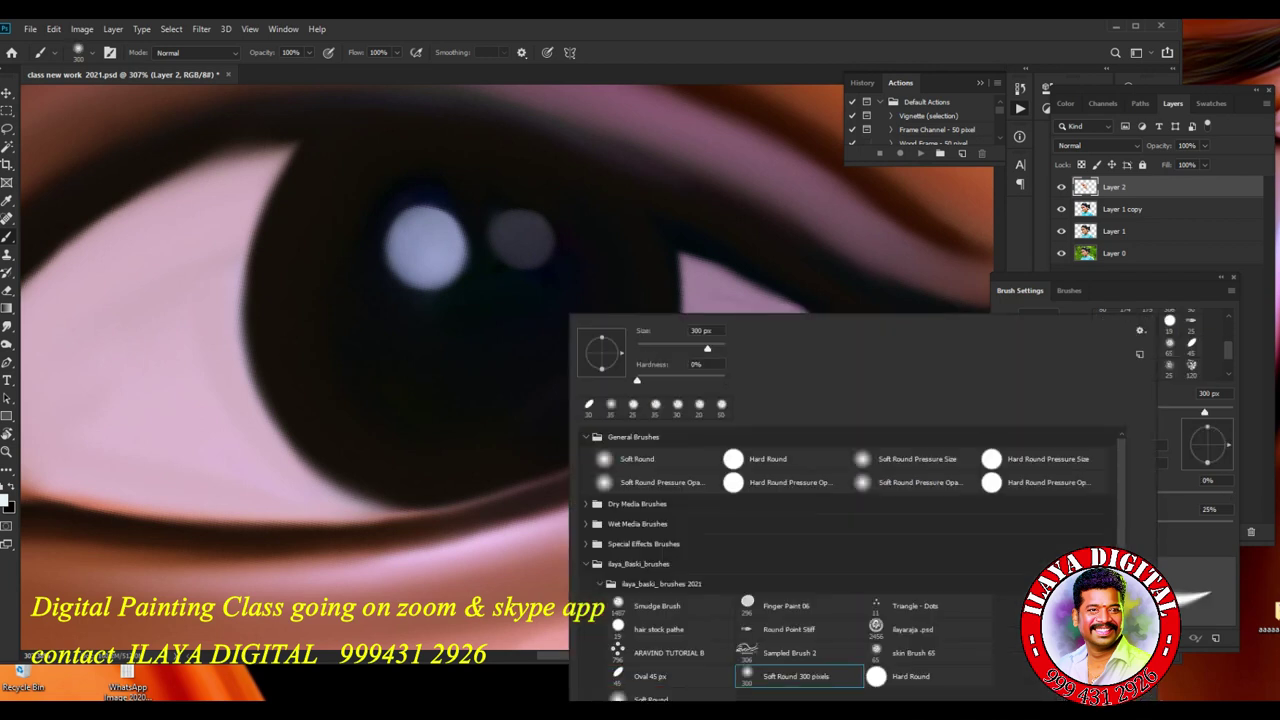
key("Return")
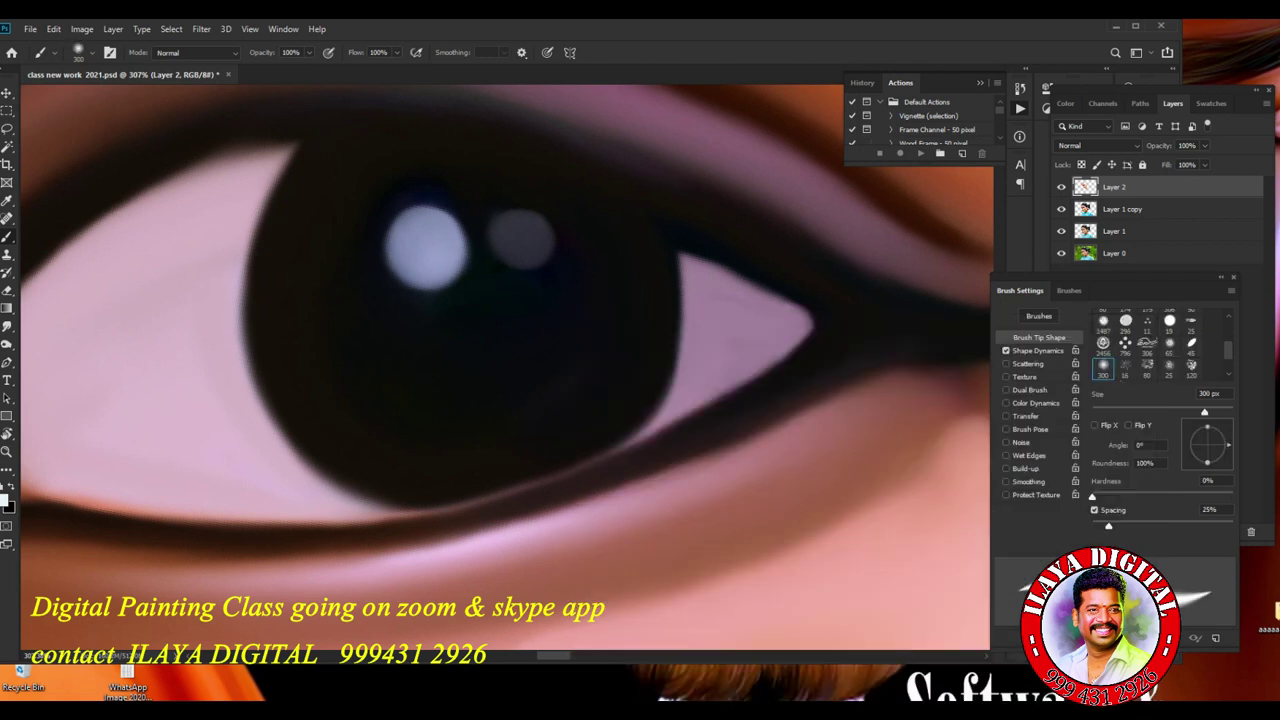
left_click(1037, 350)
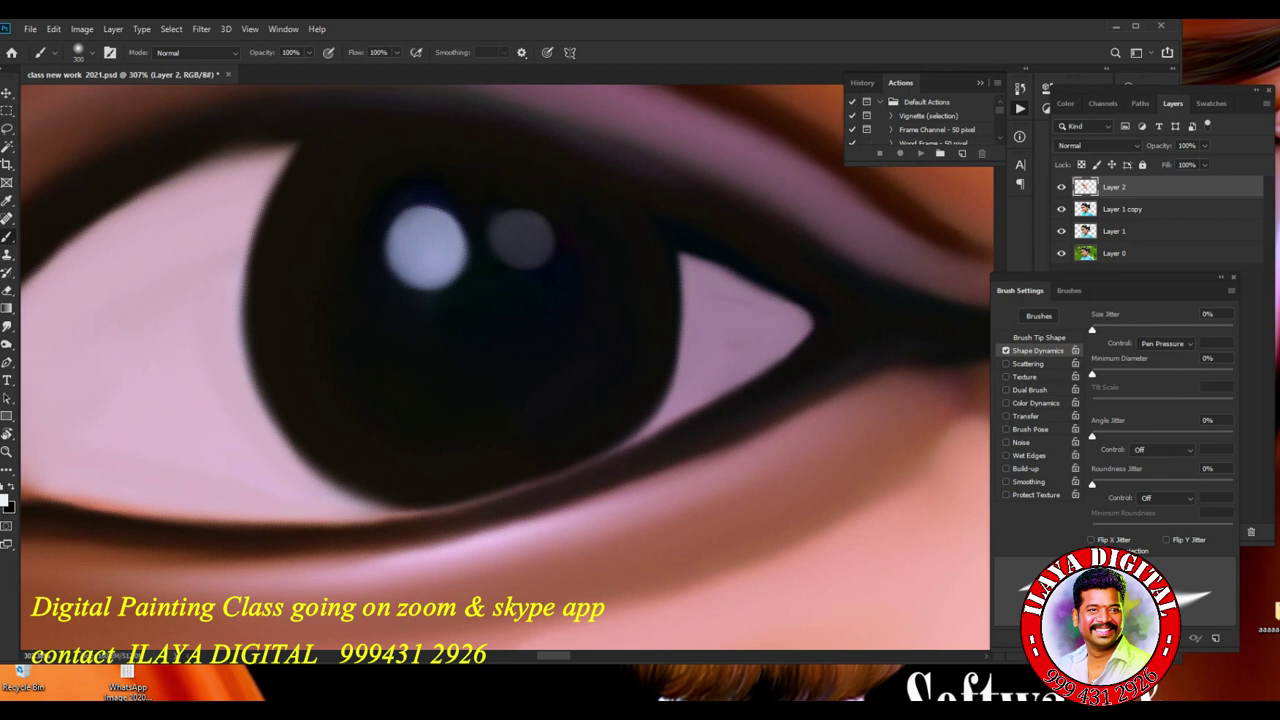
left_click(1006, 350)
left_click(1039, 337)
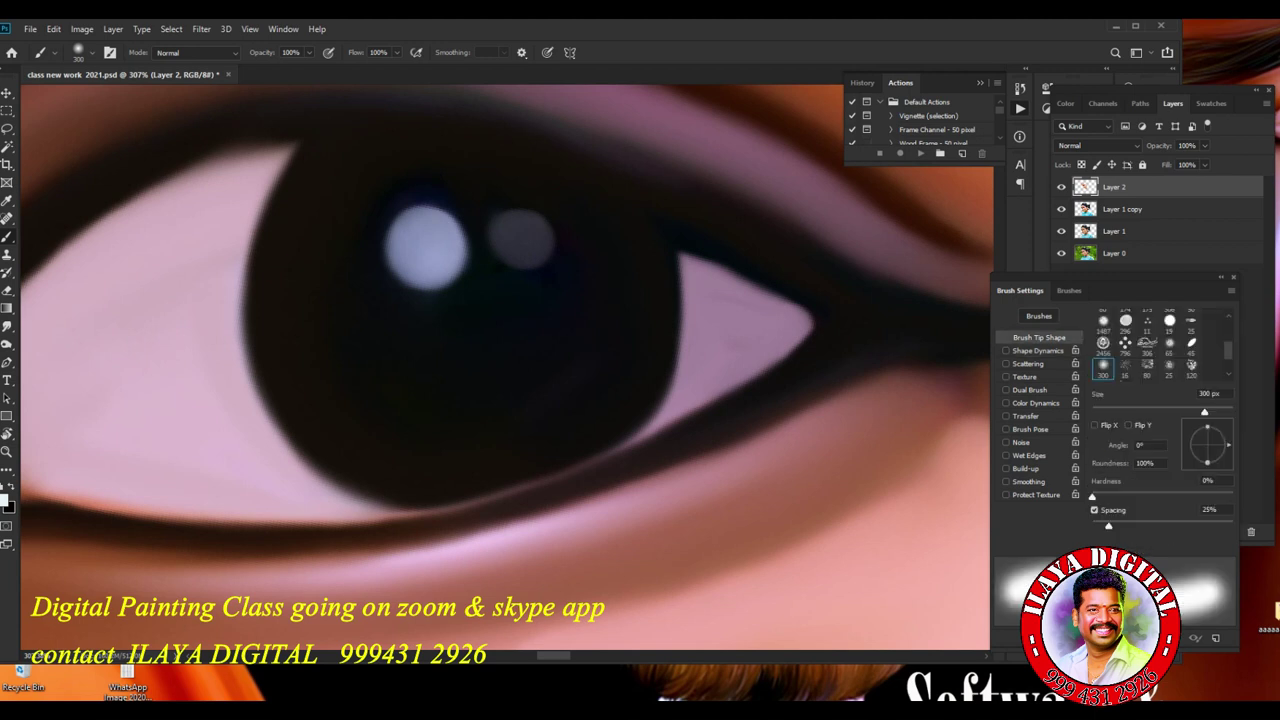
left_click(1094, 510)
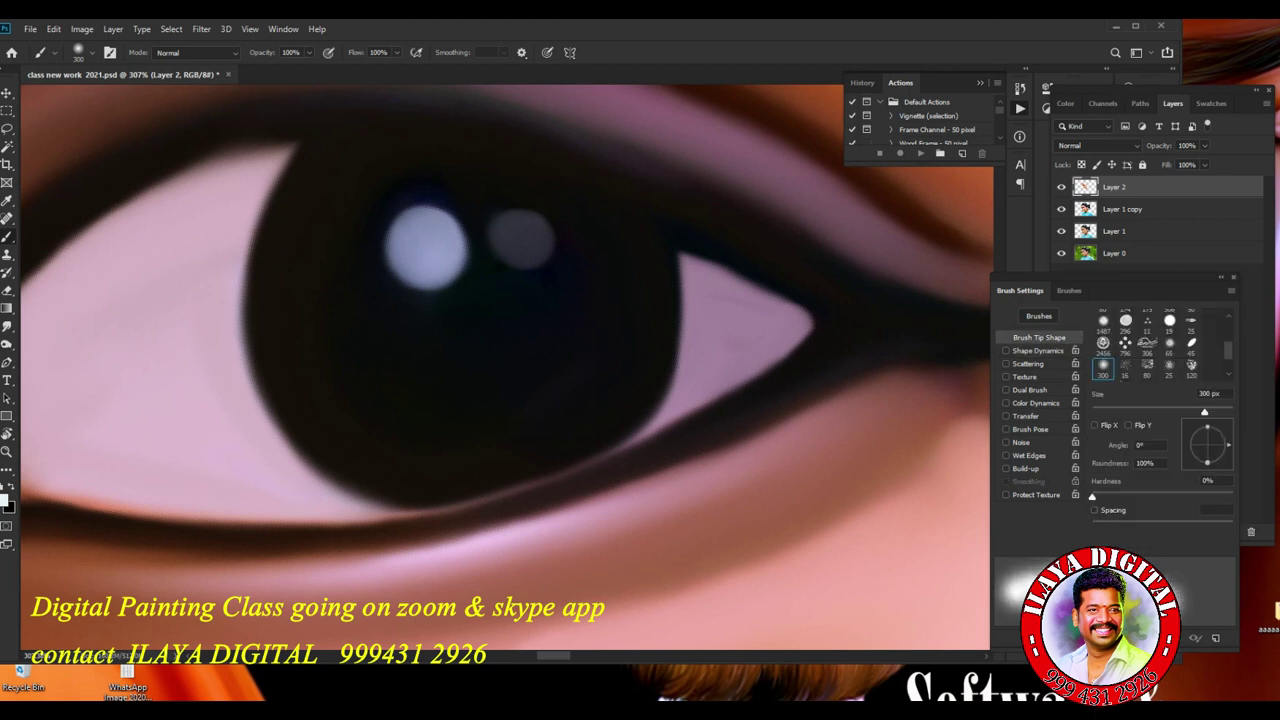
scroll(1160, 345, "up", 3)
left_click_drag(1204, 411, 1123, 411)
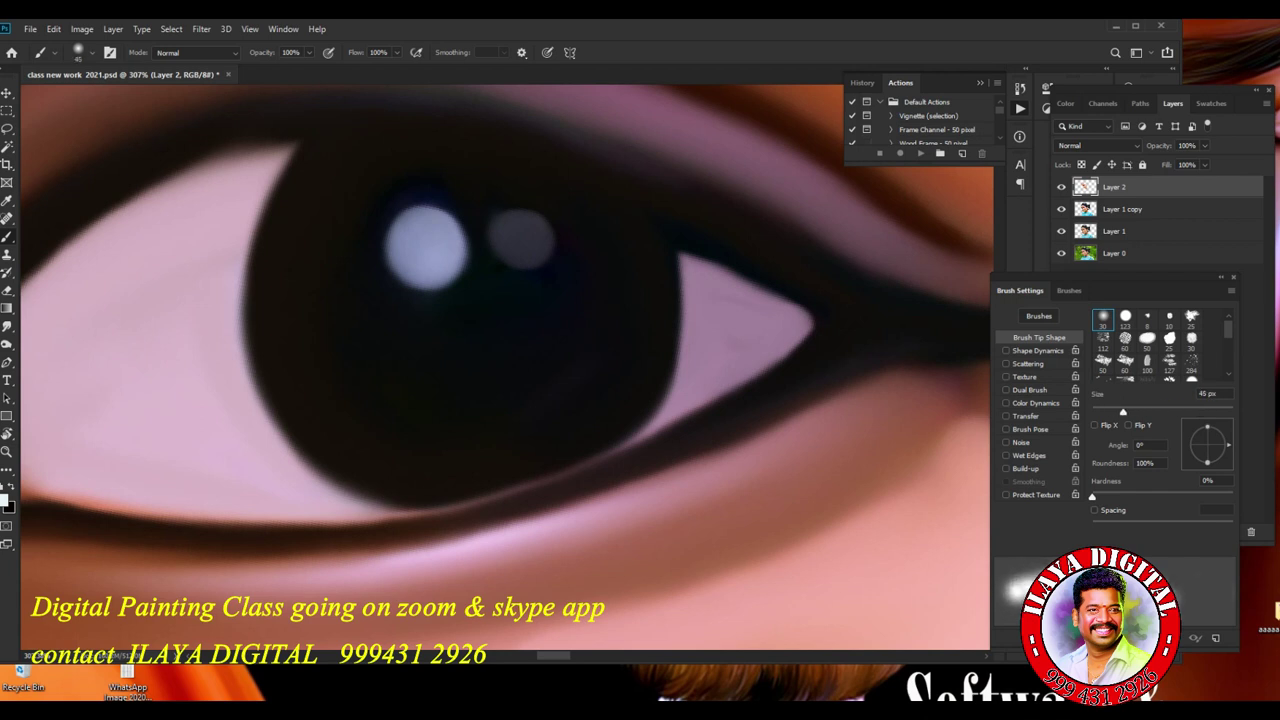
Paint a crisp white catchlight dot at the iris's left edge with a 30 px hard round brush.
left_click(245, 333)
key("ctrl+z")
left_click(1125, 316)
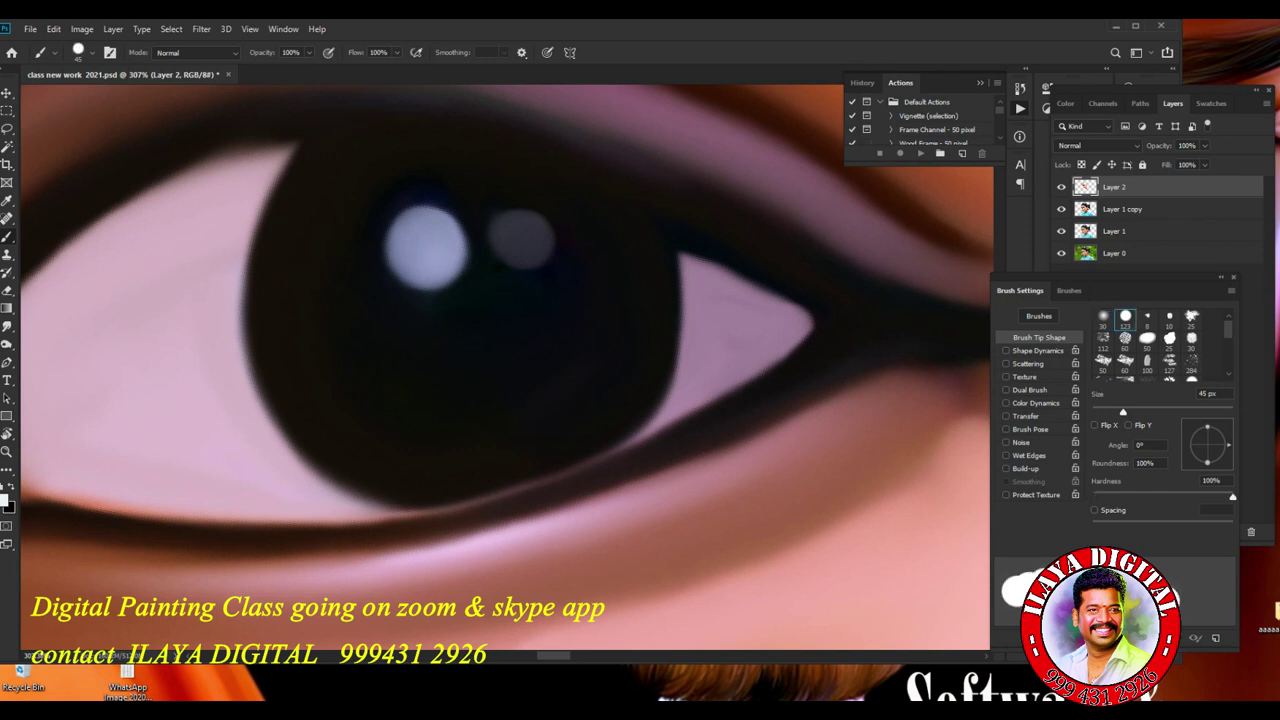
key("shift+period")
left_click(245, 333)
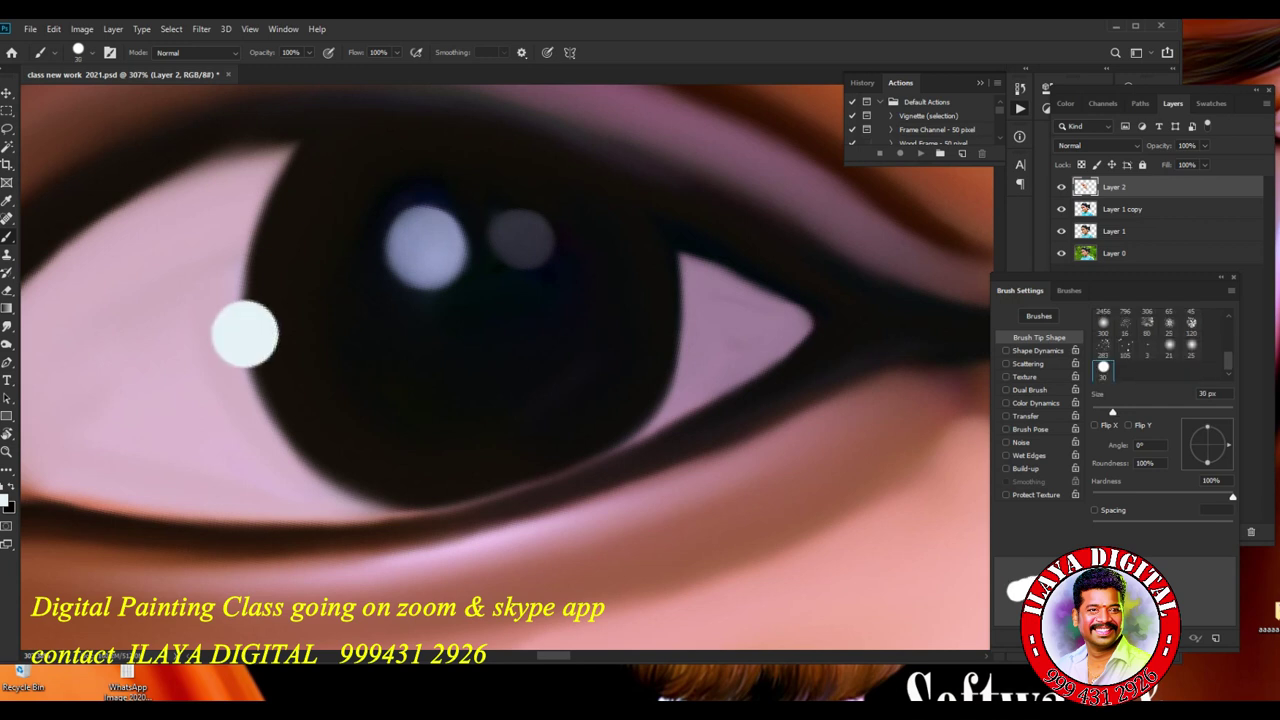
Repaint the main catchlight as a brighter hard-edged white circle and add a small white dot.
key("shift+comma")
left_click(425, 245)
mouse_move(430, 250)
left_mouse_down()
mouse_move(440, 265)
mouse_move(408, 268)
mouse_move(435, 280)
left_mouse_up()
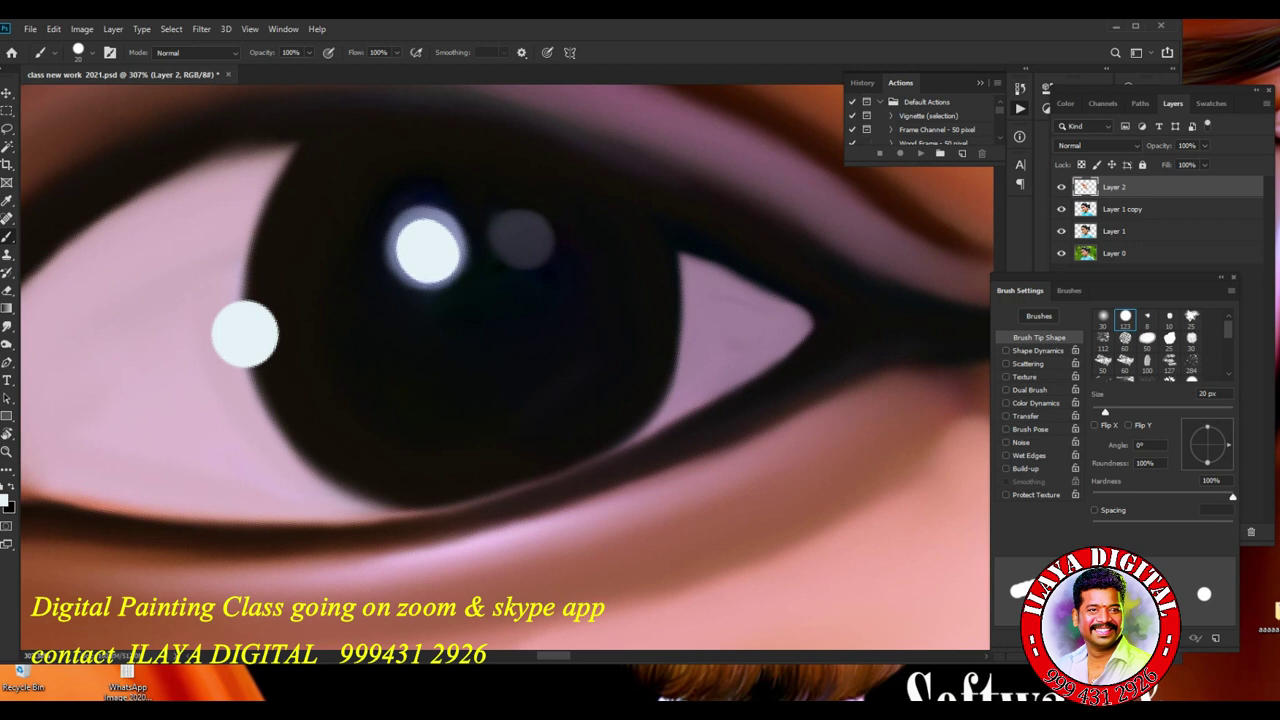
left_click_drag(1105, 411, 1116, 411)
left_click(427, 247)
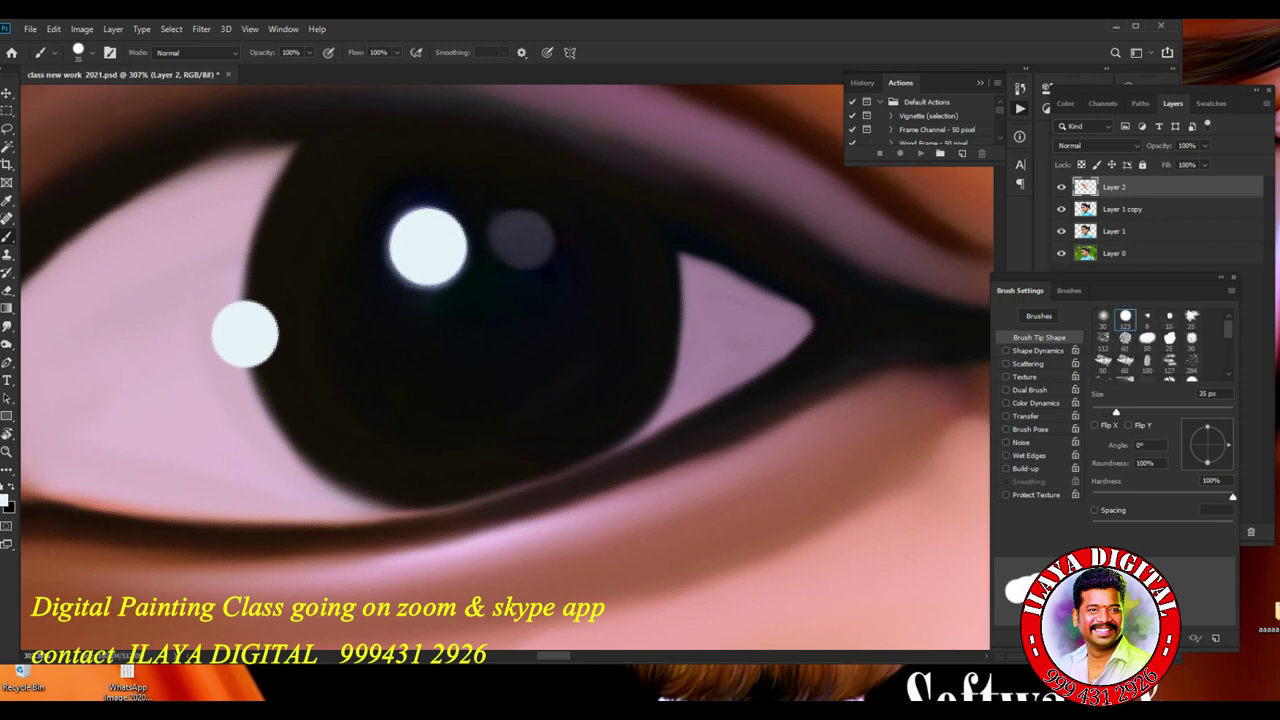
key("bracketleft")
left_click(521, 238)
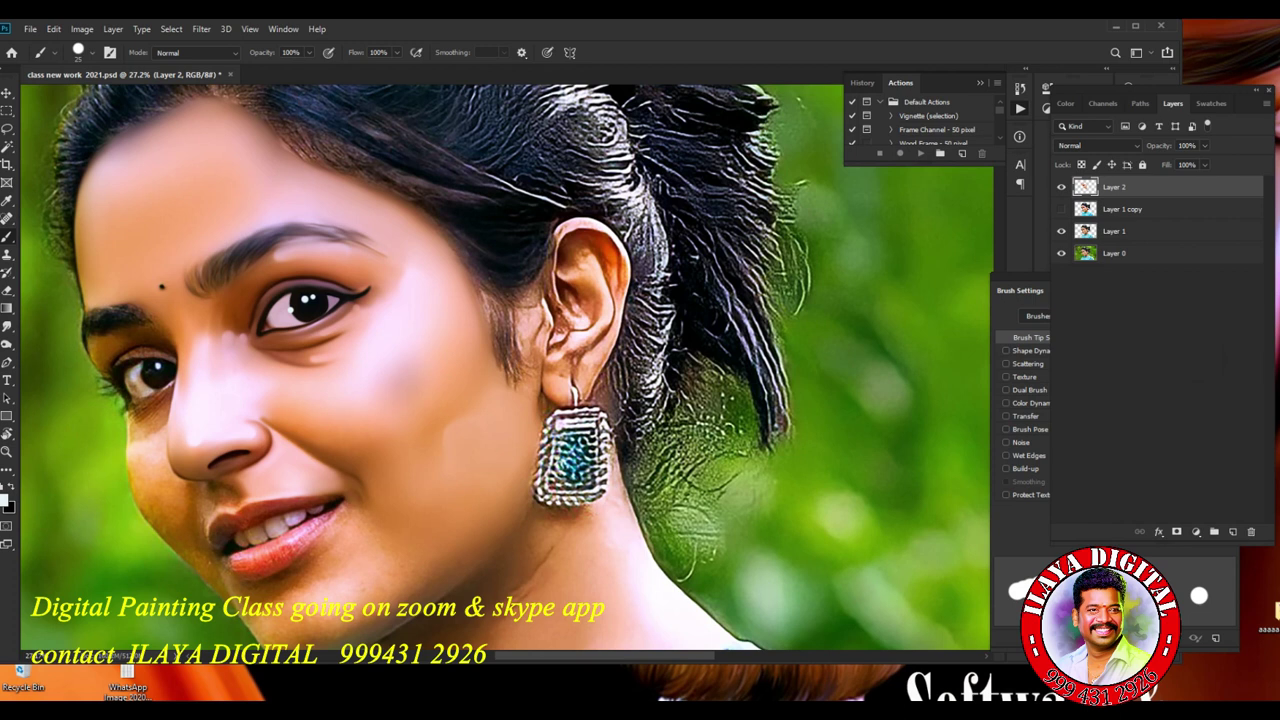
Toggle the painted layer to compare with the original photo, then save class new work 2021.psd.
left_click_drag(1061, 231, 1061, 187)
left_click(1061, 187)
left_click(1061, 187)
left_click(1061, 187)
left_click(1061, 187)
left_click(1061, 187)
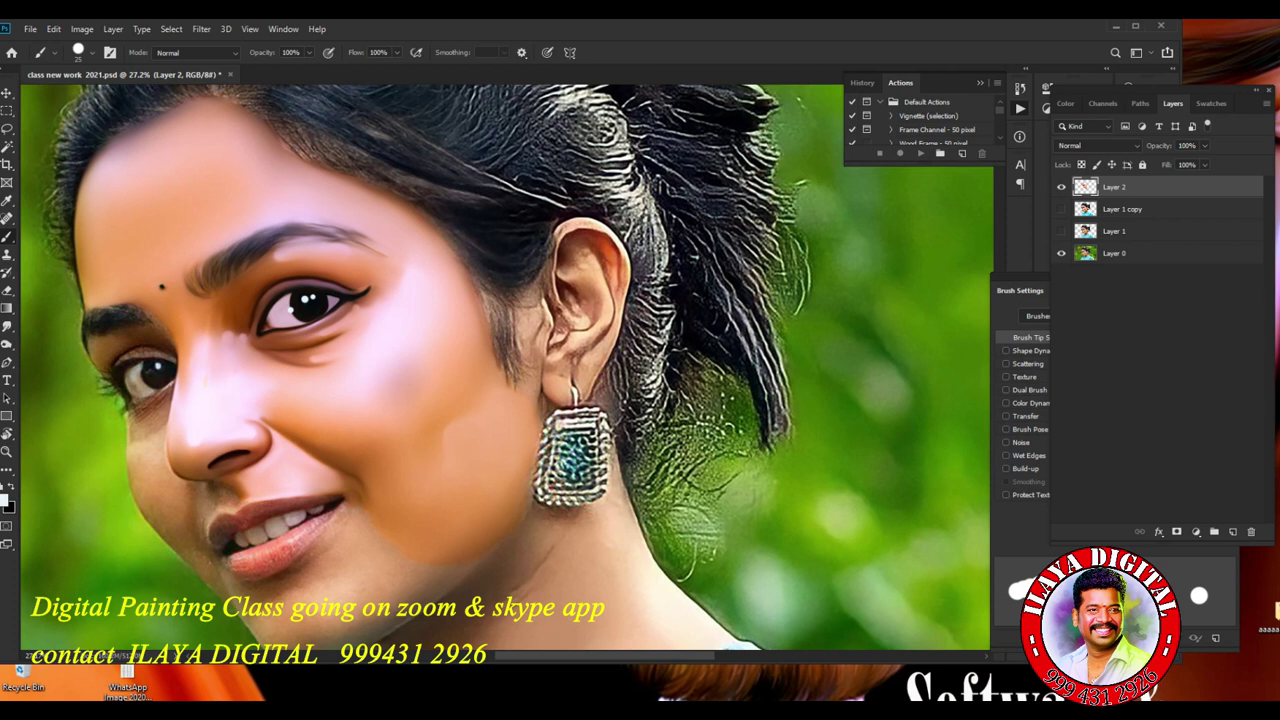
key("ctrl+s")
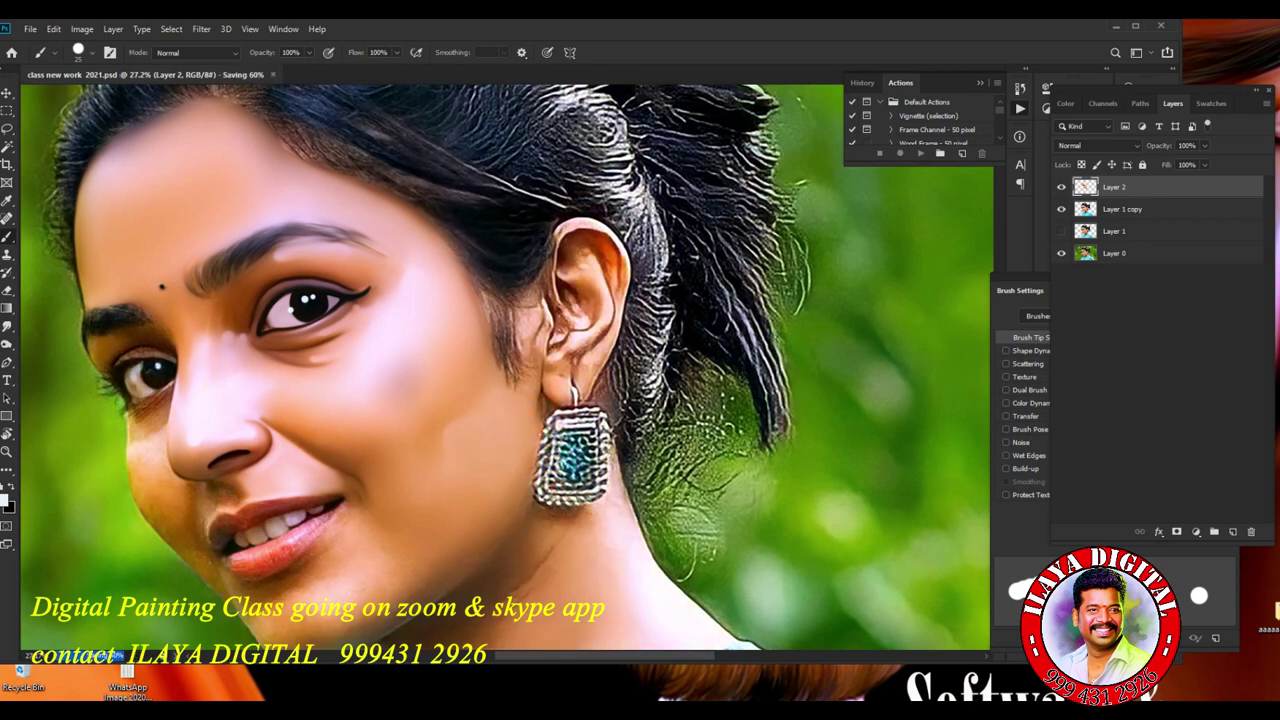